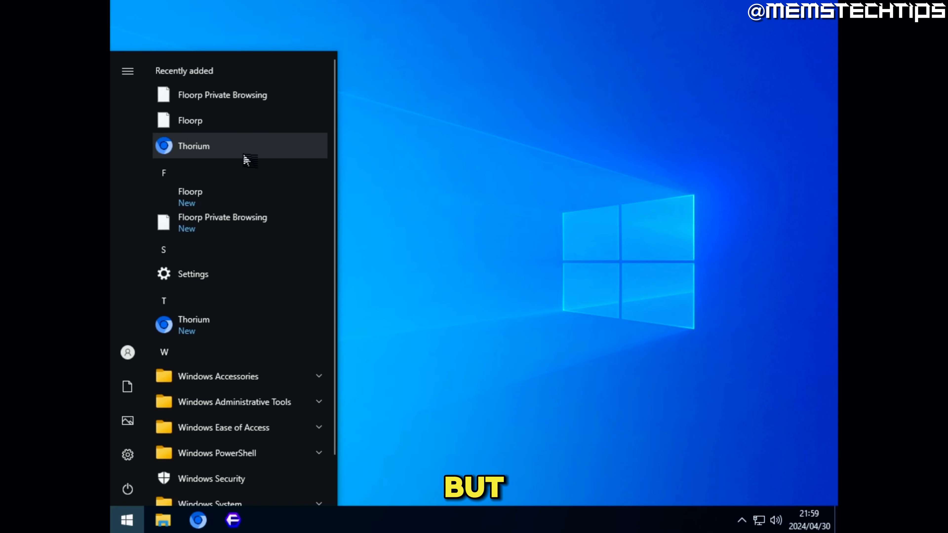
Step: Open the Windows Privacy settings and look through the list of Windows and app permissions
{"action": "left_click", "coordinate": [127, 454]}
{"action": "left_click", "coordinate": [733, 372]}
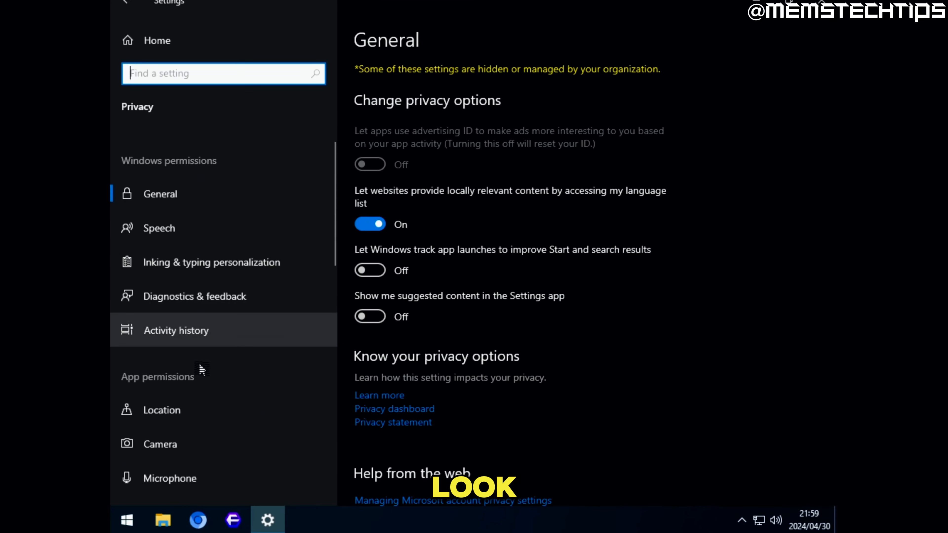
{"action": "scroll", "coordinate": [201, 371], "scroll_direction": "down", "scroll_amount": 5}
{"action": "scroll", "coordinate": [205, 338], "scroll_direction": "down", "scroll_amount": 5}
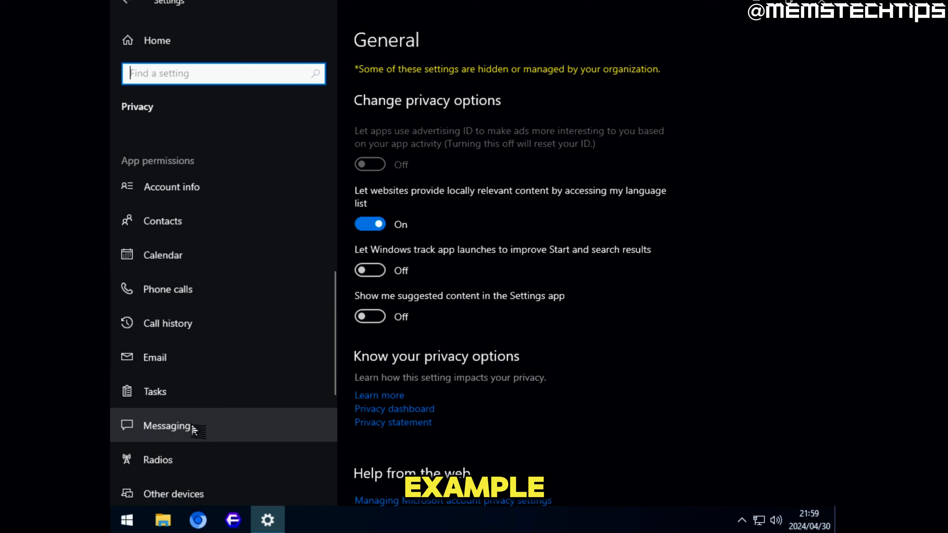
{"action": "left_click", "coordinate": [183, 415]}
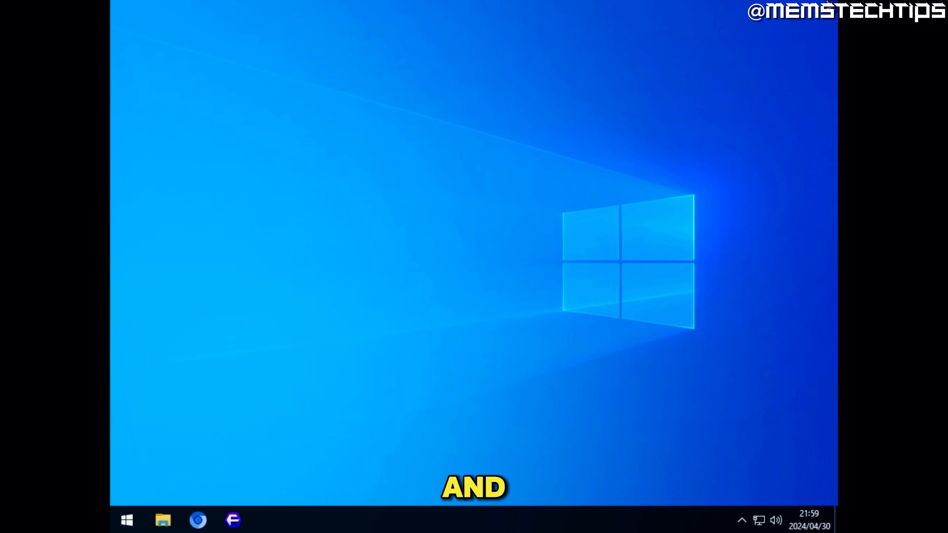
Step: Open Task Manager to examine the running processes and the system's performance data
{"action": "right_click", "coordinate": [528, 520]}
{"action": "left_click", "coordinate": [586, 440]}
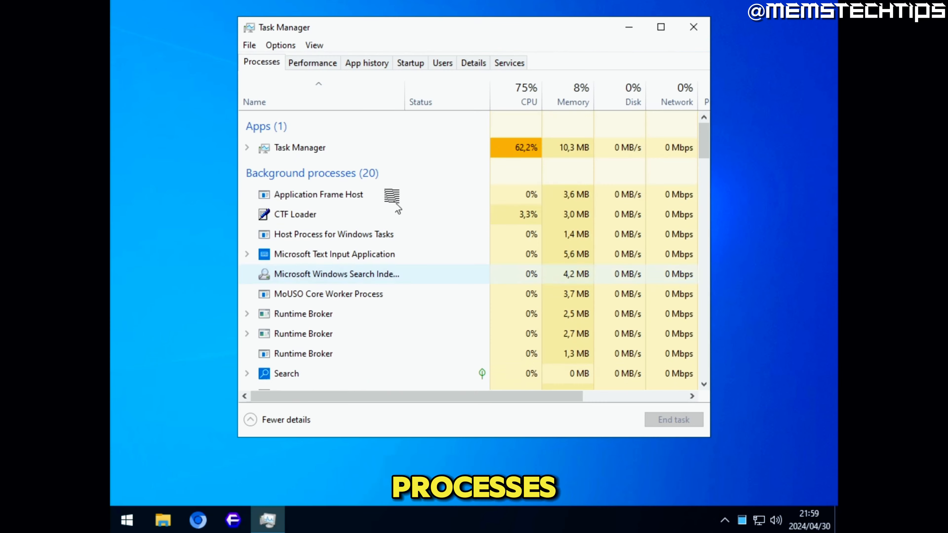
{"action": "left_click", "coordinate": [306, 63]}
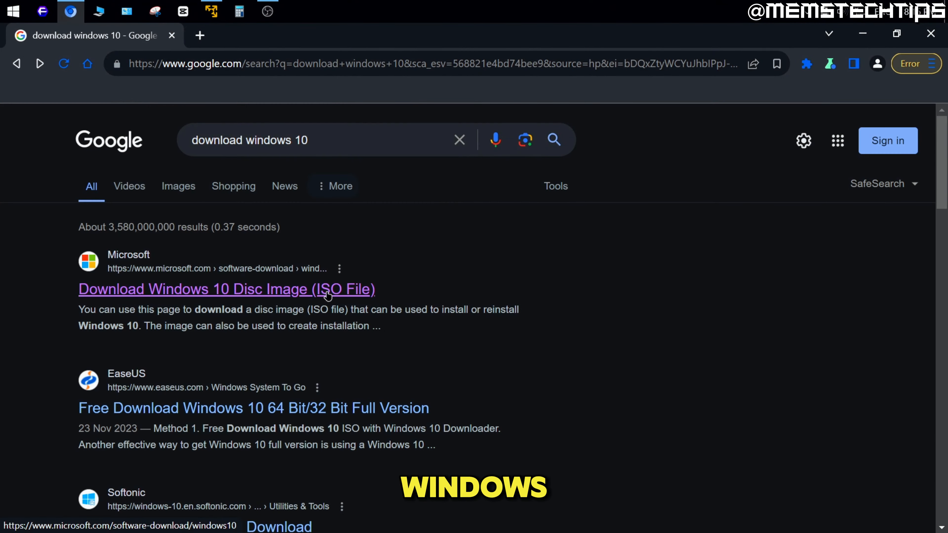
Step: Open Microsoft's Windows 10 download page from the search results and view the section on creating installation media
{"action": "left_click", "coordinate": [207, 293]}
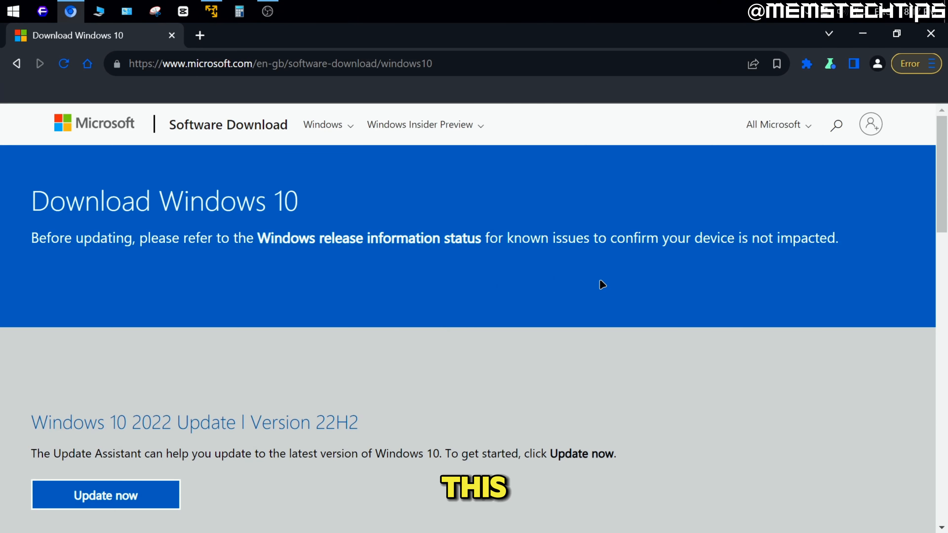
{"action": "scroll", "coordinate": [510, 288], "scroll_direction": "down", "scroll_amount": 10}
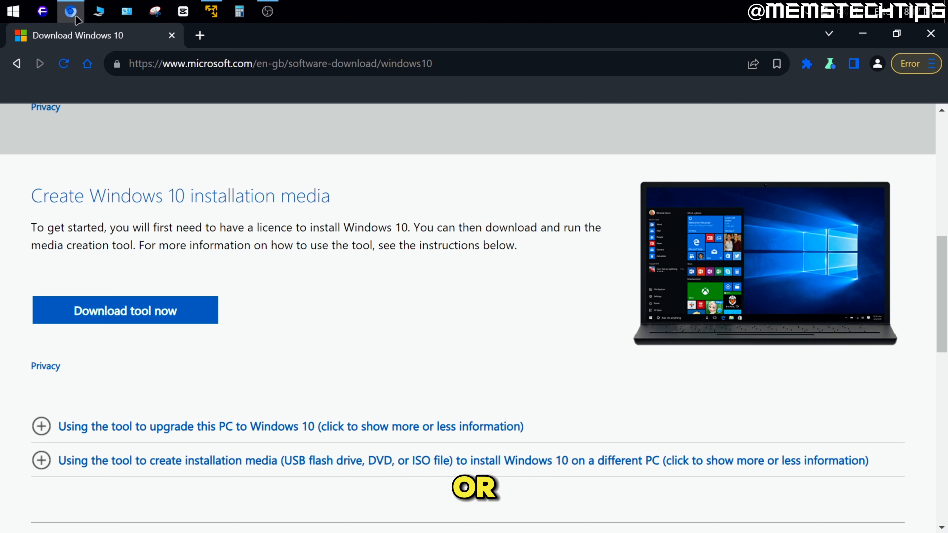
{"action": "mouse_move", "coordinate": [71, 11]}
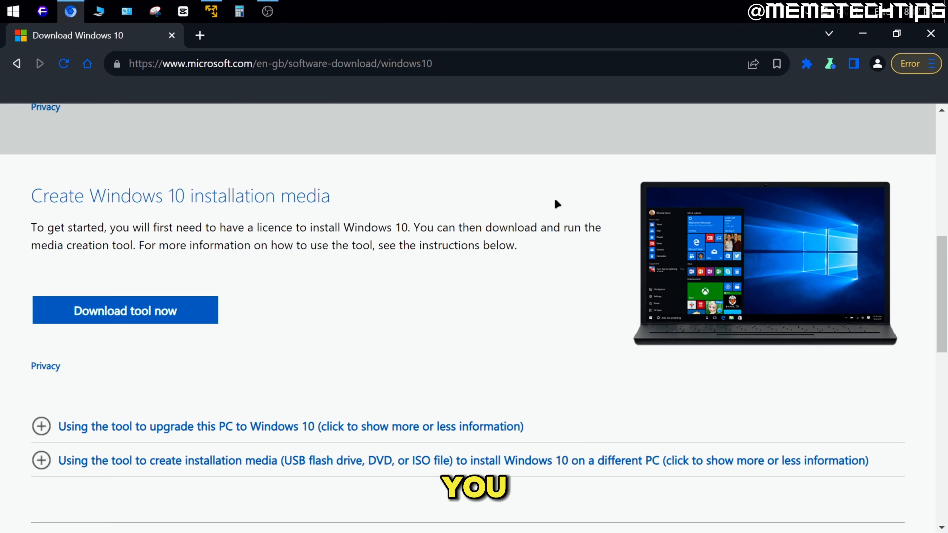
Step: Open the browser's developer tools, show the Network conditions tool and enlarge its pane
{"action": "key", "text": "F12"}
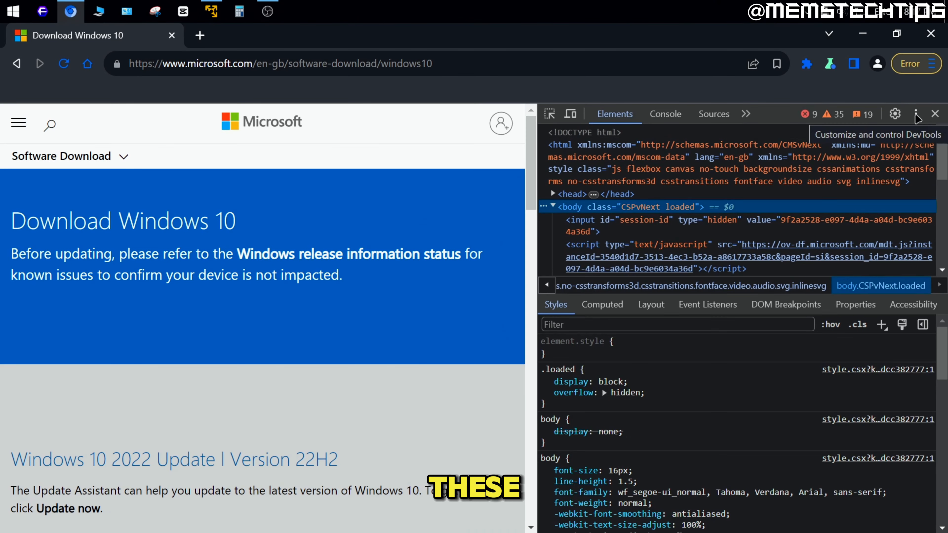
{"action": "left_click", "coordinate": [917, 114]}
{"action": "mouse_move", "coordinate": [844, 231]}
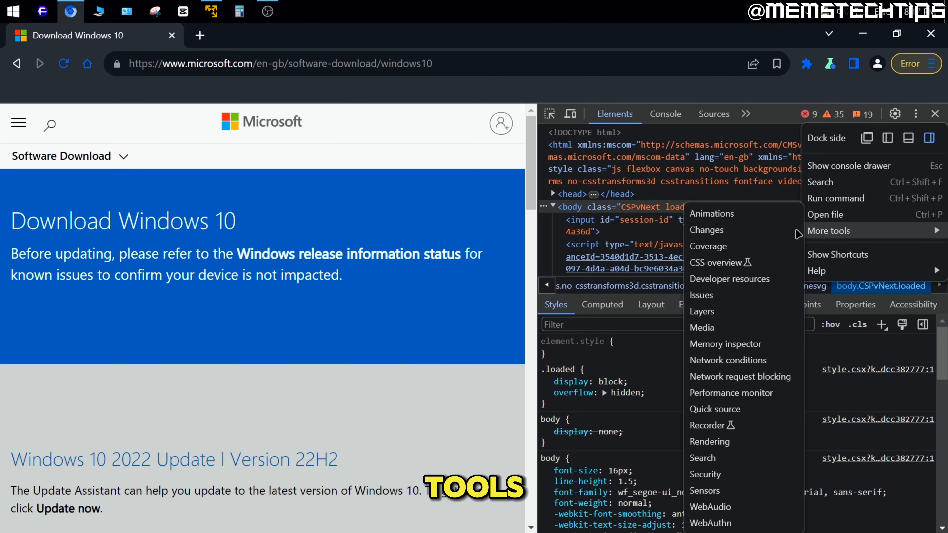
{"action": "left_click", "coordinate": [723, 361]}
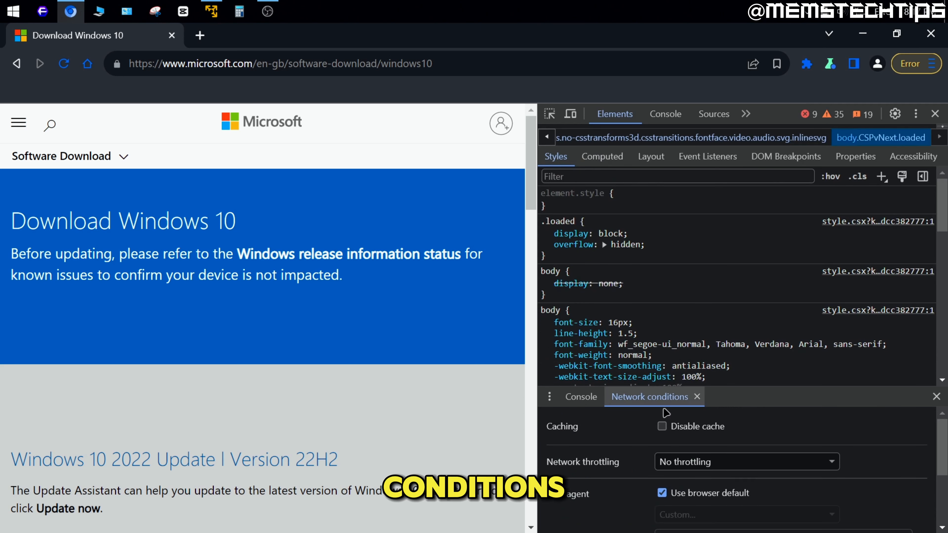
{"action": "left_click_drag", "start_coordinate": [706, 396], "coordinate": [705, 209]}
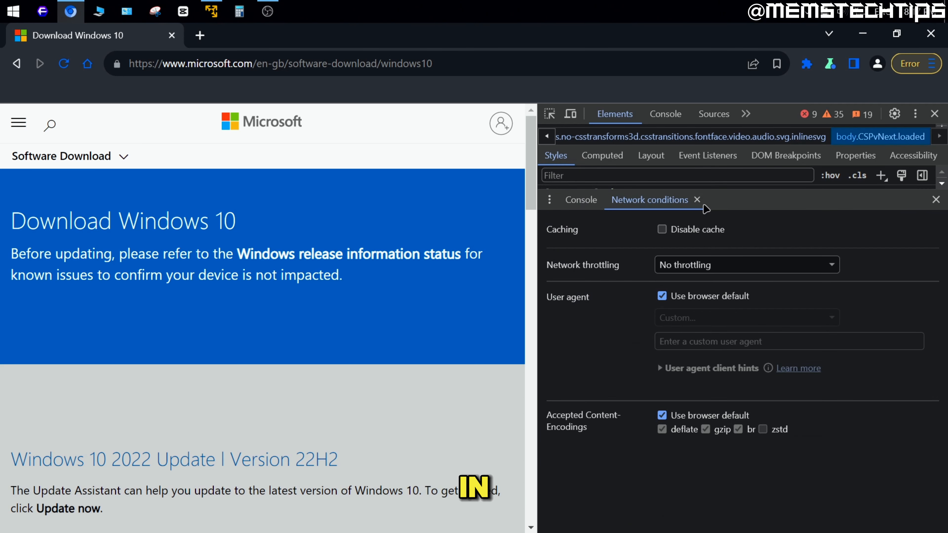
Step: Override the browser's default user agent with Chrome — Chrome OS, reload the download page and close the developer tools
{"action": "left_click", "coordinate": [662, 297]}
{"action": "left_click", "coordinate": [732, 321]}
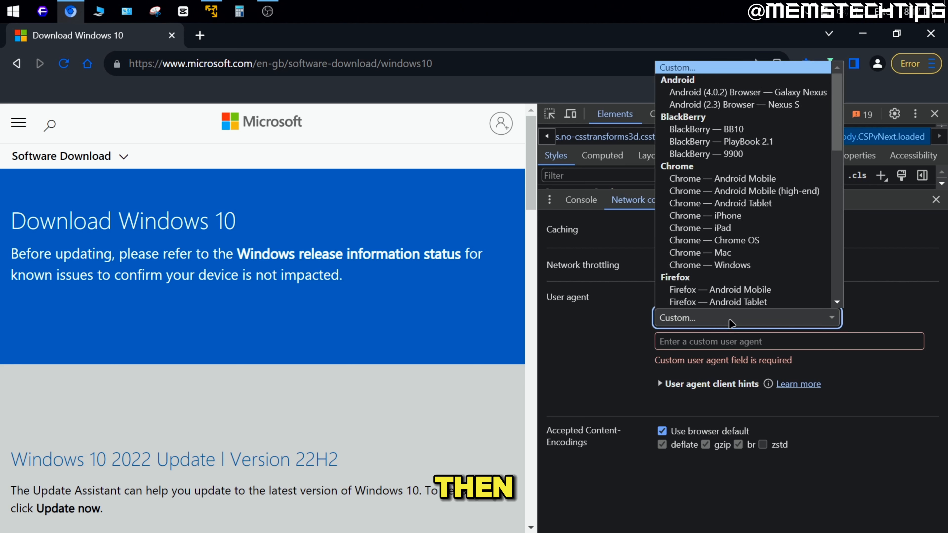
{"action": "scroll", "coordinate": [728, 233], "scroll_direction": "down", "scroll_amount": 1}
{"action": "left_click", "coordinate": [743, 217]}
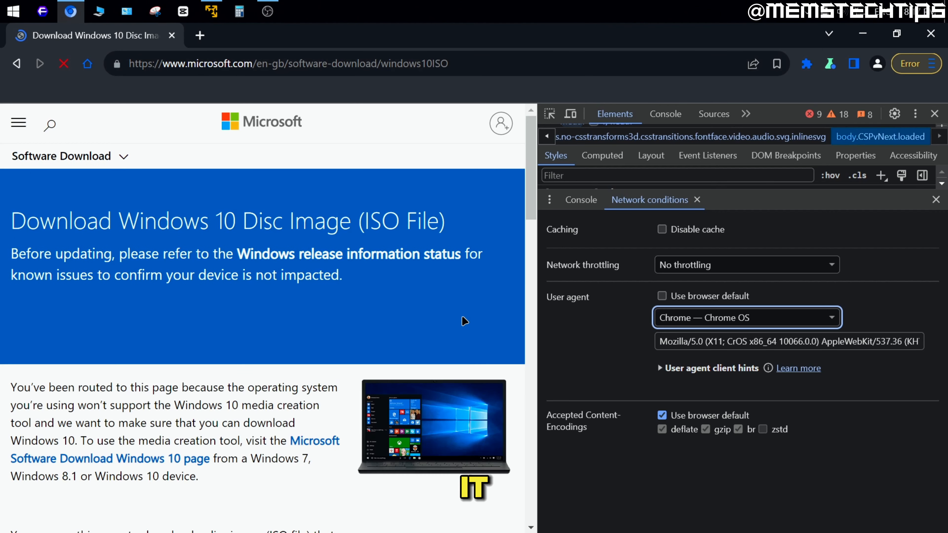
{"action": "left_click", "coordinate": [935, 116]}
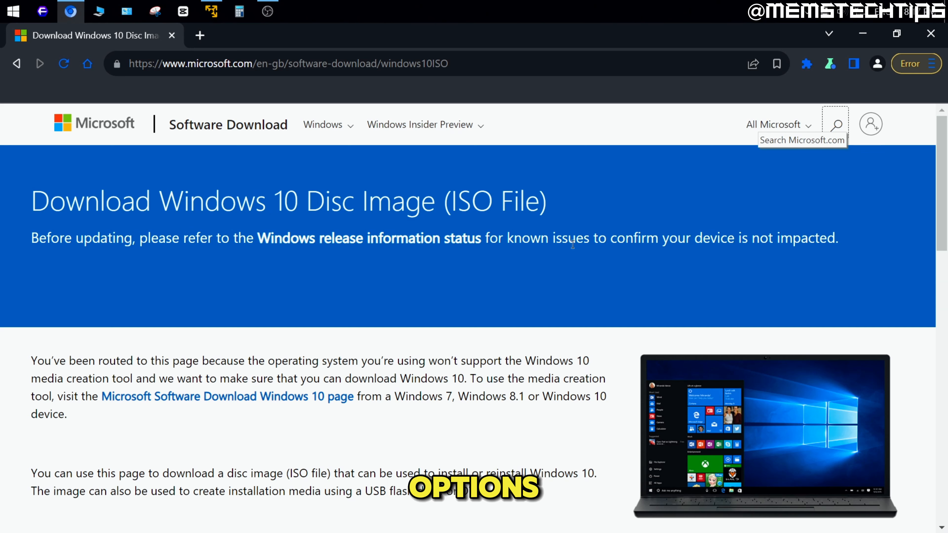
Step: Choose Windows 10 (multi-edition ISO) as the edition to download and confirm it
{"action": "scroll", "coordinate": [556, 236], "scroll_direction": "down", "scroll_amount": 6}
{"action": "scroll", "coordinate": [557, 236], "scroll_direction": "down", "scroll_amount": 2}
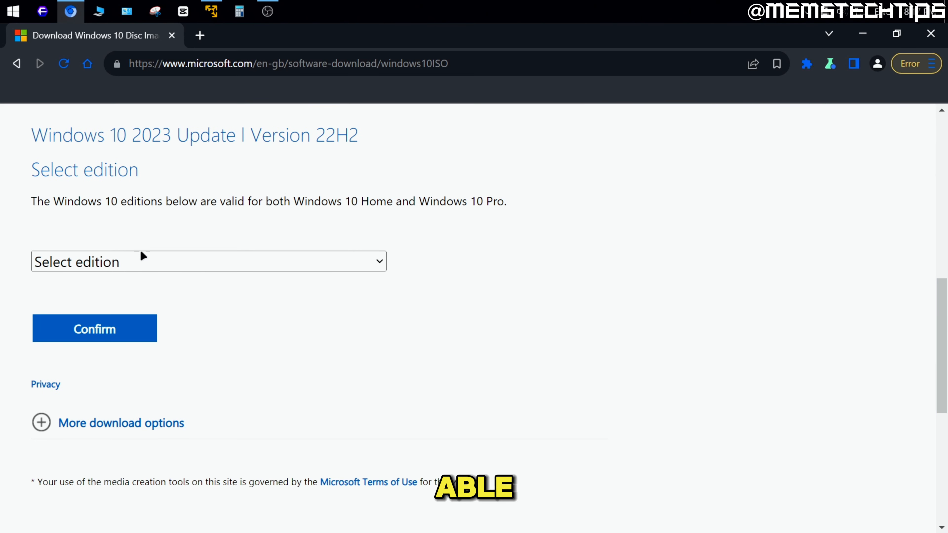
{"action": "left_click", "coordinate": [150, 262]}
{"action": "left_click", "coordinate": [127, 301]}
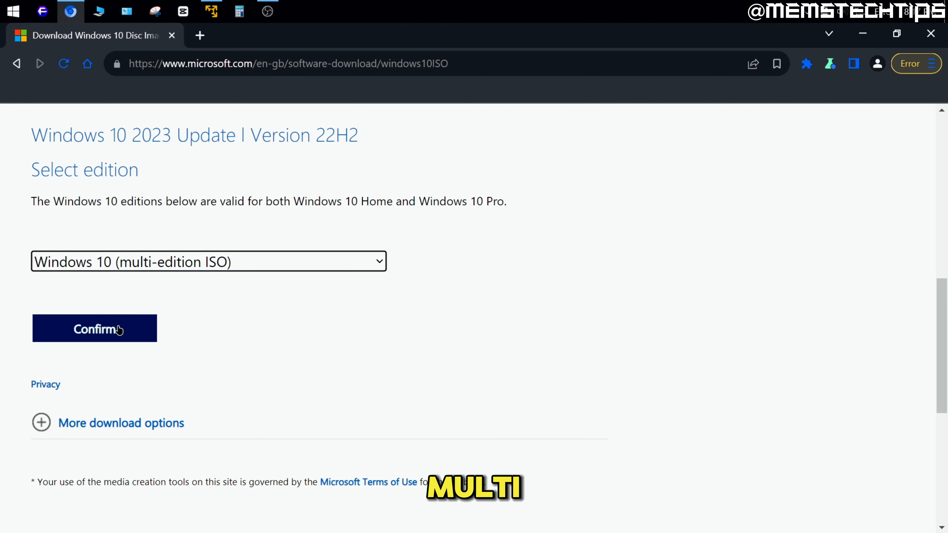
{"action": "left_click", "coordinate": [121, 328]}
Step: Confirm English (United States) as the product language and start the 64-bit ISO download
{"action": "scroll", "coordinate": [395, 318], "scroll_direction": "down", "scroll_amount": 8}
{"action": "left_click", "coordinate": [249, 278]}
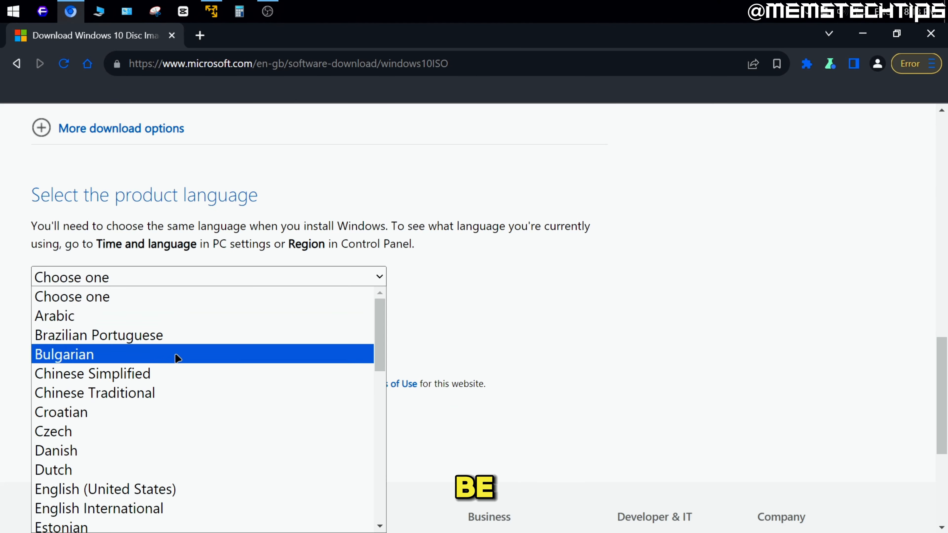
{"action": "scroll", "coordinate": [266, 355], "scroll_direction": "down", "scroll_amount": 3}
{"action": "left_click", "coordinate": [191, 343]}
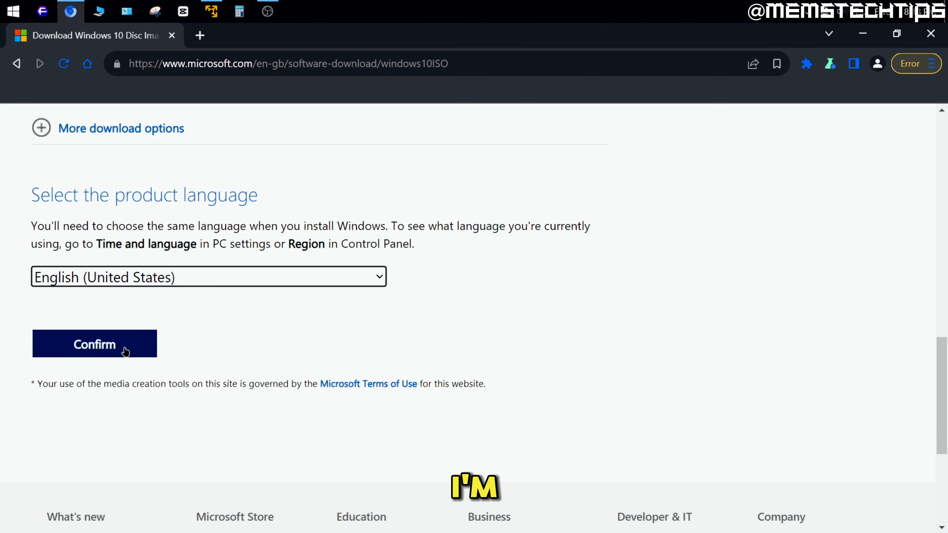
{"action": "left_click", "coordinate": [125, 353]}
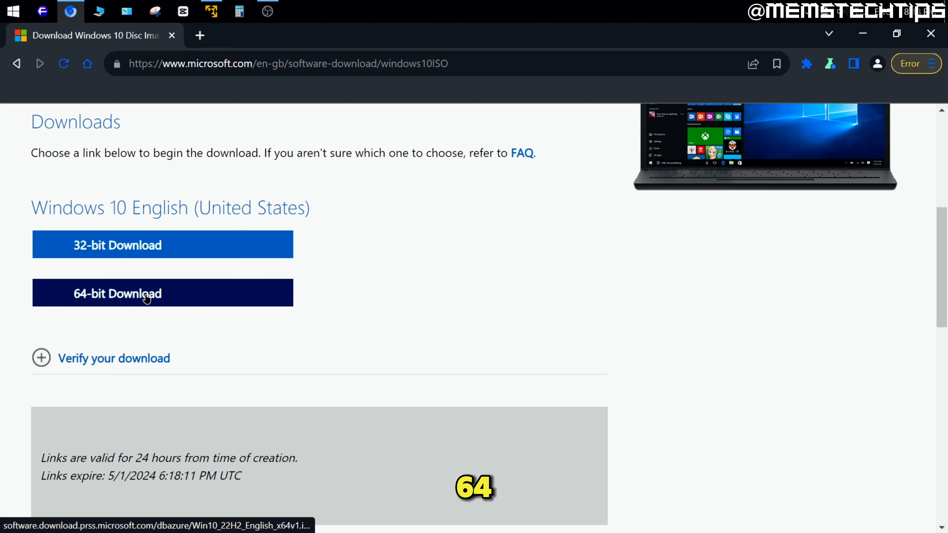
{"action": "left_click", "coordinate": [201, 299]}
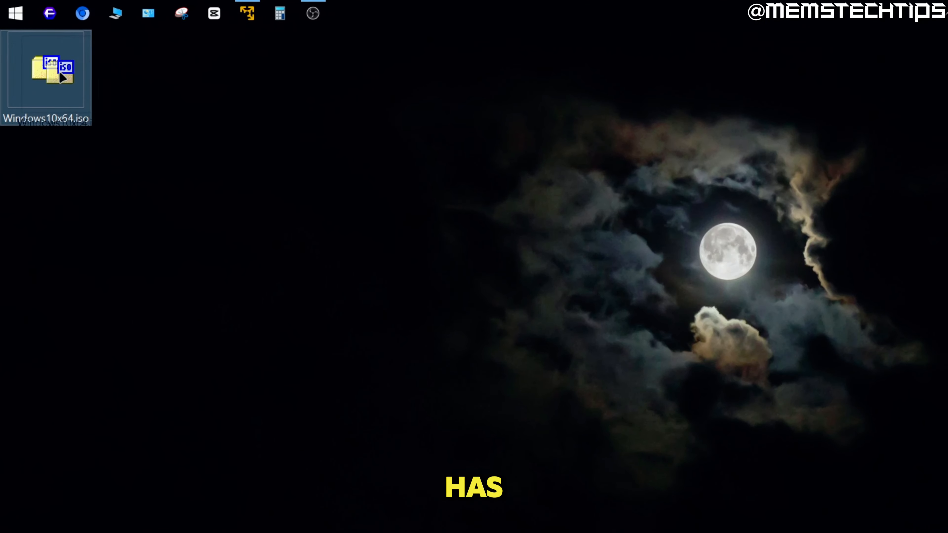
{"action": "left_click_drag", "start_coordinate": [60, 73], "coordinate": [49, 73]}
{"action": "left_click", "coordinate": [67, 181]}
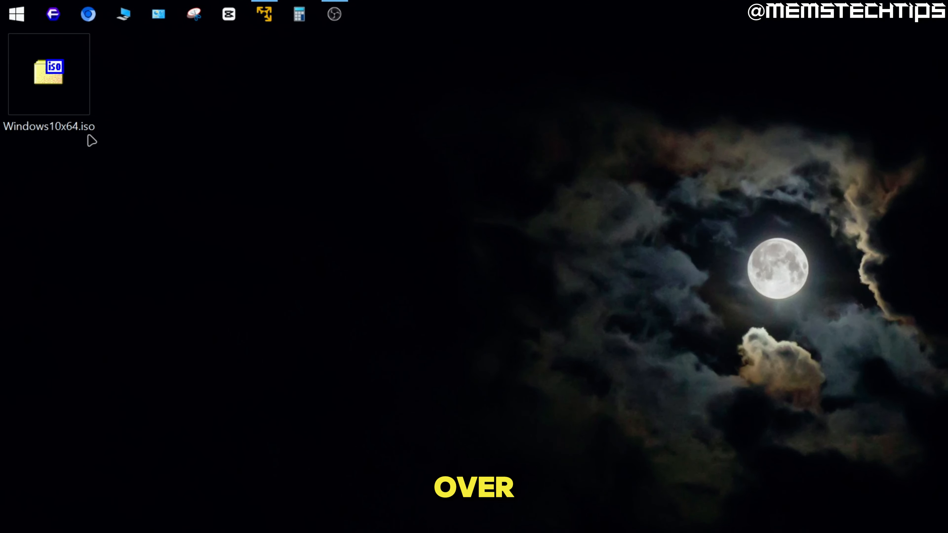
{"action": "left_click_drag", "start_coordinate": [65, 161], "coordinate": [120, 59]}
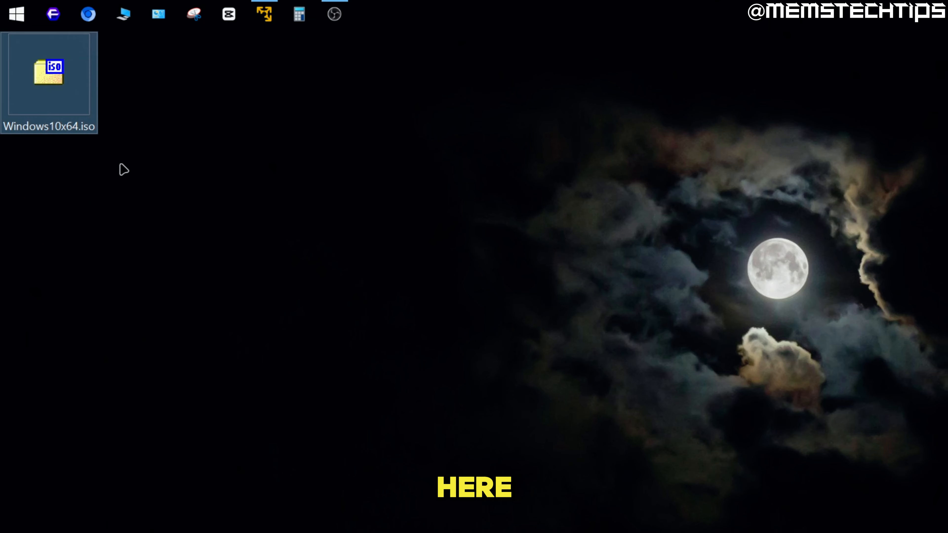
Step: Create a new folder named VMShare on the desktop
{"action": "right_click", "coordinate": [160, 94]}
{"action": "right_click", "coordinate": [155, 57]}
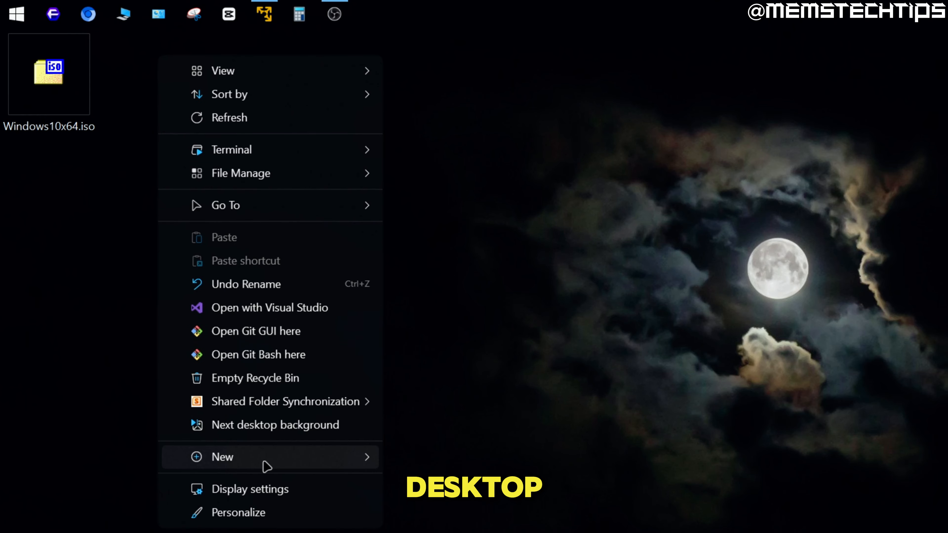
{"action": "mouse_move", "coordinate": [281, 464]}
{"action": "left_click", "coordinate": [444, 190]}
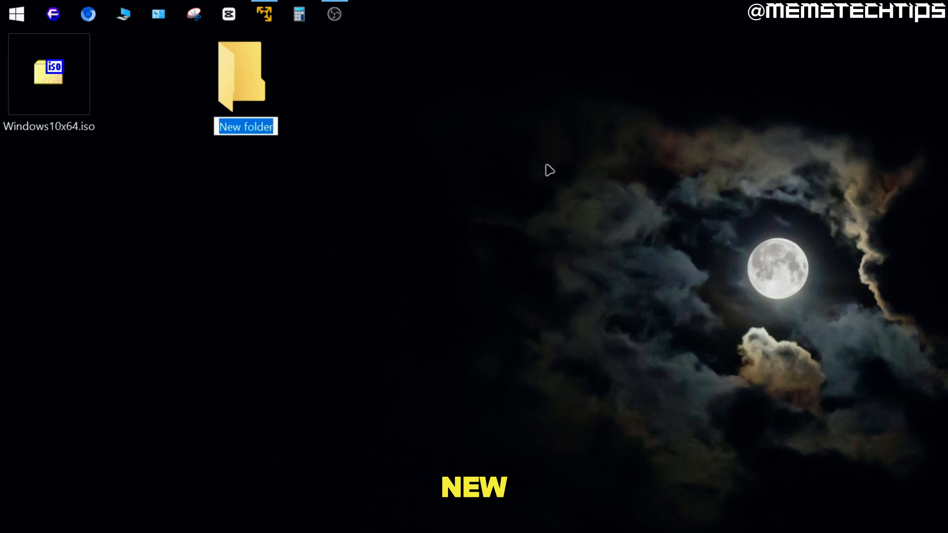
{"action": "type", "text": "VMS"}
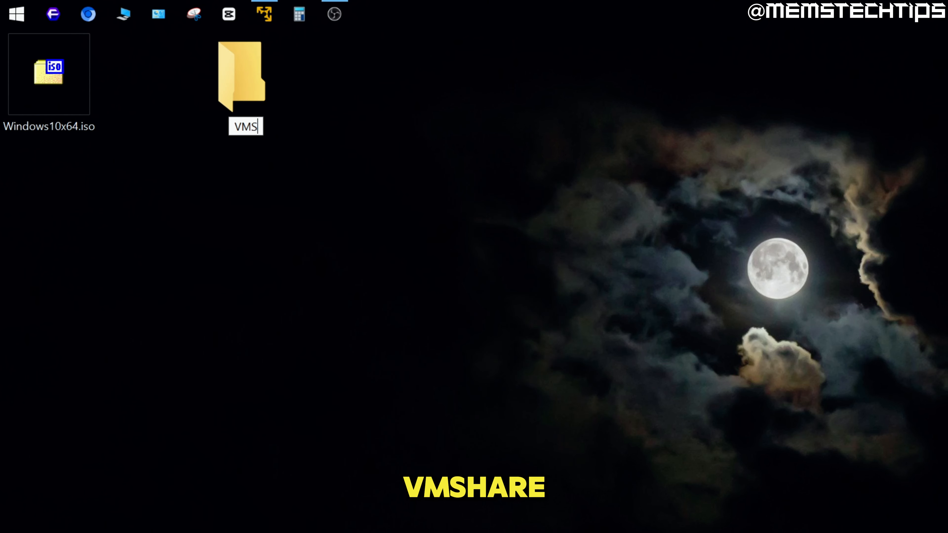
{"action": "type", "text": "hare"}
{"action": "key", "text": "Return"}
Step: Move Windows10x64.iso into the VMShare folder, check the folder's contents and close its window
{"action": "left_click_drag", "start_coordinate": [39, 183], "coordinate": [126, 91]}
{"action": "left_click", "coordinate": [50, 173]}
{"action": "left_click_drag", "start_coordinate": [34, 174], "coordinate": [103, 84]}
{"action": "double_click", "coordinate": [66, 85]}
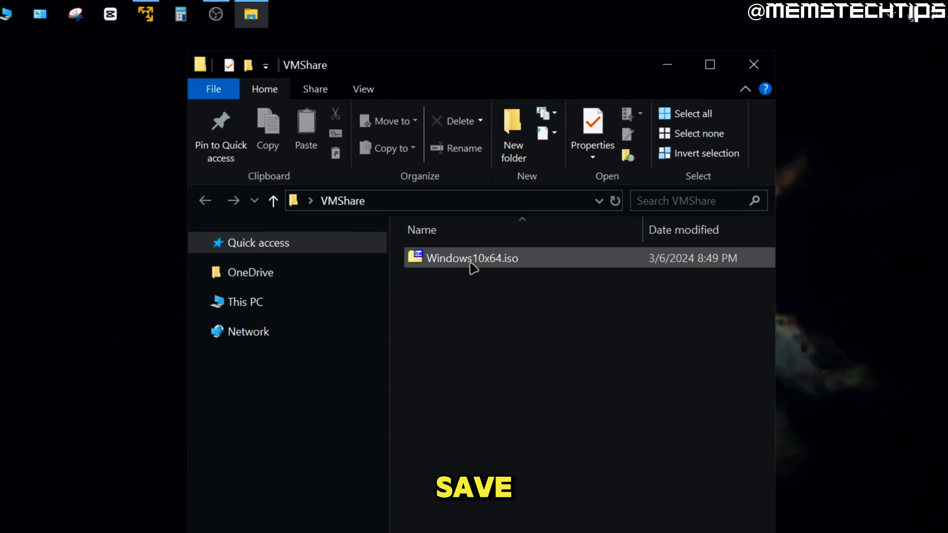
{"action": "left_click", "coordinate": [473, 268]}
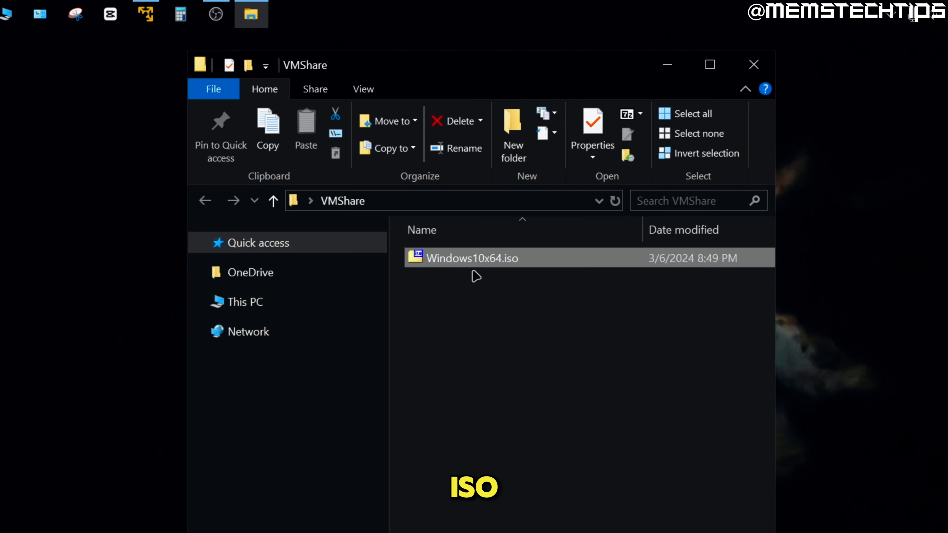
{"action": "left_click", "coordinate": [765, 64]}
Step: Switch to VMware Workstation 17 Player and start a new virtual machine whose operating system is installed later
{"action": "mouse_move", "coordinate": [147, 16]}
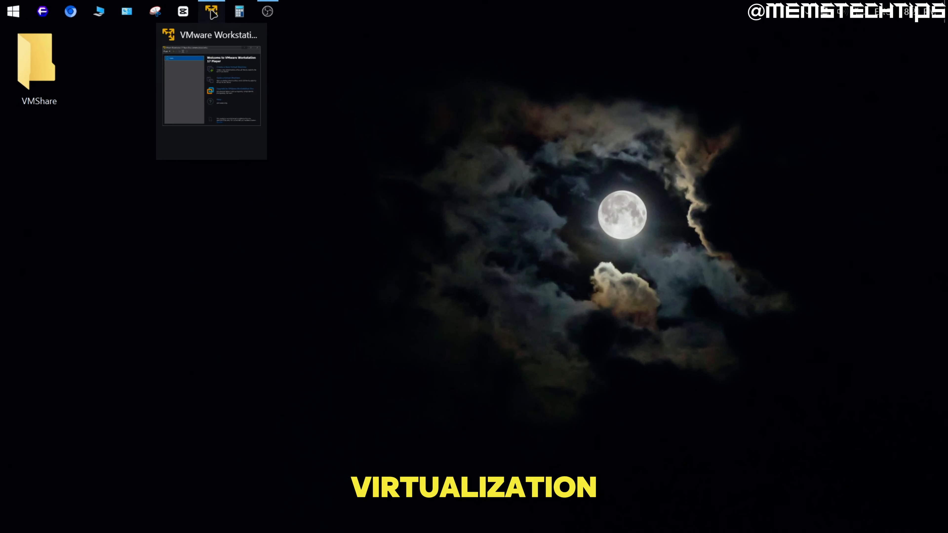
{"action": "left_click", "coordinate": [211, 11]}
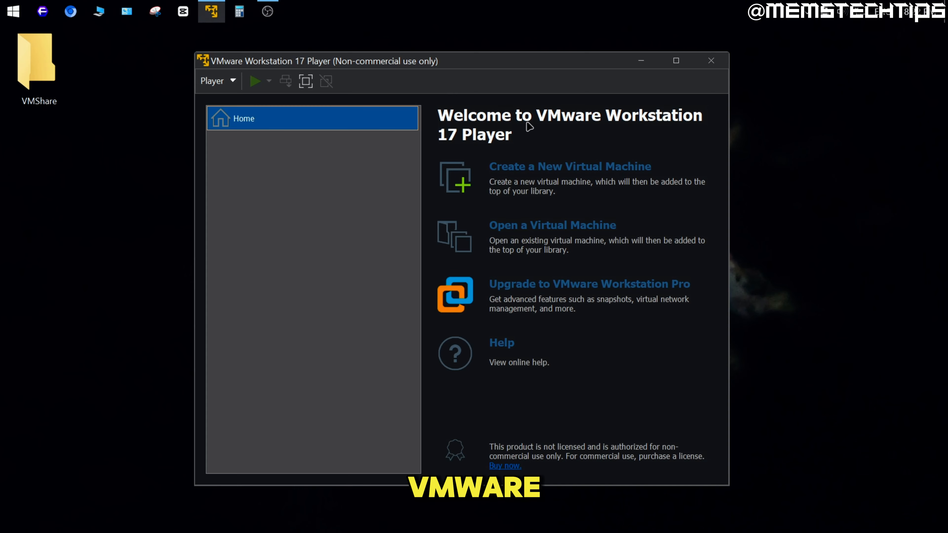
{"action": "left_click", "coordinate": [541, 167]}
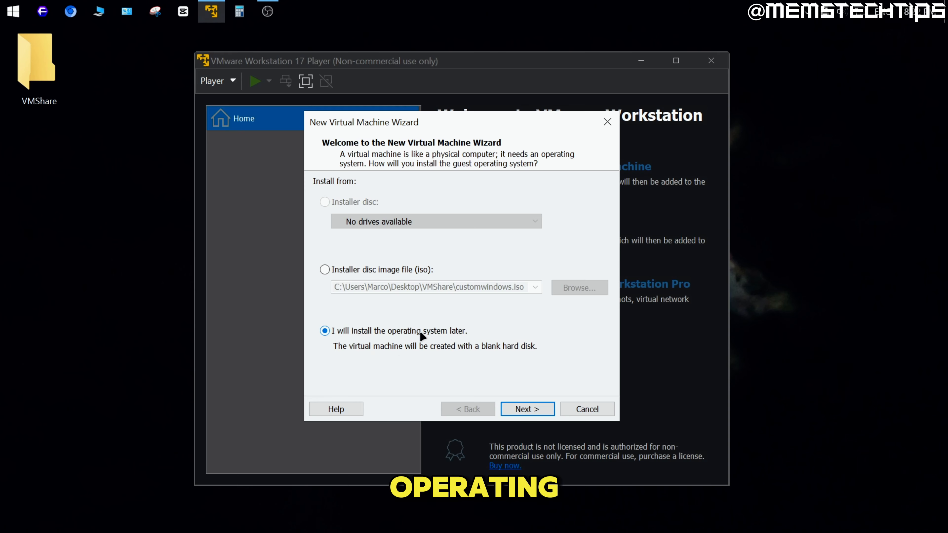
{"action": "left_click", "coordinate": [541, 411]}
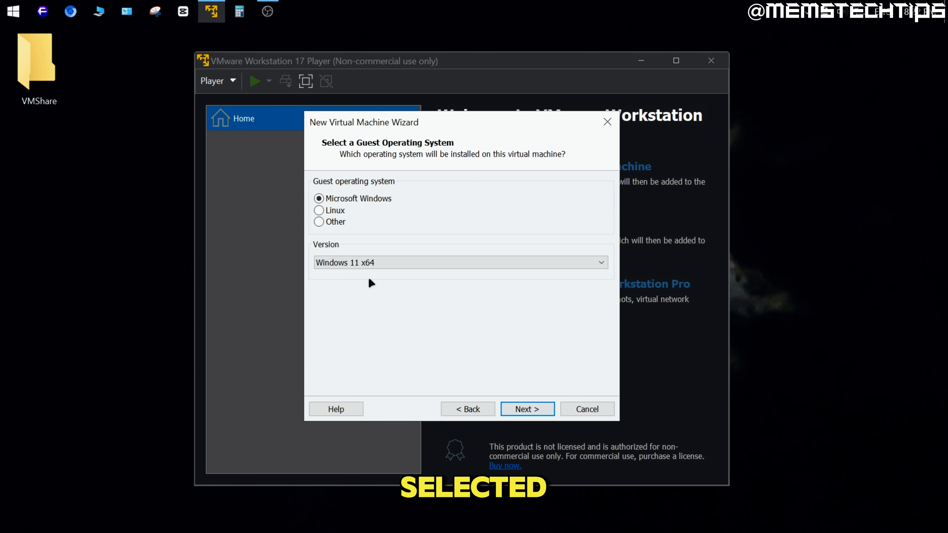
Step: Set the guest operating system version to Windows 10 x64 and continue to naming the virtual machine
{"action": "left_click", "coordinate": [406, 266]}
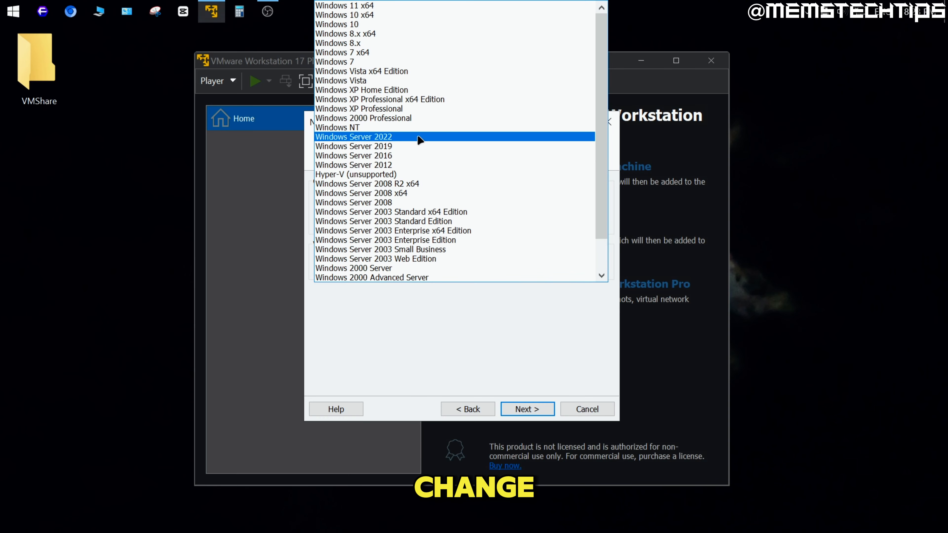
{"action": "left_click", "coordinate": [403, 16]}
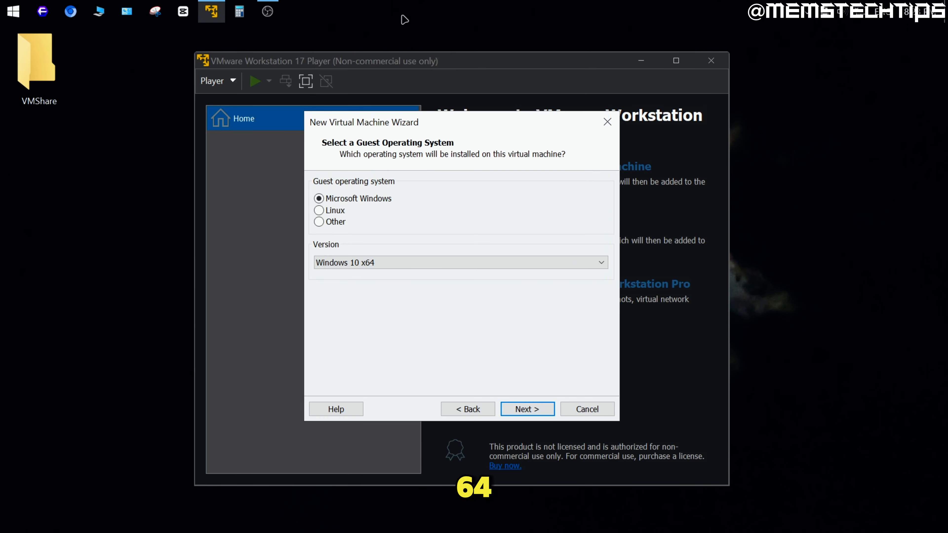
{"action": "left_click", "coordinate": [537, 411]}
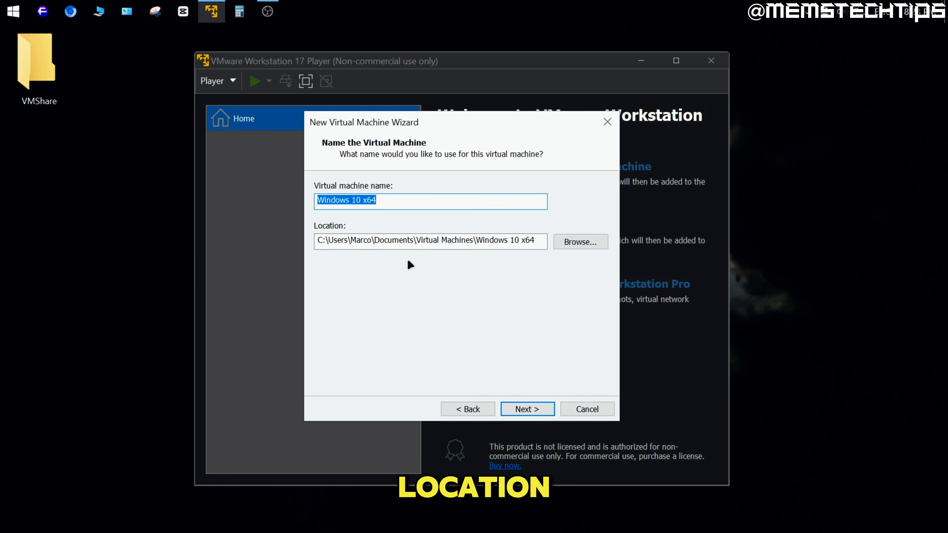
Step: Accept the default name and location and a 60 GB disk split into multiple files, and finish creating the virtual machine
{"action": "left_click", "coordinate": [538, 409]}
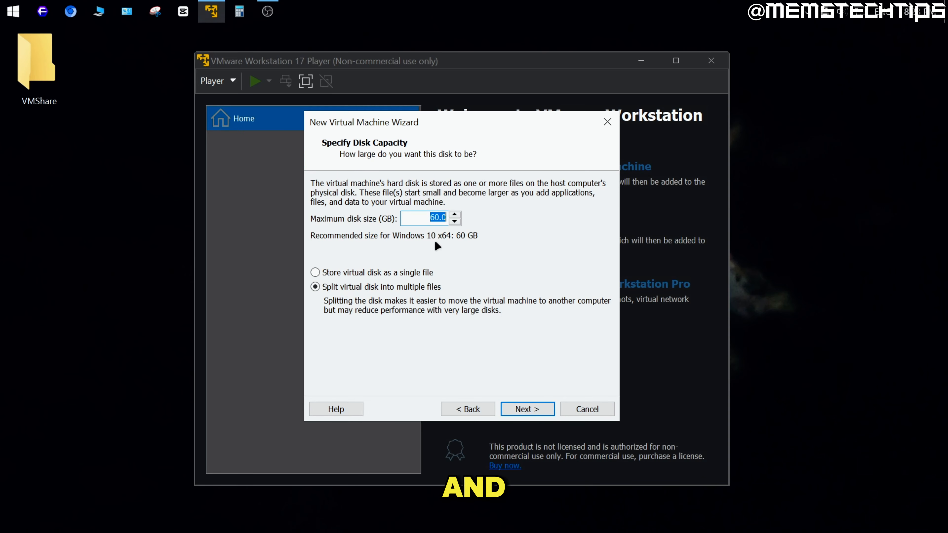
{"action": "left_click", "coordinate": [546, 413]}
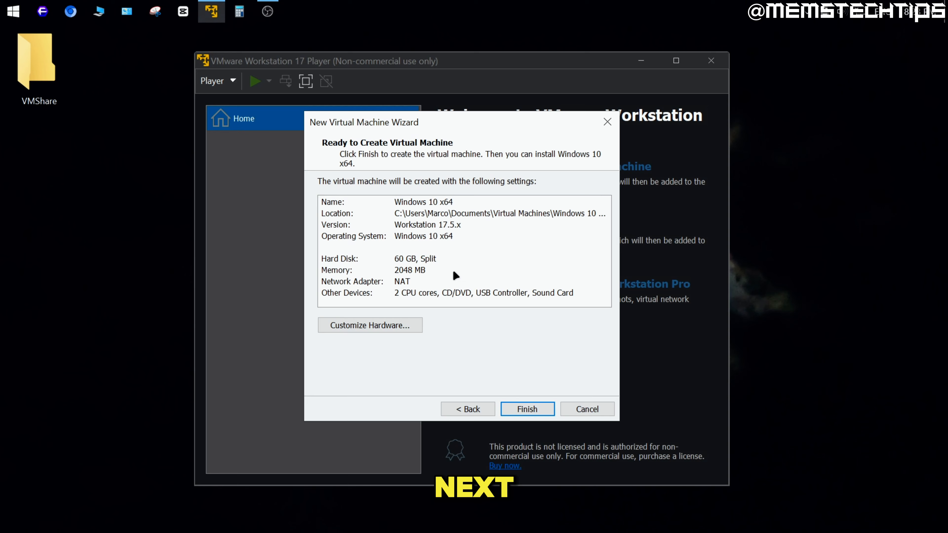
{"action": "left_click", "coordinate": [534, 411]}
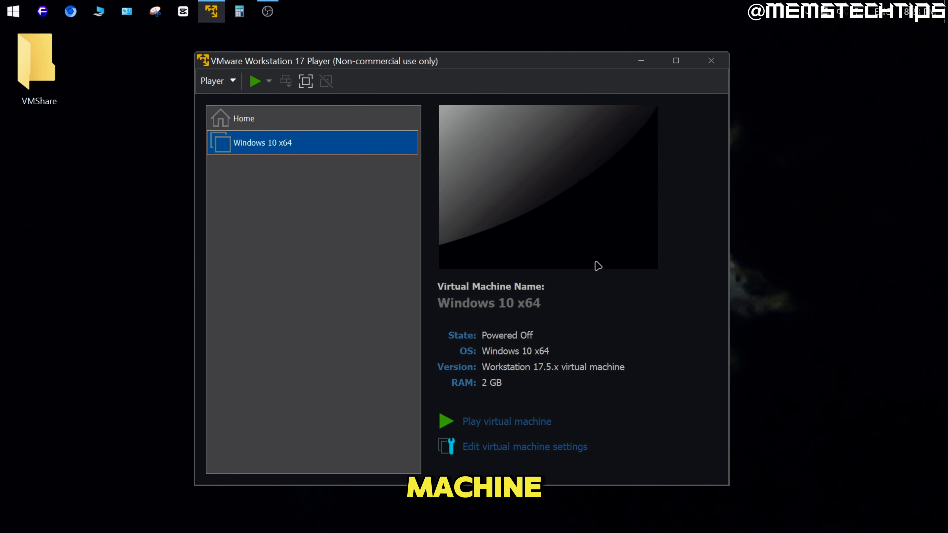
Step: In the Windows 10 x64 virtual machine's settings, set the memory to 8192 MB and the number of processor cores to 4
{"action": "right_click", "coordinate": [306, 147]}
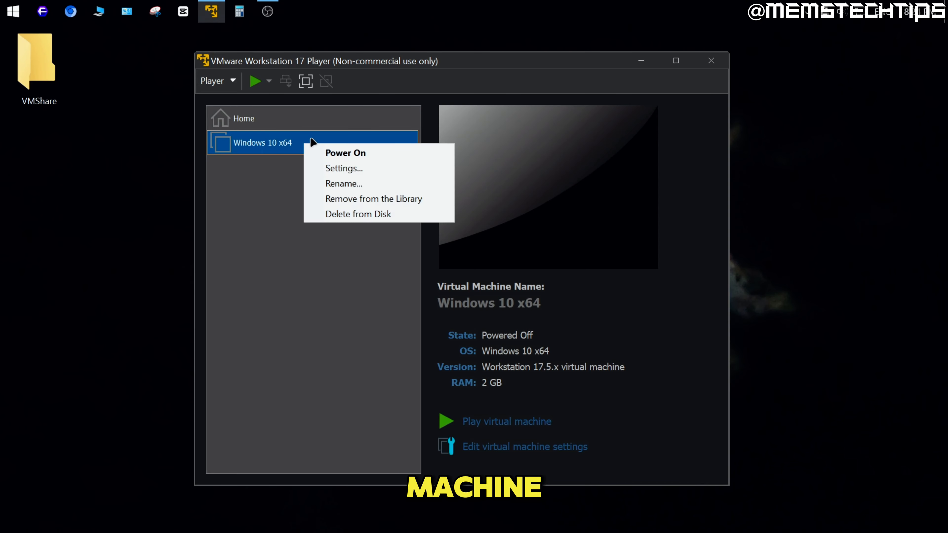
{"action": "left_click", "coordinate": [372, 168]}
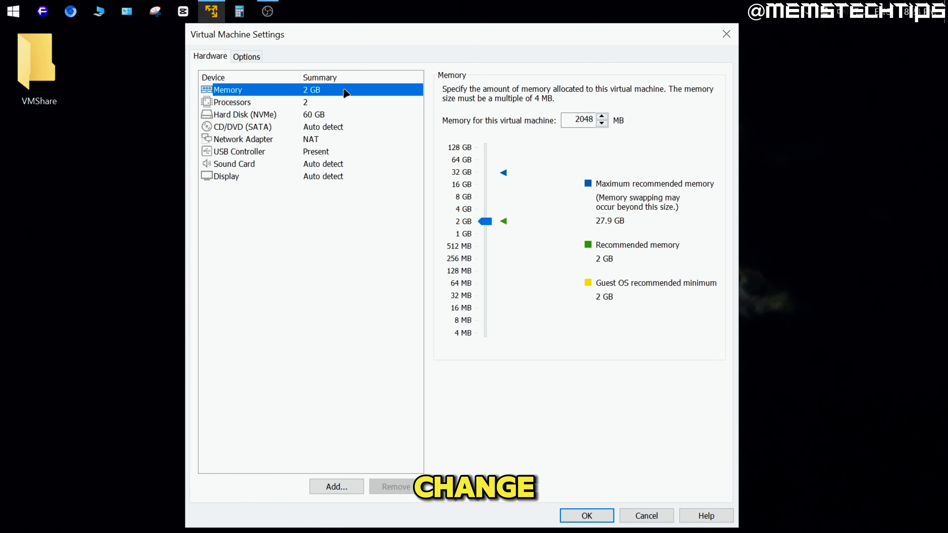
{"action": "left_click", "coordinate": [343, 104]}
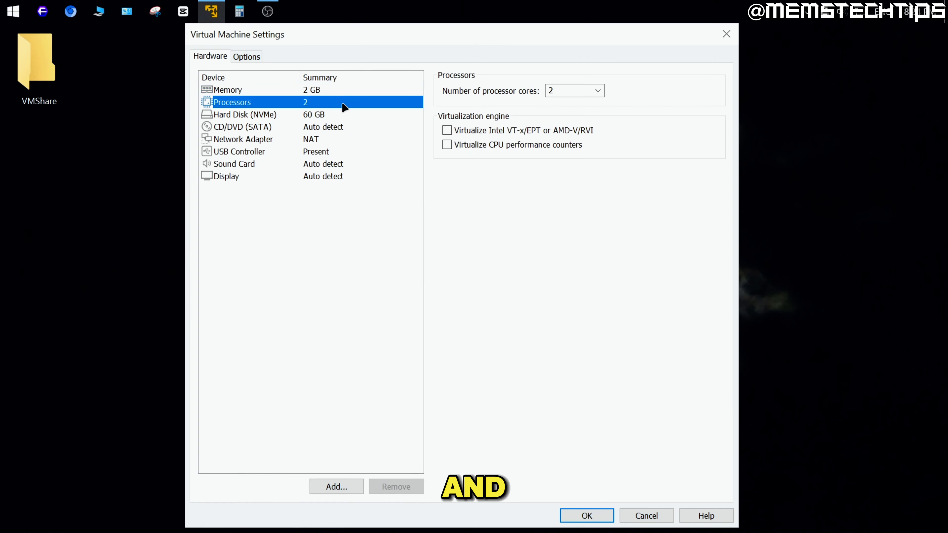
{"action": "left_click", "coordinate": [330, 89]}
{"action": "left_click_drag", "start_coordinate": [485, 221], "coordinate": [486, 196]}
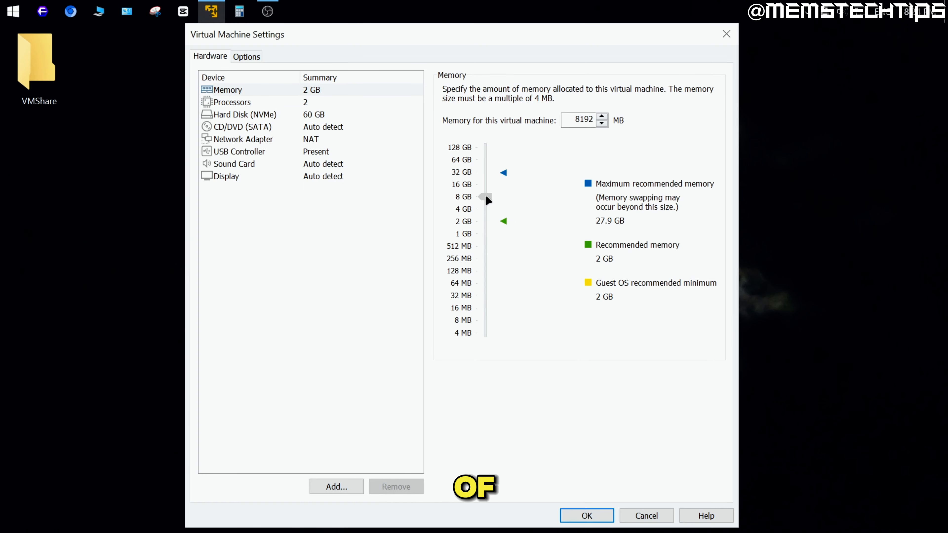
{"action": "left_click", "coordinate": [313, 101]}
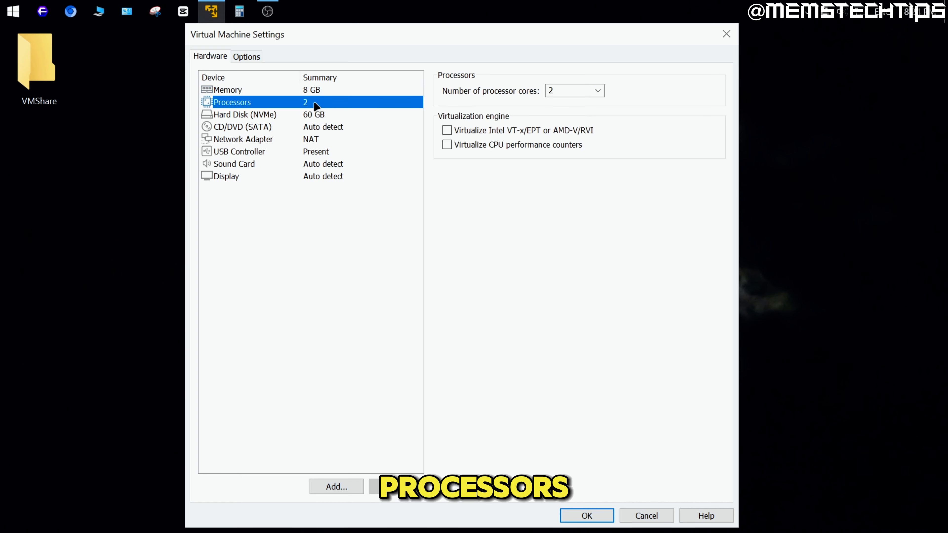
{"action": "left_click", "coordinate": [597, 91]}
{"action": "left_click", "coordinate": [561, 120]}
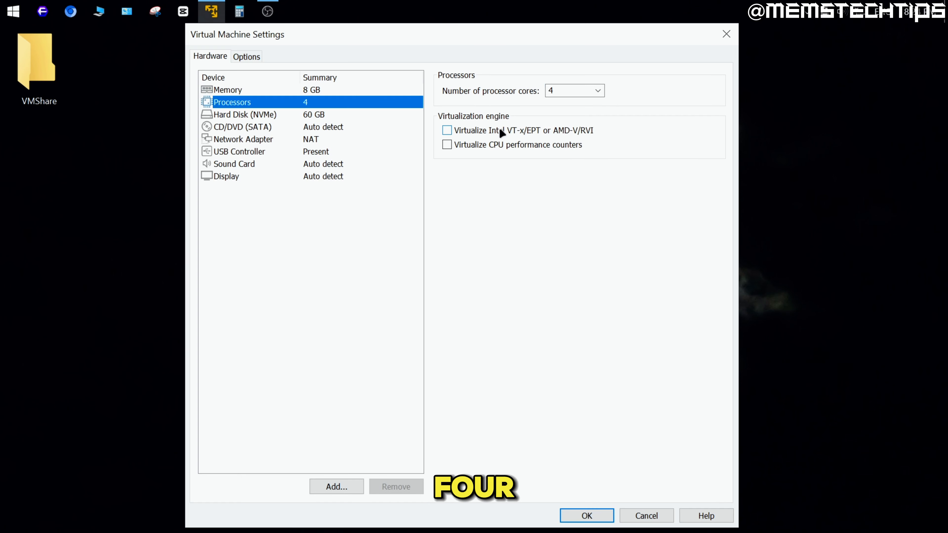
Step: Set the CD/DVD (SATA) drive to use the ISO image Windows10x64.iso from the VMShare folder on the desktop
{"action": "left_click", "coordinate": [239, 126]}
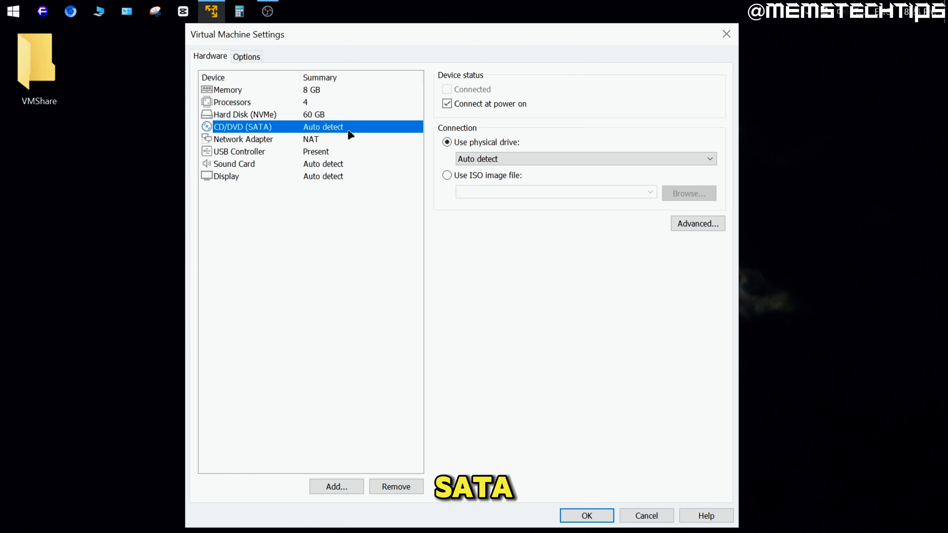
{"action": "left_click", "coordinate": [461, 176]}
{"action": "left_click", "coordinate": [684, 195]}
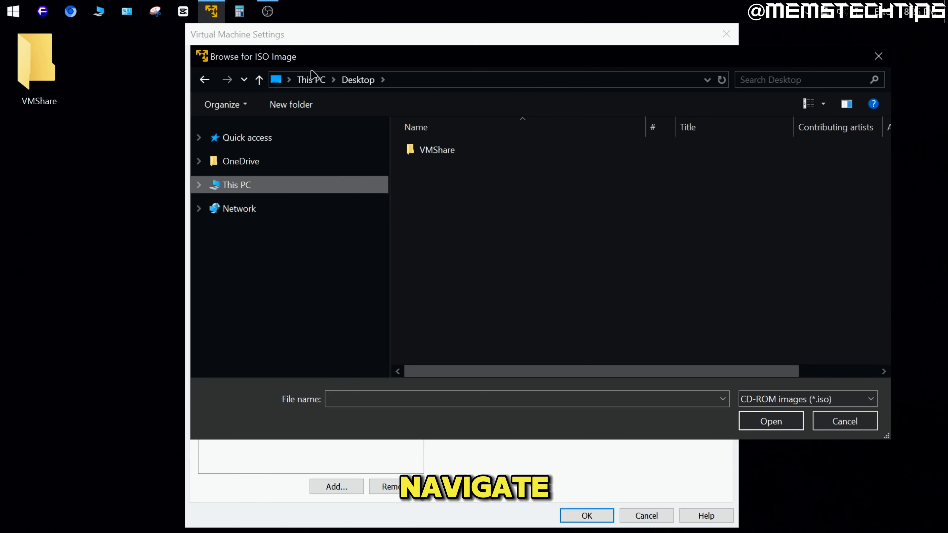
{"action": "left_click", "coordinate": [450, 155]}
{"action": "double_click", "coordinate": [450, 156]}
{"action": "left_click", "coordinate": [449, 155]}
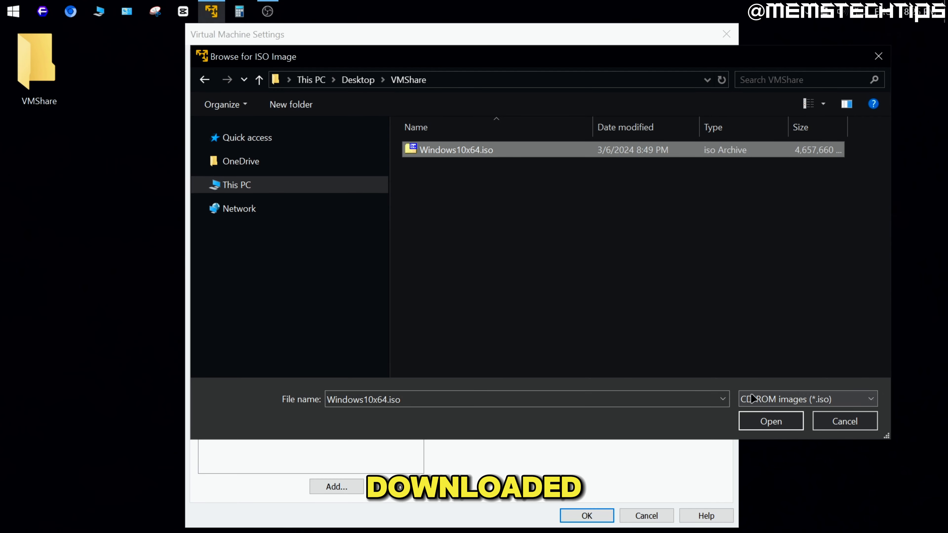
{"action": "left_click", "coordinate": [770, 425]}
{"action": "left_click", "coordinate": [352, 191]}
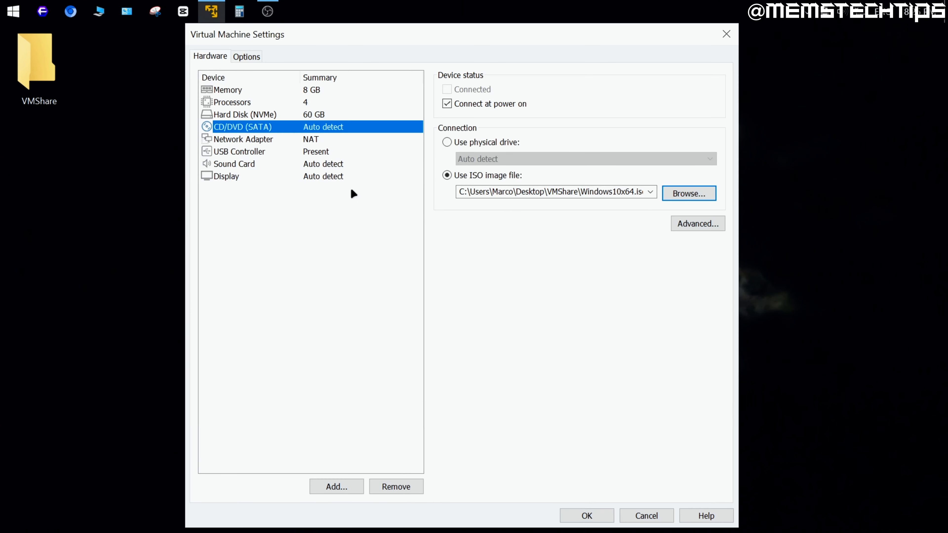
Step: Add a second NVMe hard disk as a new 60 GB virtual disk split into multiple files, stored as Windows 10 x64-0.vmdk
{"action": "left_click", "coordinate": [350, 487]}
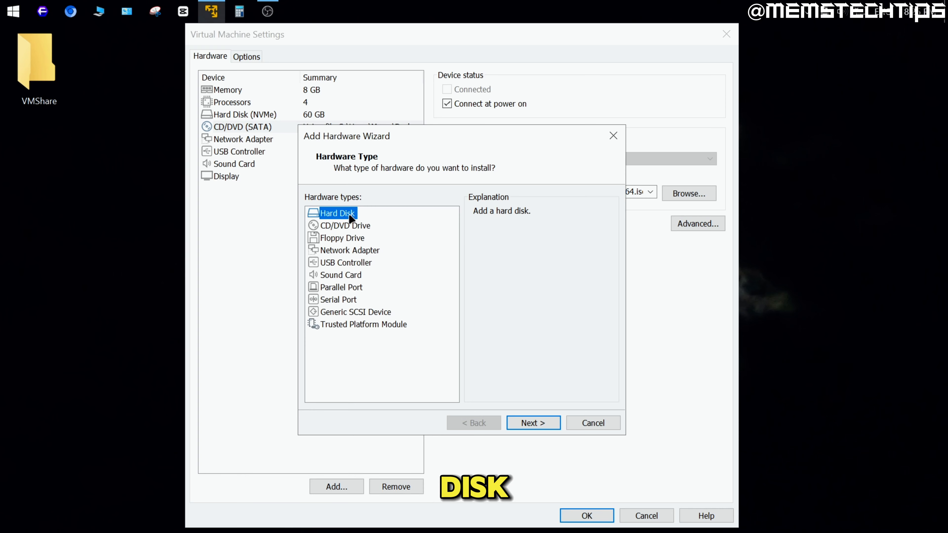
{"action": "left_click", "coordinate": [541, 422]}
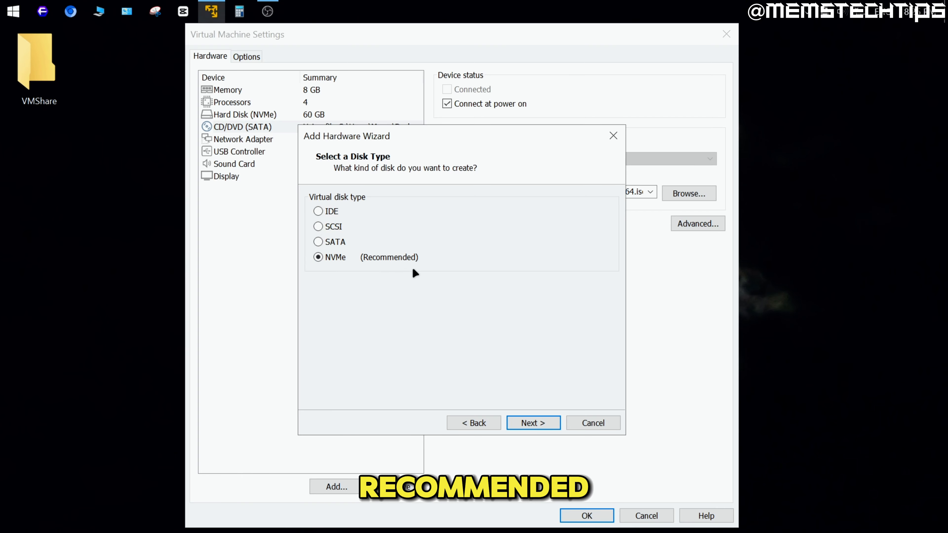
{"action": "left_click", "coordinate": [536, 423]}
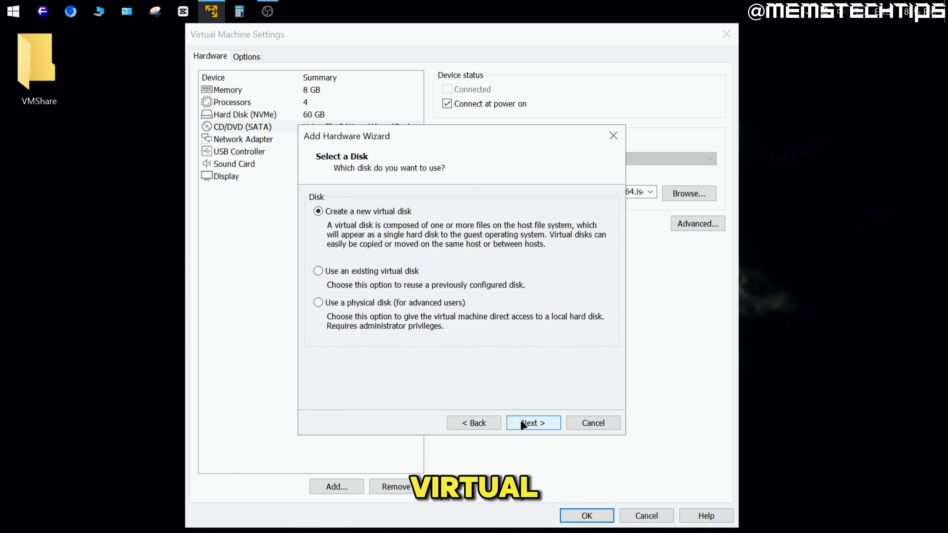
{"action": "left_click", "coordinate": [536, 423]}
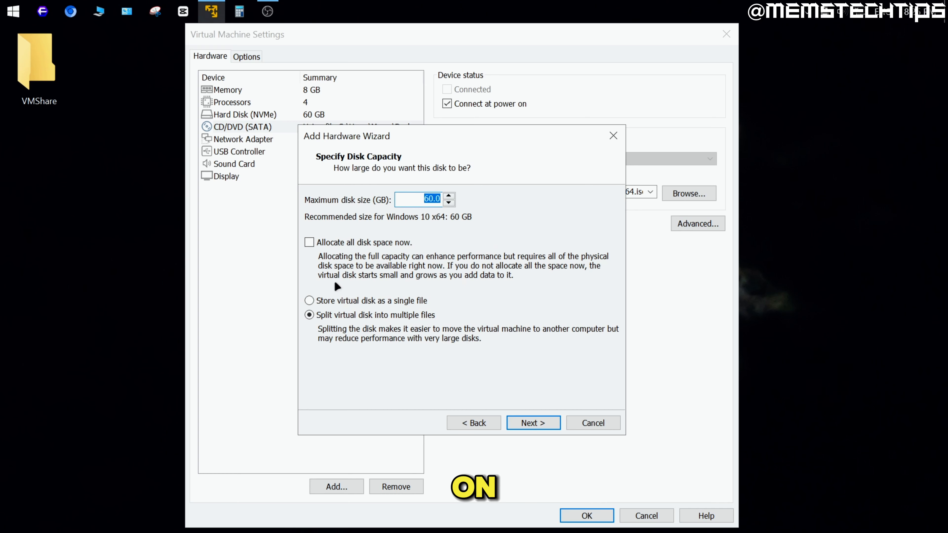
{"action": "left_click", "coordinate": [543, 425]}
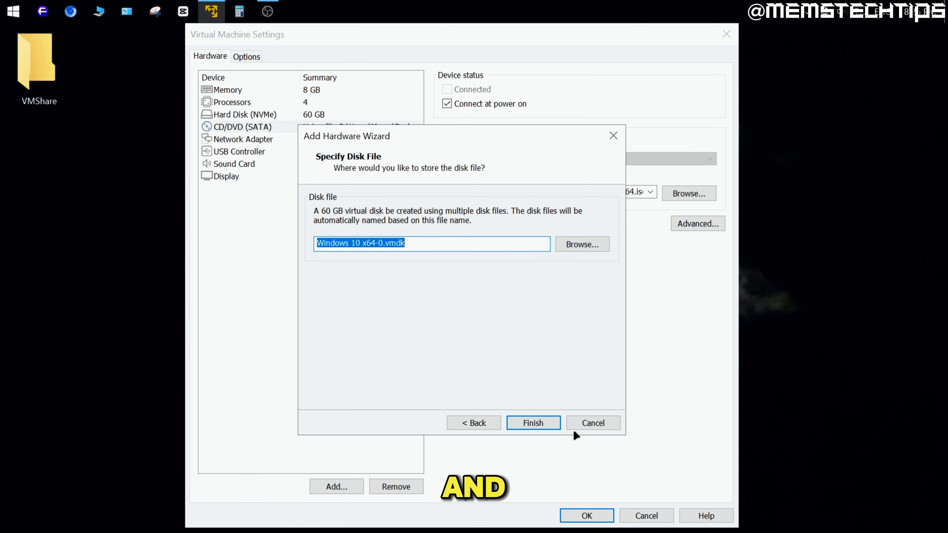
{"action": "left_click", "coordinate": [544, 427]}
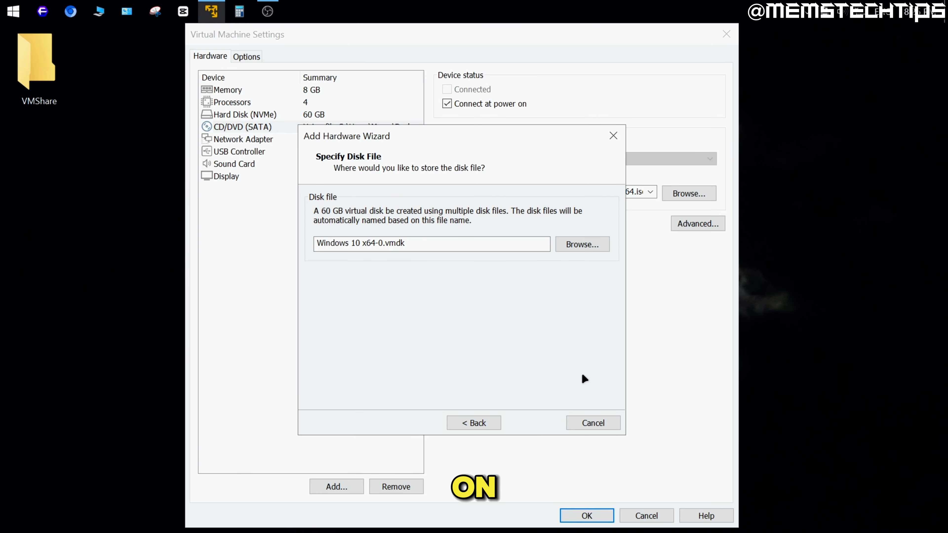
Step: Check both hard disks and the memory in the device list and save the virtual machine settings
{"action": "left_click", "coordinate": [282, 112]}
{"action": "left_click", "coordinate": [278, 123]}
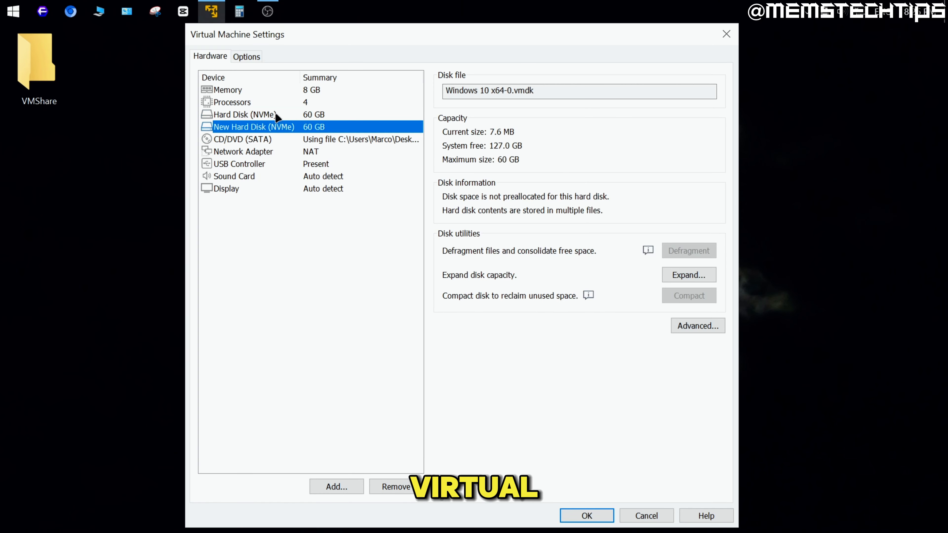
{"action": "left_click", "coordinate": [275, 116]}
{"action": "left_click", "coordinate": [270, 123]}
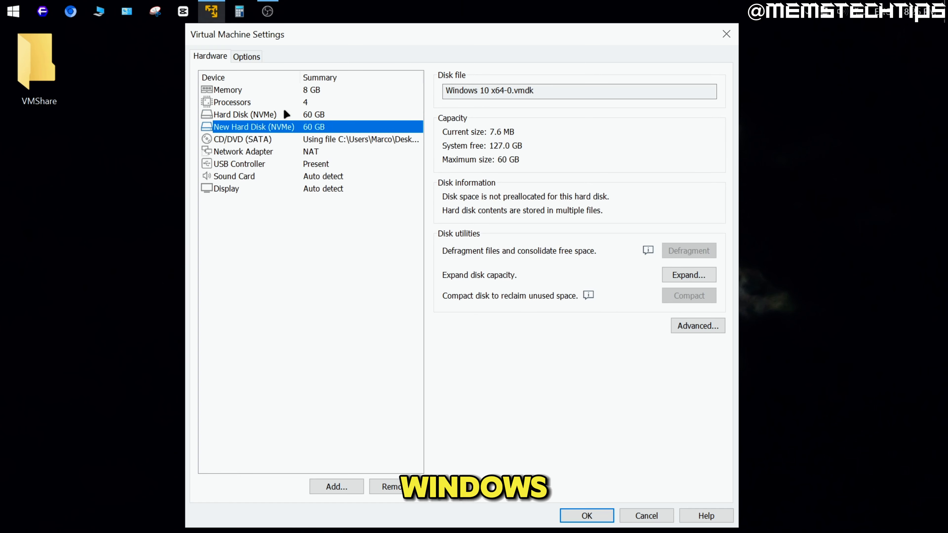
{"action": "left_click", "coordinate": [282, 92]}
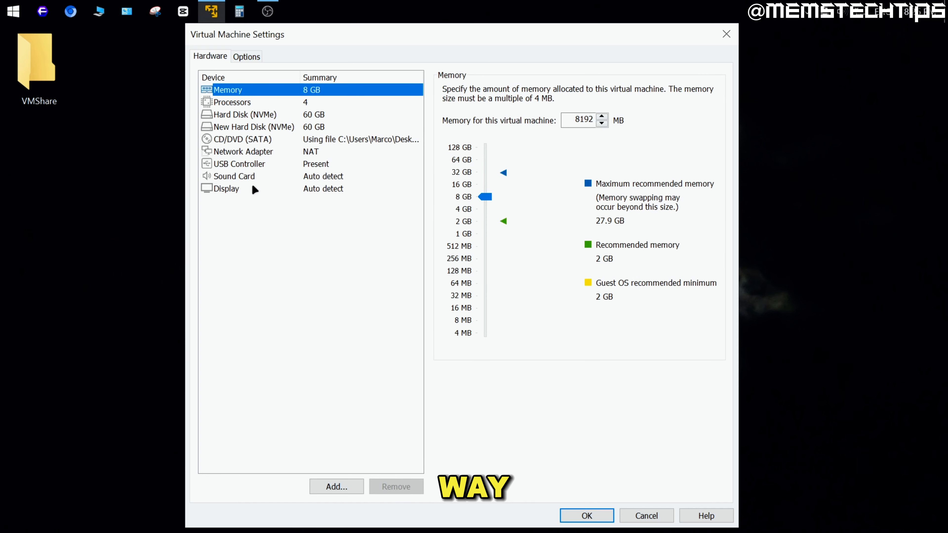
{"action": "left_click", "coordinate": [586, 515]}
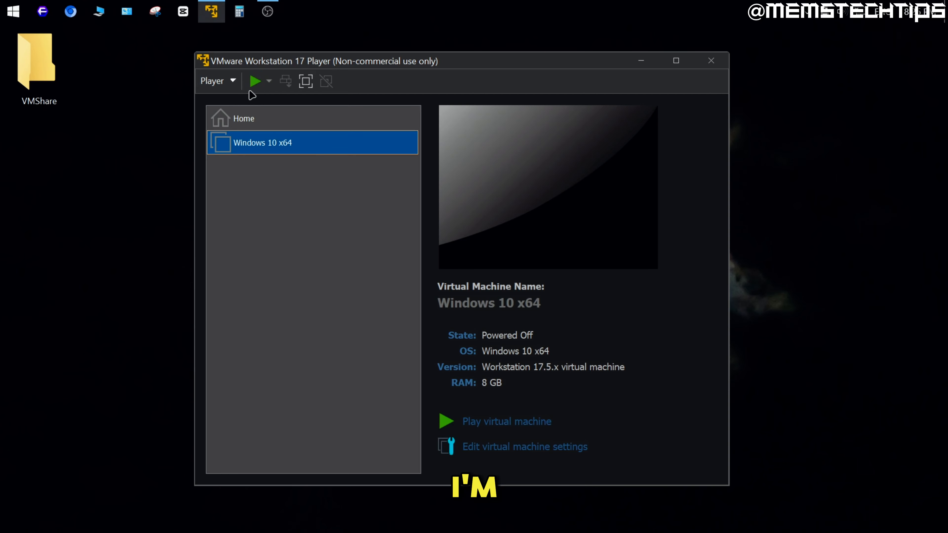
Step: Power on the virtual machine, maximize its window, boot from the Windows ISO and release input back to the host
{"action": "left_click", "coordinate": [257, 80]}
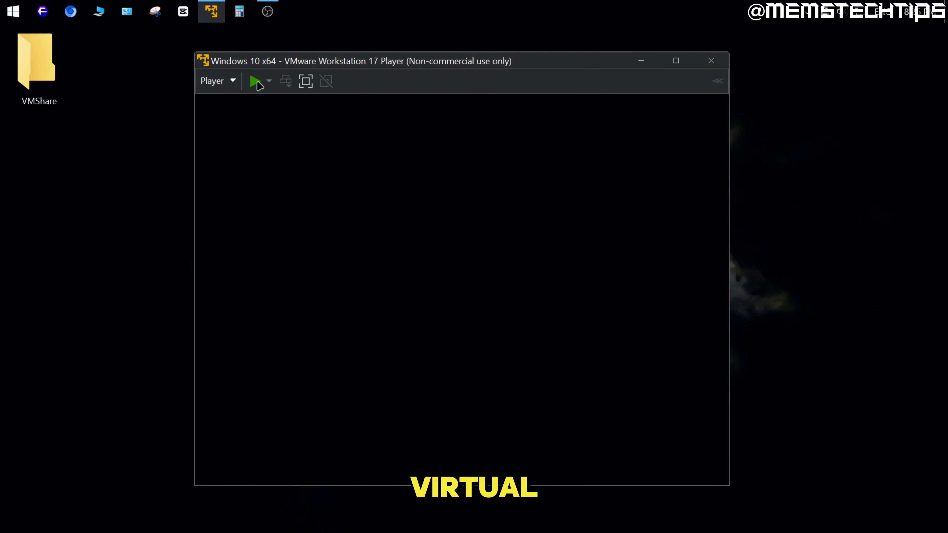
{"action": "left_click", "coordinate": [676, 61]}
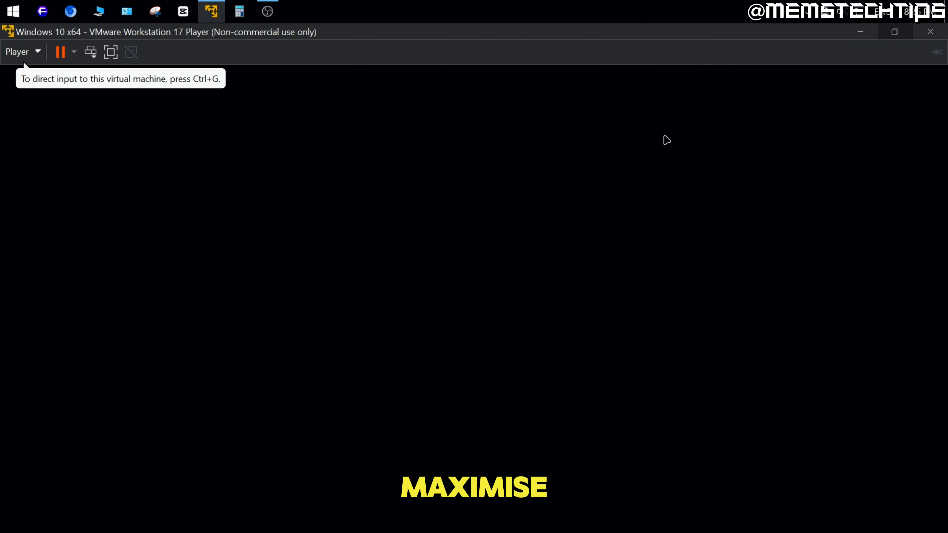
{"action": "left_click", "coordinate": [665, 140]}
{"action": "key", "text": "Return"}
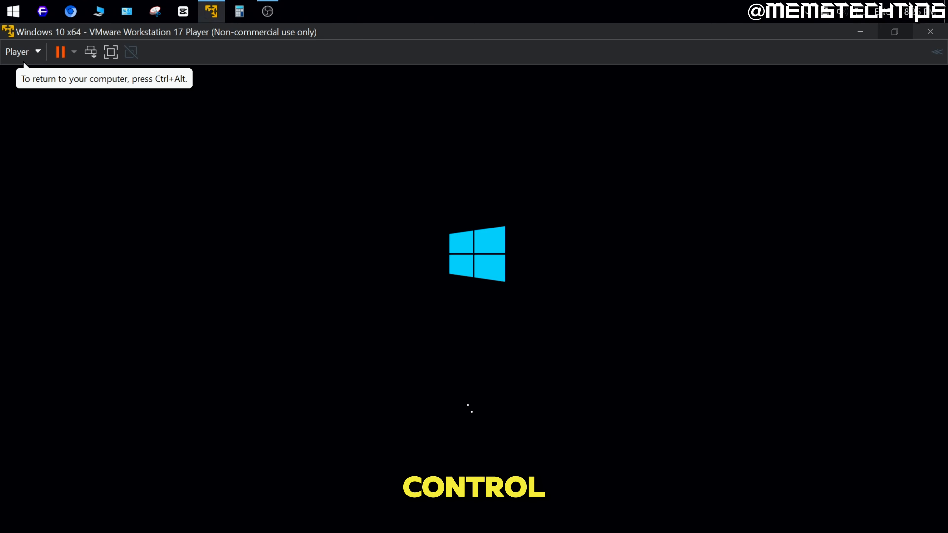
{"action": "key", "text": "ctrl+alt"}
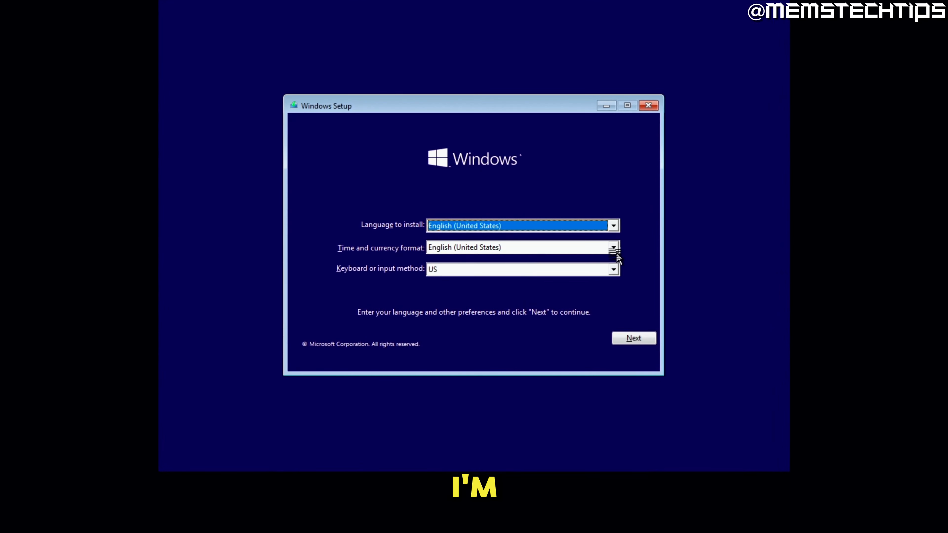
Step: Set the time and currency format to English (South Africa) in Windows Setup and continue
{"action": "left_click", "coordinate": [613, 247]}
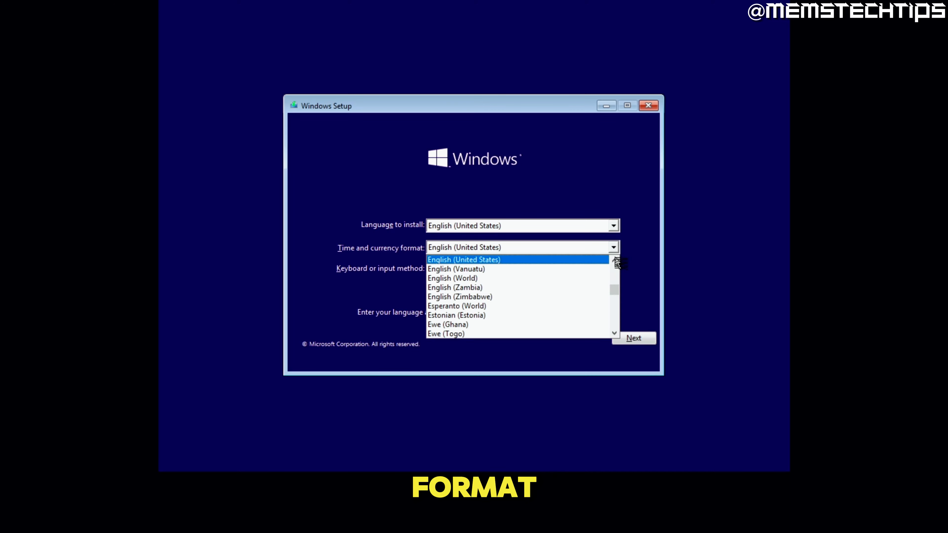
{"action": "left_click", "coordinate": [615, 260]}
{"action": "left_click", "coordinate": [615, 260]}
{"action": "left_click", "coordinate": [615, 261]}
{"action": "left_click", "coordinate": [615, 261]}
{"action": "left_click", "coordinate": [523, 268]}
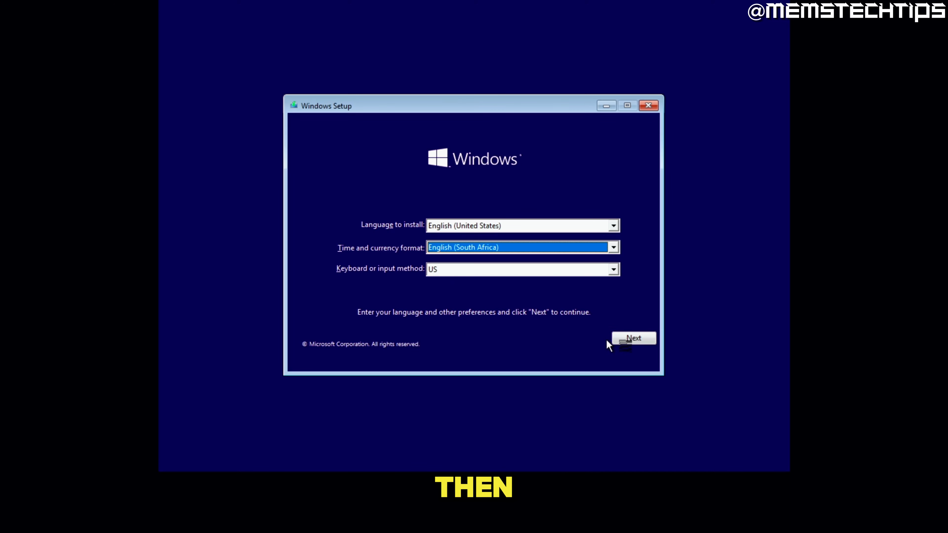
{"action": "left_click", "coordinate": [629, 339]}
Step: Start the installation without a product key and choose Windows 10 Pro as the edition to install
{"action": "left_click", "coordinate": [484, 244]}
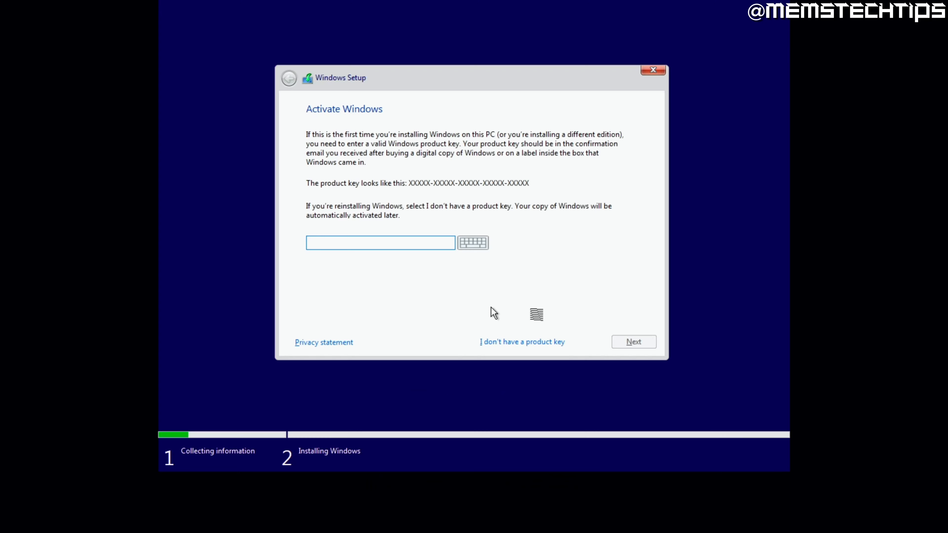
{"action": "left_click", "coordinate": [550, 345]}
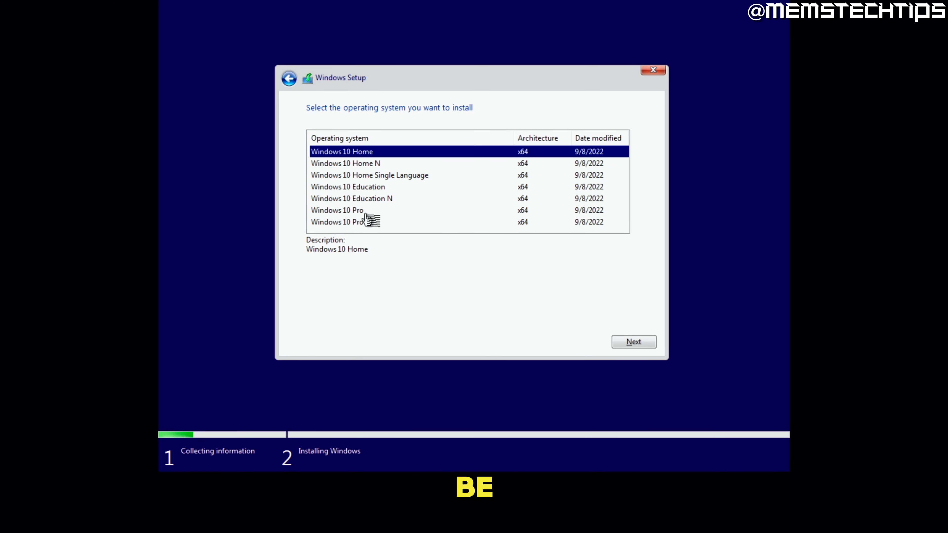
{"action": "left_click", "coordinate": [373, 212]}
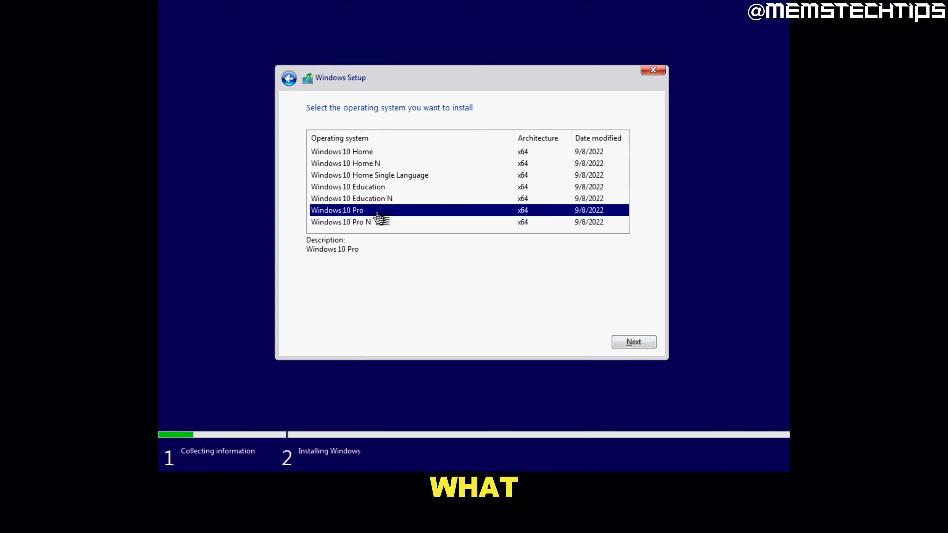
{"action": "left_click", "coordinate": [635, 342]}
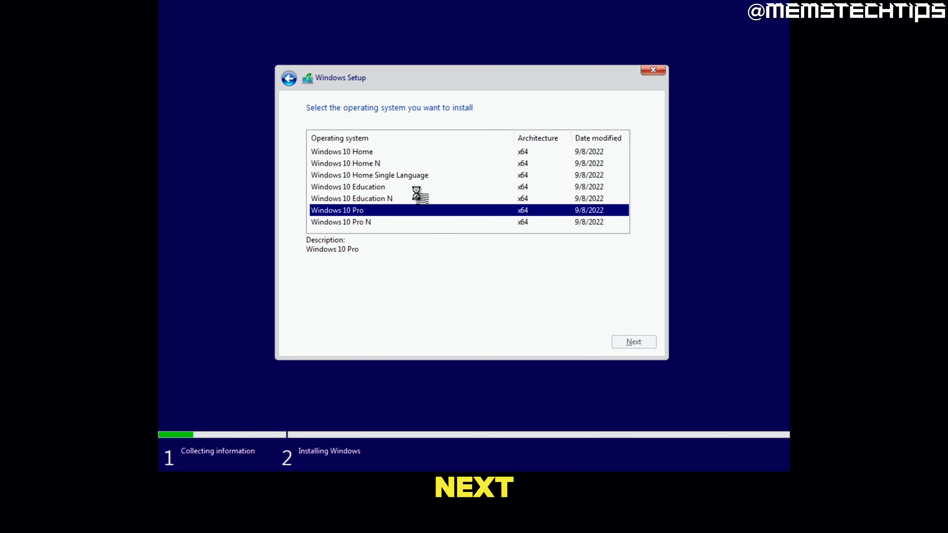
Step: Accept the license terms and choose the custom installation type to reach the drive selection
{"action": "left_click", "coordinate": [340, 313]}
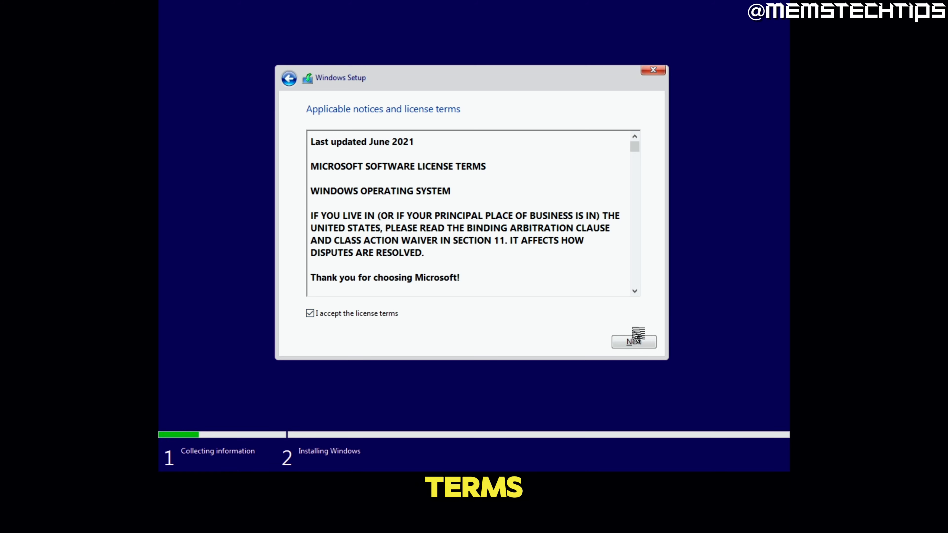
{"action": "left_click", "coordinate": [634, 340]}
{"action": "left_click", "coordinate": [399, 216]}
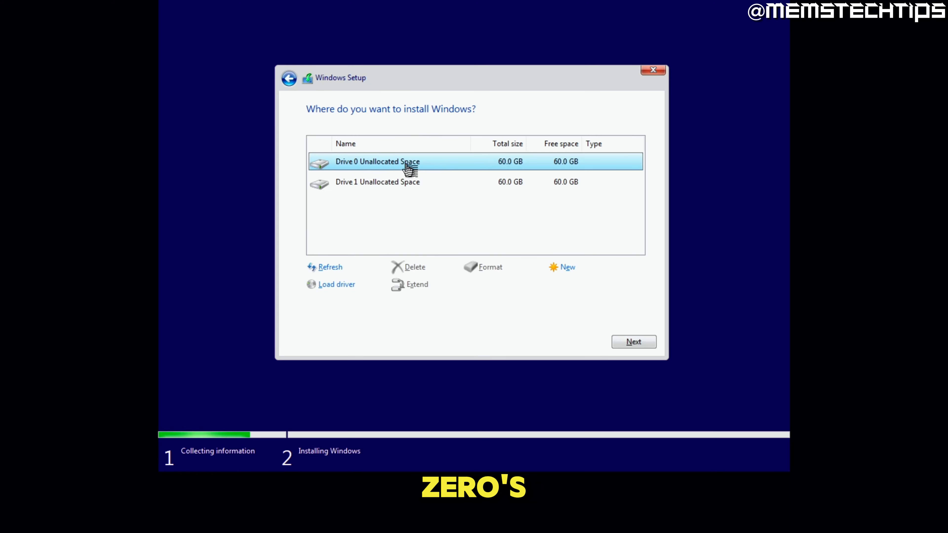
Step: Install Windows on Drive 0 Unallocated Space, confirm South Africa as the region, accept the keyboard layout and skip adding a second one
{"action": "left_click", "coordinate": [634, 342]}
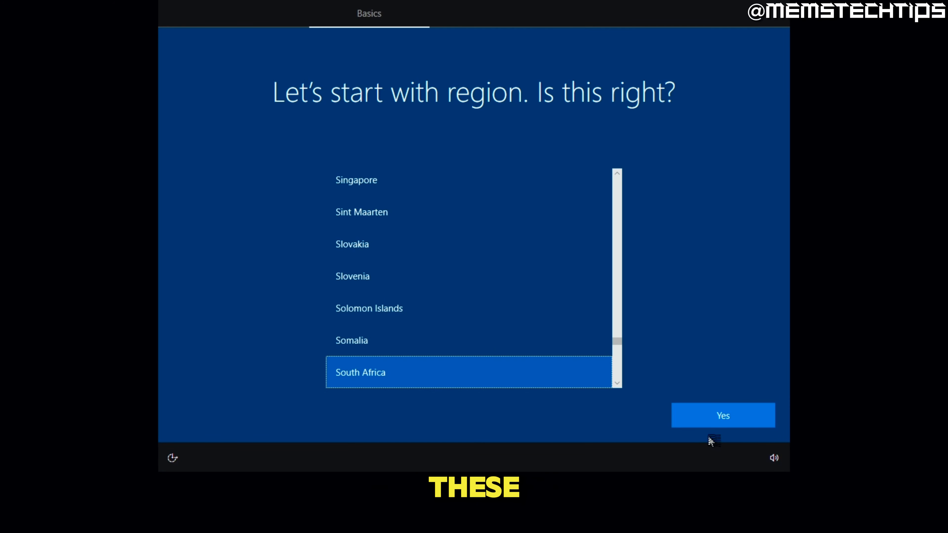
{"action": "left_click", "coordinate": [713, 421]}
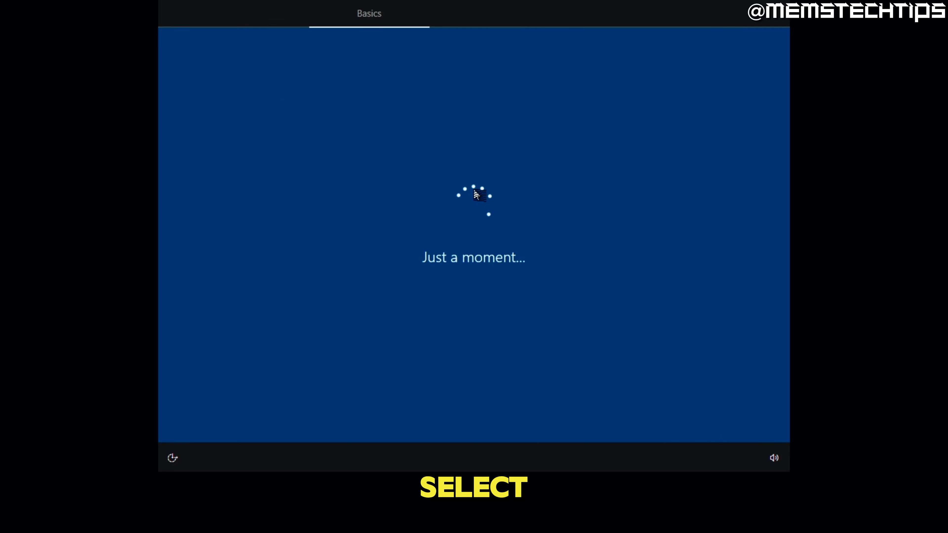
{"action": "left_click", "coordinate": [730, 418]}
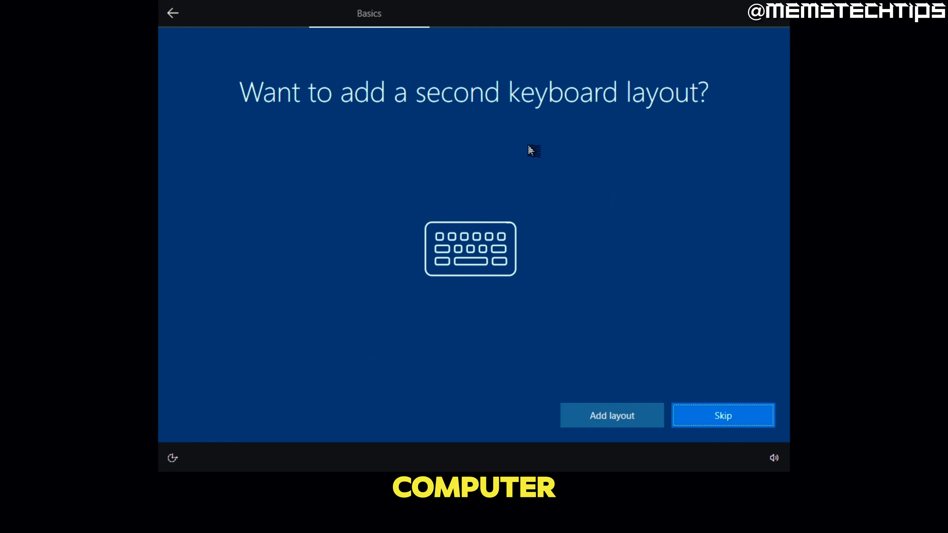
{"action": "left_click", "coordinate": [718, 418]}
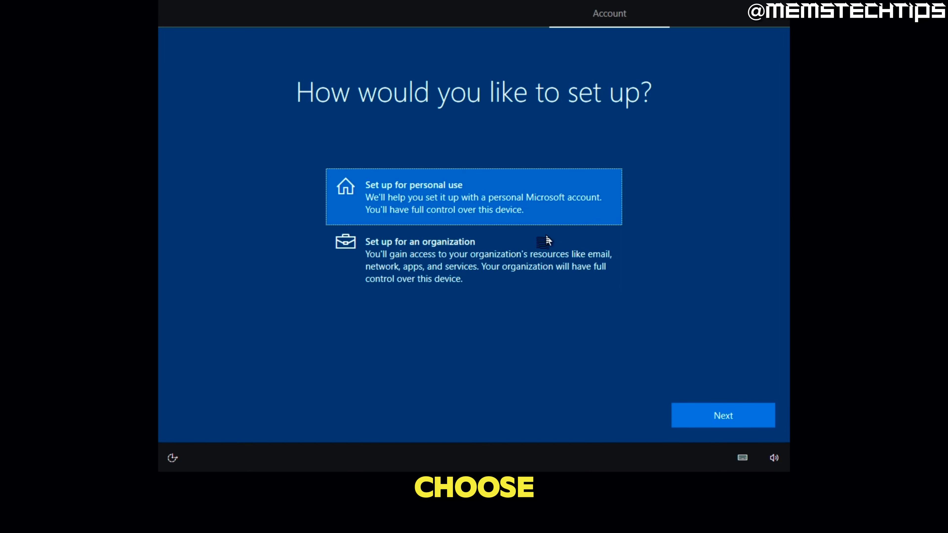
Step: Set up the PC for personal use with an offline account and the limited experience
{"action": "left_click", "coordinate": [711, 422]}
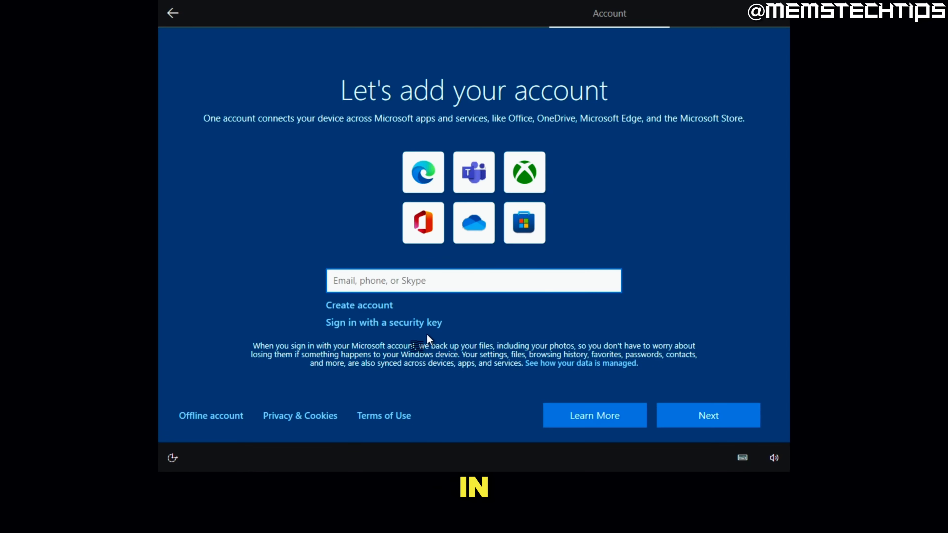
{"action": "left_click", "coordinate": [214, 417]}
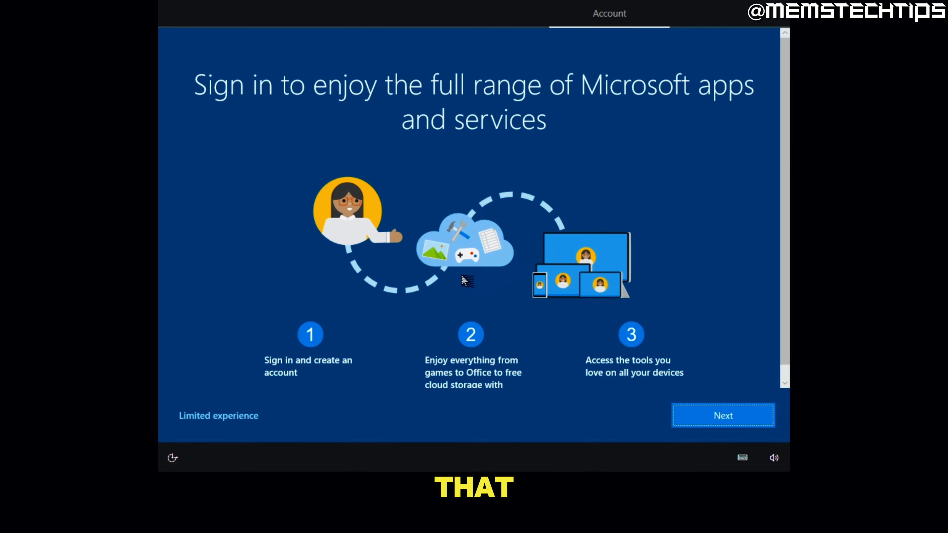
{"action": "left_click", "coordinate": [204, 418]}
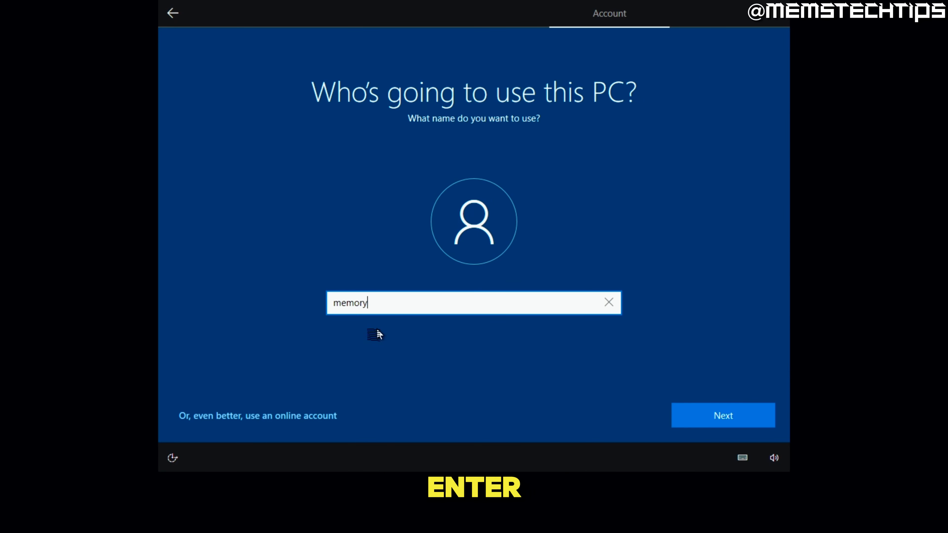
Step: Enter a user name for the local account and continue without a password to the privacy settings
{"action": "left_click", "coordinate": [726, 414]}
{"action": "left_click", "coordinate": [727, 413]}
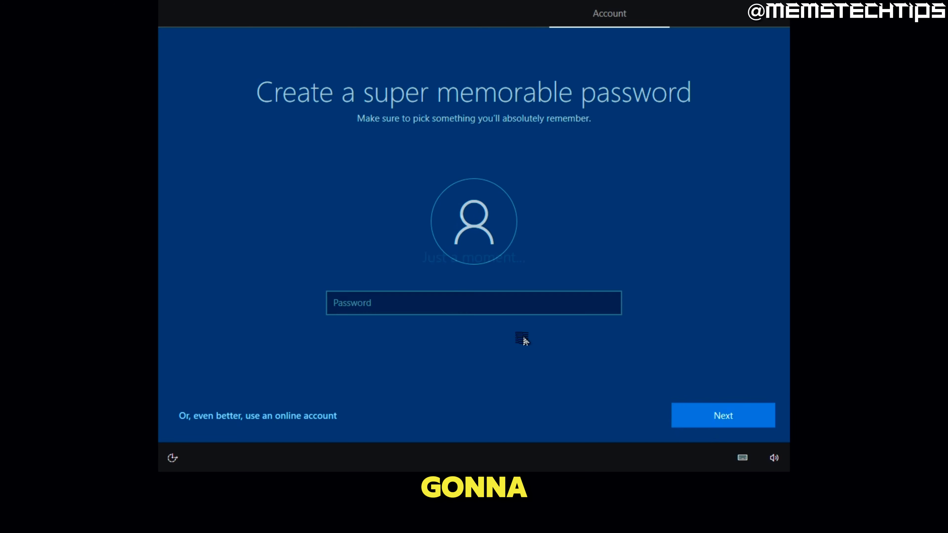
{"action": "left_click", "coordinate": [569, 424]}
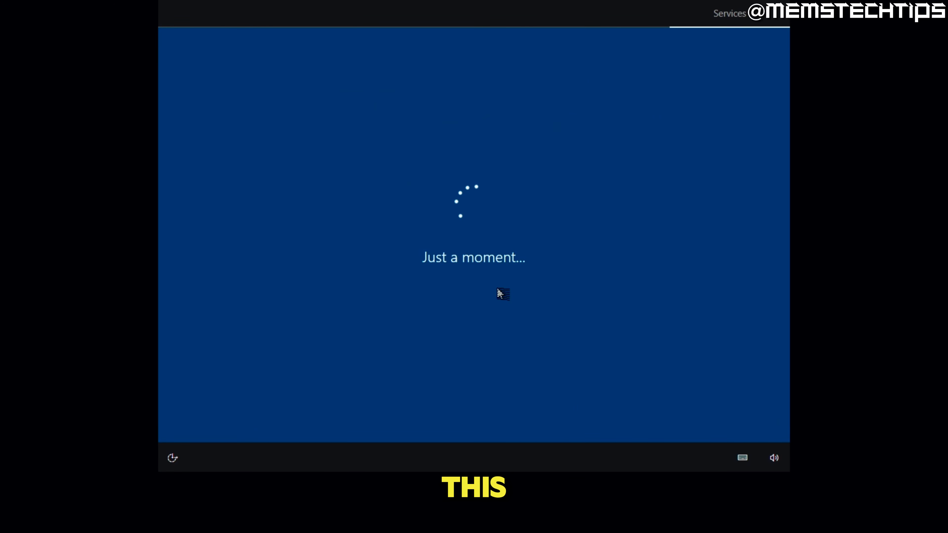
Step: Turn off all privacy settings, from location and diagnostic data to advertising ID, accept them and skip the experience customization
{"action": "left_click", "coordinate": [188, 216]}
{"action": "left_click", "coordinate": [484, 216]}
{"action": "left_click", "coordinate": [484, 291]}
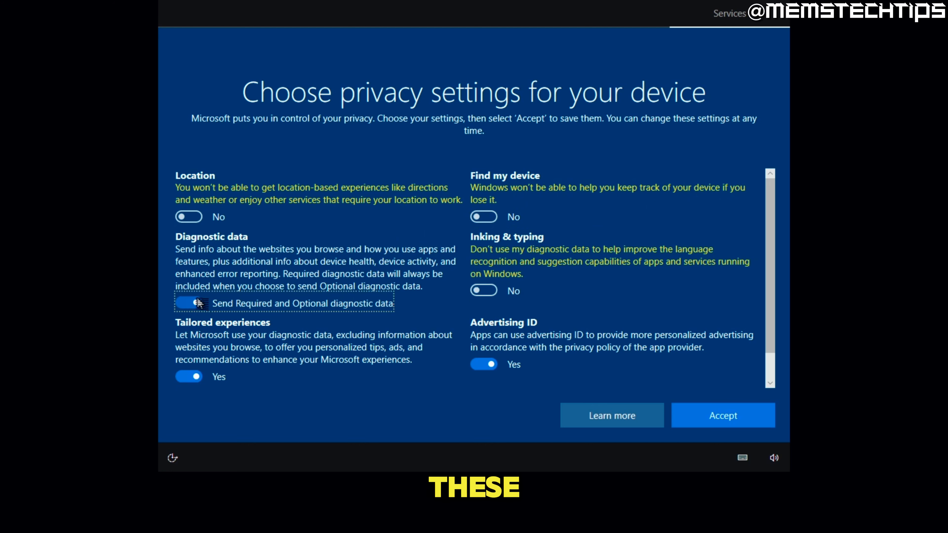
{"action": "left_click", "coordinate": [197, 303]}
{"action": "left_click", "coordinate": [188, 365]}
{"action": "left_click", "coordinate": [483, 364]}
{"action": "left_click", "coordinate": [723, 415]}
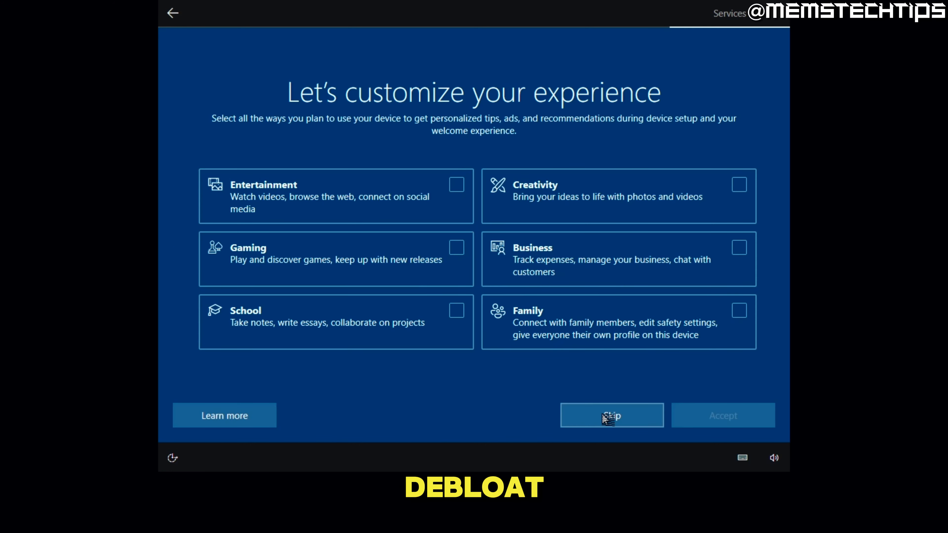
{"action": "left_click", "coordinate": [610, 415]}
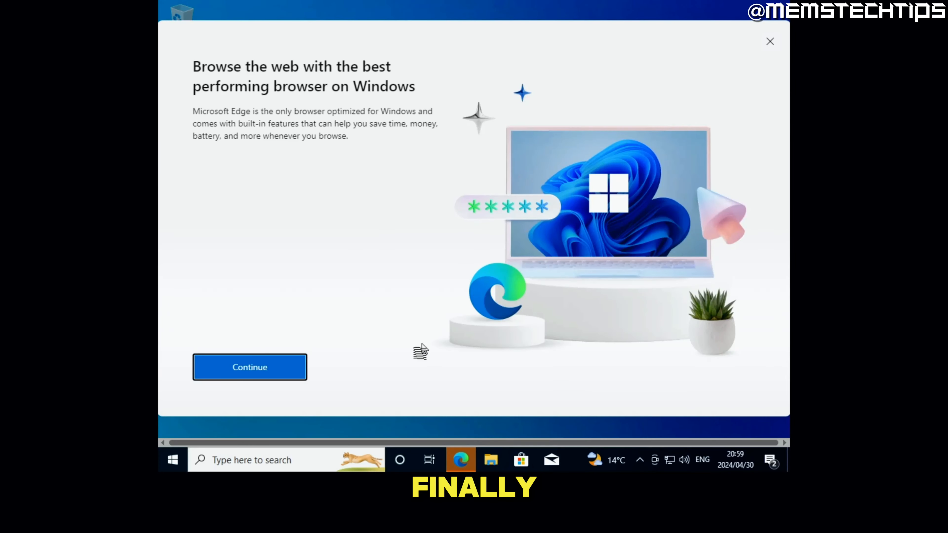
Step: Close the Microsoft Edge welcome window and clear all notifications from the desktop's notification center
{"action": "left_click", "coordinate": [770, 41]}
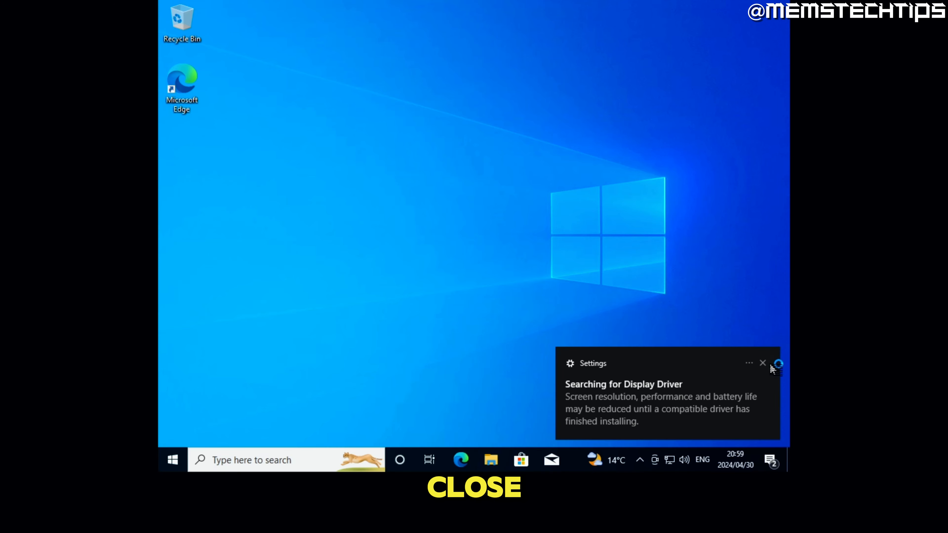
{"action": "left_click", "coordinate": [770, 460]}
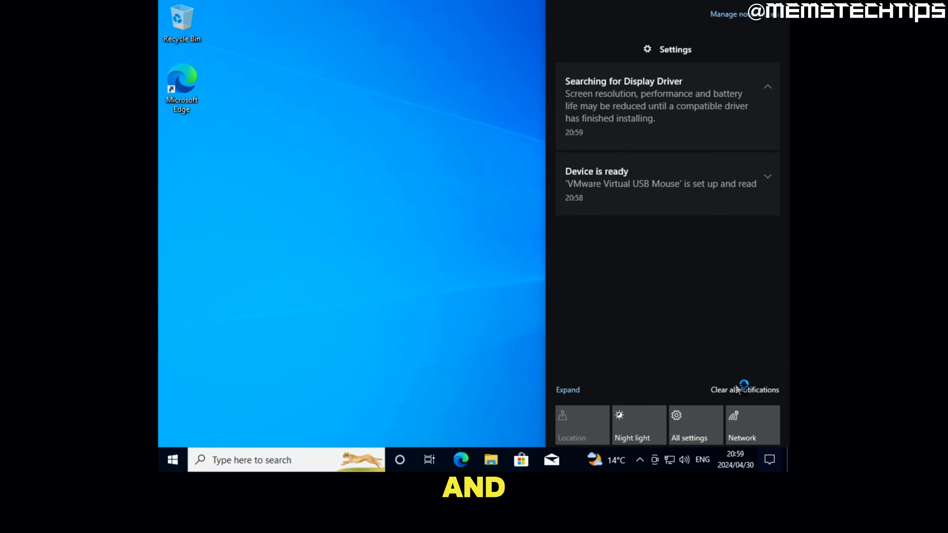
{"action": "left_click", "coordinate": [738, 388]}
{"action": "left_click", "coordinate": [481, 307]}
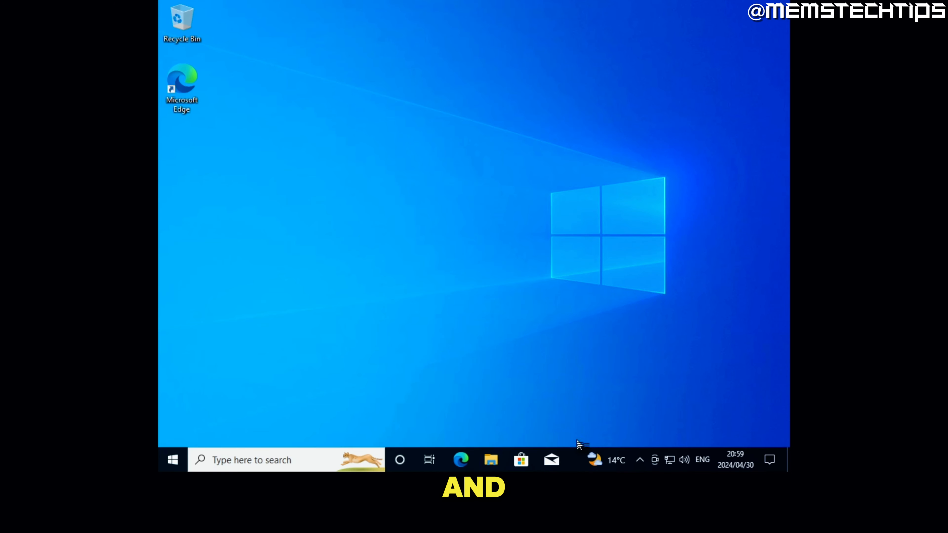
Step: Inspect the running processes and CPU performance in Task Manager's detailed view, and close it
{"action": "right_click", "coordinate": [574, 457]}
{"action": "left_click", "coordinate": [601, 390]}
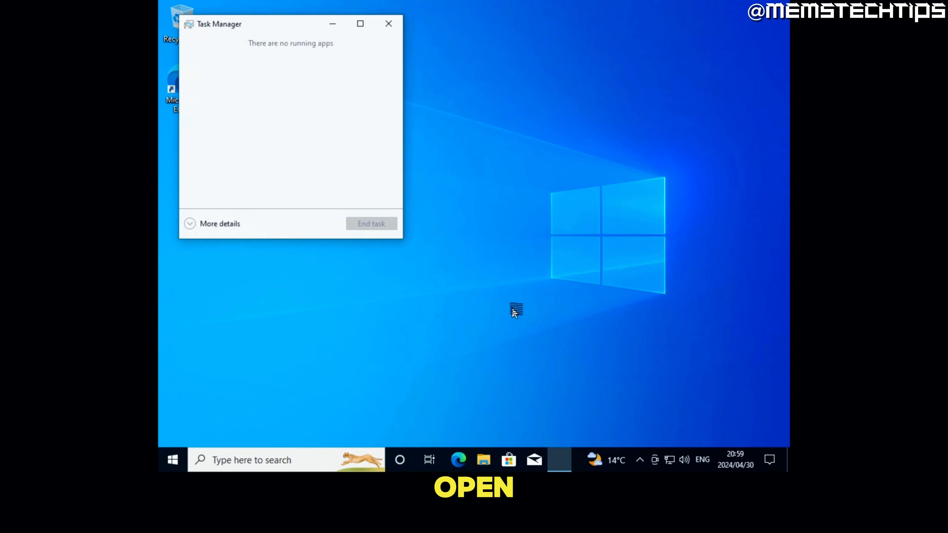
{"action": "left_click", "coordinate": [220, 223]}
{"action": "left_click_drag", "start_coordinate": [307, 26], "coordinate": [396, 38]}
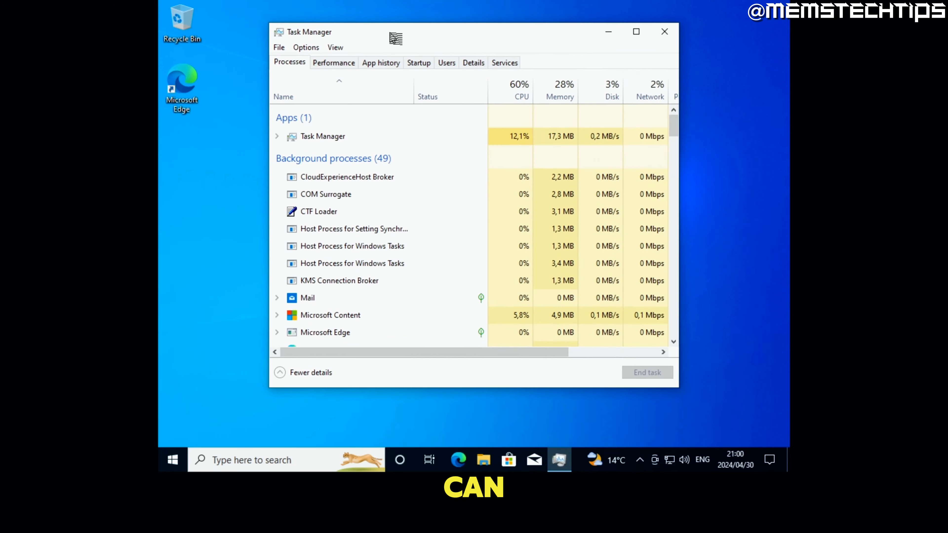
{"action": "left_click", "coordinate": [331, 64]}
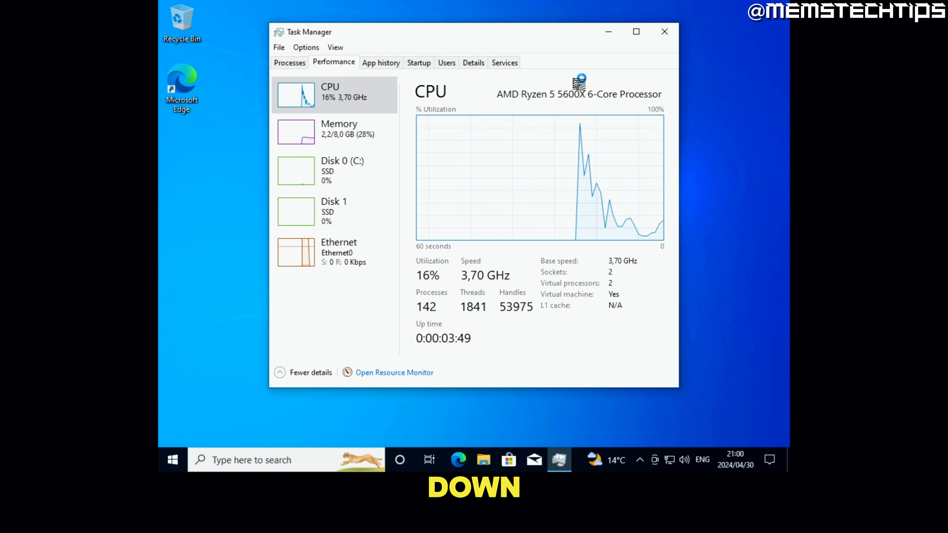
{"action": "left_click", "coordinate": [665, 32]}
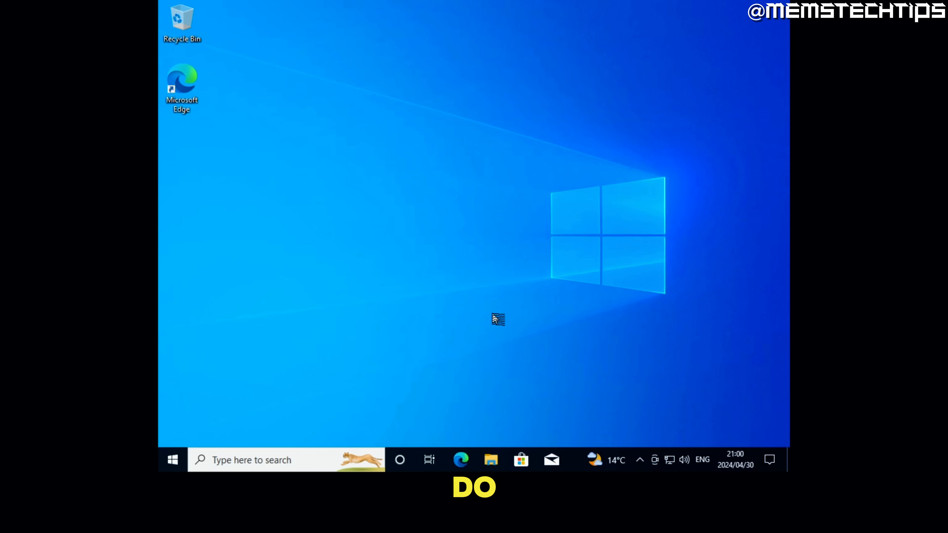
{"action": "right_click", "coordinate": [176, 462]}
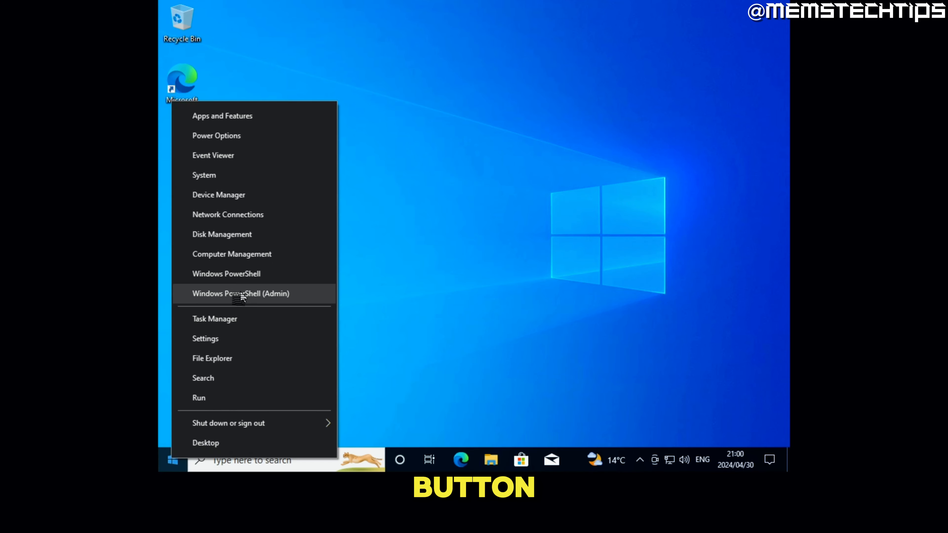
{"action": "left_click", "coordinate": [257, 295]}
{"action": "left_click", "coordinate": [426, 307]}
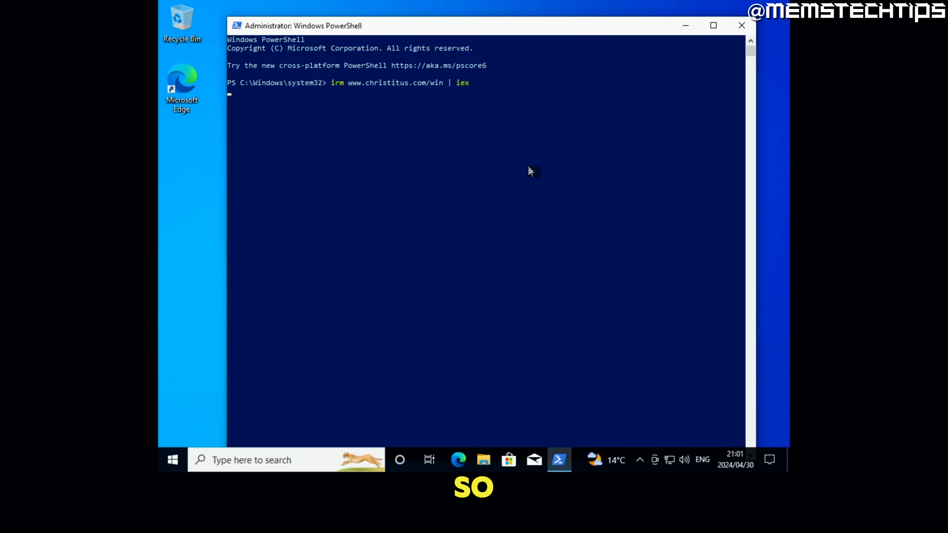
{"action": "key", "text": "Return"}
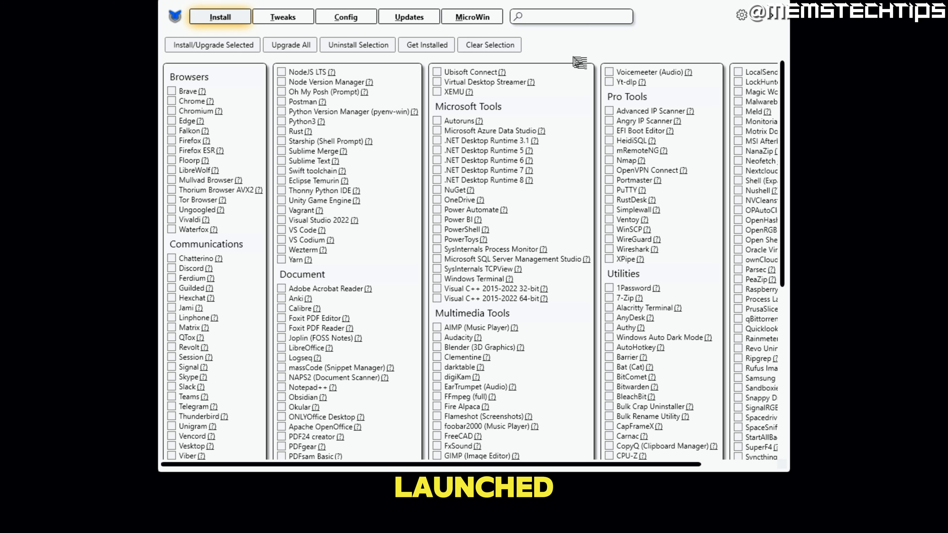
Step: Apply the Security (Recommended) Settings for Windows updates and dismiss the confirmation
{"action": "left_click", "coordinate": [411, 20]}
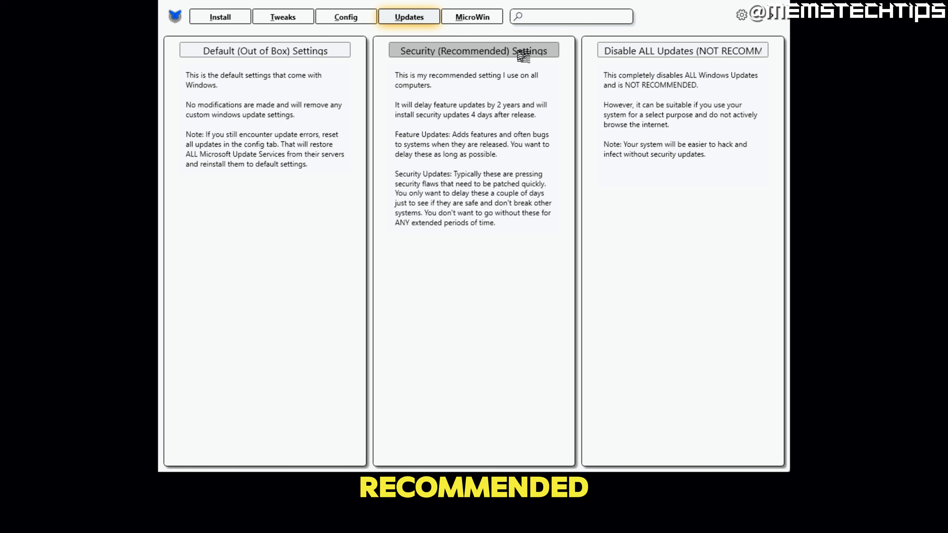
{"action": "left_click", "coordinate": [480, 58]}
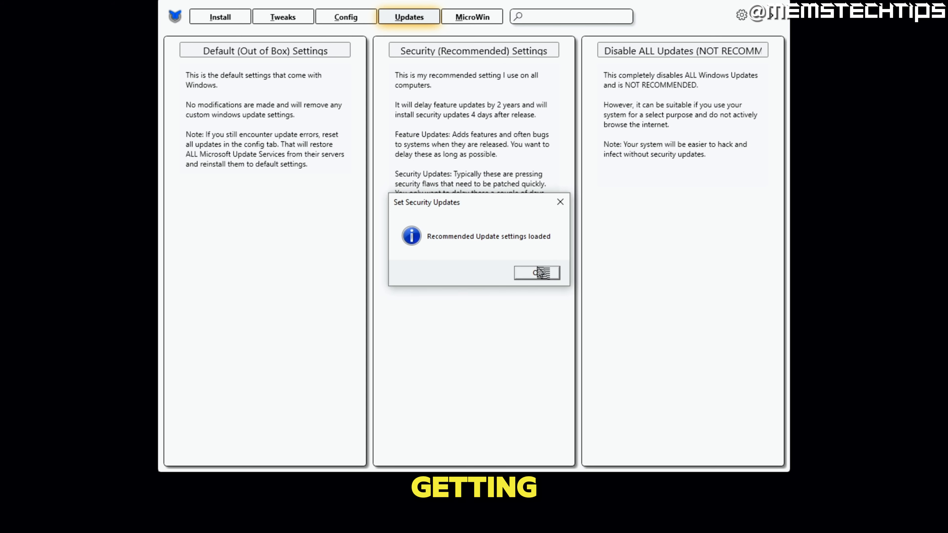
{"action": "left_click", "coordinate": [539, 276]}
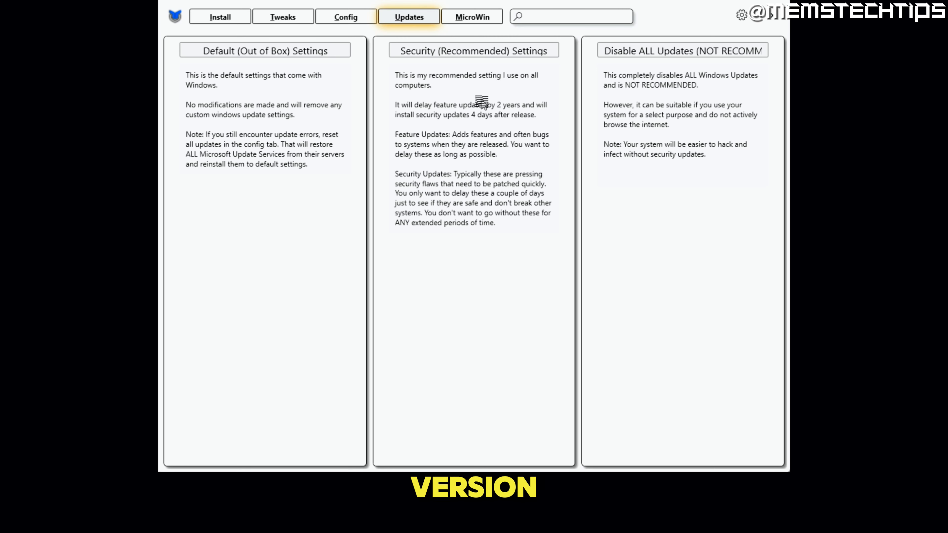
Step: Select the Desktop recommended tweaks, add removal of all MS Store apps, Microsoft Edge and OneDrive, and enable Dark Theme and file extensions
{"action": "left_click", "coordinate": [292, 16]}
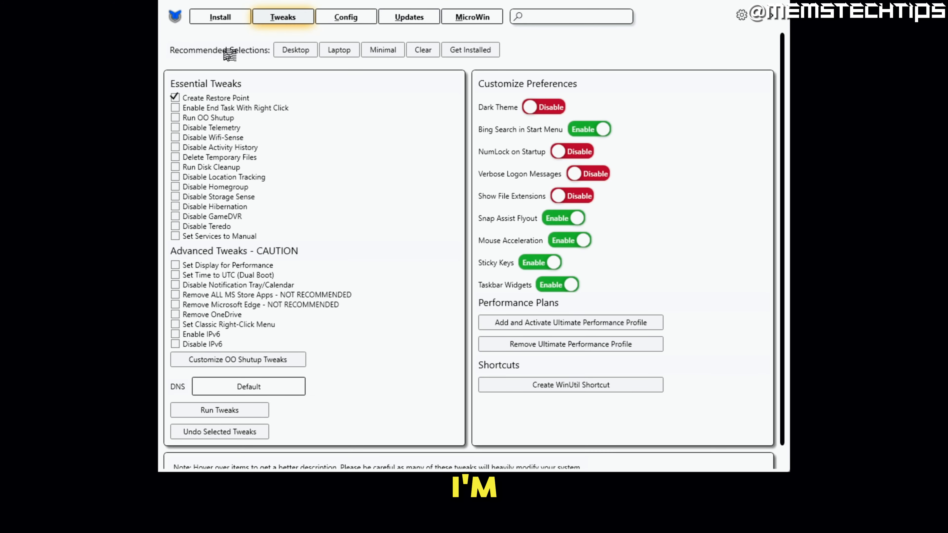
{"action": "left_click", "coordinate": [297, 52]}
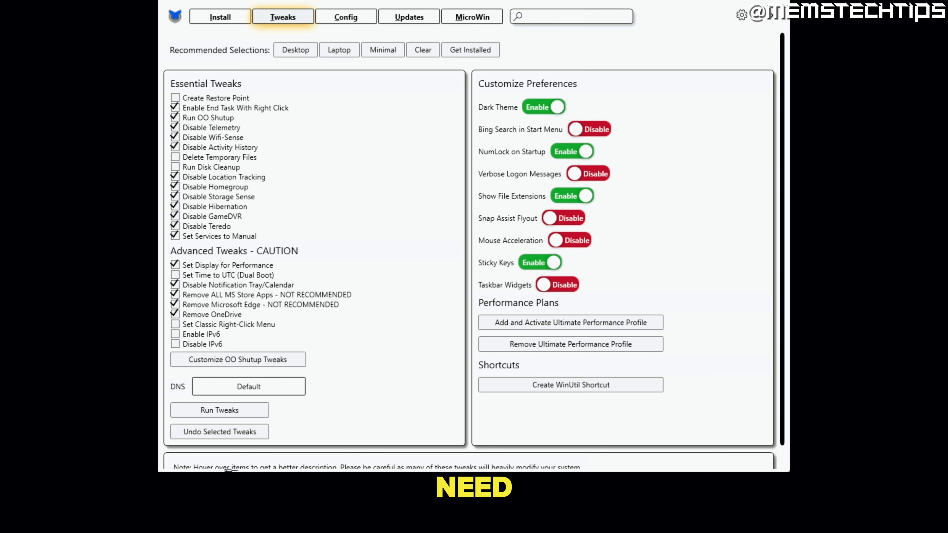
Step: Open Control Panel in small icons view and show the additional power plans in Power Options
{"action": "key", "text": "super"}
{"action": "type", "text": "control panel"}
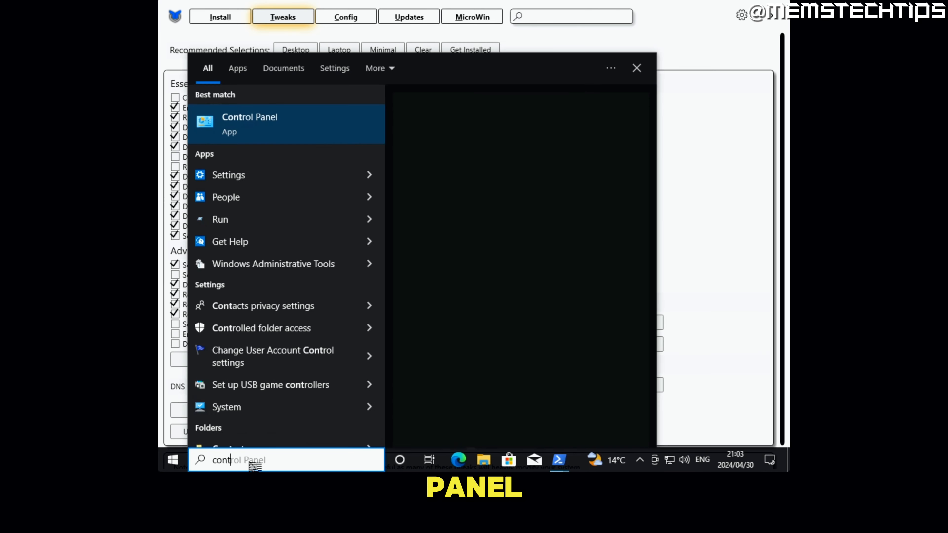
{"action": "key", "text": "Return"}
{"action": "left_click", "coordinate": [647, 109]}
{"action": "left_click", "coordinate": [649, 158]}
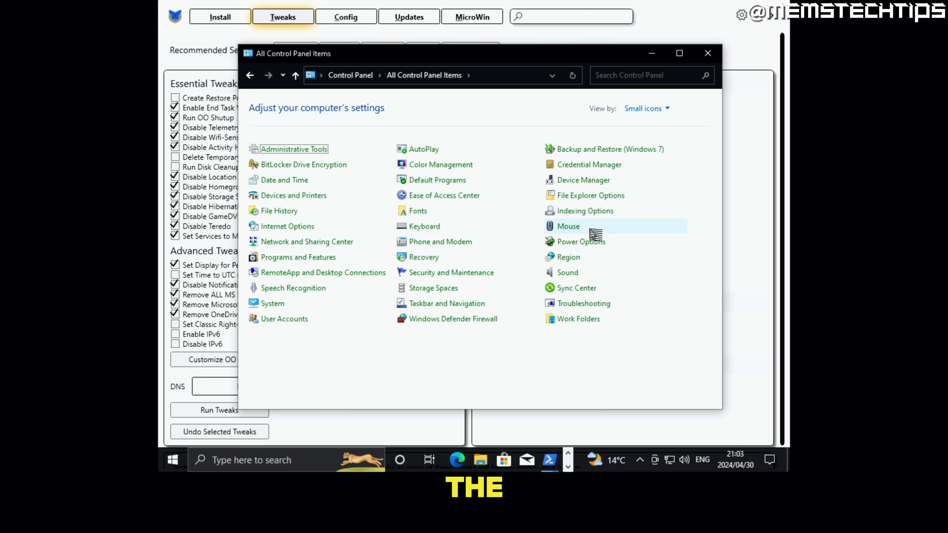
{"action": "left_click", "coordinate": [579, 244]}
{"action": "left_click", "coordinate": [425, 234]}
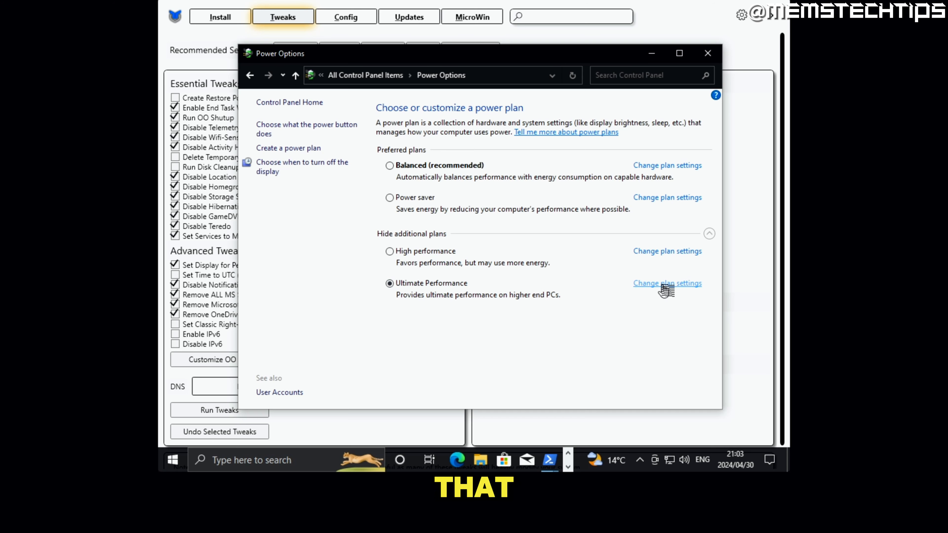
Step: Set the Ultimate Performance plan to never turn off the display and save the changes
{"action": "left_click", "coordinate": [672, 284]}
{"action": "left_click", "coordinate": [433, 154]}
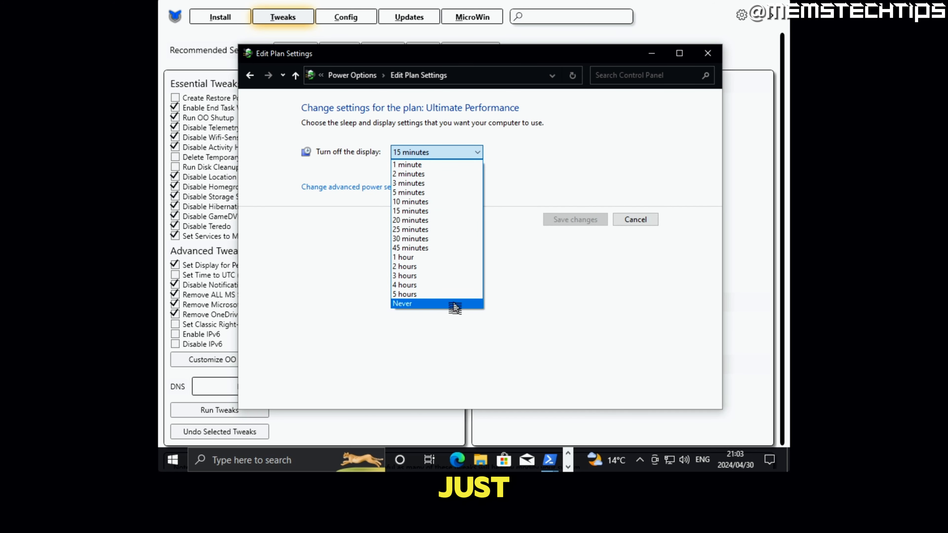
{"action": "left_click", "coordinate": [438, 302]}
{"action": "left_click", "coordinate": [589, 222]}
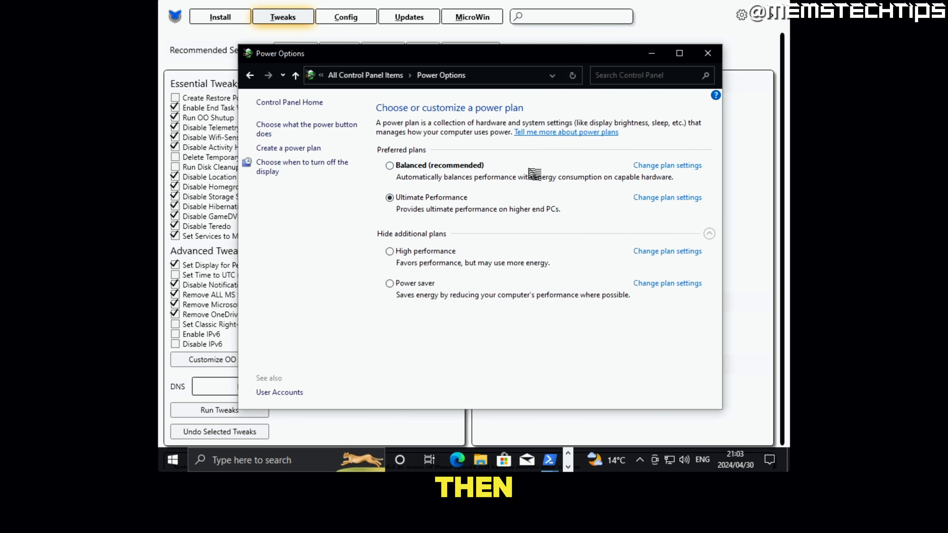
Step: Set User Account Control to Never notify under User Accounts and close Control Panel
{"action": "left_click", "coordinate": [365, 76]}
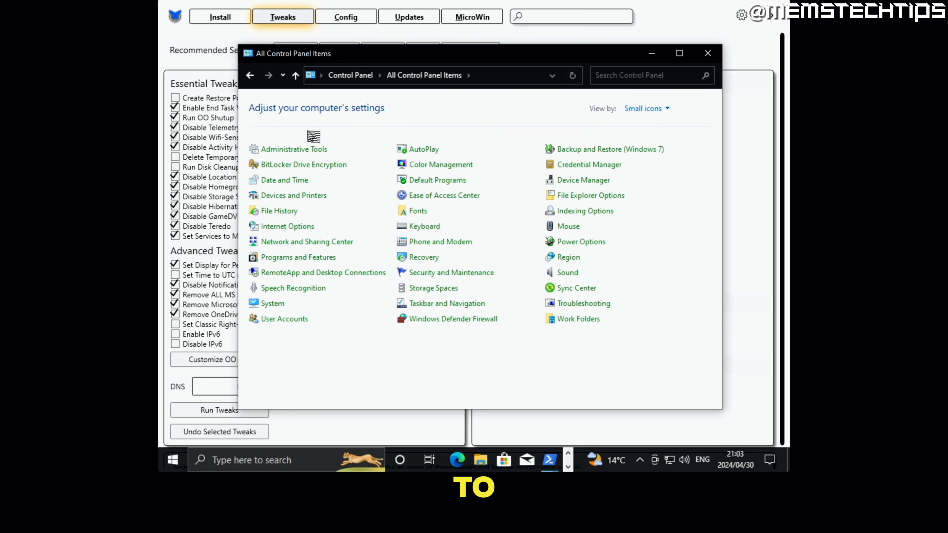
{"action": "left_click", "coordinate": [439, 218]}
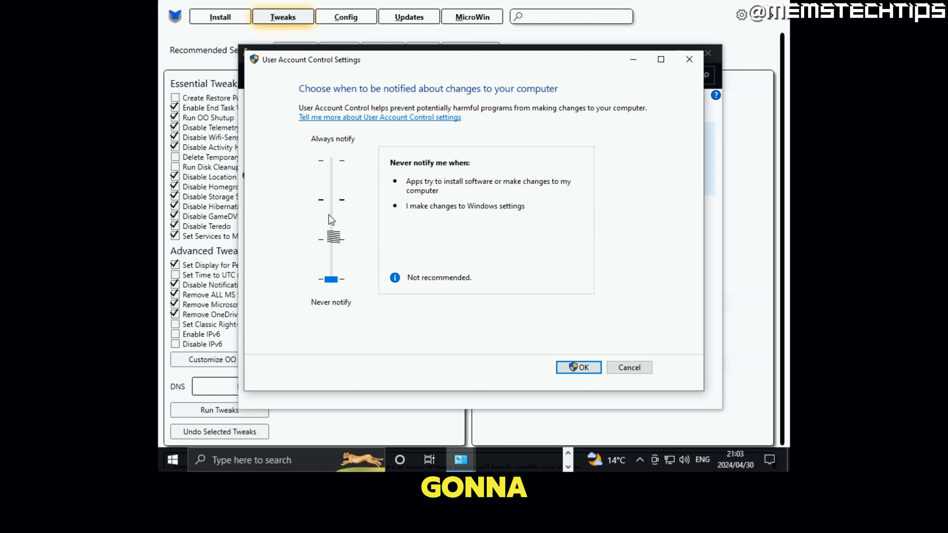
{"action": "left_click", "coordinate": [577, 367]}
{"action": "left_click", "coordinate": [708, 55]}
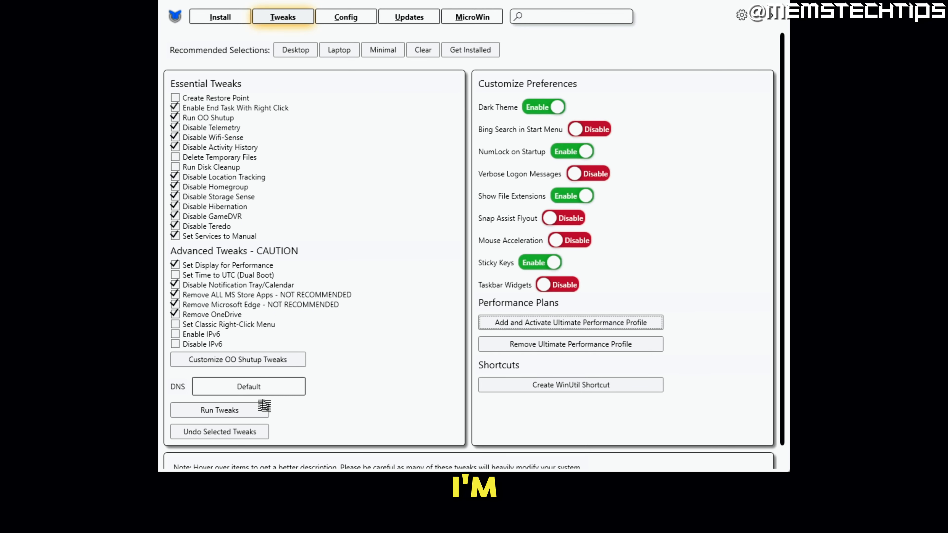
Step: Run the selected tweaks and reveal the taskbar to reach the PowerShell window showing their progress
{"action": "left_click", "coordinate": [252, 414]}
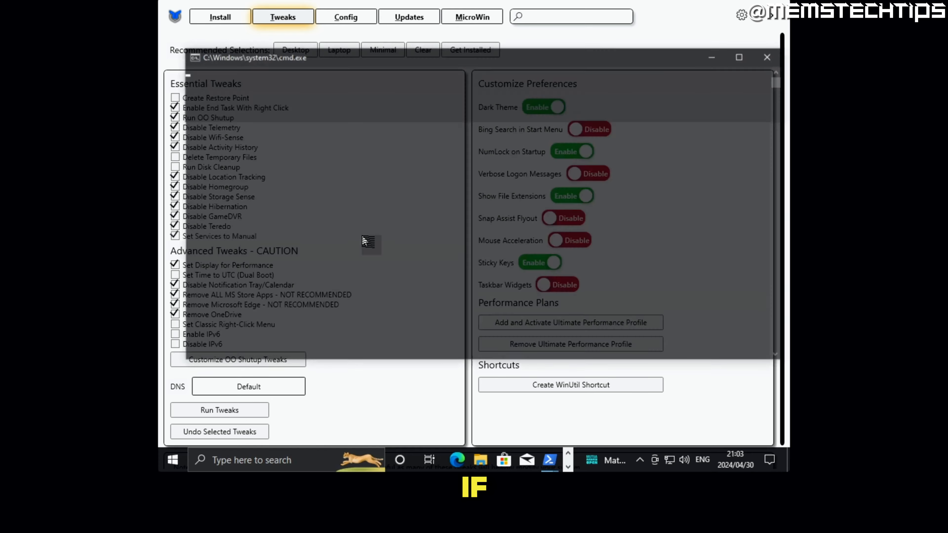
{"action": "key", "text": "super"}
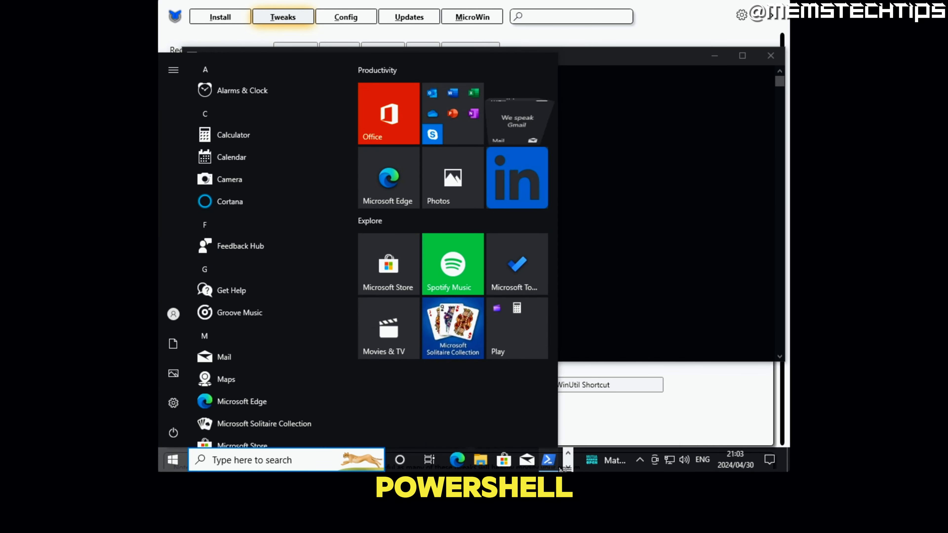
{"action": "mouse_move", "coordinate": [550, 461]}
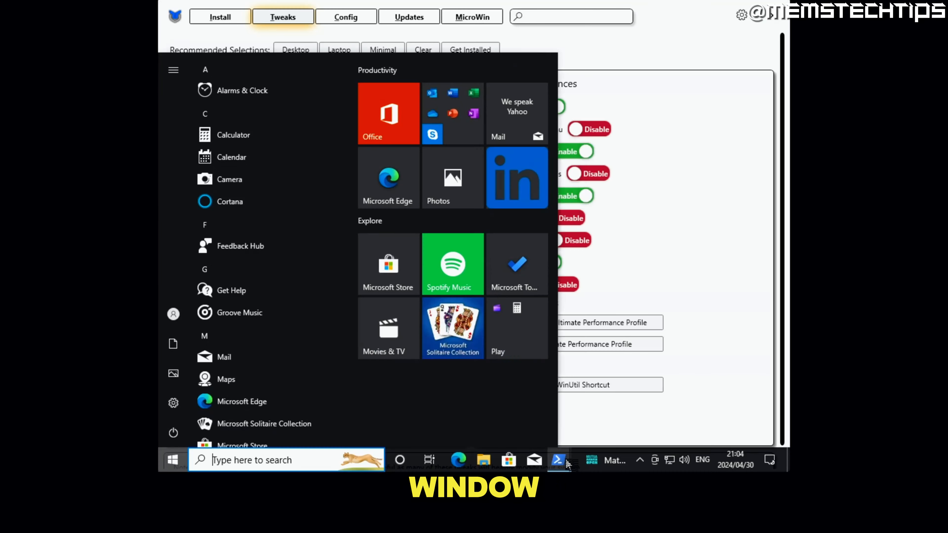
{"action": "left_click", "coordinate": [635, 409]}
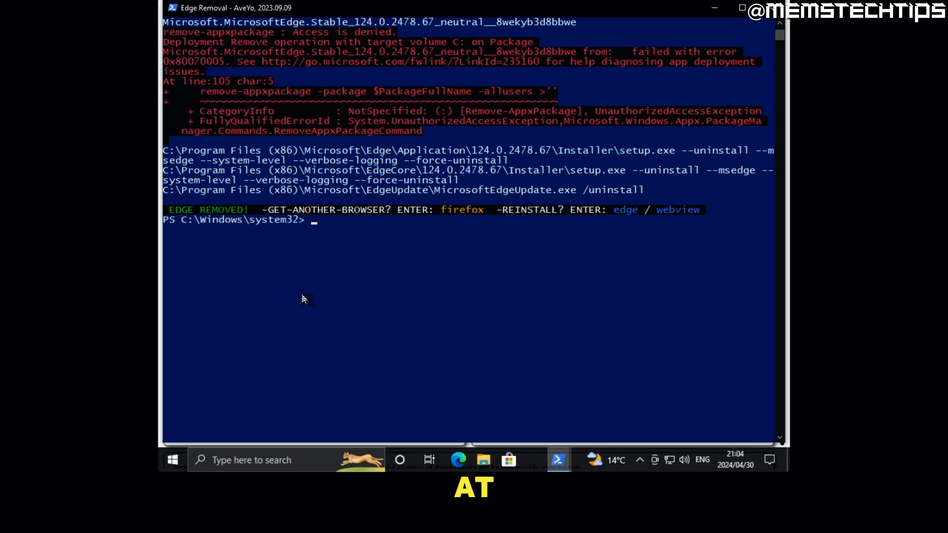
Step: Review the Edge removal output and the utility's PowerShell log behind the main window to follow the tweaks
{"action": "left_click", "coordinate": [459, 464]}
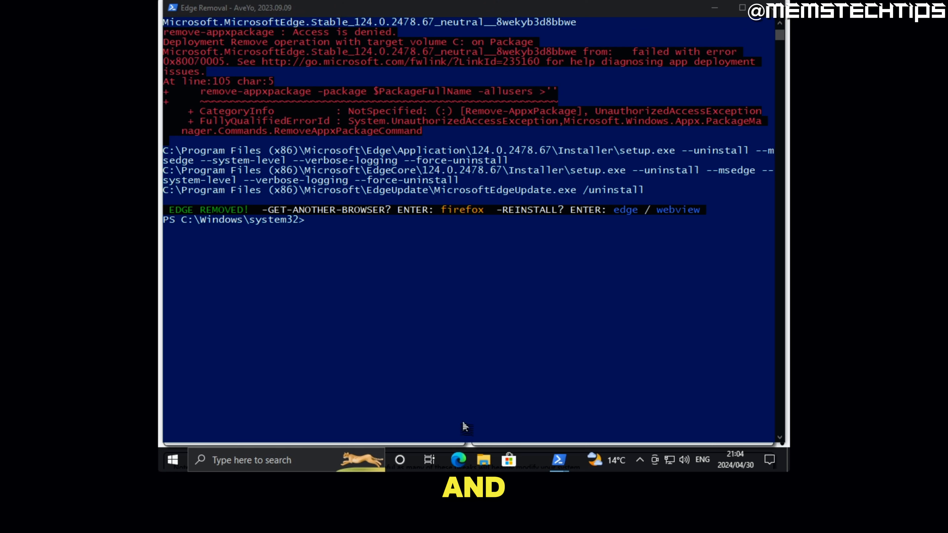
{"action": "left_click", "coordinate": [558, 460]}
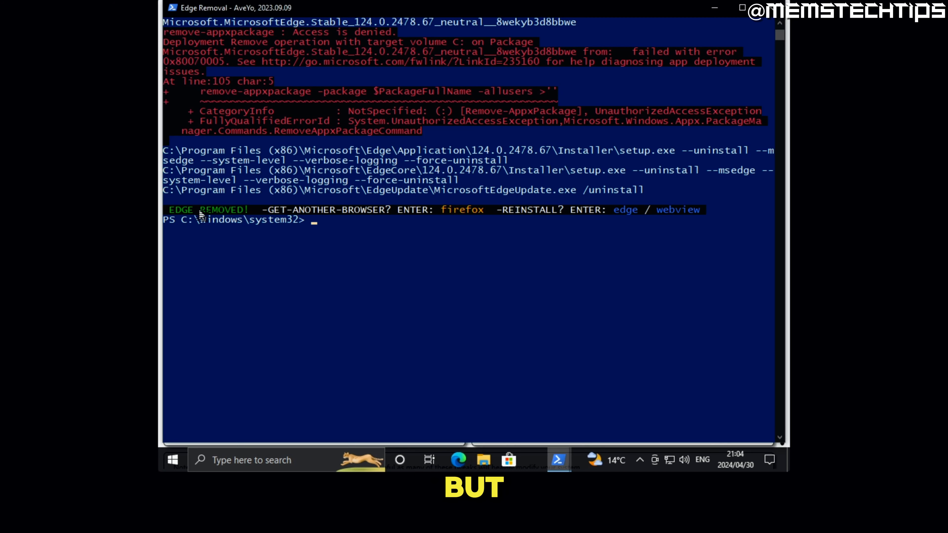
{"action": "left_click", "coordinate": [569, 467]}
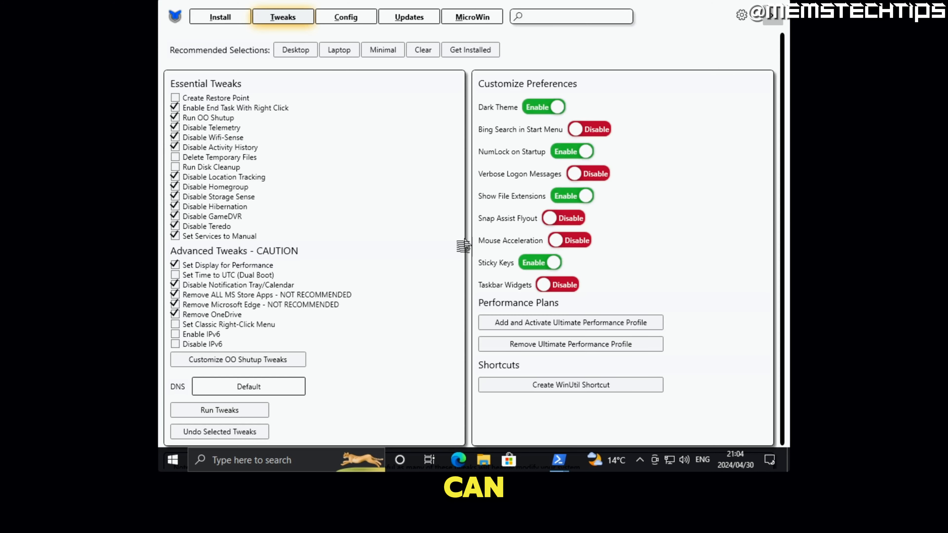
{"action": "left_click_drag", "start_coordinate": [674, 16], "coordinate": [684, 34]}
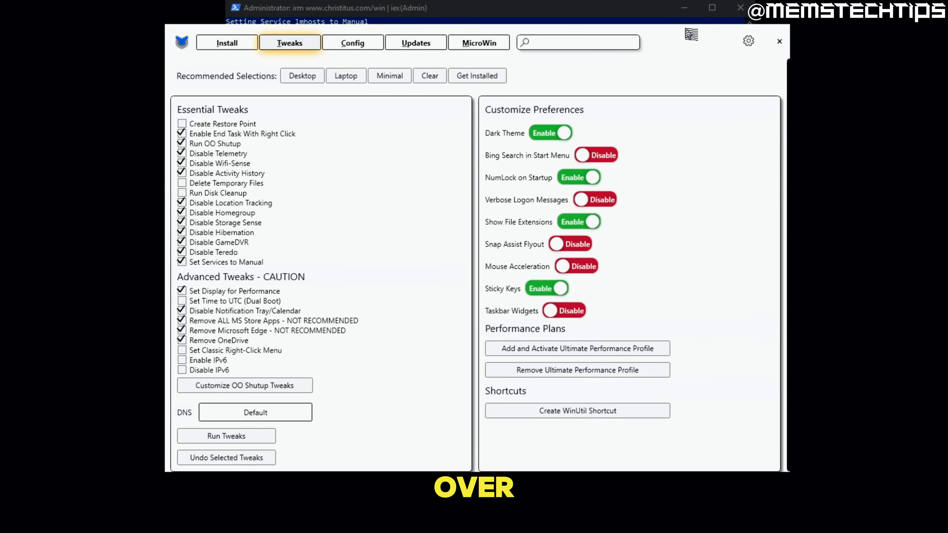
{"action": "left_click", "coordinate": [592, 18]}
{"action": "scroll", "coordinate": [432, 280], "scroll_direction": "down", "scroll_amount": 6}
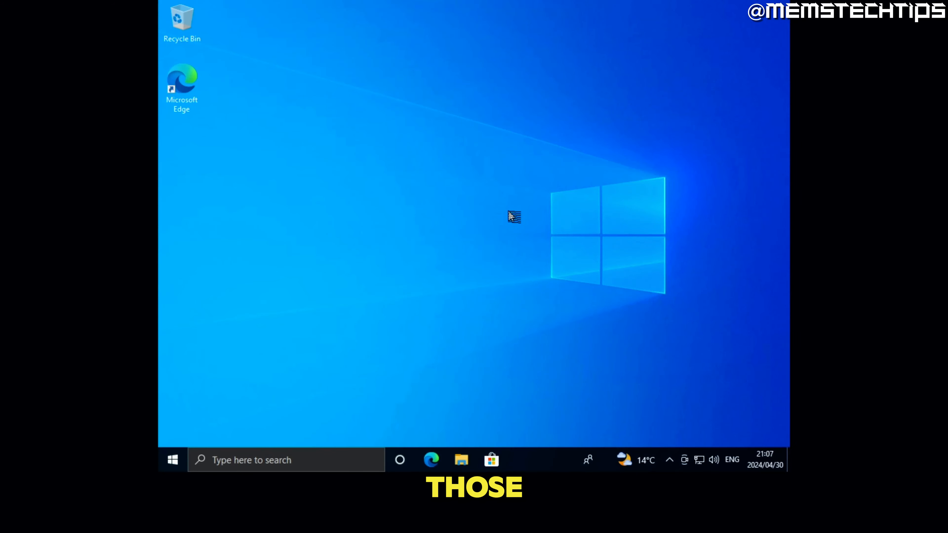
Step: Restart Windows to apply the tweaks
{"action": "left_click", "coordinate": [172, 467]}
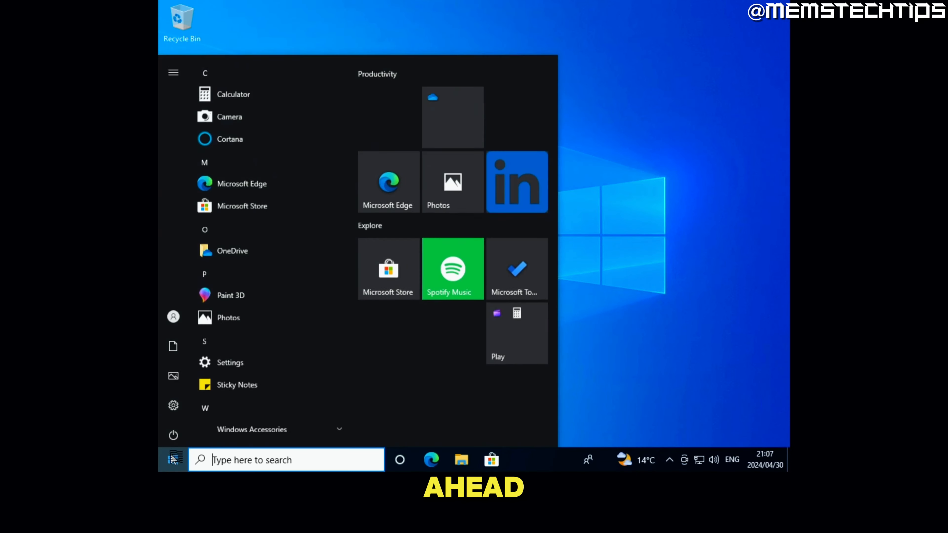
{"action": "left_click", "coordinate": [173, 435]}
{"action": "left_click", "coordinate": [224, 403]}
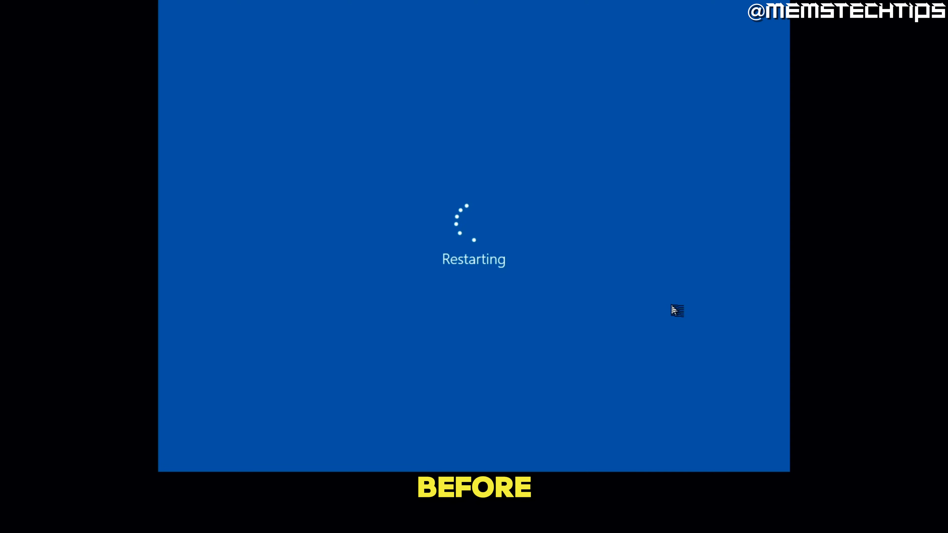
{"action": "right_click", "coordinate": [173, 460]}
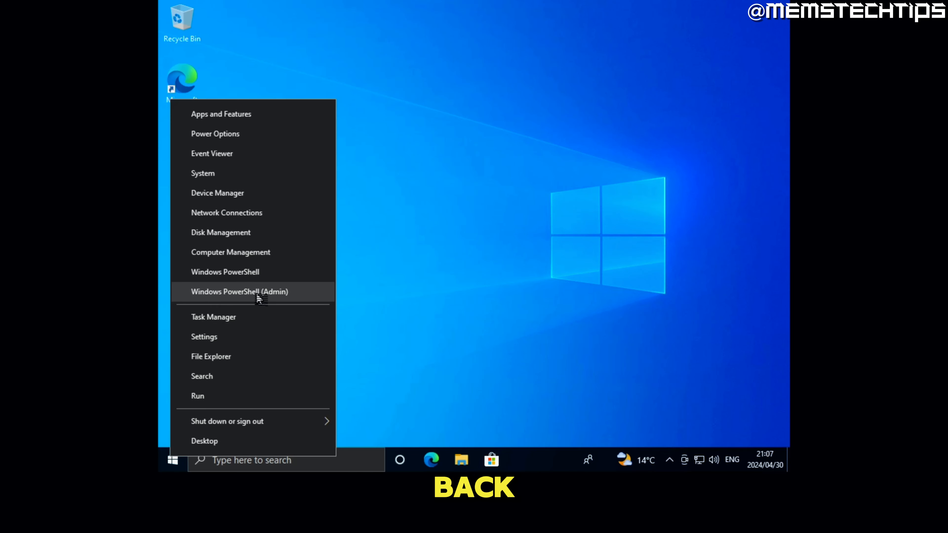
{"action": "left_click", "coordinate": [247, 295]}
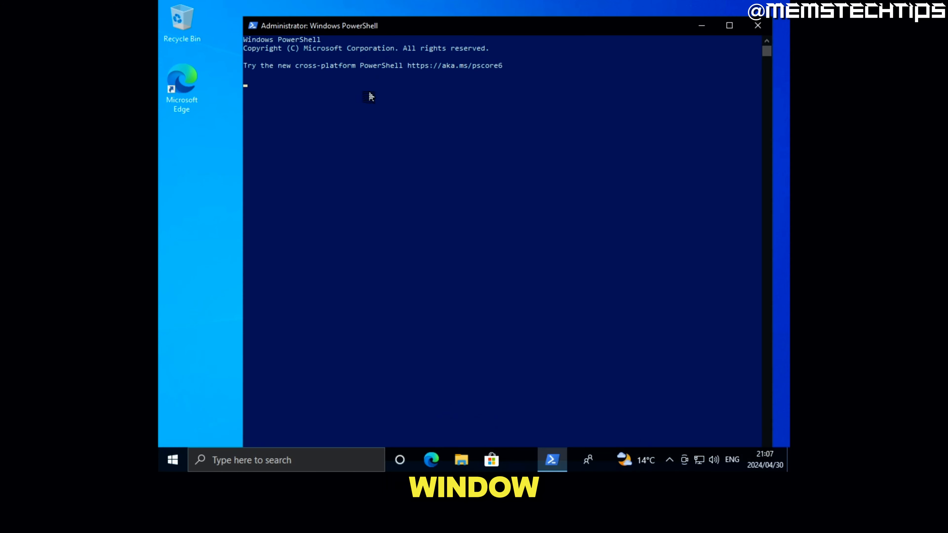
{"action": "left_click", "coordinate": [328, 94]}
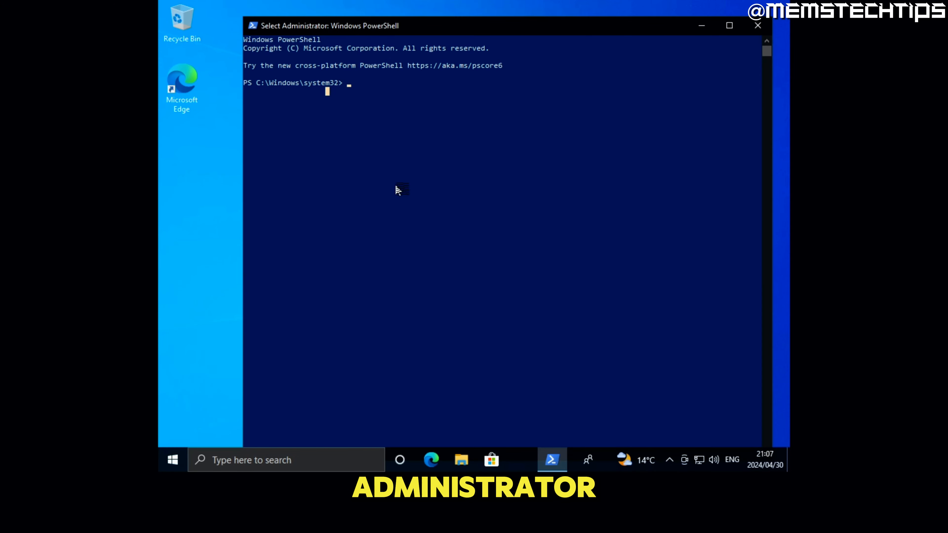
{"action": "right_click", "coordinate": [398, 159]}
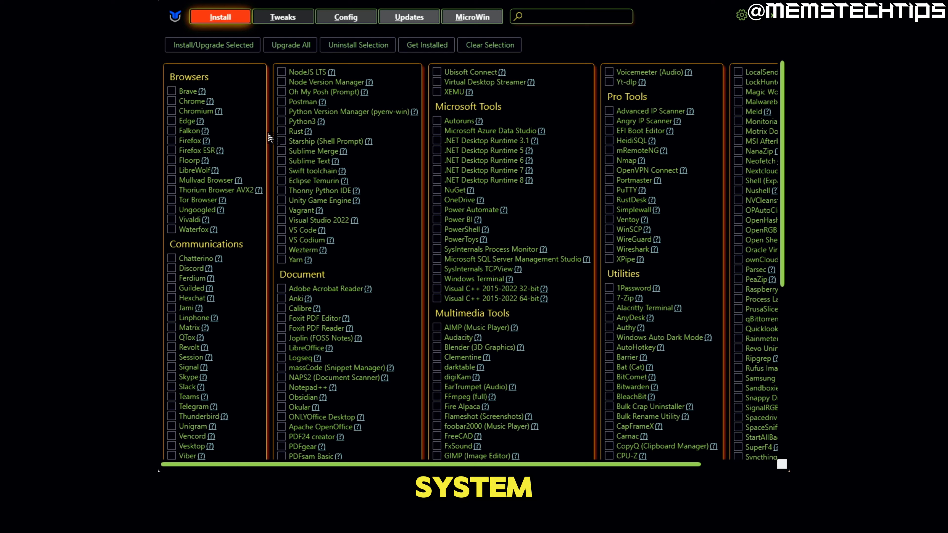
Step: Select Thorium Browser AVX2 and Floorp for installation and follow the installer's progress in the PowerShell window
{"action": "left_click", "coordinate": [171, 191]}
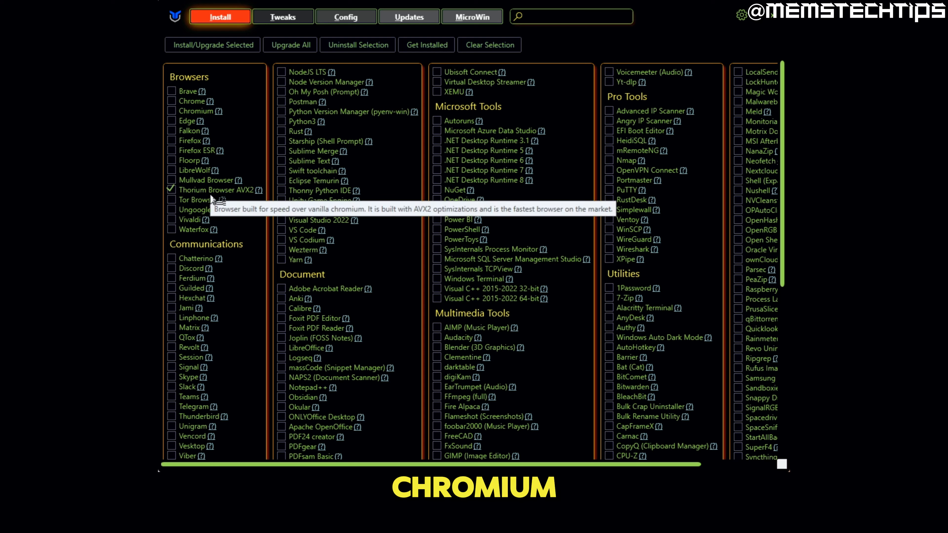
{"action": "left_click", "coordinate": [171, 161]}
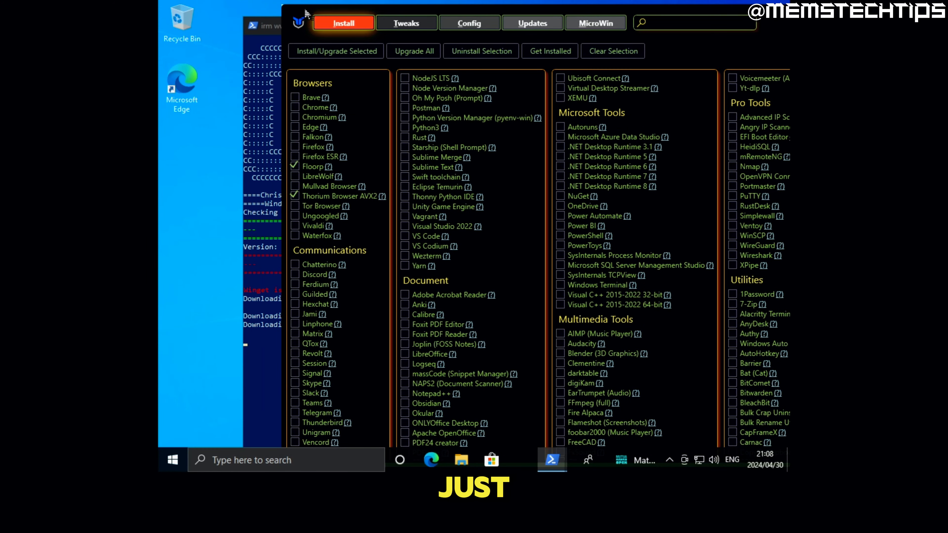
{"action": "left_click_drag", "start_coordinate": [296, 30], "coordinate": [354, 31]}
{"action": "left_click", "coordinate": [287, 278]}
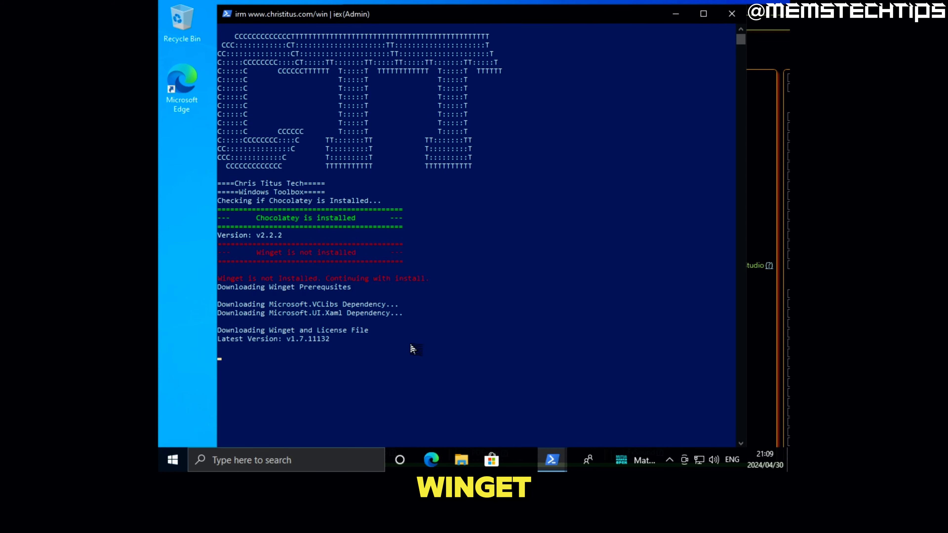
{"action": "left_click", "coordinate": [304, 359]}
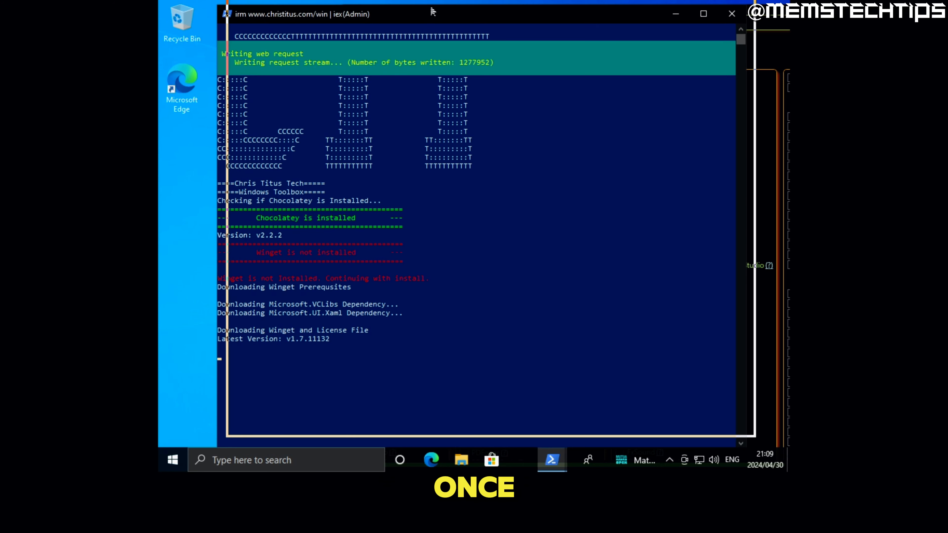
{"action": "left_click", "coordinate": [252, 369]}
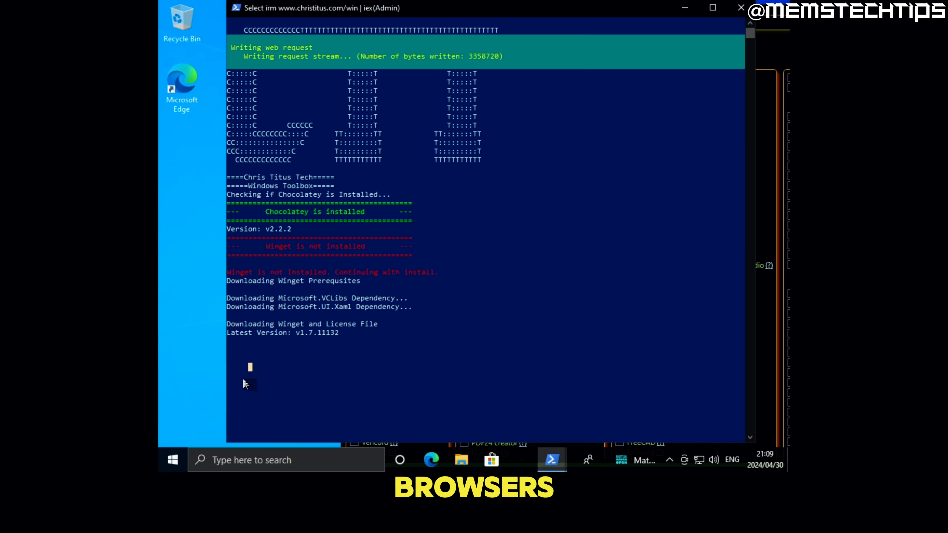
{"action": "left_click", "coordinate": [242, 369]}
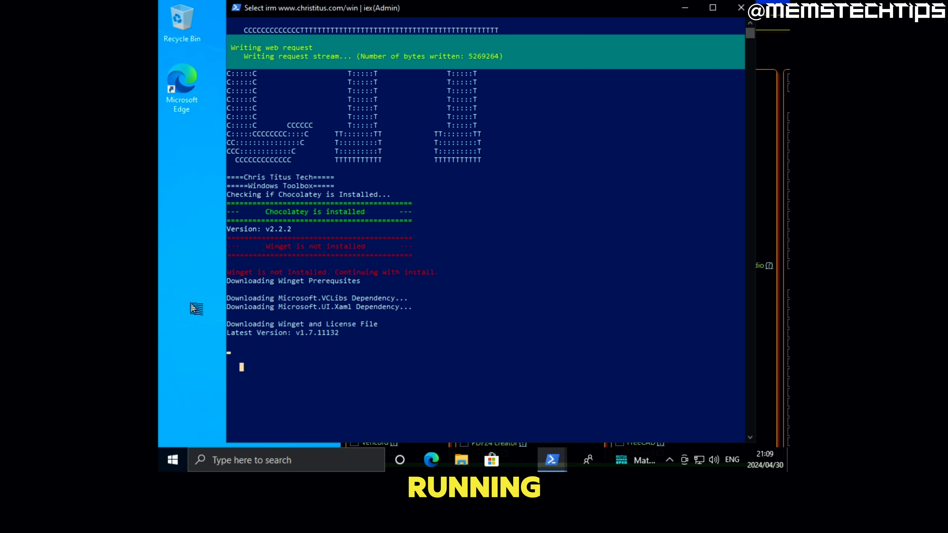
Step: Delete the Microsoft Edge shortcut from the desktop and empty the Recycle Bin
{"action": "left_click", "coordinate": [194, 87]}
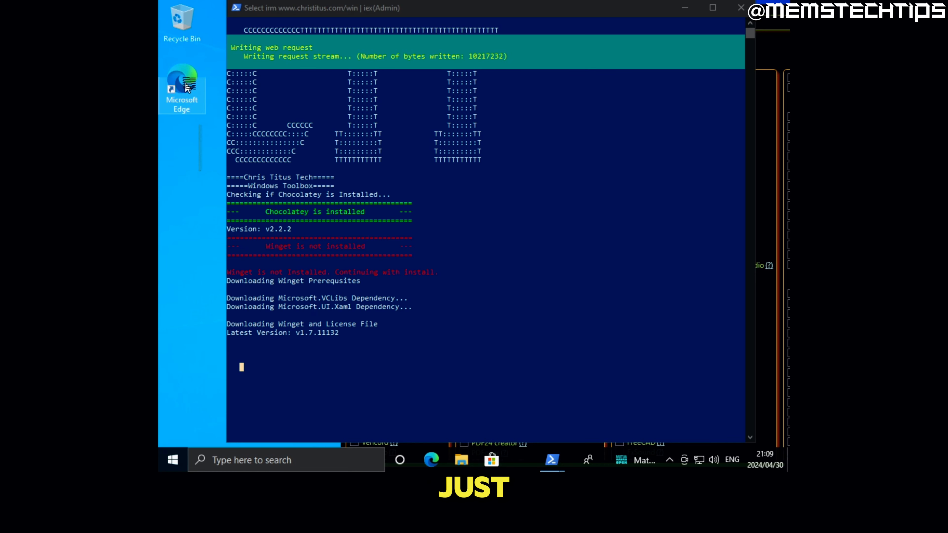
{"action": "key", "text": "Delete"}
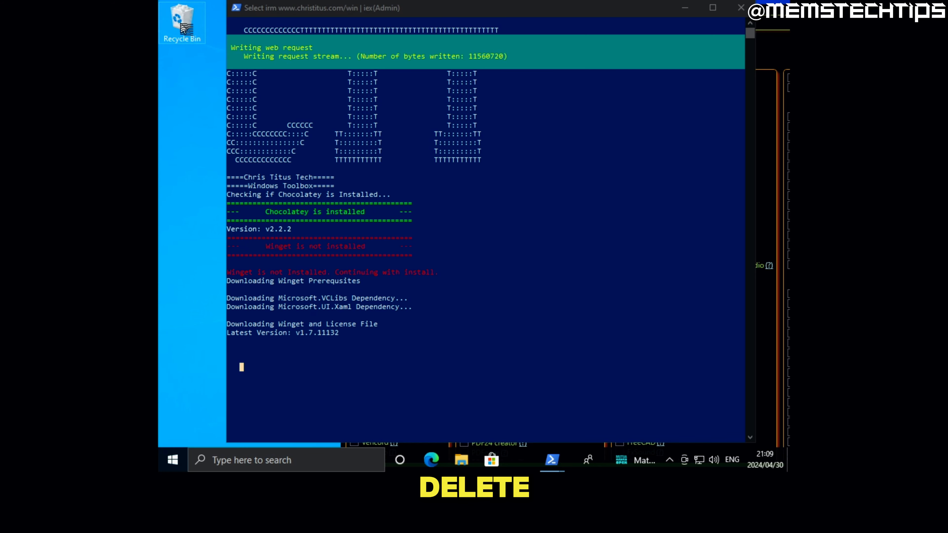
{"action": "right_click", "coordinate": [191, 22]}
{"action": "left_click", "coordinate": [217, 44]}
{"action": "key", "text": "Return"}
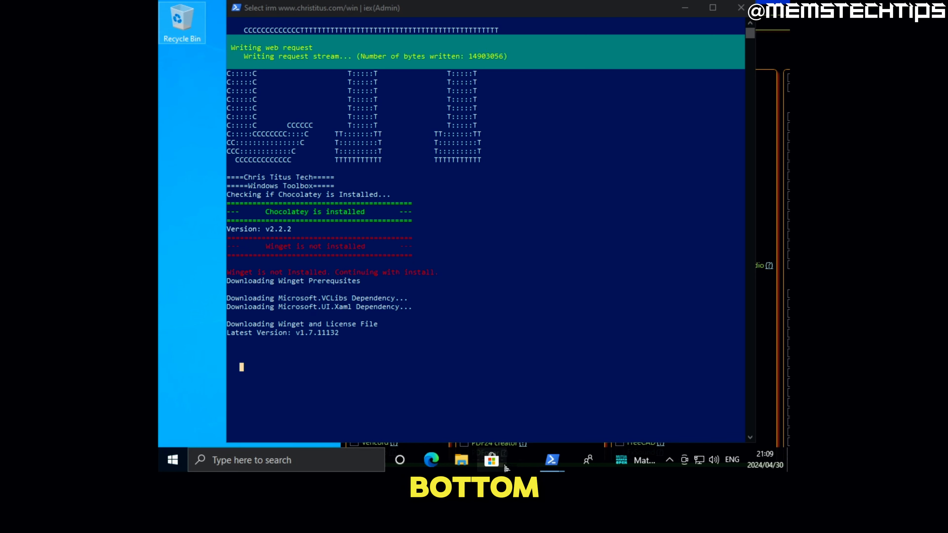
Step: Hide the search box and the Cortana button from the taskbar
{"action": "right_click", "coordinate": [226, 459]}
{"action": "mouse_move", "coordinate": [286, 170]}
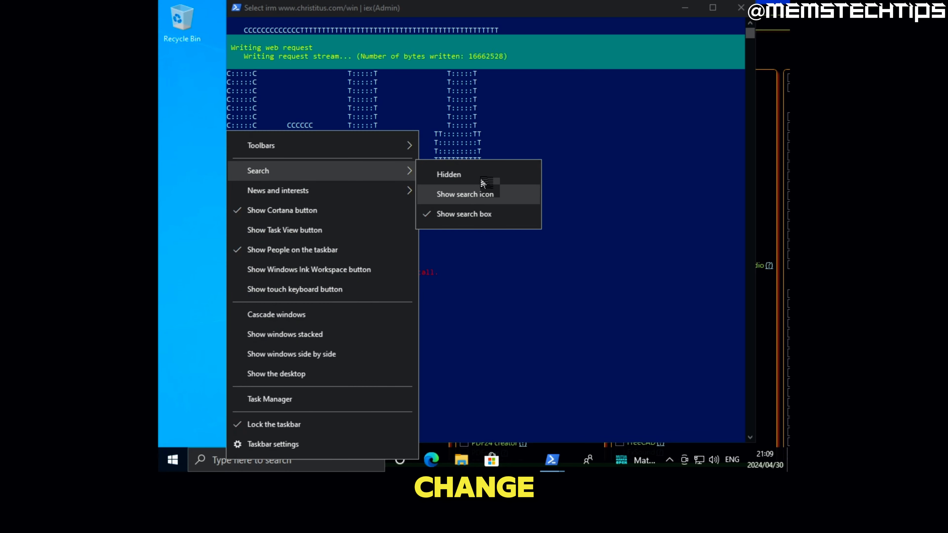
{"action": "left_click", "coordinate": [465, 177]}
{"action": "right_click", "coordinate": [208, 463]}
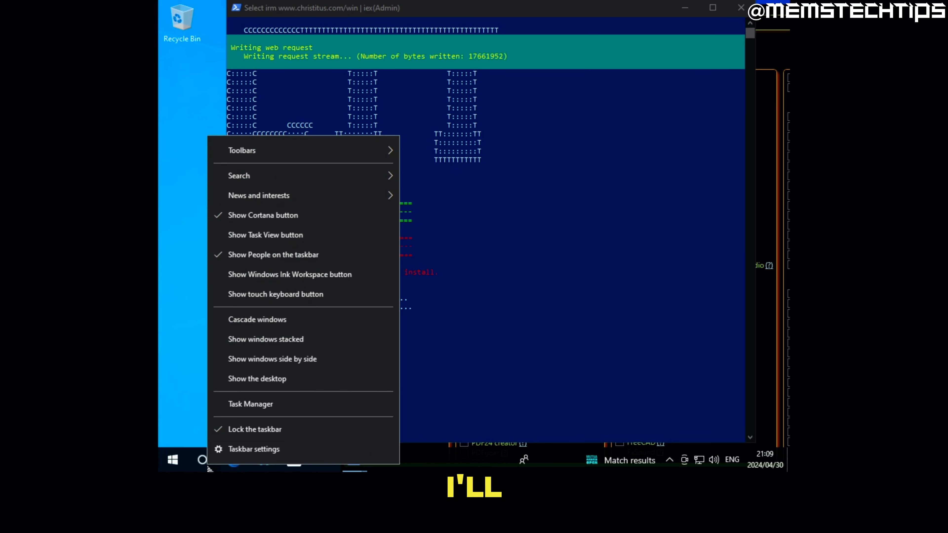
{"action": "left_click", "coordinate": [262, 215]}
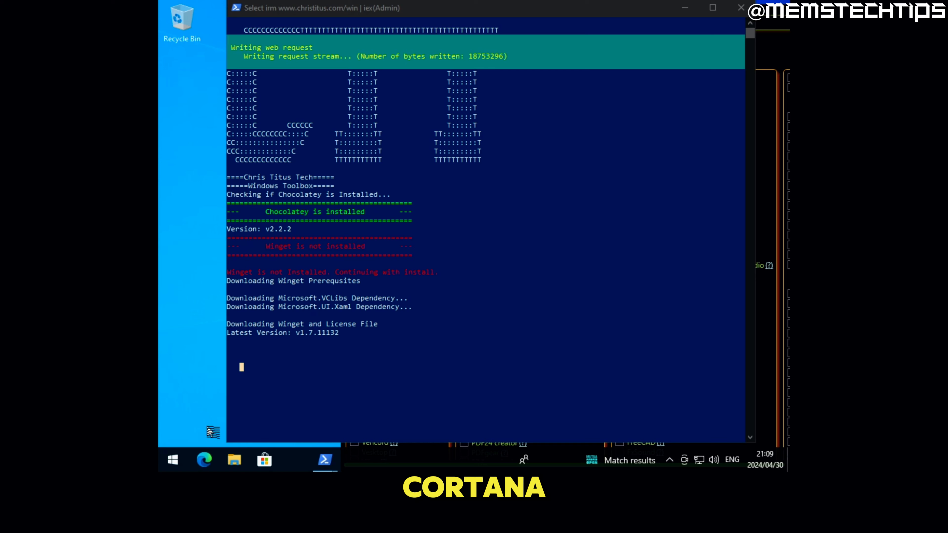
Step: Unpin Microsoft Edge from the taskbar, then check that Microsoft Store launches, close it and unpin it too
{"action": "right_click", "coordinate": [204, 460]}
{"action": "left_click", "coordinate": [187, 436]}
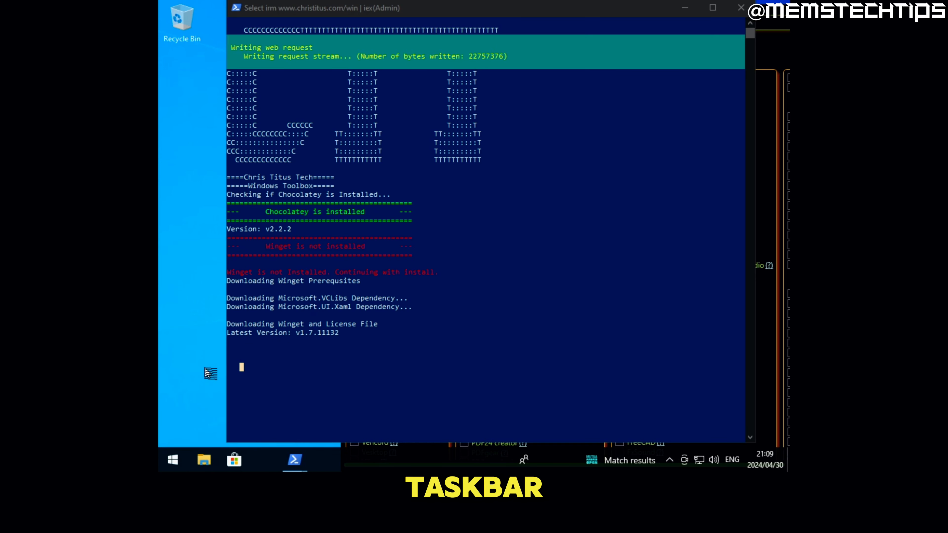
{"action": "left_click", "coordinate": [234, 461]}
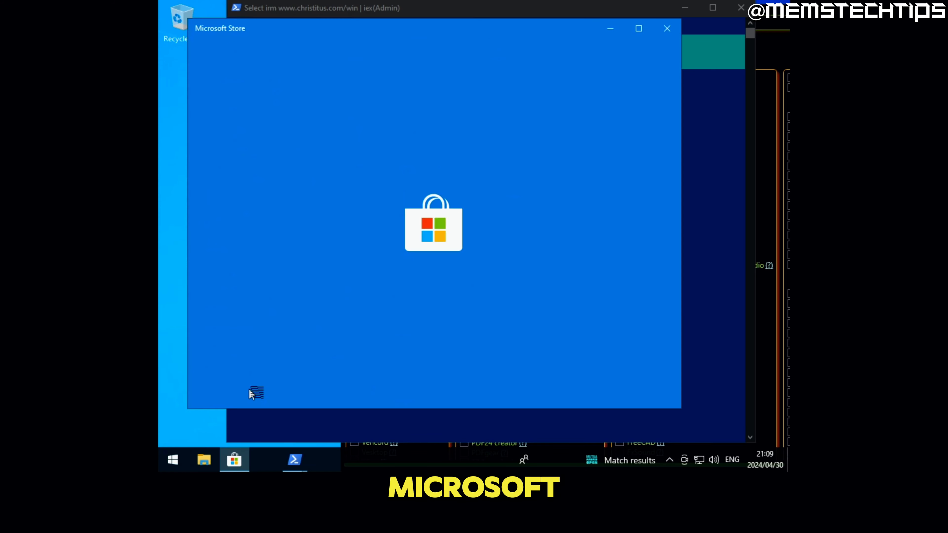
{"action": "left_click", "coordinate": [666, 28]}
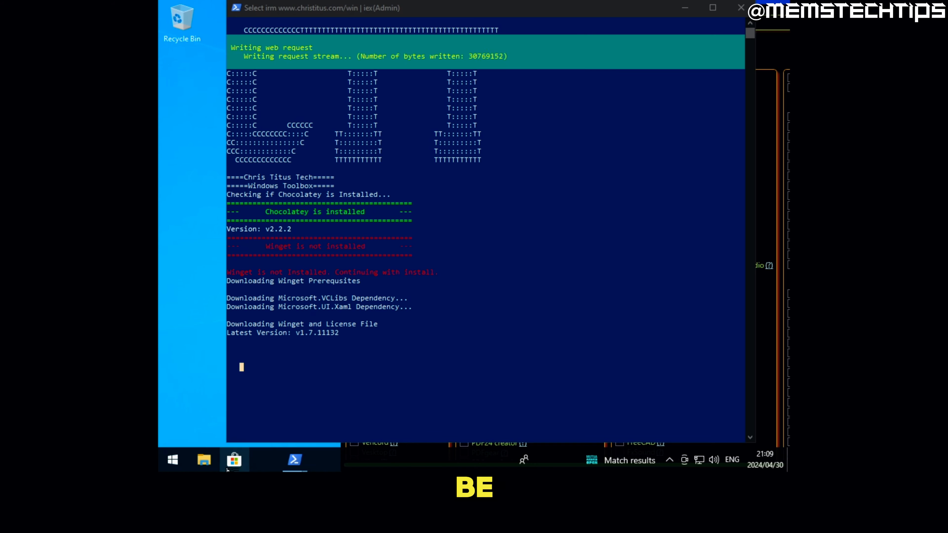
{"action": "right_click", "coordinate": [234, 461]}
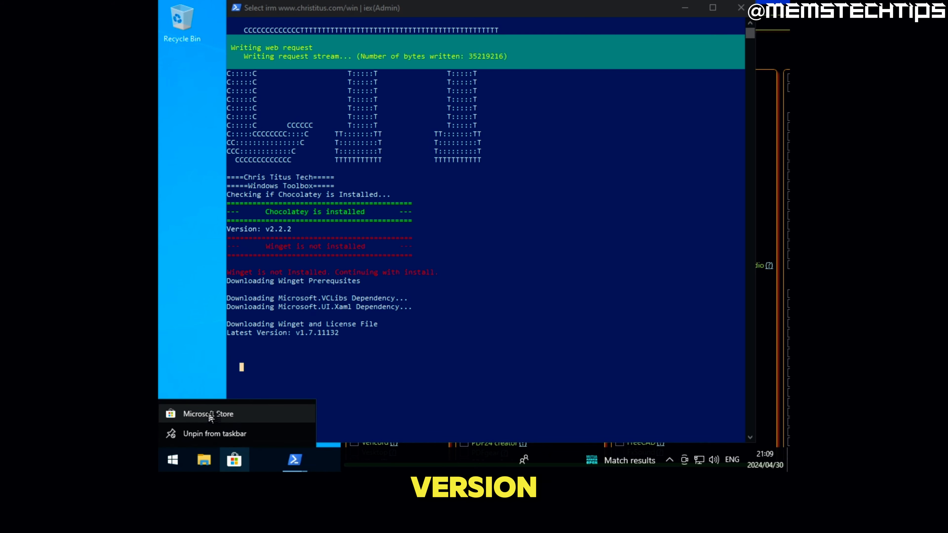
{"action": "left_click", "coordinate": [213, 434]}
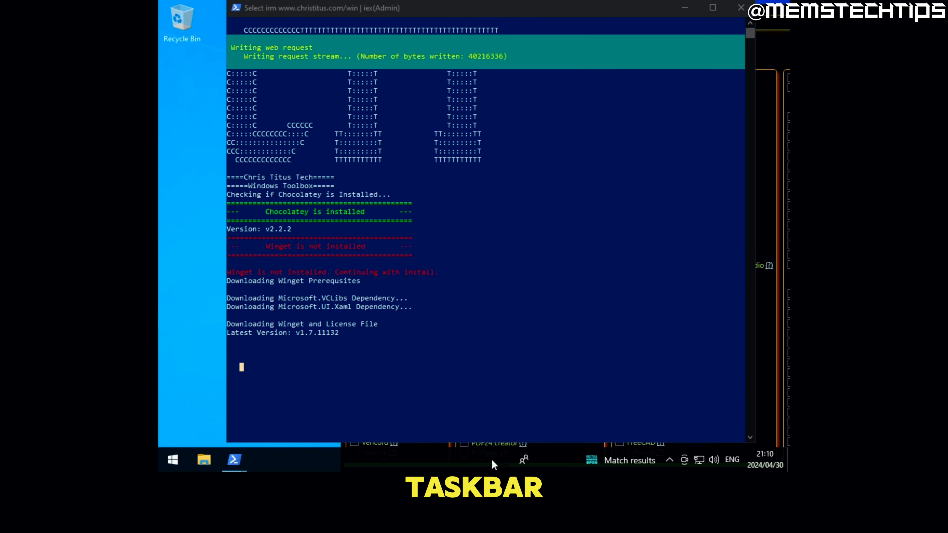
Step: Remove the People button from the taskbar and hide the Meet Now icon in the notification area
{"action": "right_click", "coordinate": [523, 460]}
{"action": "left_click", "coordinate": [597, 249]}
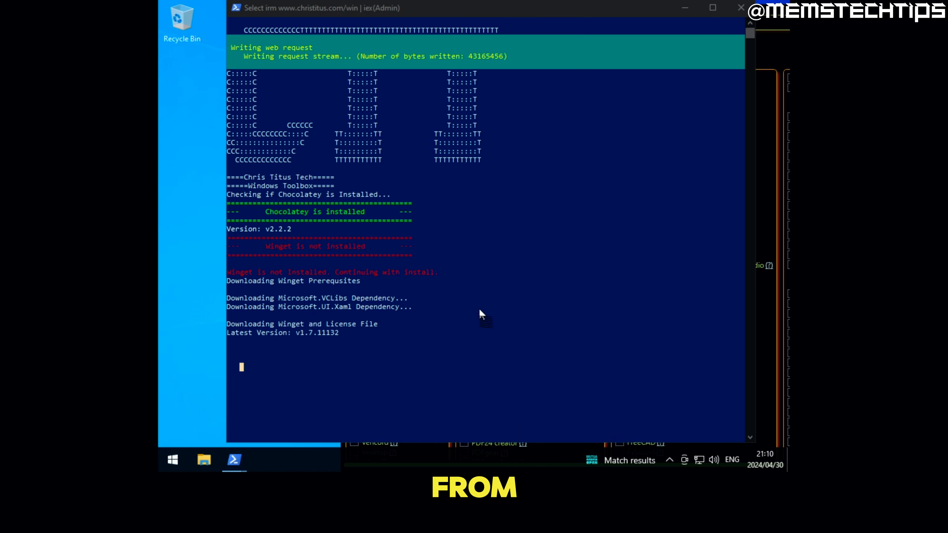
{"action": "right_click", "coordinate": [683, 459]}
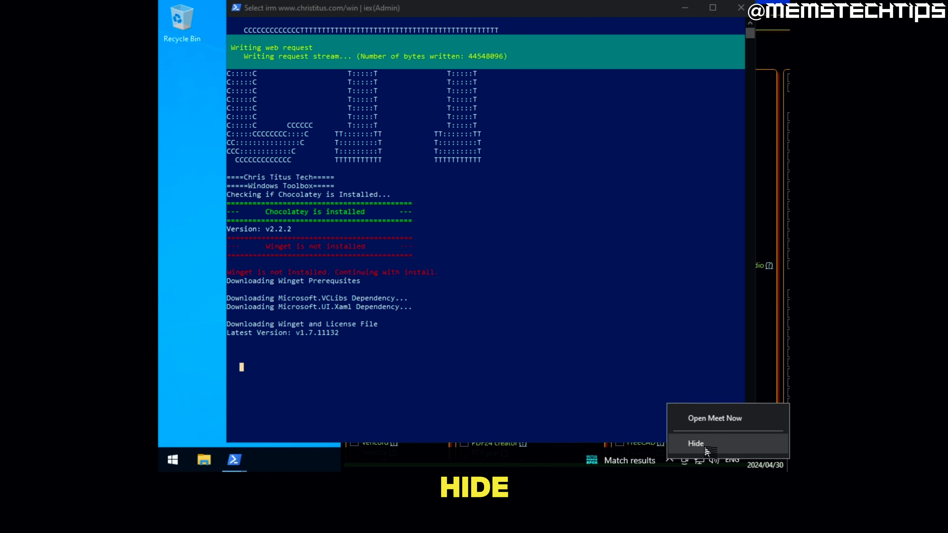
{"action": "left_click", "coordinate": [698, 444]}
Step: Unpin every tile from the Start menu, including the OneDrive folder tile and LinkedIn, and narrow the menu to the app list
{"action": "left_click", "coordinate": [173, 460]}
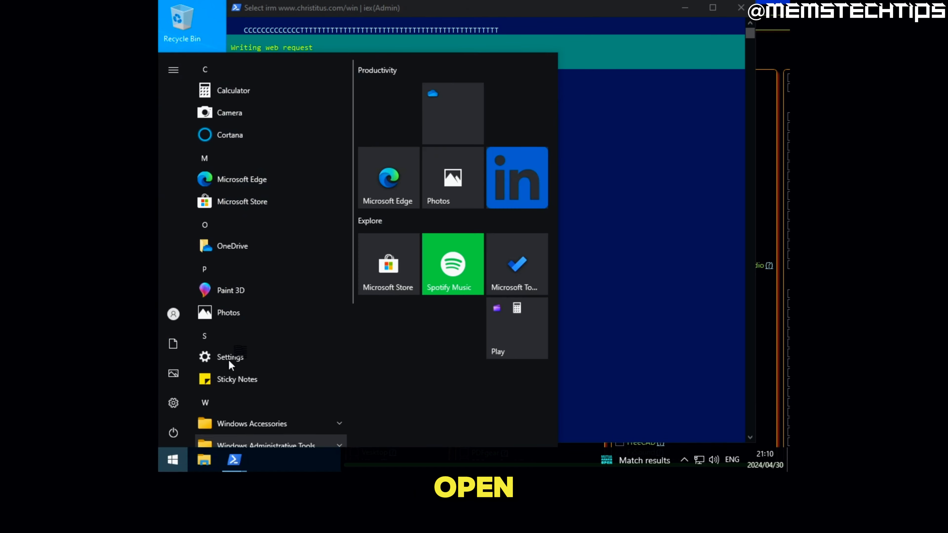
{"action": "right_click", "coordinate": [447, 109]}
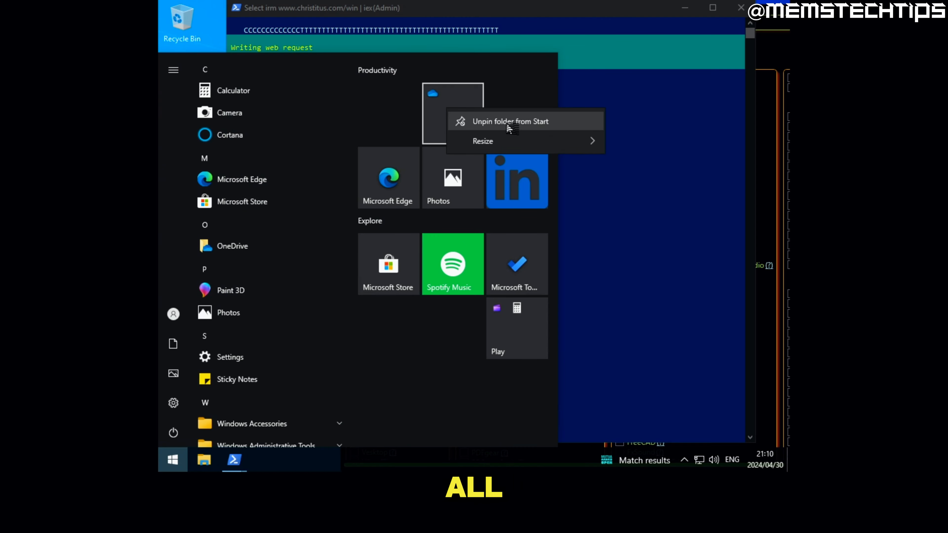
{"action": "left_click", "coordinate": [440, 125]}
{"action": "right_click", "coordinate": [521, 224]}
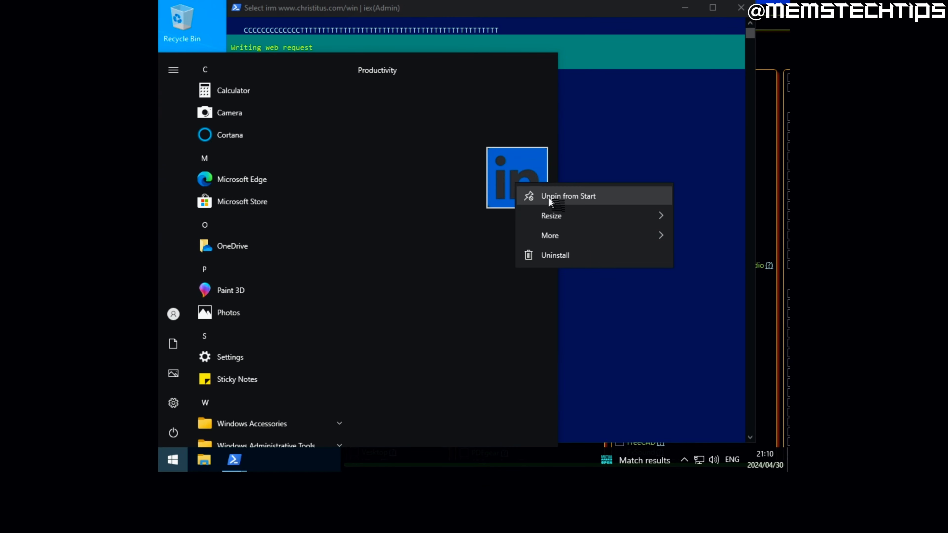
{"action": "left_click", "coordinate": [549, 252]}
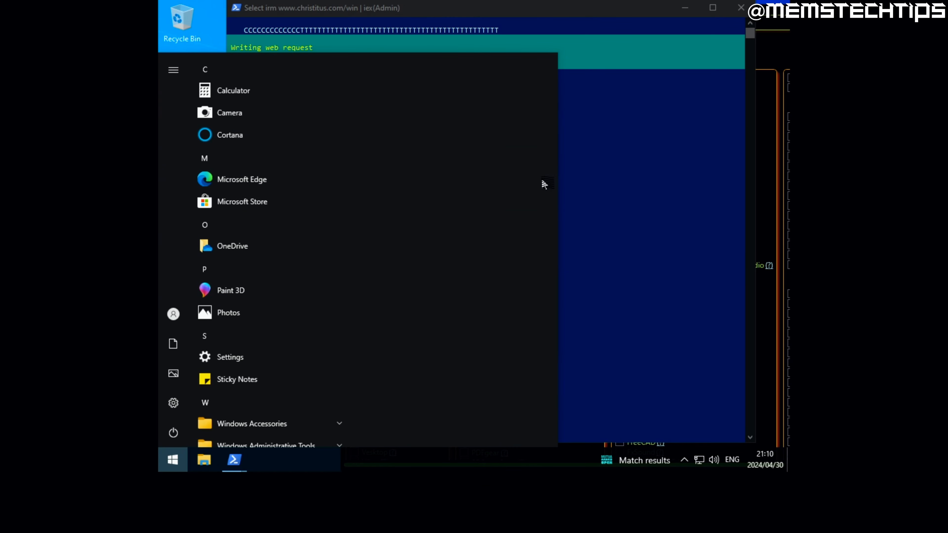
{"action": "left_click_drag", "start_coordinate": [558, 143], "coordinate": [280, 135]}
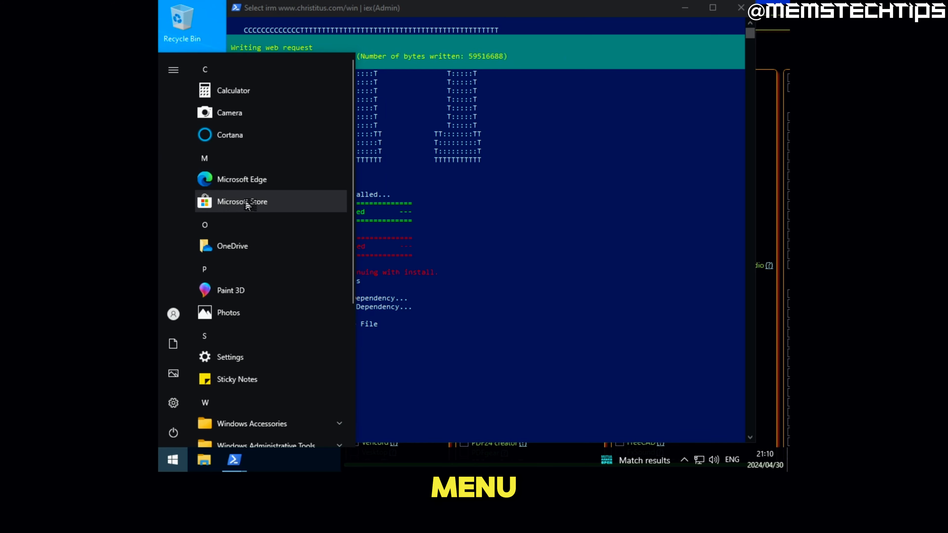
Step: Delete the Microsoft Edge shortcut from the Start Menu's Programs folder and permanently empty the Recycle Bin
{"action": "right_click", "coordinate": [246, 186]}
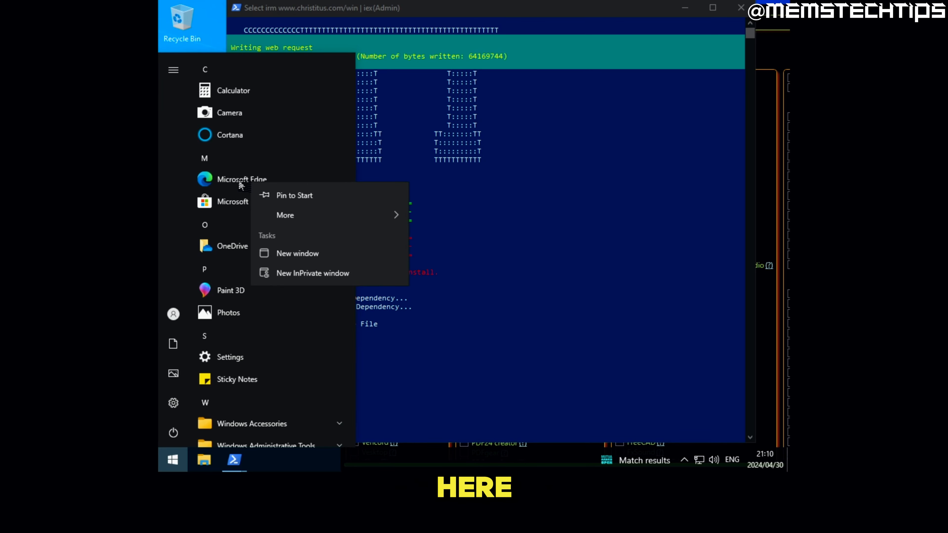
{"action": "mouse_move", "coordinate": [300, 219]}
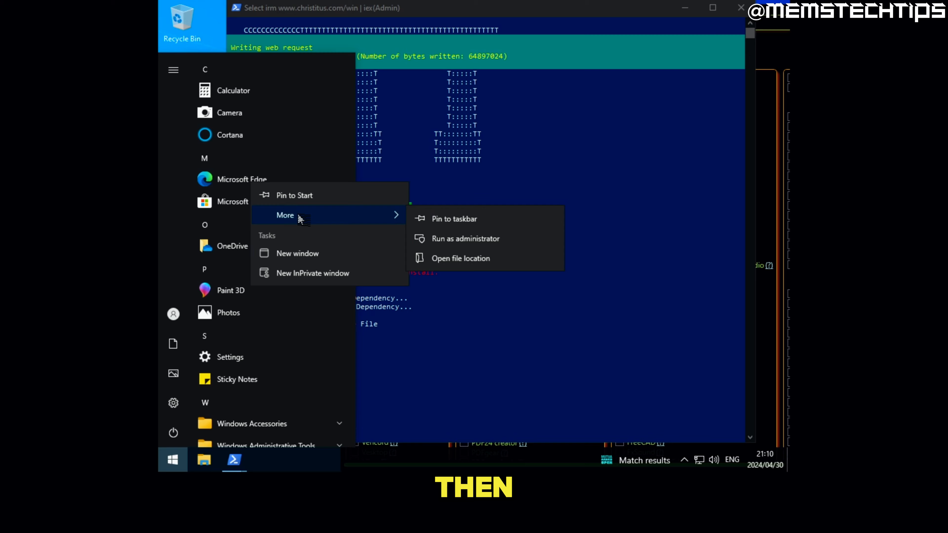
{"action": "left_click", "coordinate": [506, 260]}
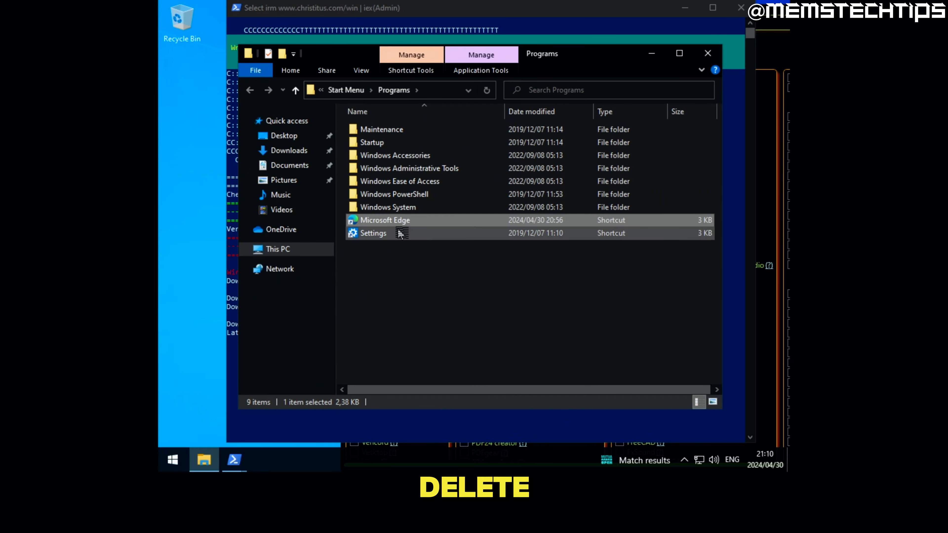
{"action": "key", "text": "Delete"}
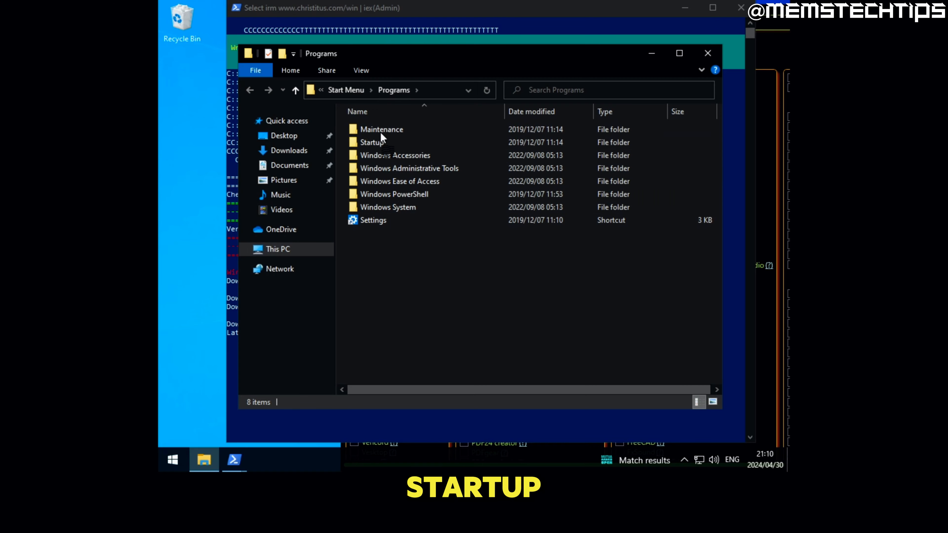
{"action": "left_click", "coordinate": [708, 53]}
{"action": "right_click", "coordinate": [182, 18]}
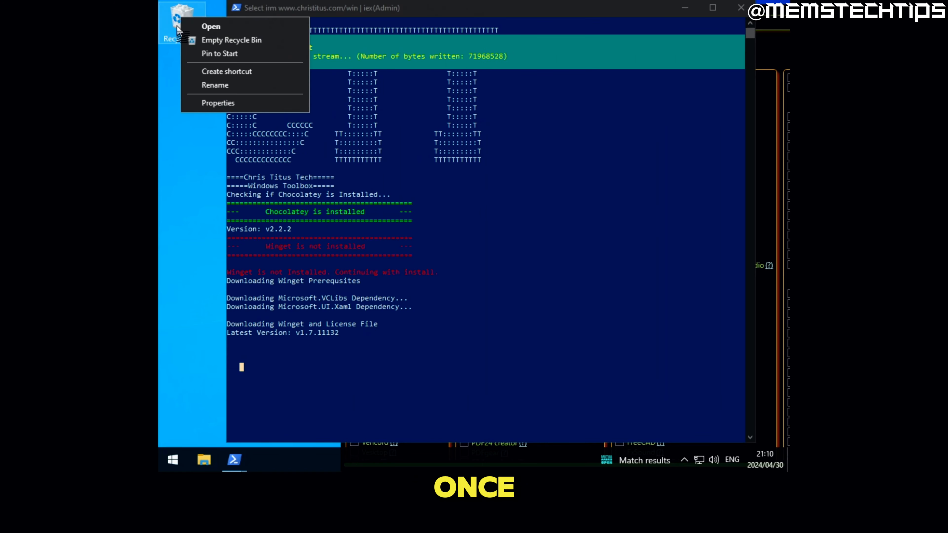
{"action": "left_click", "coordinate": [235, 40]}
{"action": "left_click", "coordinate": [518, 277]}
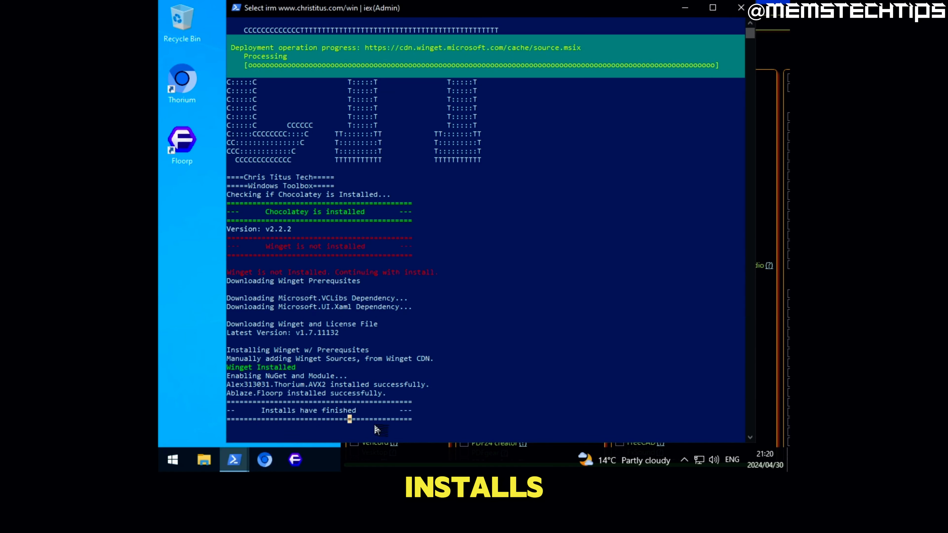
Step: Close the PowerShell window, delete the Thorium and Floorp shortcuts from the desktop and empty the Recycle Bin
{"action": "left_click", "coordinate": [741, 8]}
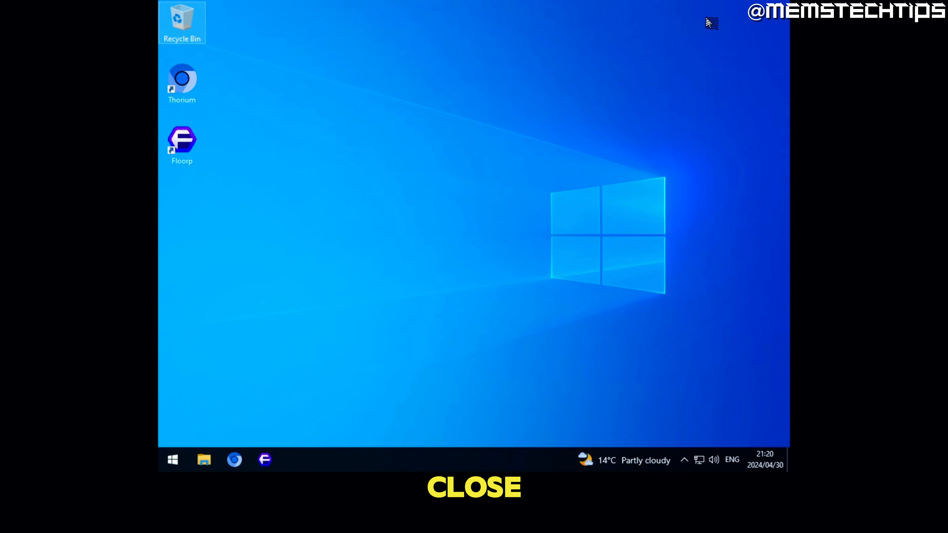
{"action": "left_click_drag", "start_coordinate": [226, 203], "coordinate": [185, 75]}
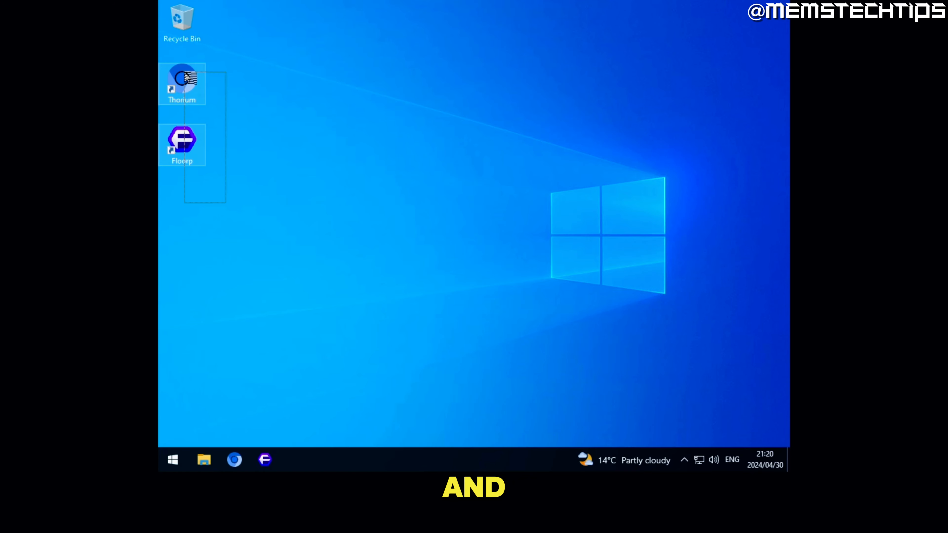
{"action": "key", "text": "Delete"}
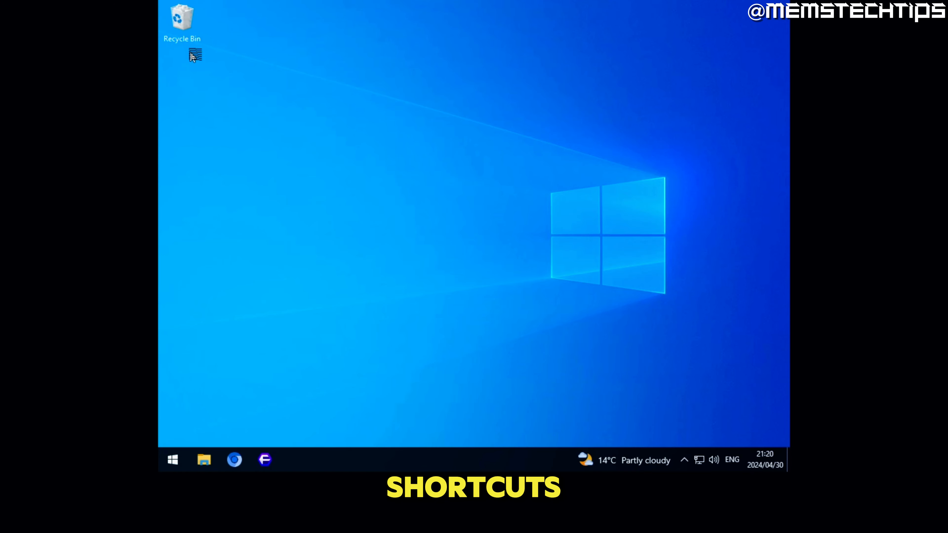
{"action": "right_click", "coordinate": [183, 21]}
{"action": "left_click", "coordinate": [249, 44]}
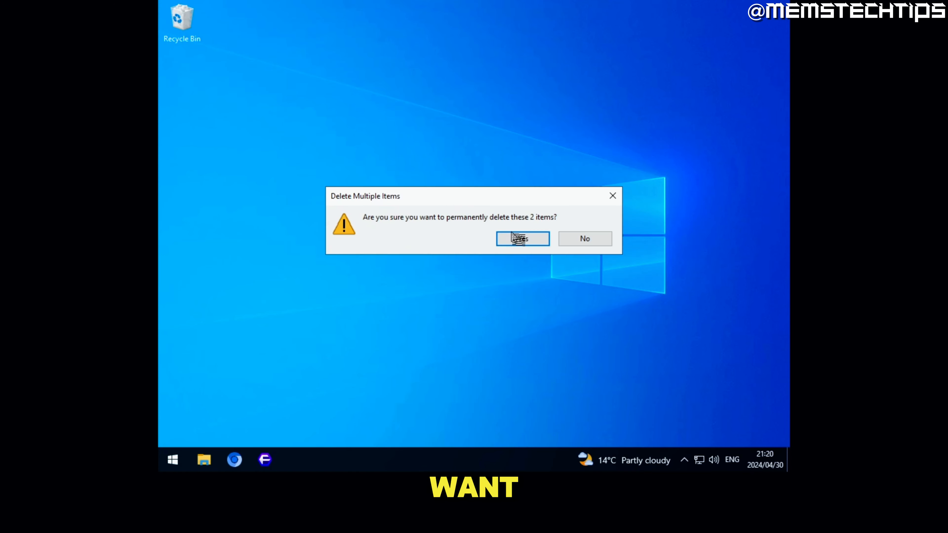
{"action": "left_click", "coordinate": [523, 237]}
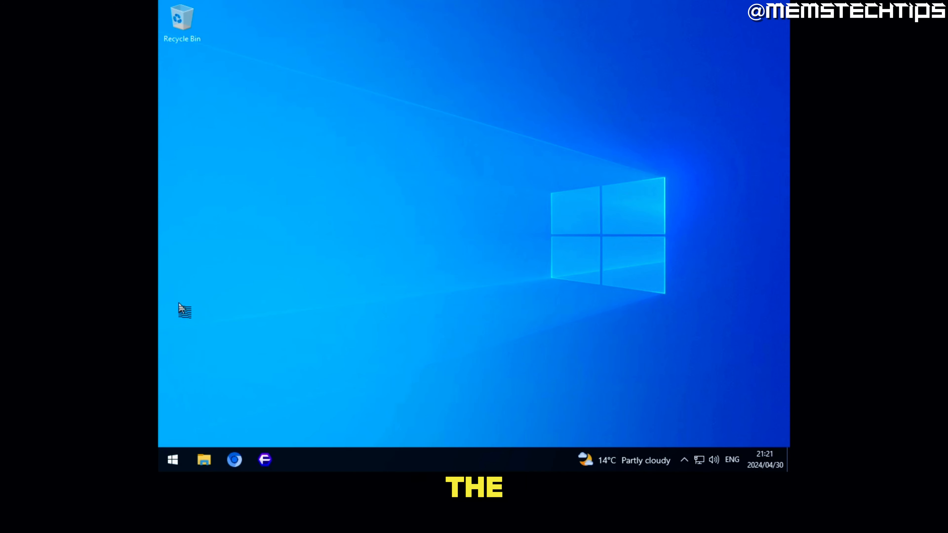
Step: Pin the Recycle Bin to Quick access in File Explorer, between Pictures and Music, and close the window
{"action": "left_click", "coordinate": [205, 460]}
{"action": "left_click_drag", "start_coordinate": [323, 54], "coordinate": [343, 45]}
{"action": "left_click_drag", "start_coordinate": [189, 20], "coordinate": [315, 187]}
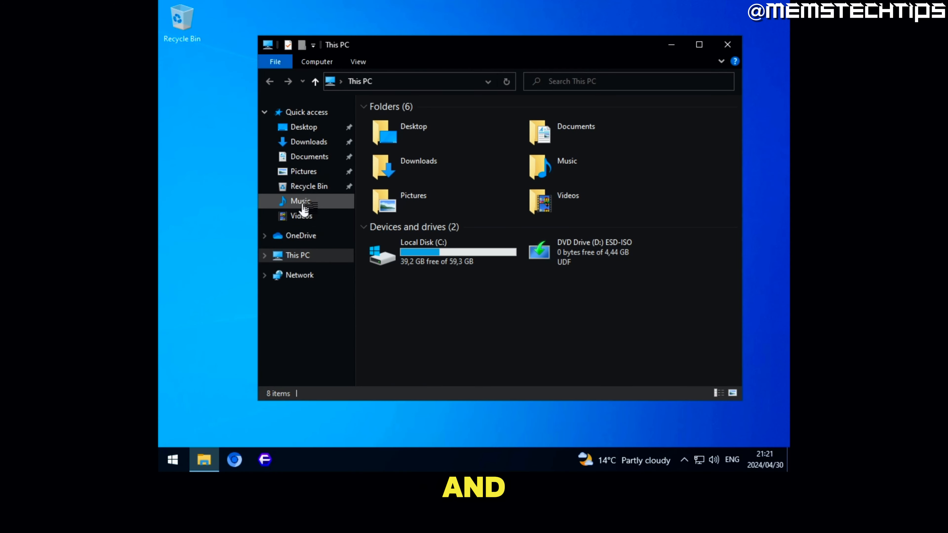
{"action": "left_click", "coordinate": [311, 187]}
{"action": "left_click", "coordinate": [728, 44]}
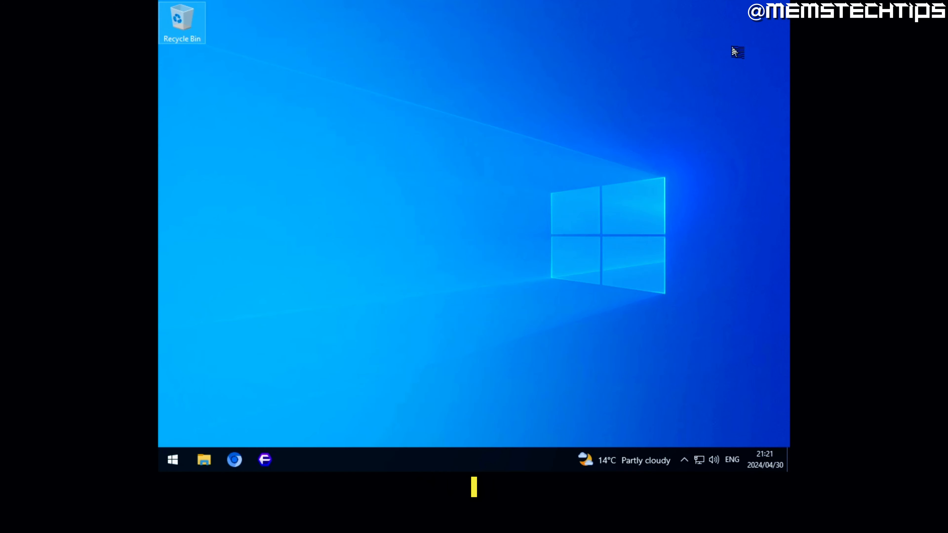
Step: Hide the Recycle Bin icon from the desktop through the Themes desktop icon settings and close Settings
{"action": "right_click", "coordinate": [298, 60]}
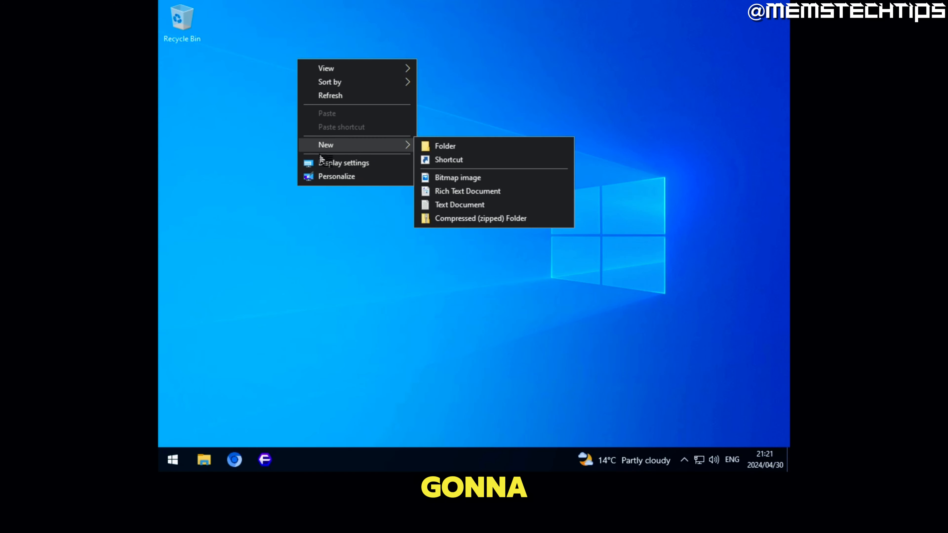
{"action": "left_click", "coordinate": [349, 183]}
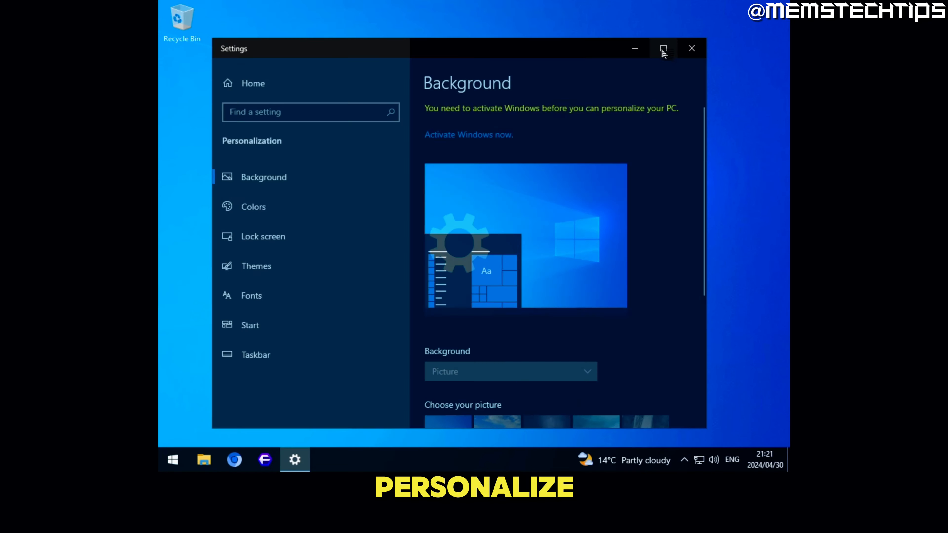
{"action": "left_click", "coordinate": [662, 44]}
{"action": "left_click", "coordinate": [193, 238]}
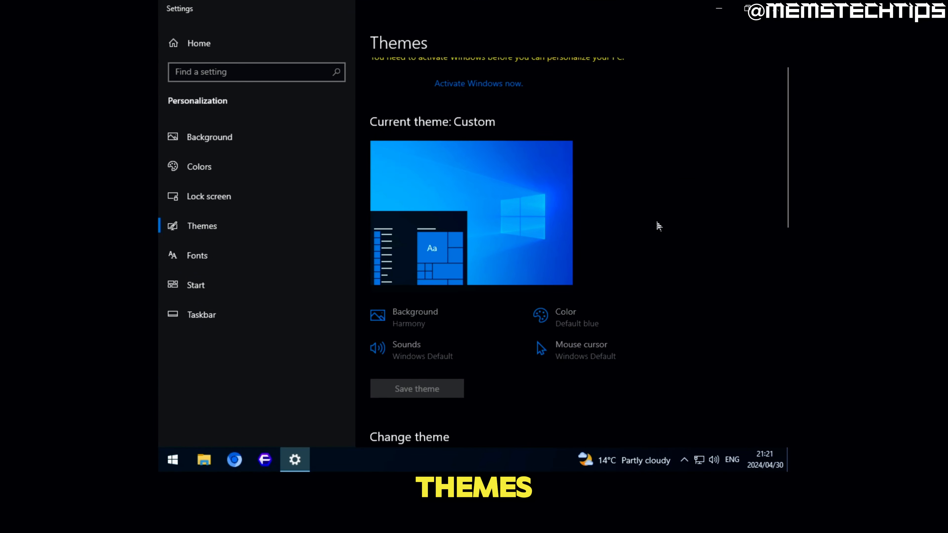
{"action": "scroll", "coordinate": [596, 221], "scroll_direction": "down", "scroll_amount": 10}
{"action": "left_click", "coordinate": [417, 284]}
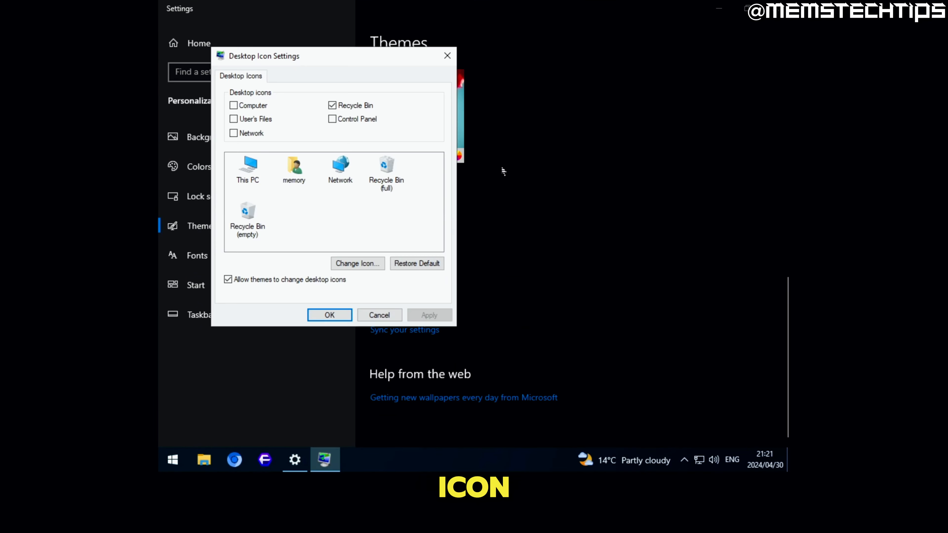
{"action": "left_click", "coordinate": [346, 106]}
{"action": "left_click", "coordinate": [439, 317]}
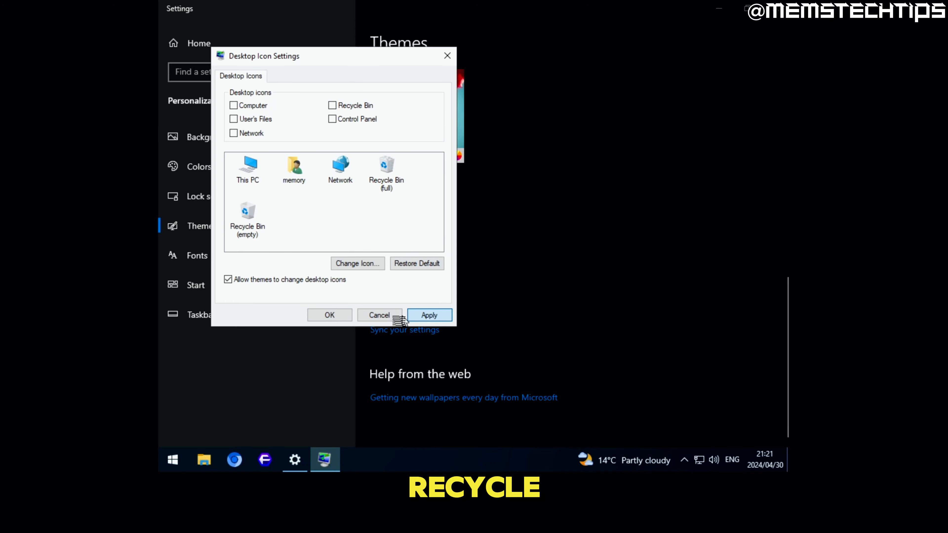
{"action": "left_click", "coordinate": [345, 316]}
{"action": "left_click", "coordinate": [776, 9]}
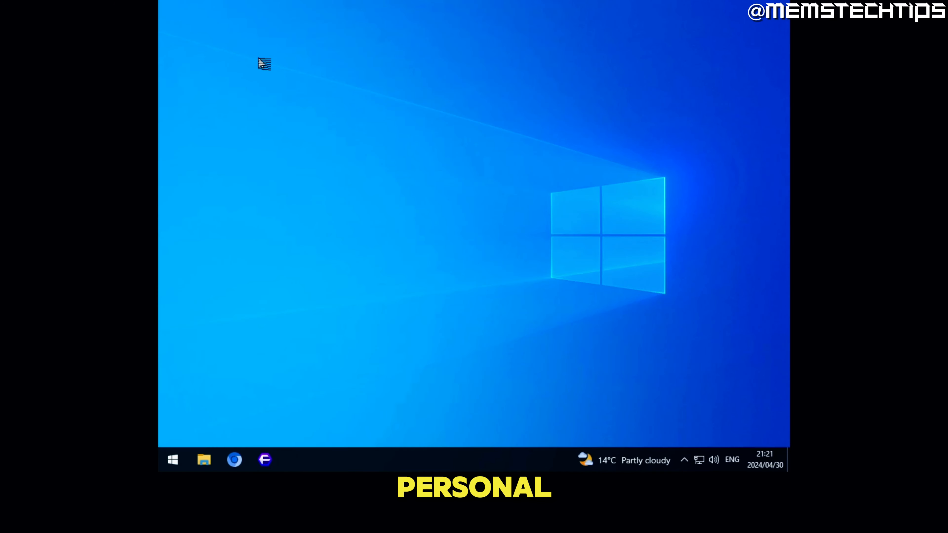
{"action": "left_click_drag", "start_coordinate": [203, 64], "coordinate": [751, 383]}
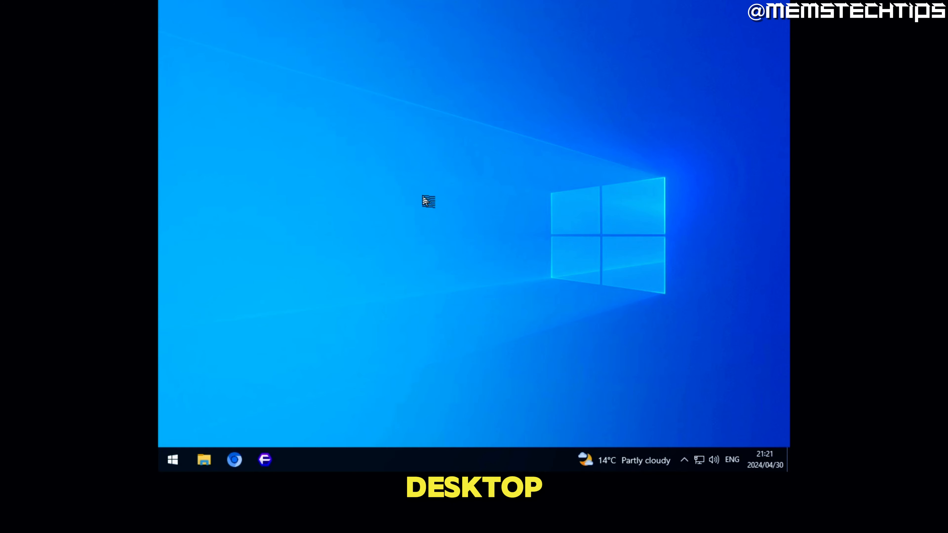
Step: Turn off News and interests on the taskbar
{"action": "right_click", "coordinate": [597, 460]}
{"action": "mouse_move", "coordinate": [645, 185]}
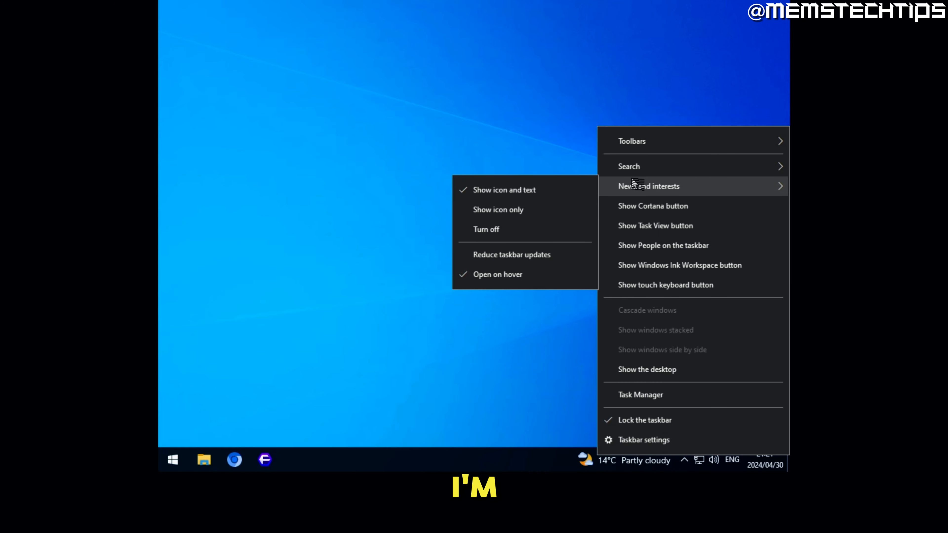
{"action": "left_click", "coordinate": [485, 229]}
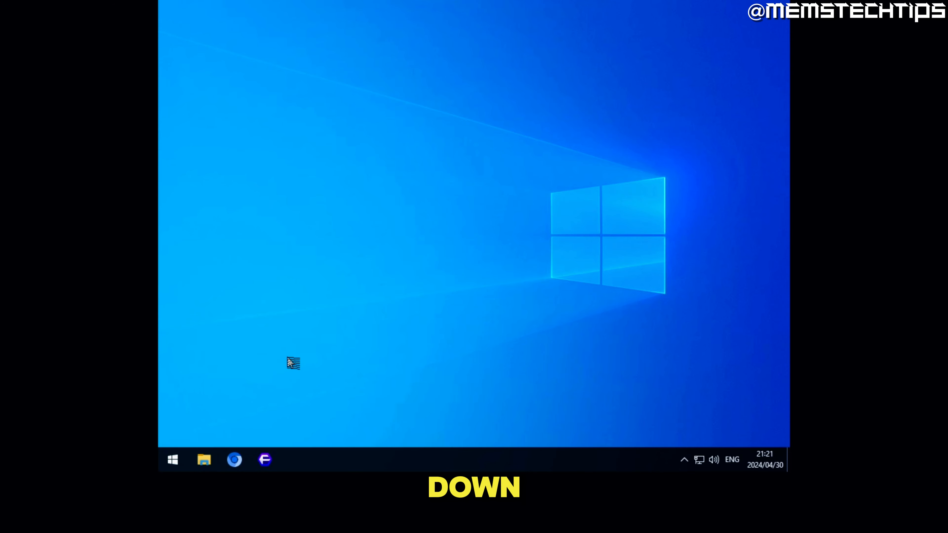
Step: Look through the Start menu's full app list for preinstalled apps that still need uninstalling
{"action": "left_click", "coordinate": [171, 464]}
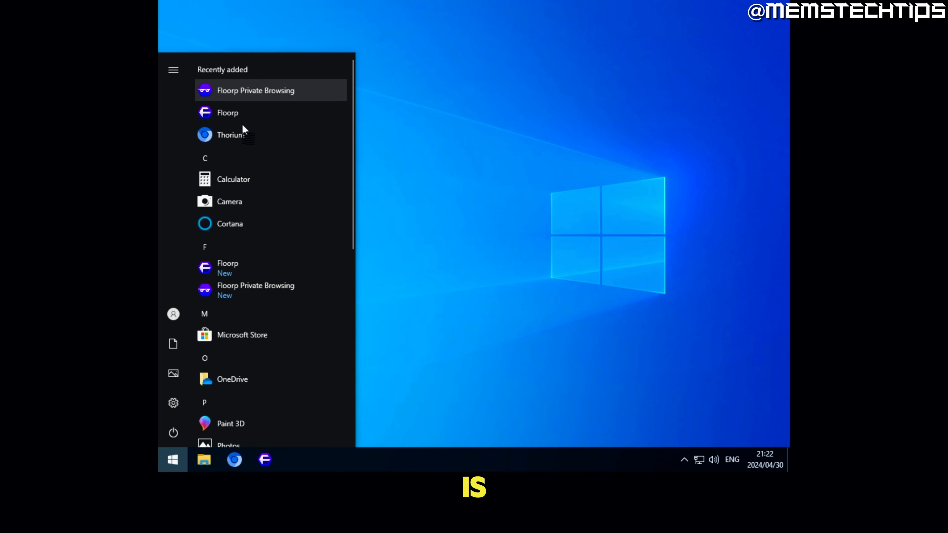
{"action": "scroll", "coordinate": [239, 216], "scroll_direction": "down", "scroll_amount": 5}
{"action": "scroll", "coordinate": [247, 258], "scroll_direction": "down", "scroll_amount": 4}
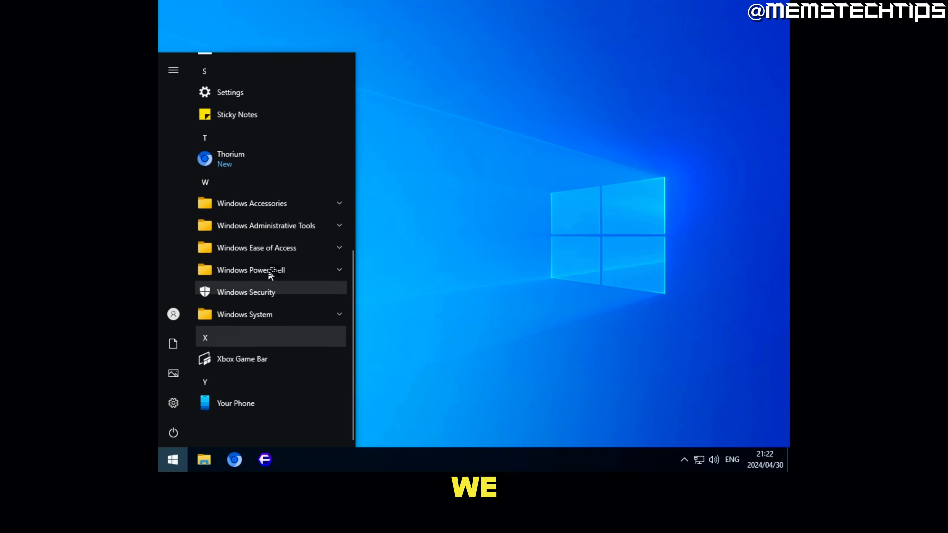
{"action": "scroll", "coordinate": [275, 262], "scroll_direction": "up", "scroll_amount": 7}
{"action": "scroll", "coordinate": [244, 228], "scroll_direction": "up", "scroll_amount": 3}
{"action": "scroll", "coordinate": [242, 355], "scroll_direction": "down", "scroll_amount": 6}
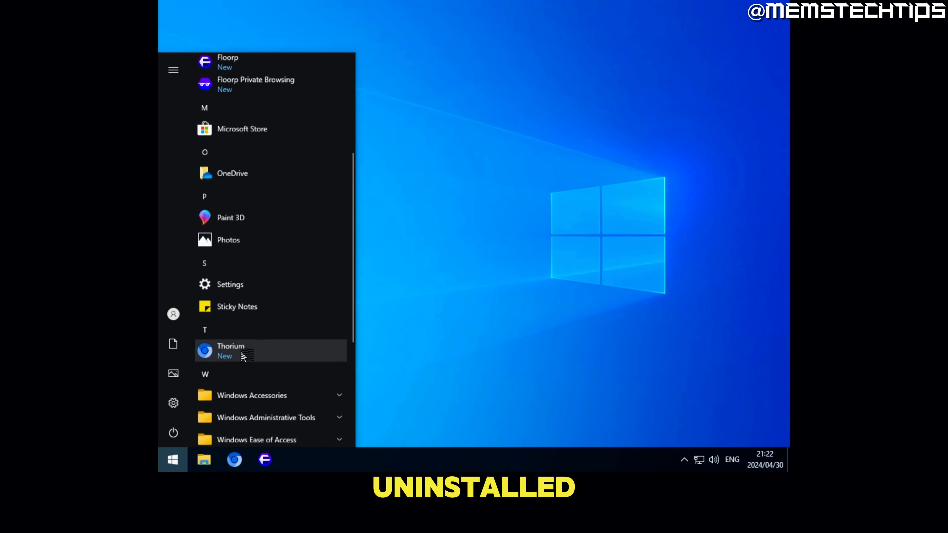
{"action": "left_click", "coordinate": [485, 303]}
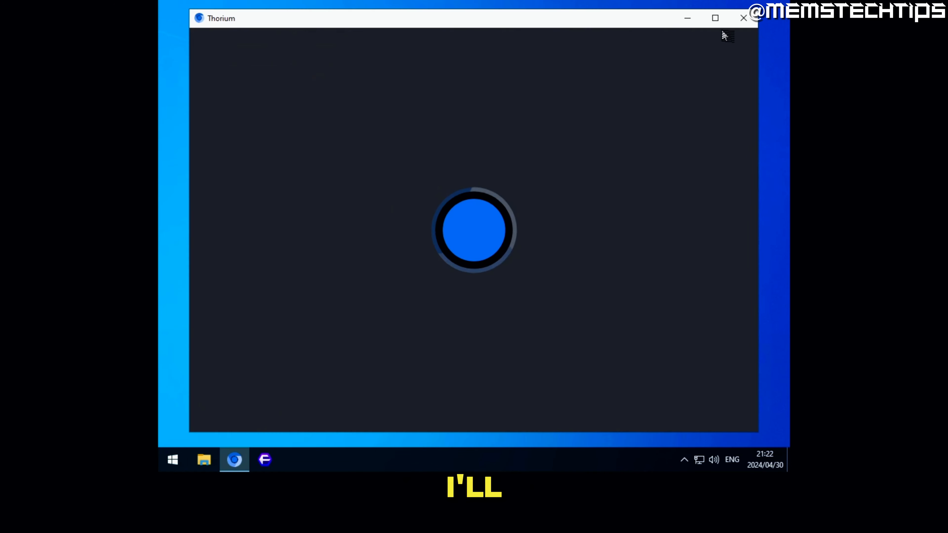
Step: Maximize the Thorium browser and search the web for "o&o appbuster"
{"action": "left_click", "coordinate": [725, 19]}
{"action": "left_click", "coordinate": [425, 33]}
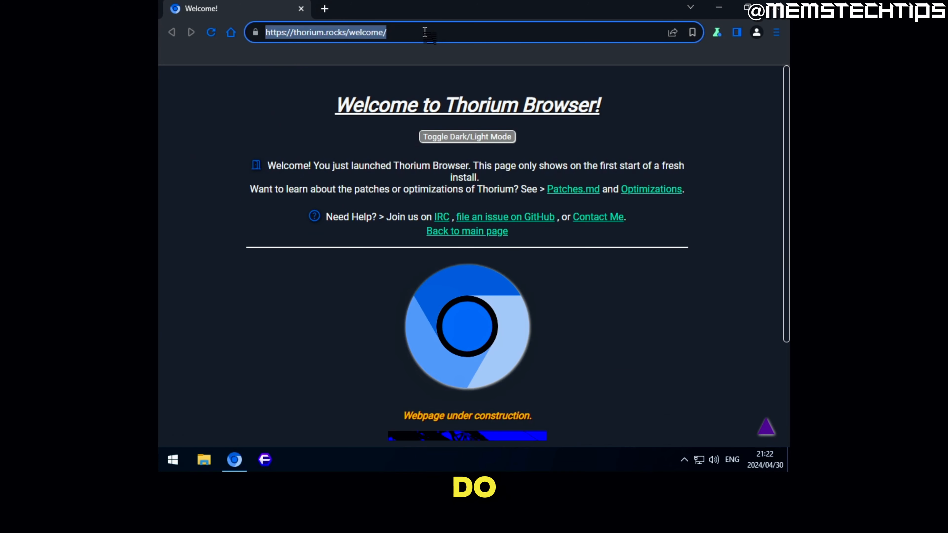
{"action": "type", "text": "o&o"}
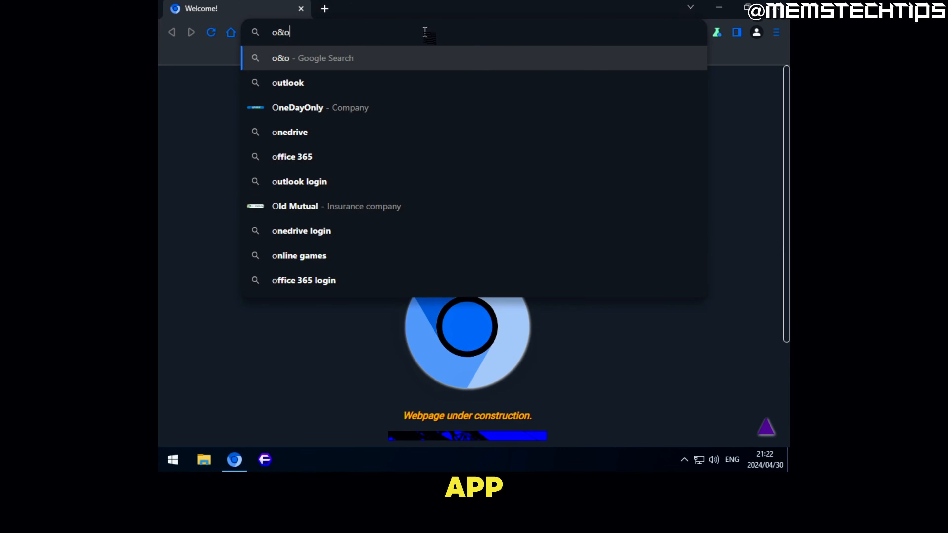
{"action": "type", "text": " appbuster"}
{"action": "key", "text": "Return"}
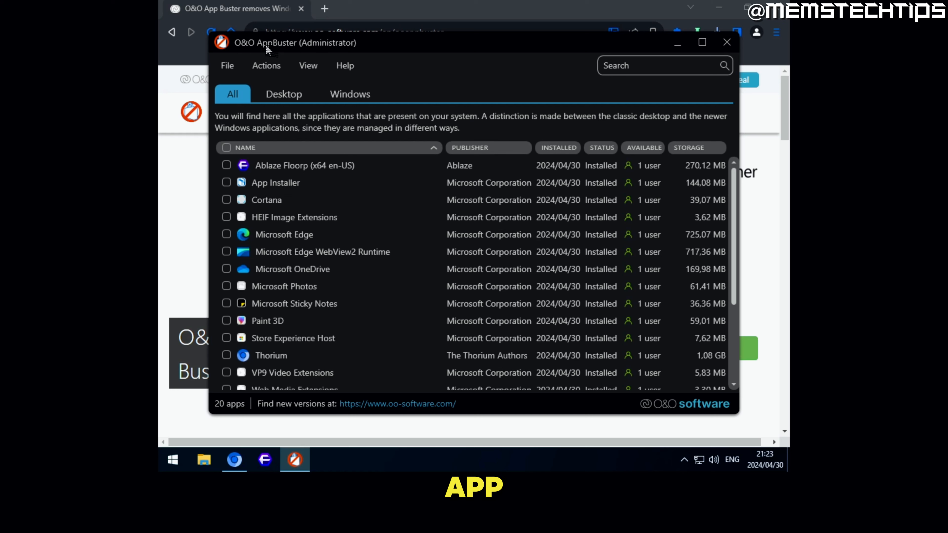
Step: Select all Windows apps in O&O AppBuster, remove them for the whole computer, and close the program
{"action": "left_click", "coordinate": [265, 69]}
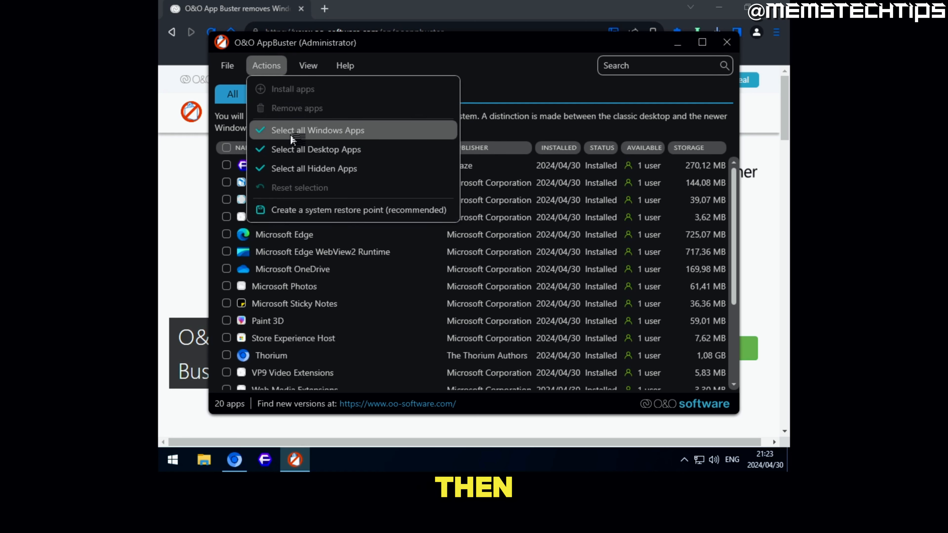
{"action": "left_click", "coordinate": [310, 134]}
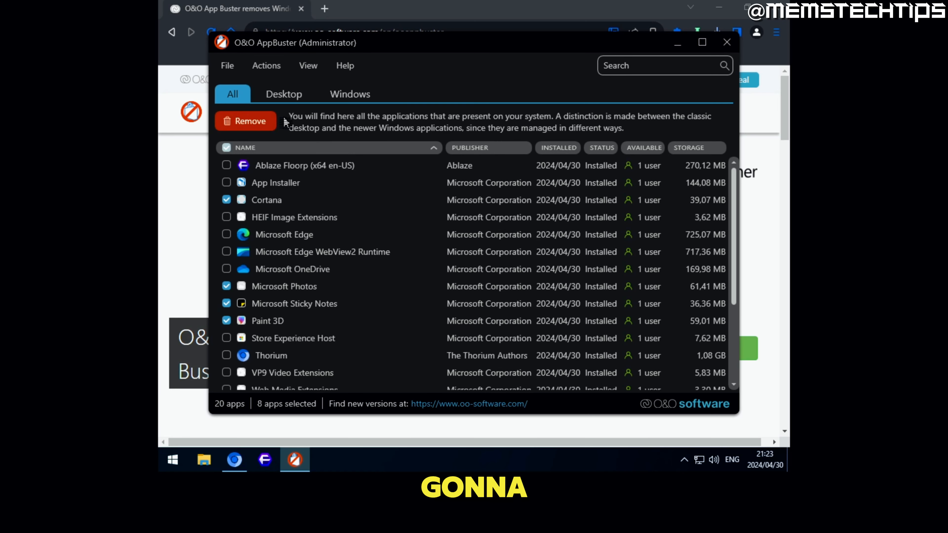
{"action": "left_click", "coordinate": [247, 121]}
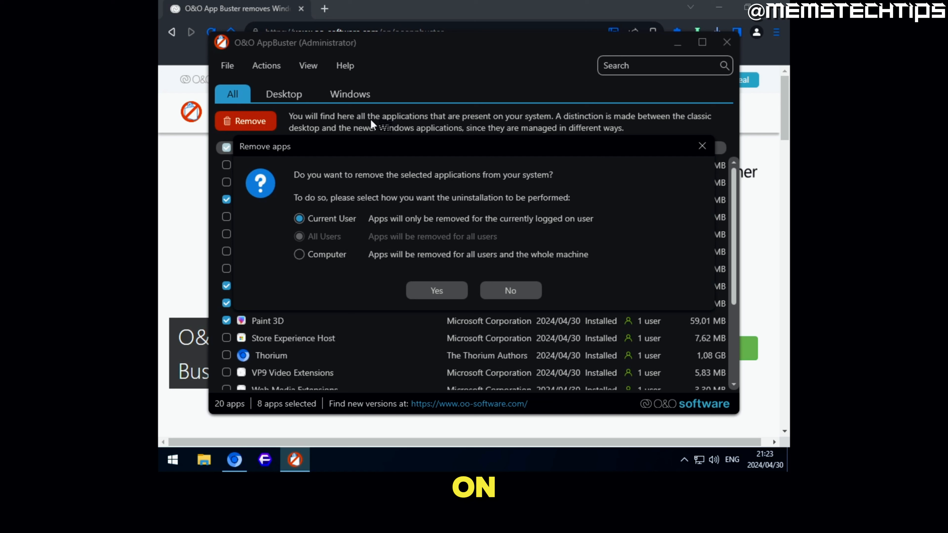
{"action": "left_click", "coordinate": [317, 257]}
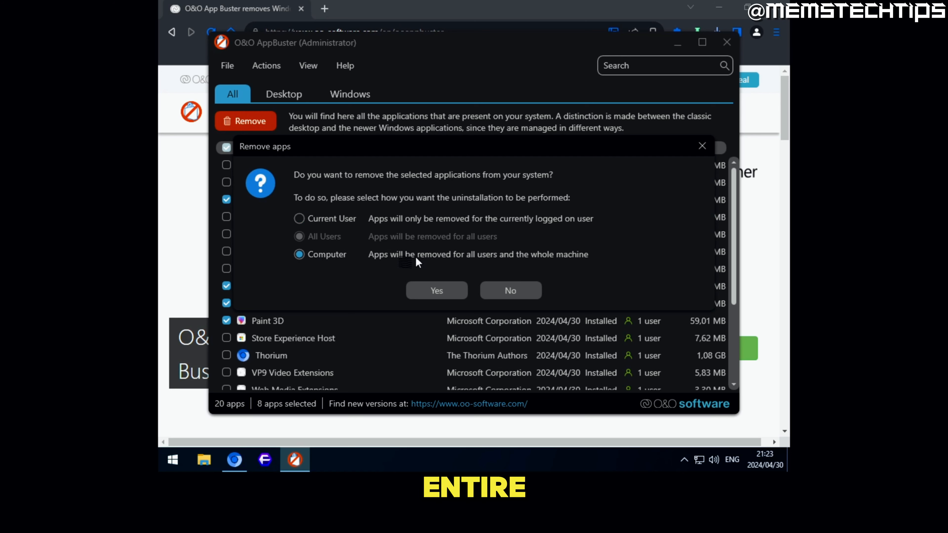
{"action": "left_click", "coordinate": [437, 291]}
{"action": "left_click", "coordinate": [552, 308]}
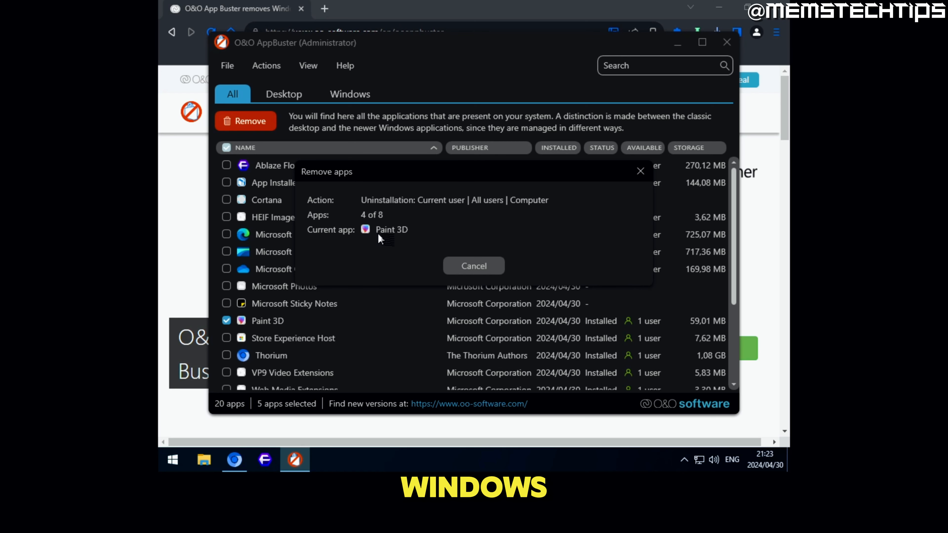
{"action": "left_click", "coordinate": [453, 263]}
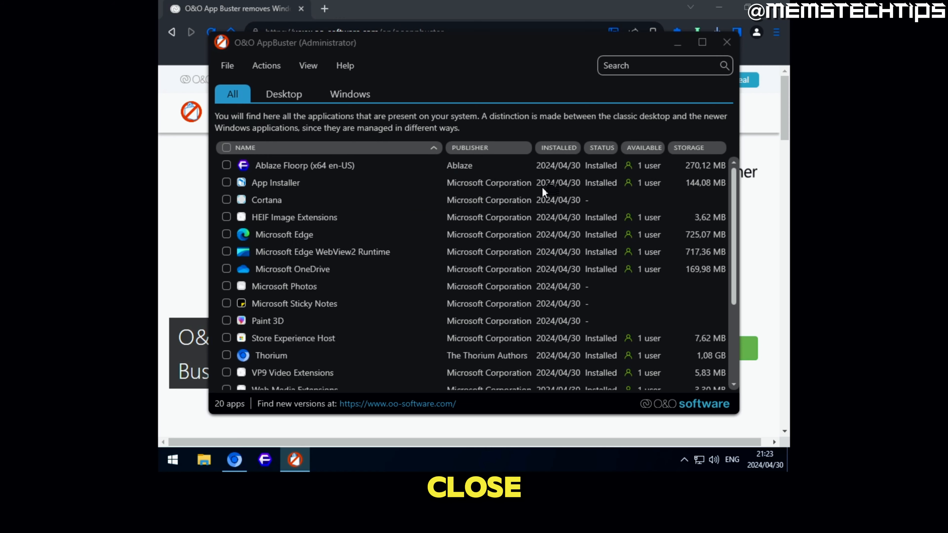
{"action": "left_click", "coordinate": [726, 43]}
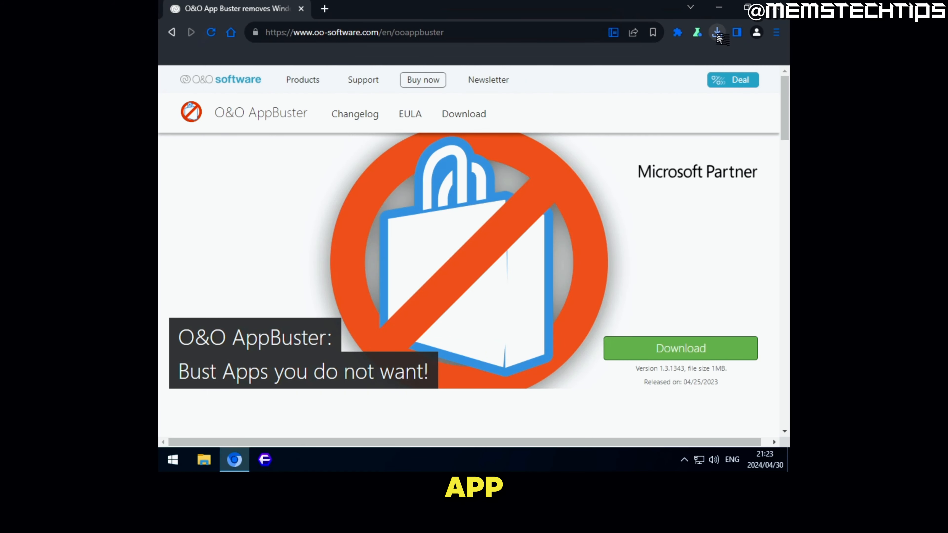
Step: Close the O&O AppBuster page, clear Thorium's browsing data from its history page, and exit the browser
{"action": "left_click", "coordinate": [325, 9]}
{"action": "left_click", "coordinate": [301, 8]}
{"action": "left_click", "coordinate": [779, 33]}
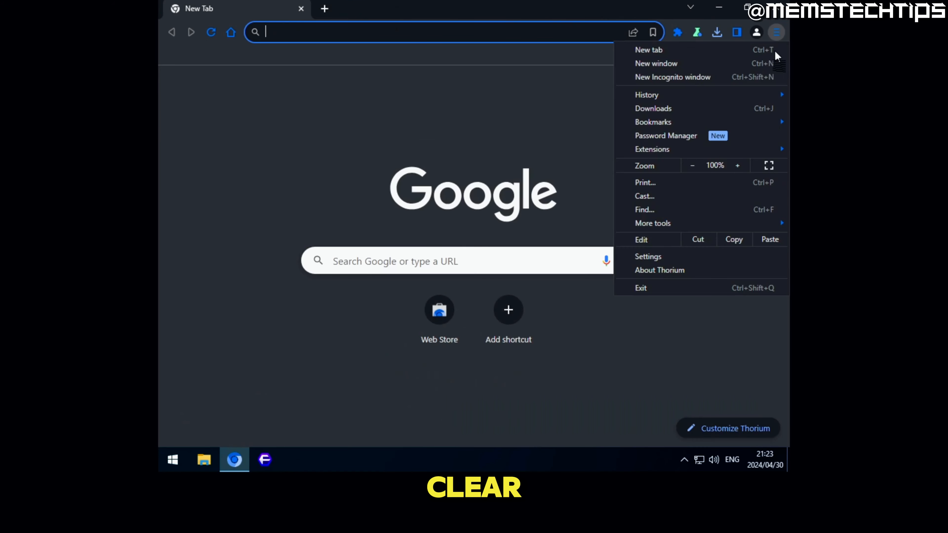
{"action": "mouse_move", "coordinate": [659, 95]}
{"action": "left_click", "coordinate": [465, 96]}
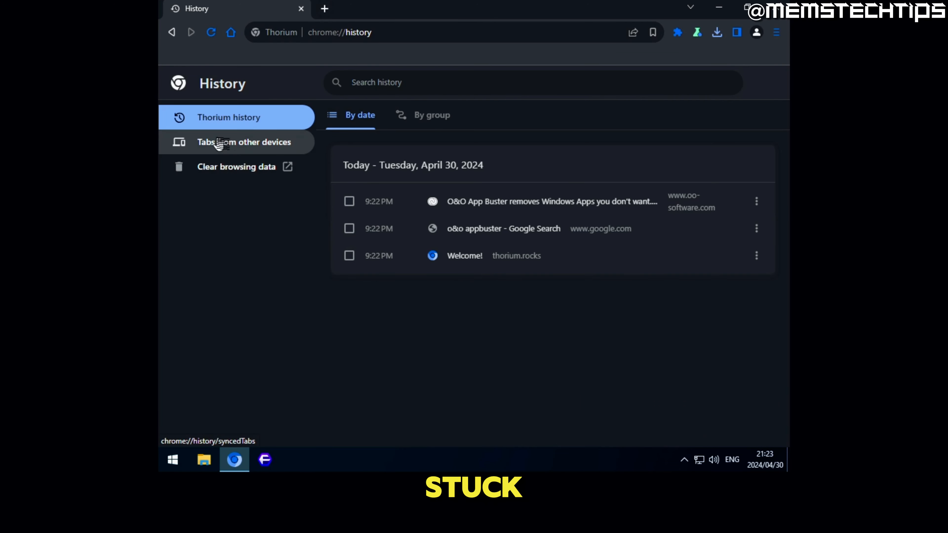
{"action": "left_click", "coordinate": [232, 172]}
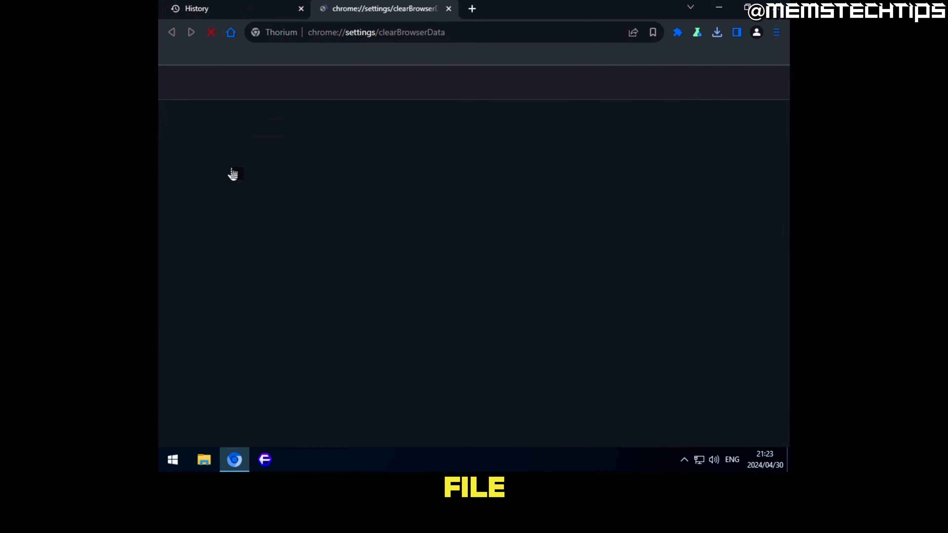
{"action": "left_click", "coordinate": [439, 181]}
{"action": "left_click", "coordinate": [445, 242]}
{"action": "left_click", "coordinate": [593, 382]}
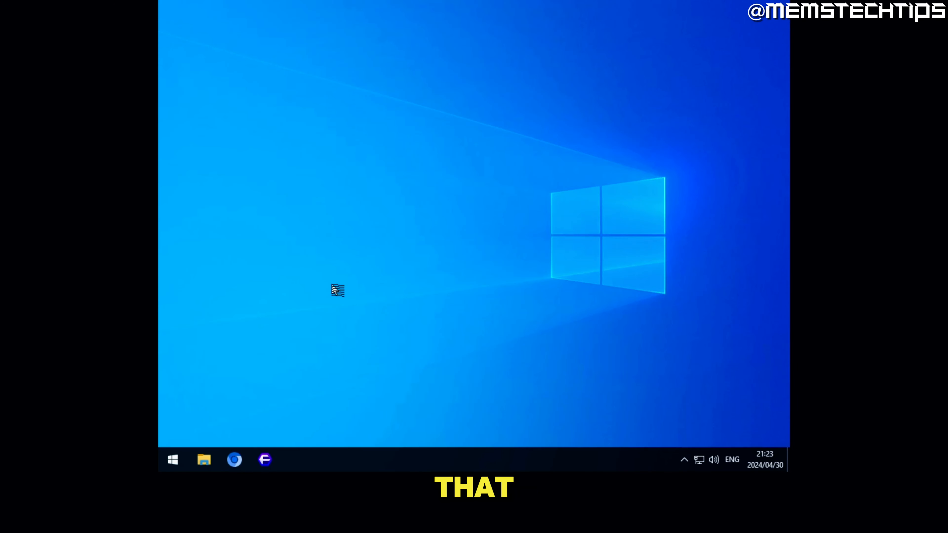
Step: Permanently delete OOAPB.exe from the Downloads folder, check the Recycle Bin, and close File Explorer
{"action": "left_click", "coordinate": [196, 468]}
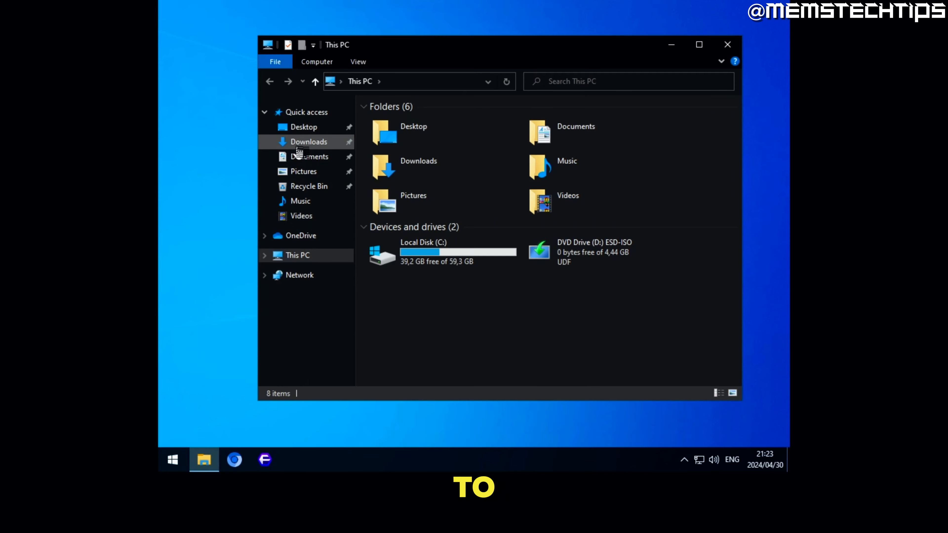
{"action": "left_click", "coordinate": [309, 142]}
{"action": "left_click_drag", "start_coordinate": [453, 179], "coordinate": [398, 141]}
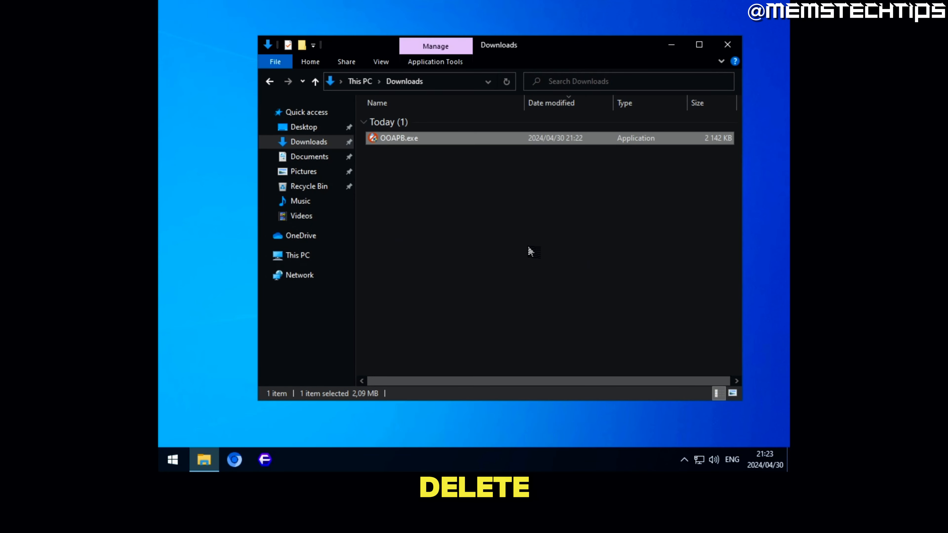
{"action": "key", "text": "shift+Delete"}
{"action": "key", "text": "Return"}
{"action": "left_click", "coordinate": [322, 186]}
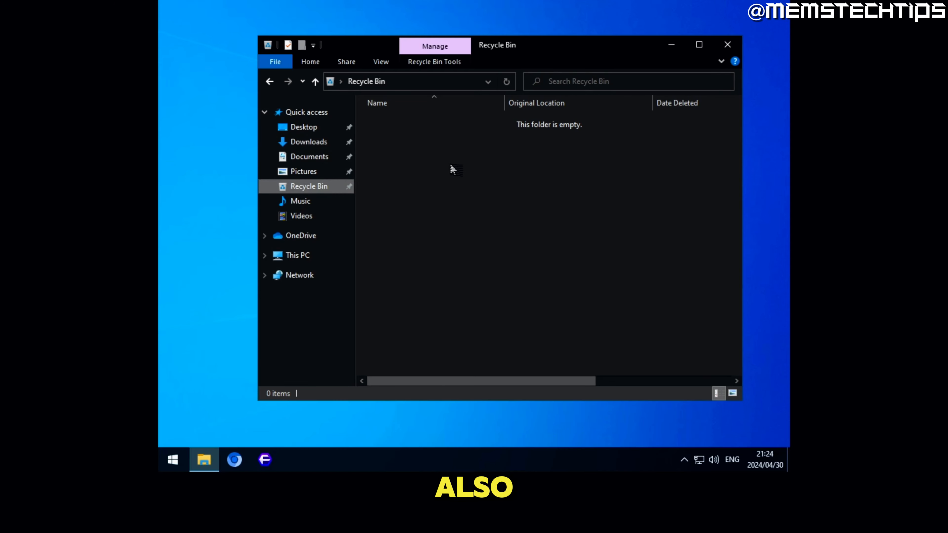
{"action": "left_click", "coordinate": [730, 45]}
Step: Uninstall OneDrive starting from its Start menu entry, close Programs and Features, and check the app list
{"action": "key", "text": "super"}
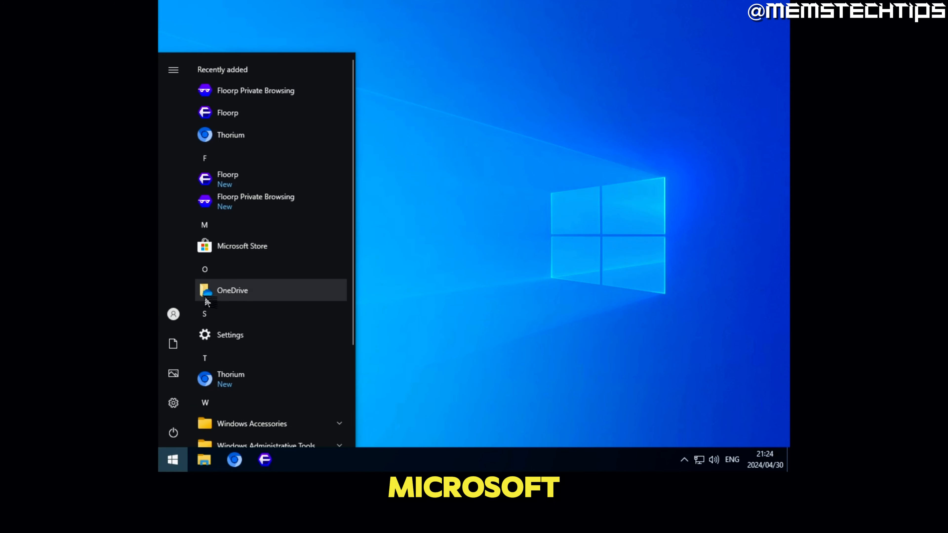
{"action": "right_click", "coordinate": [243, 293]}
{"action": "left_click", "coordinate": [256, 338]}
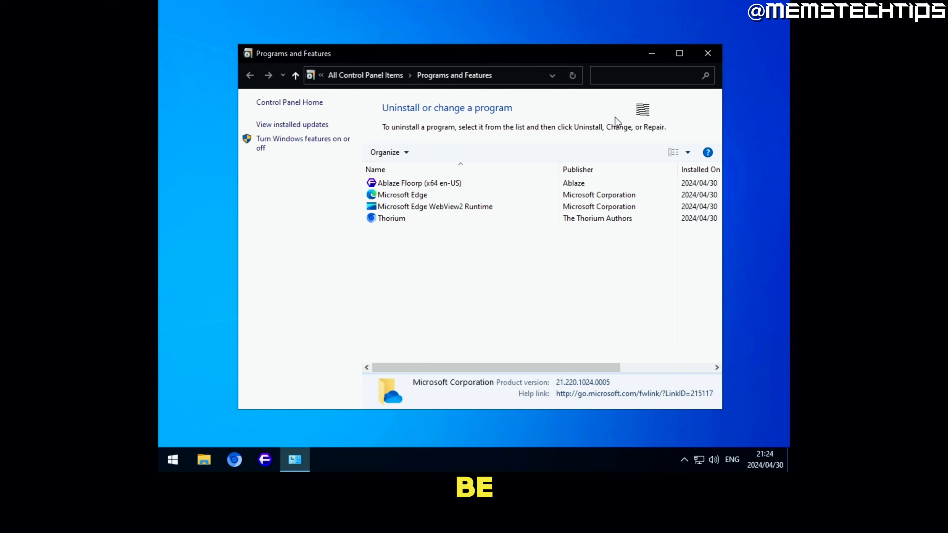
{"action": "left_click", "coordinate": [708, 54]}
{"action": "left_click", "coordinate": [173, 460]}
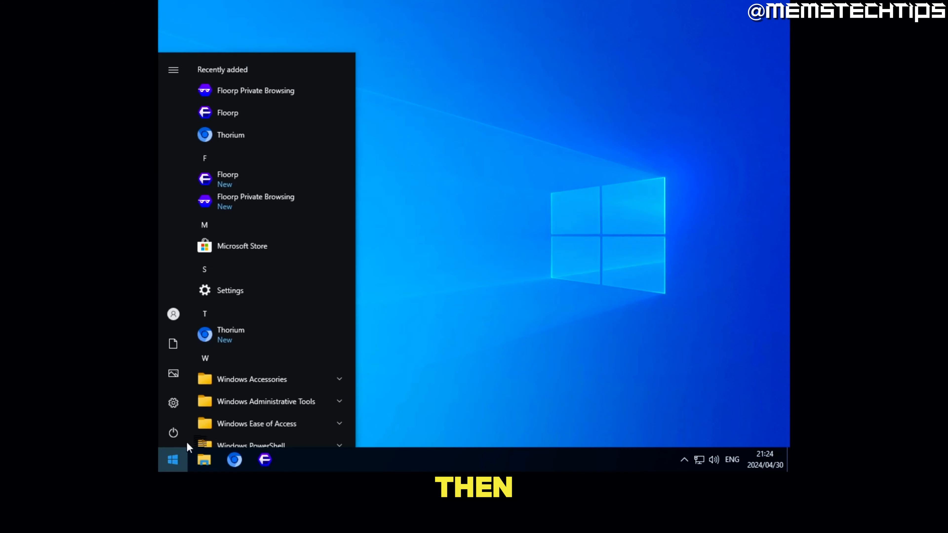
{"action": "left_click", "coordinate": [446, 255]}
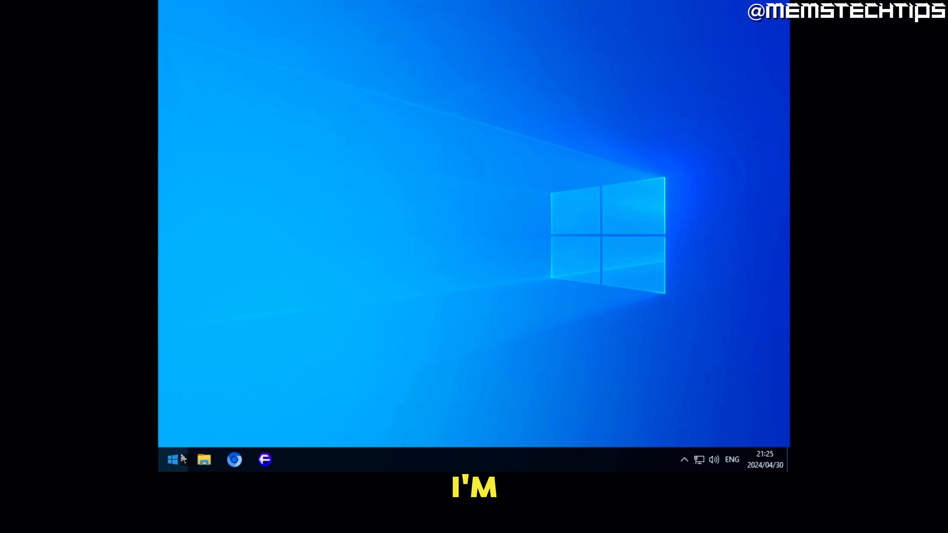
Step: Remove the Microsoft Store by running "Get-AppxPackage *Microsoft.WindowsStore* | Remove-AppxPackage" in administrator PowerShell, and check the Start menu app list
{"action": "right_click", "coordinate": [172, 463]}
{"action": "left_click", "coordinate": [269, 275]}
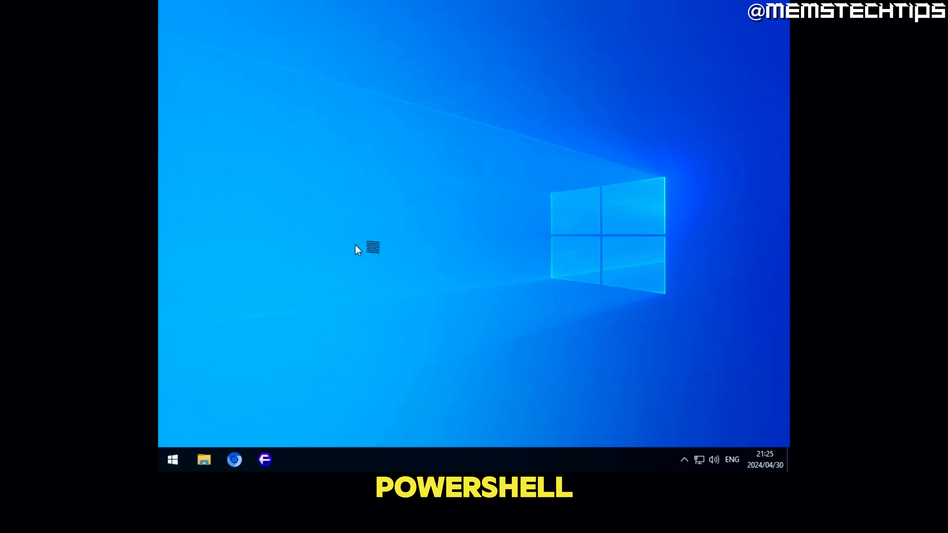
{"action": "right_click", "coordinate": [307, 99]}
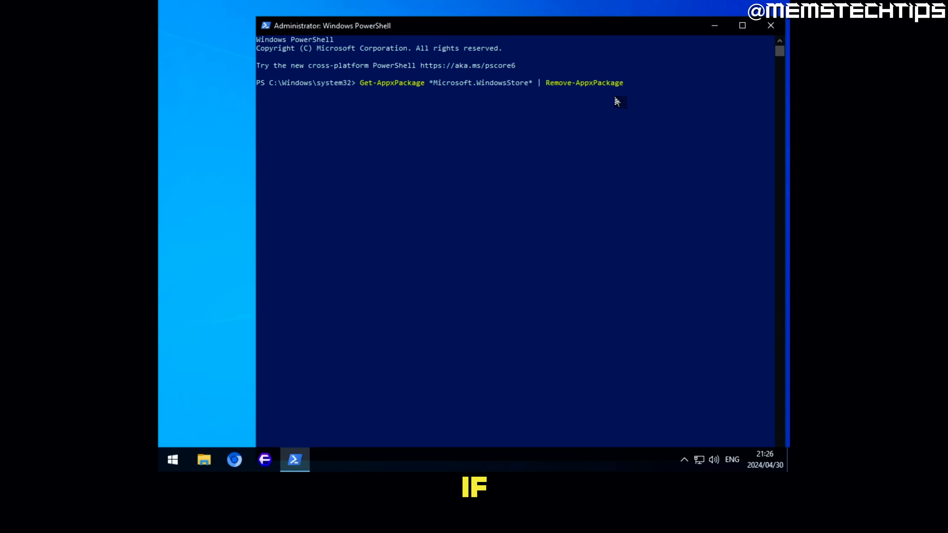
{"action": "key", "text": "Return"}
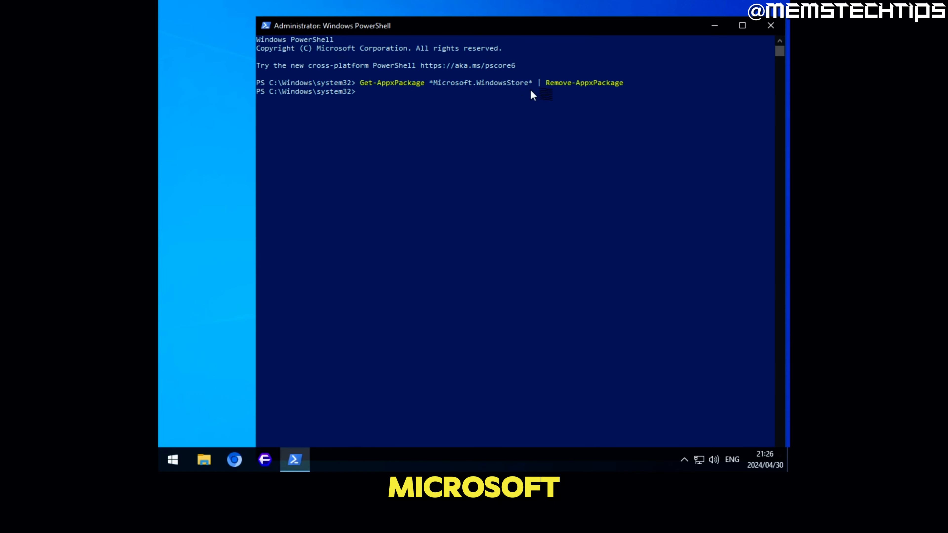
{"action": "left_click", "coordinate": [771, 27]}
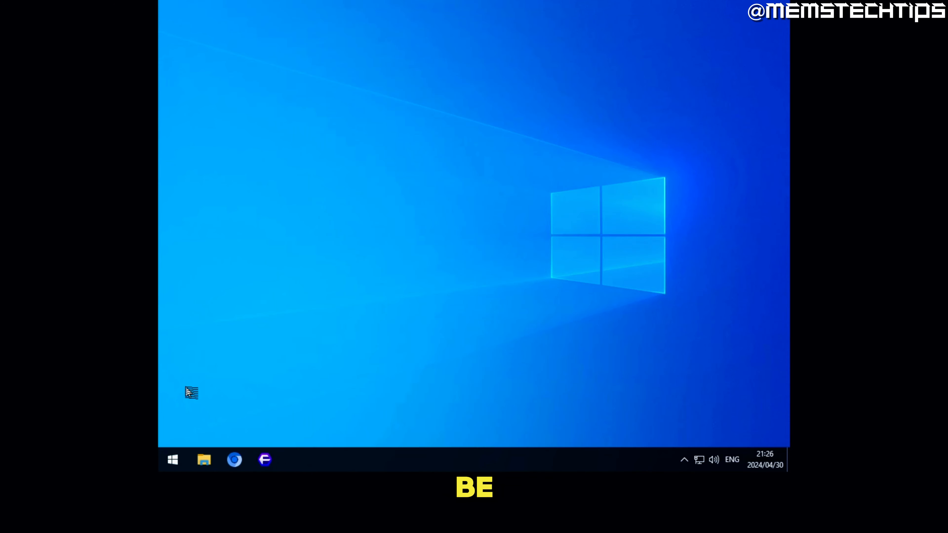
{"action": "left_click", "coordinate": [173, 460]}
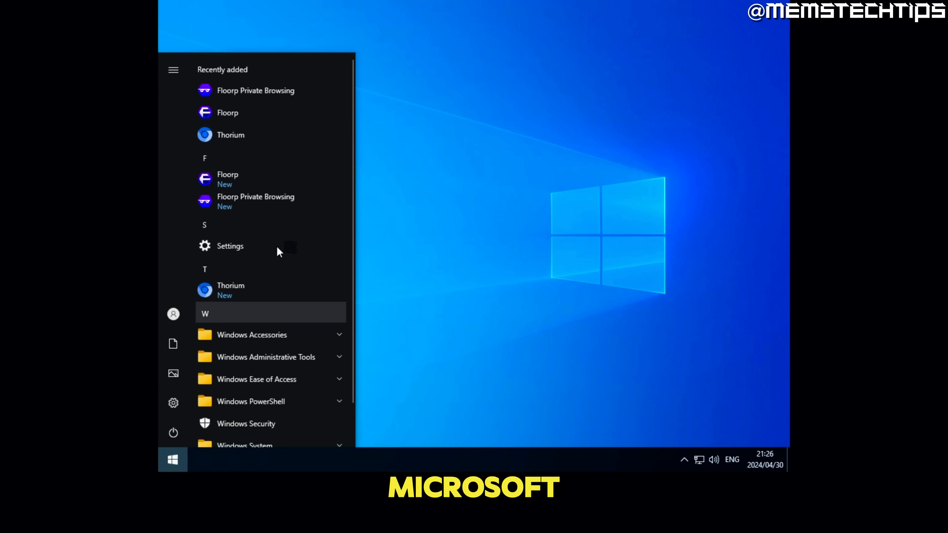
{"action": "scroll", "coordinate": [339, 254], "scroll_direction": "down", "scroll_amount": 2}
{"action": "scroll", "coordinate": [293, 381], "scroll_direction": "up", "scroll_amount": 2}
{"action": "key", "text": "super"}
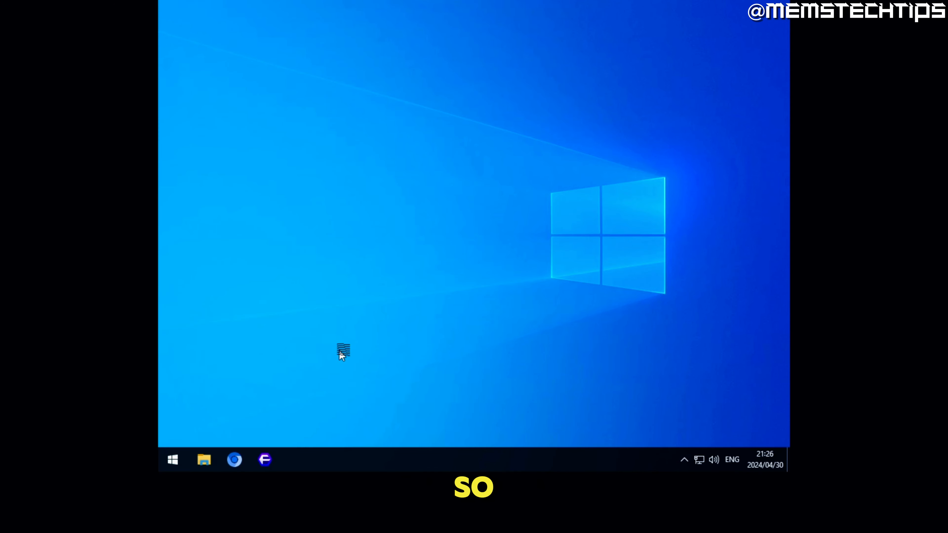
Step: In the system's Notifications & actions settings, turn off notifications from apps and other senders and the Windows welcome experience
{"action": "left_click", "coordinate": [172, 460]}
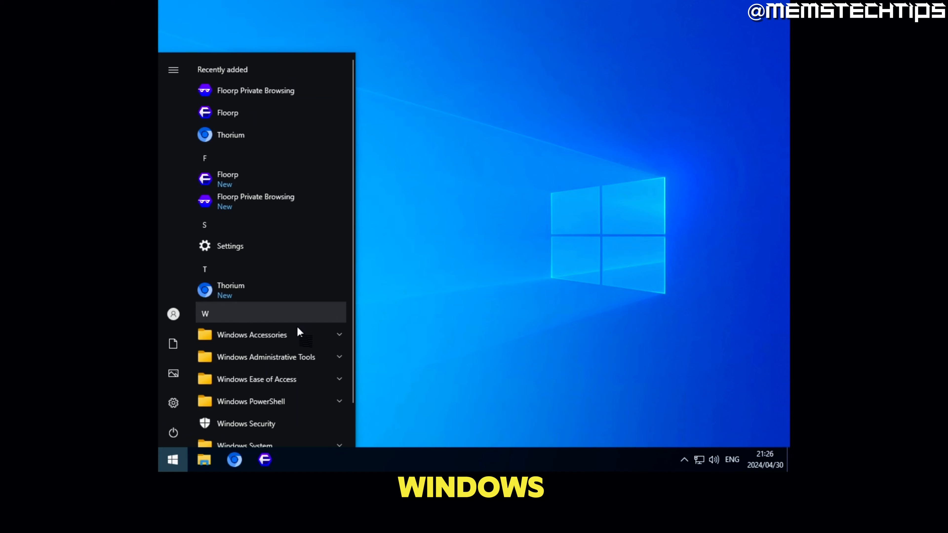
{"action": "left_click", "coordinate": [173, 399]}
{"action": "left_click", "coordinate": [301, 195]}
{"action": "left_click", "coordinate": [230, 196]}
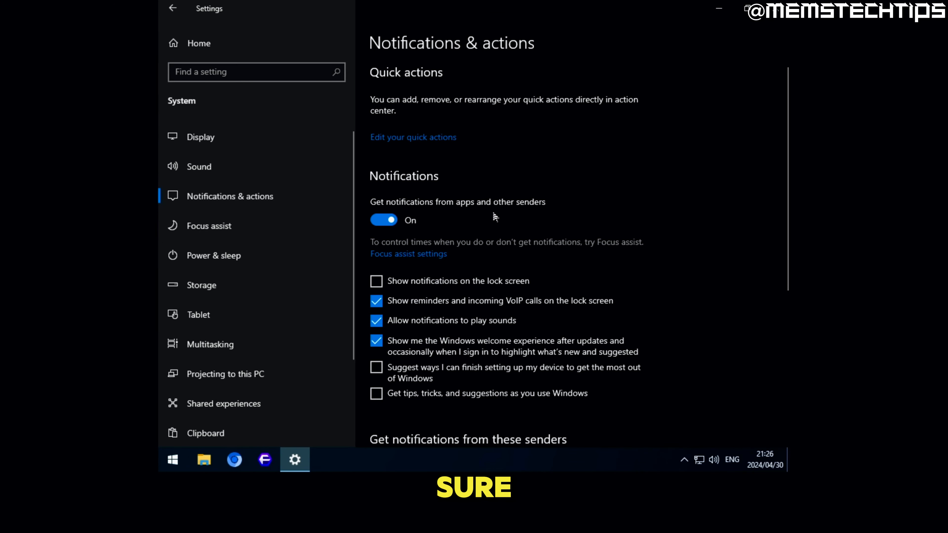
{"action": "scroll", "coordinate": [391, 267], "scroll_direction": "down", "scroll_amount": 1}
{"action": "left_click", "coordinate": [388, 157]}
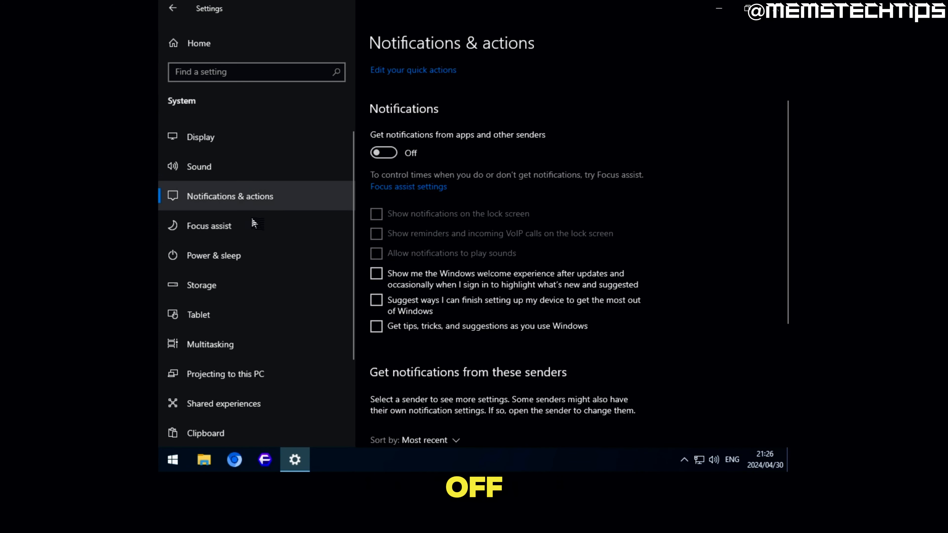
Step: Change the mode used when signing in within the system's Tablet settings
{"action": "scroll", "coordinate": [230, 258], "scroll_direction": "down", "scroll_amount": 2}
{"action": "left_click", "coordinate": [230, 258]}
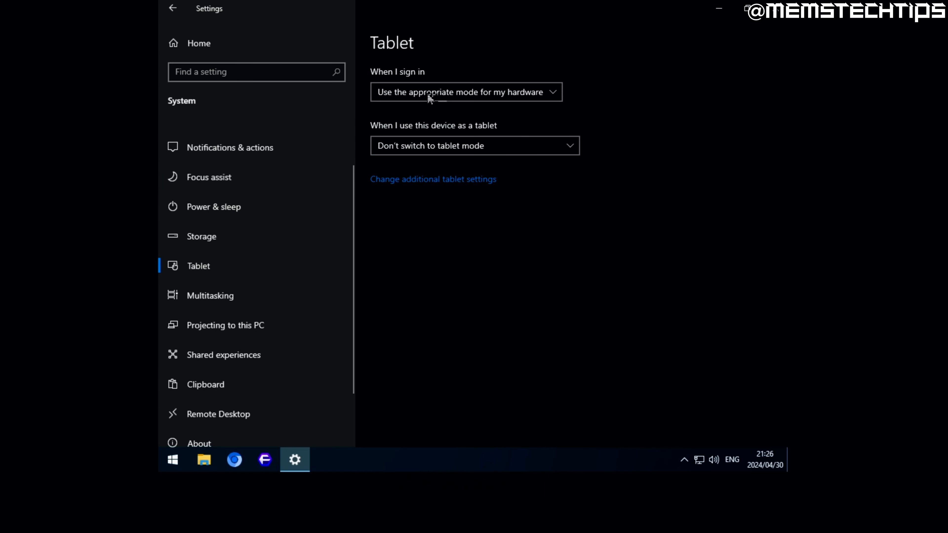
{"action": "left_click", "coordinate": [430, 96]}
{"action": "left_click", "coordinate": [429, 70]}
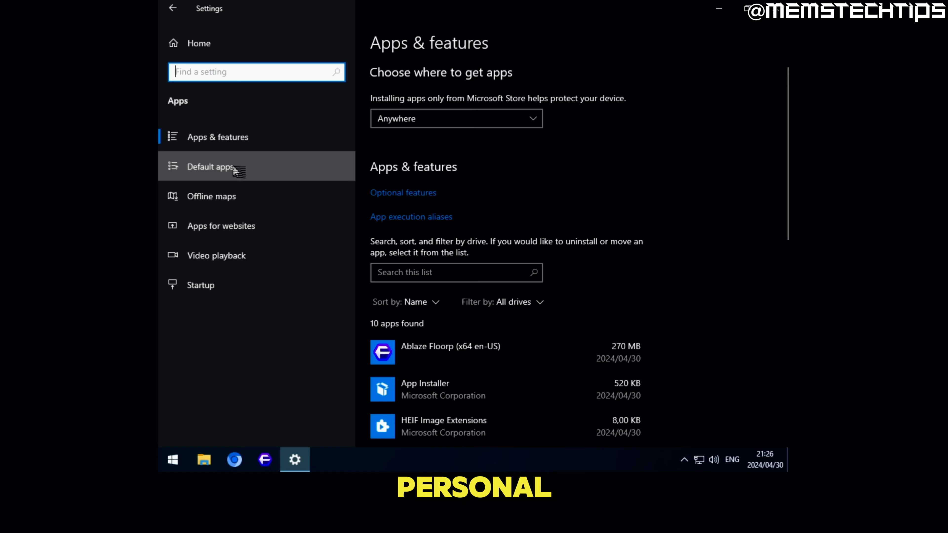
Step: Change the default web browser from Microsoft Edge to another installed browser, dismissing the suggestion to try Edge
{"action": "left_click", "coordinate": [293, 171]}
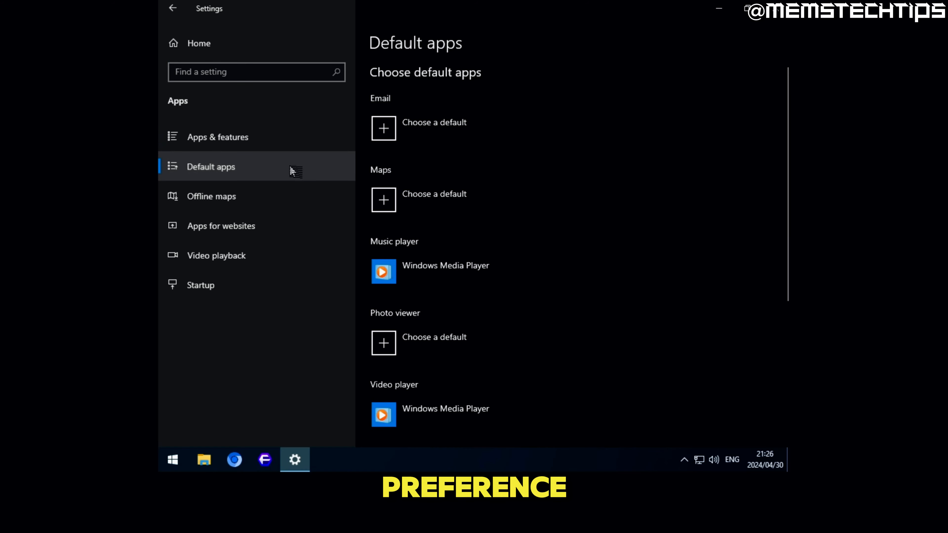
{"action": "scroll", "coordinate": [568, 196], "scroll_direction": "down", "scroll_amount": 3}
{"action": "scroll", "coordinate": [568, 197], "scroll_direction": "down", "scroll_amount": 2}
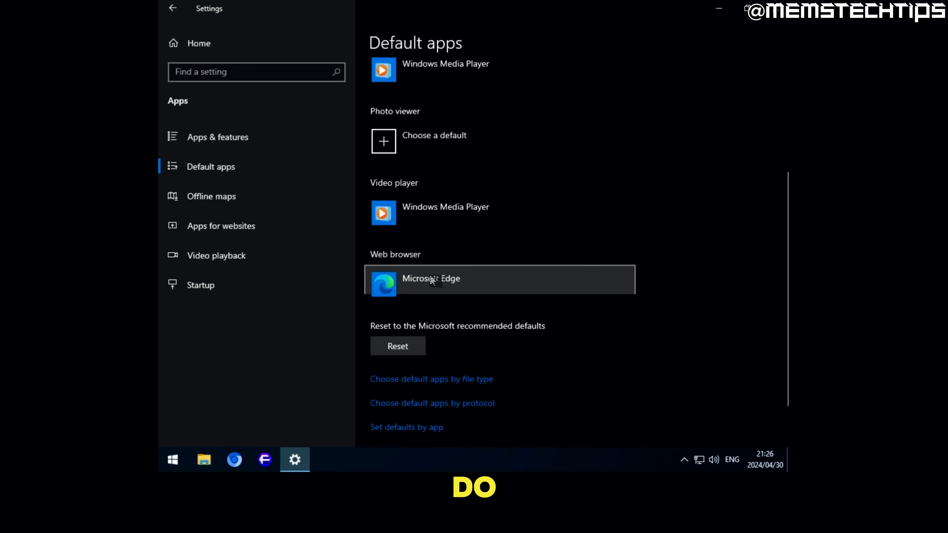
{"action": "left_click", "coordinate": [434, 280]}
{"action": "left_click", "coordinate": [546, 235]}
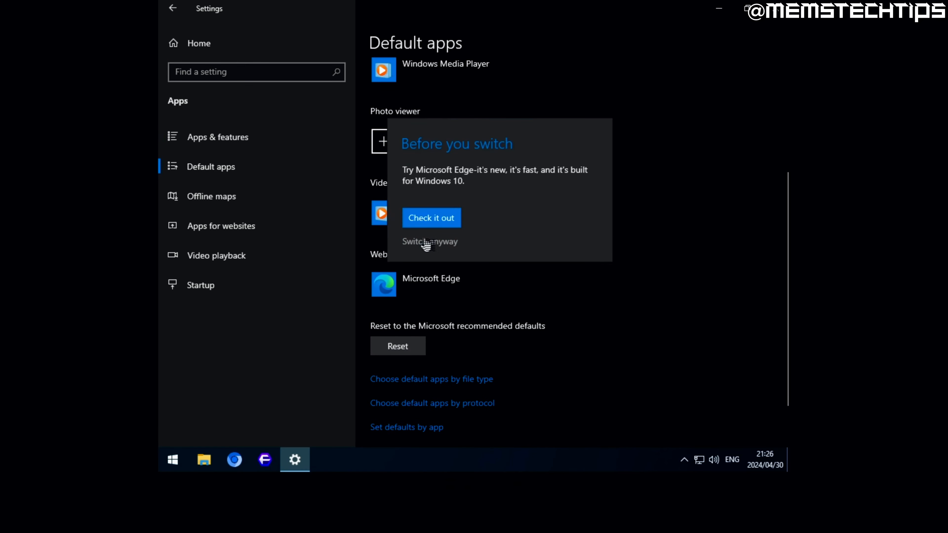
{"action": "left_click", "coordinate": [427, 242]}
Step: Go through the privacy settings, including diagnostics and notifications, and turn off letting apps run in the background
{"action": "left_click", "coordinate": [220, 197]}
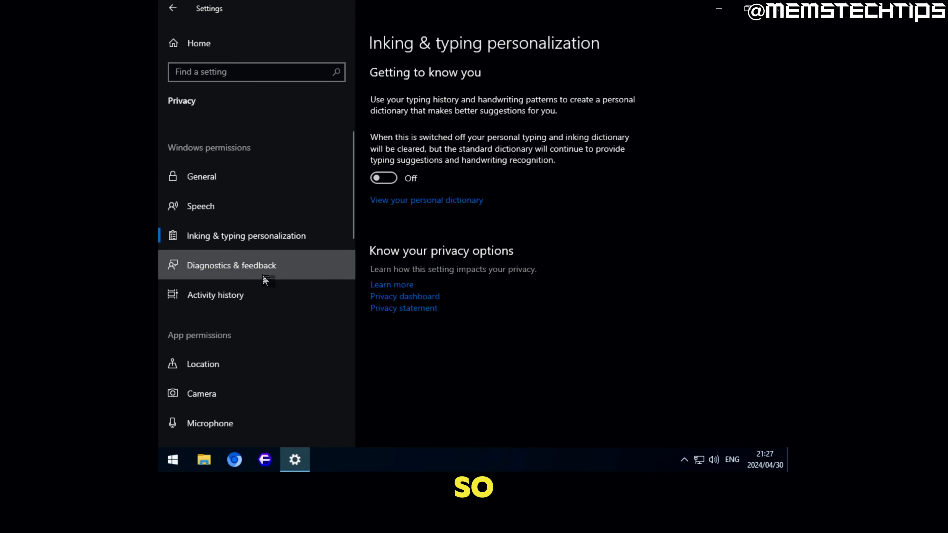
{"action": "left_click", "coordinate": [261, 267]}
{"action": "scroll", "coordinate": [425, 203], "scroll_direction": "down", "scroll_amount": 10}
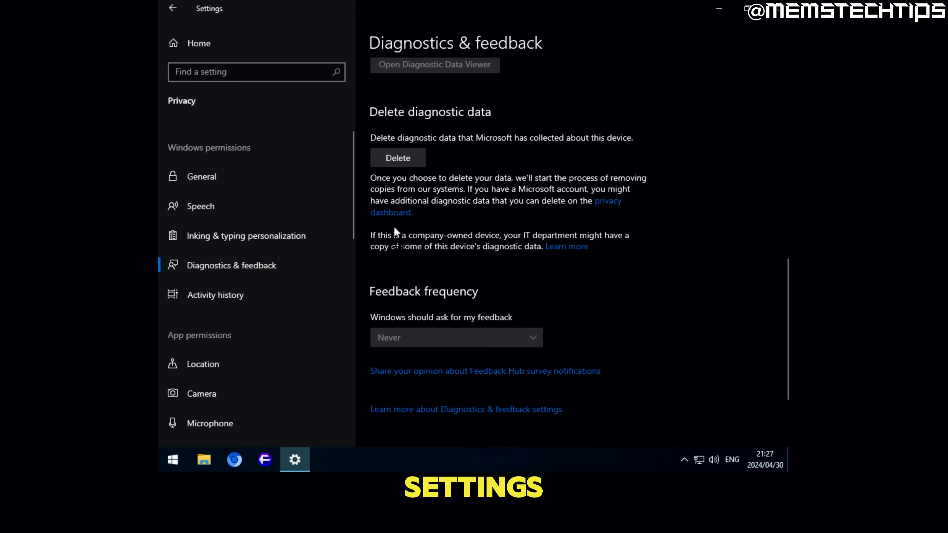
{"action": "left_click", "coordinate": [217, 295]}
{"action": "scroll", "coordinate": [424, 178], "scroll_direction": "down", "scroll_amount": 5}
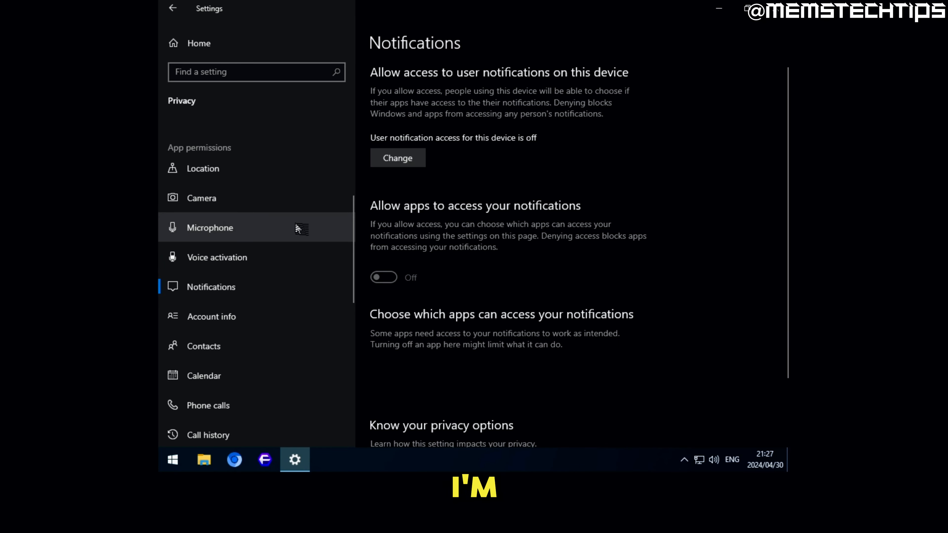
{"action": "scroll", "coordinate": [297, 227], "scroll_direction": "down", "scroll_amount": 6}
{"action": "left_click", "coordinate": [247, 360]}
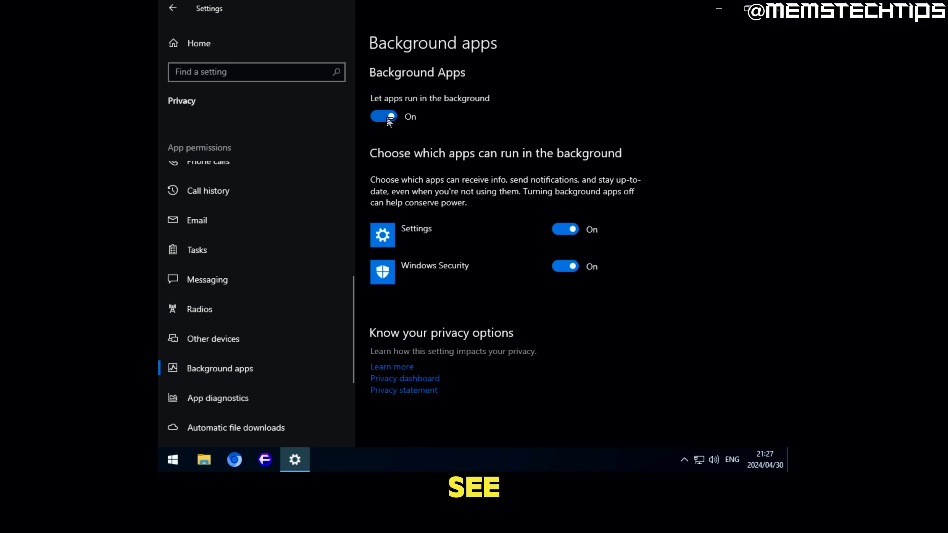
{"action": "left_click", "coordinate": [386, 120]}
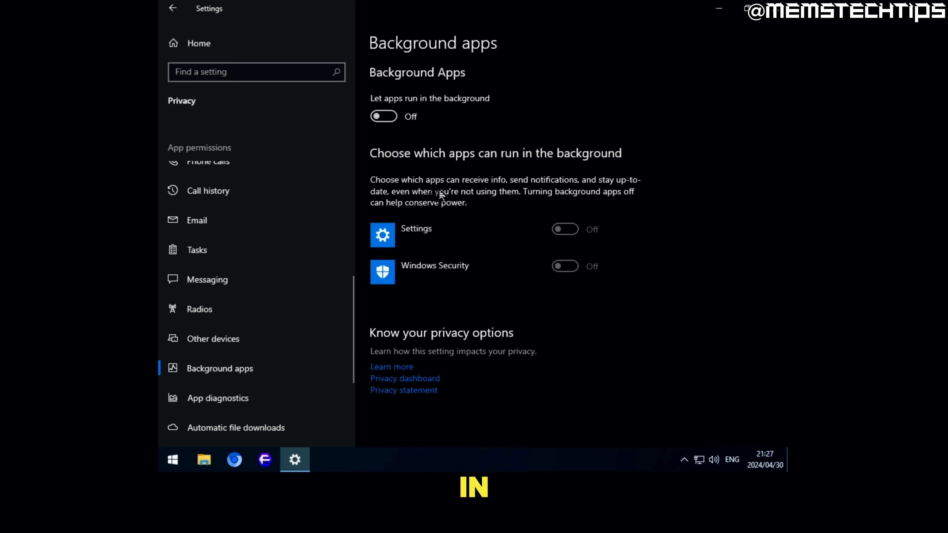
Step: Return to the Settings home page, look over the categories and close Settings
{"action": "left_click", "coordinate": [250, 48]}
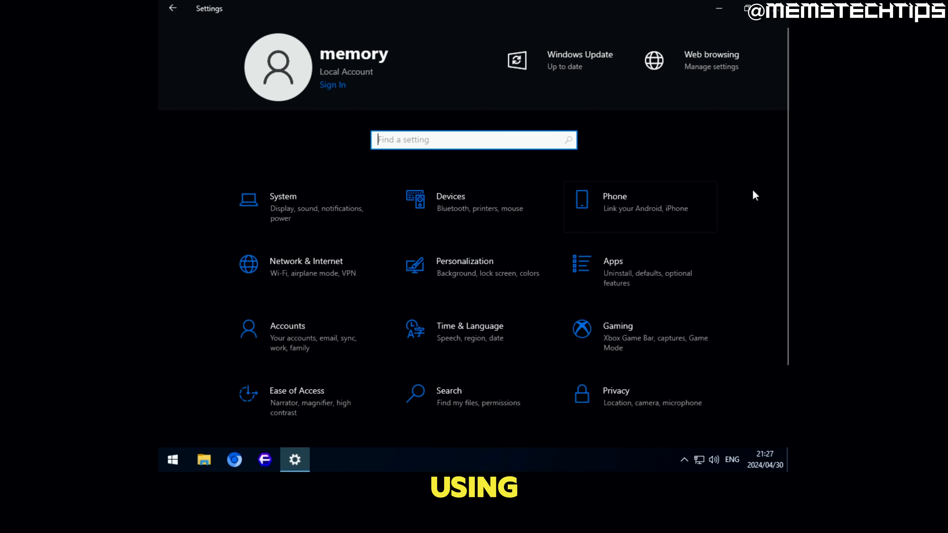
{"action": "scroll", "coordinate": [749, 209], "scroll_direction": "down", "scroll_amount": 3}
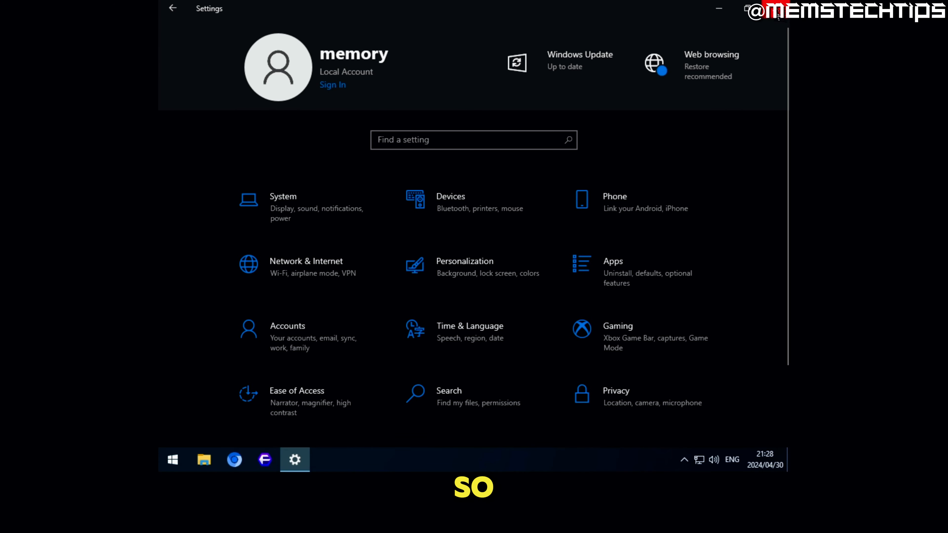
{"action": "left_click", "coordinate": [774, 8]}
Step: Look in the Downloads folder in File Explorer and close its window
{"action": "left_click", "coordinate": [171, 462]}
{"action": "left_click", "coordinate": [437, 328]}
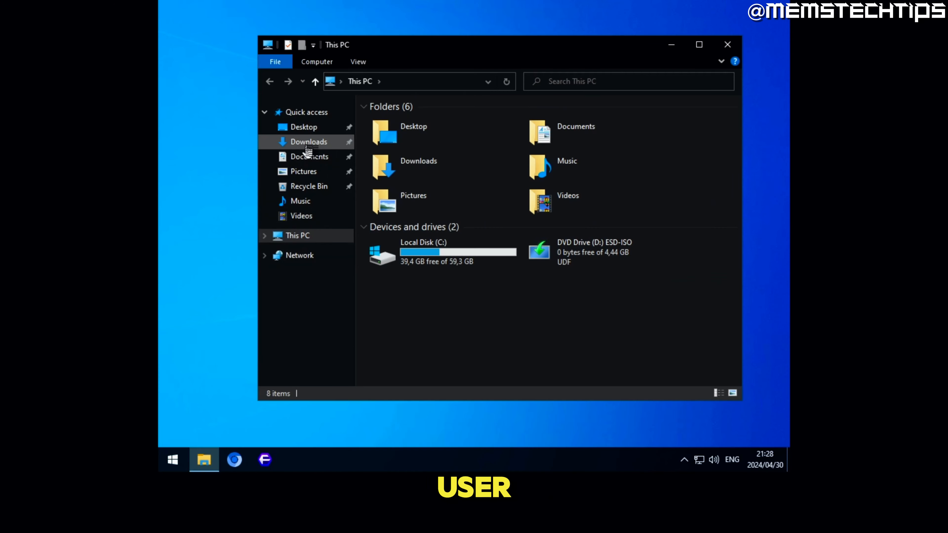
{"action": "left_click", "coordinate": [307, 149]}
{"action": "left_click", "coordinate": [728, 45]}
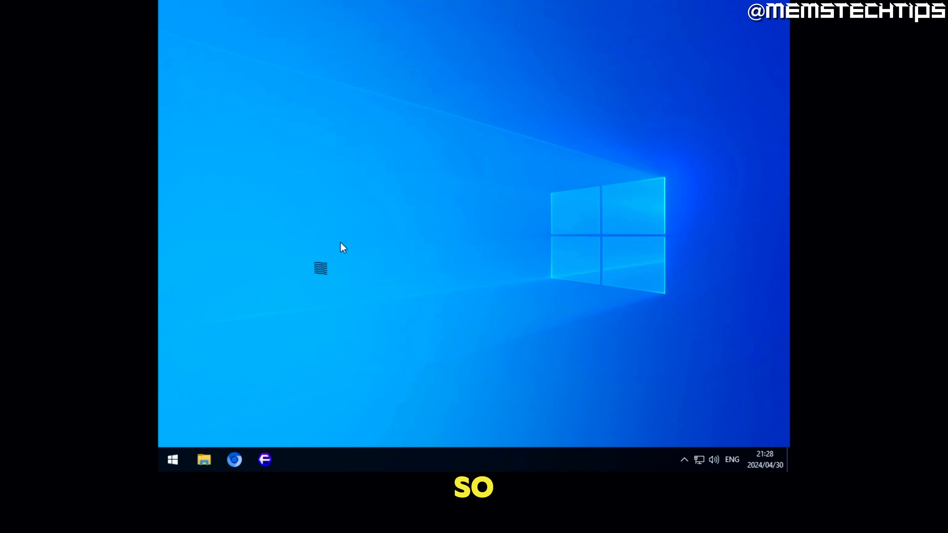
Step: Restart the computer
{"action": "left_click", "coordinate": [172, 460]}
{"action": "left_click", "coordinate": [173, 433]}
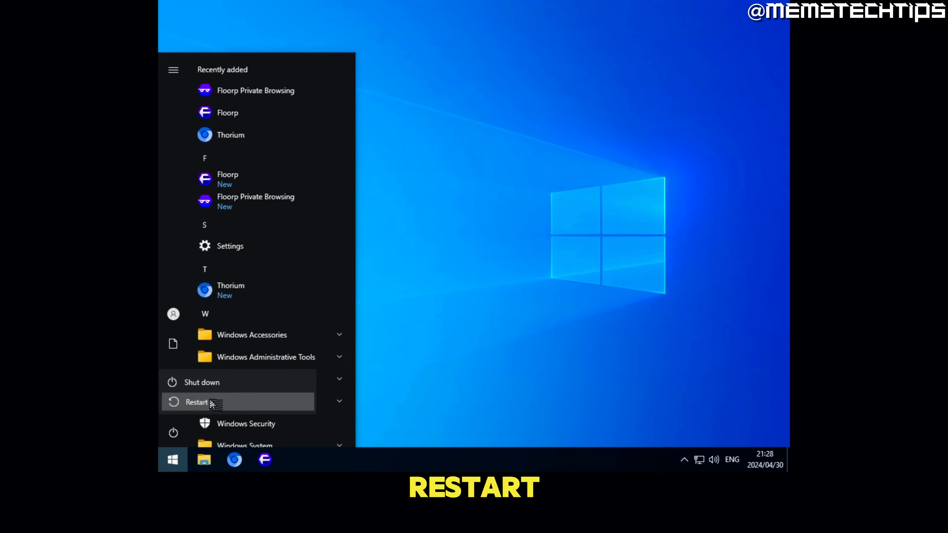
{"action": "left_click", "coordinate": [211, 401]}
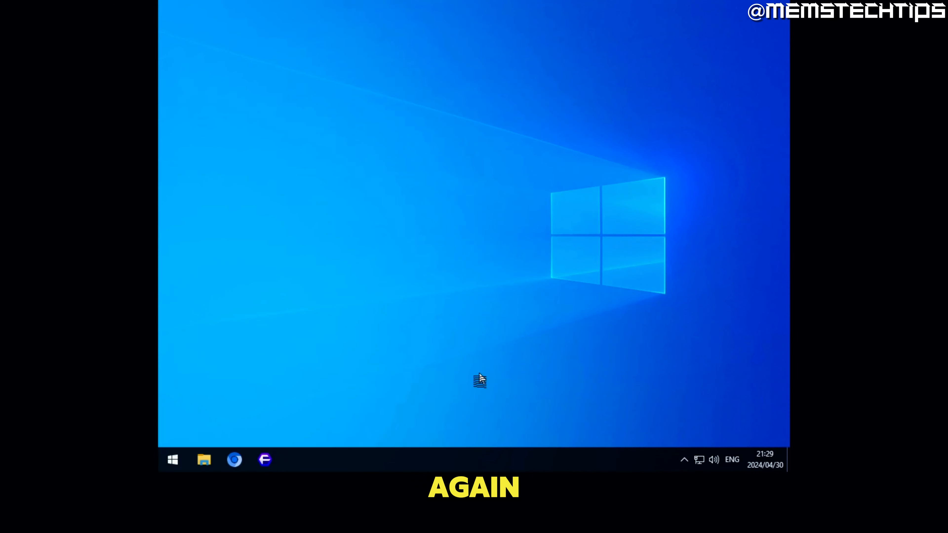
Step: Check the CPU performance figures in Task Manager and close it
{"action": "right_click", "coordinate": [478, 458]}
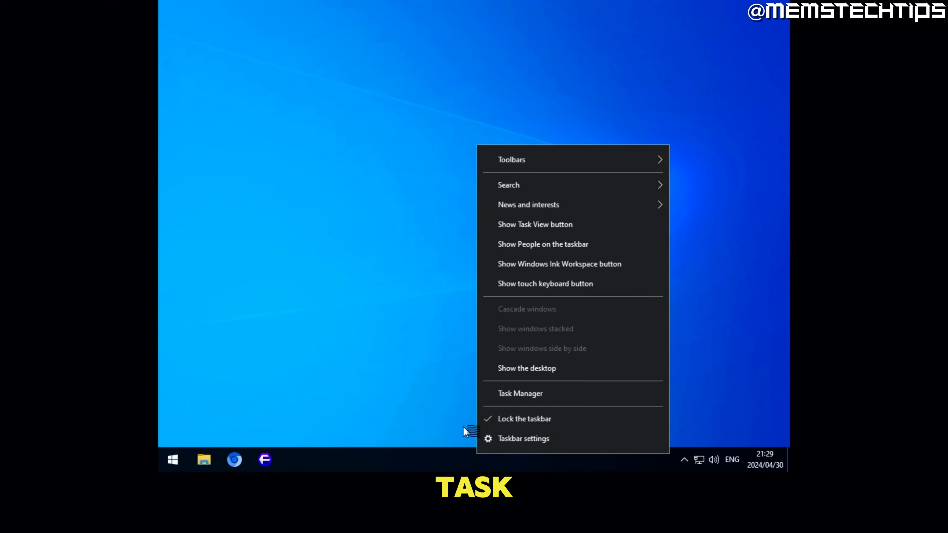
{"action": "left_click", "coordinate": [511, 393]}
{"action": "left_click", "coordinate": [334, 63]}
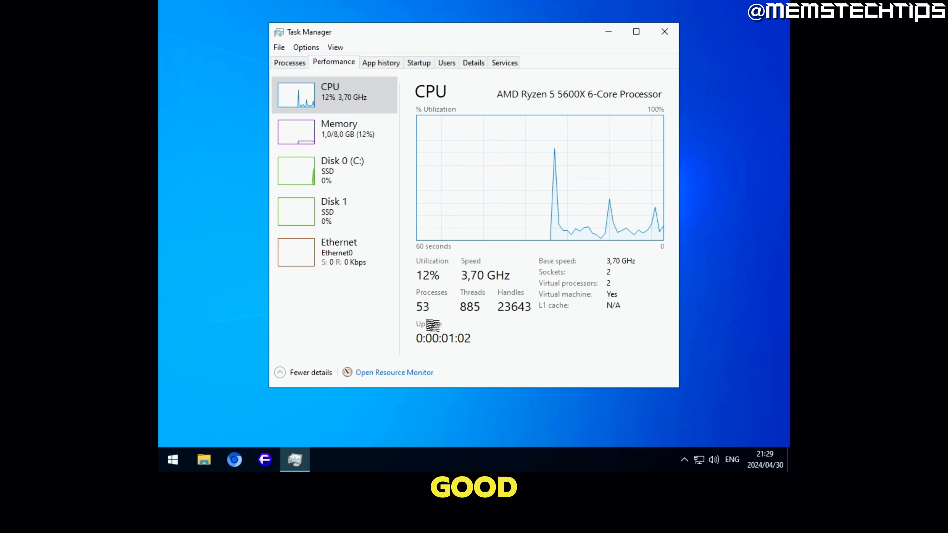
{"action": "left_click", "coordinate": [665, 32]}
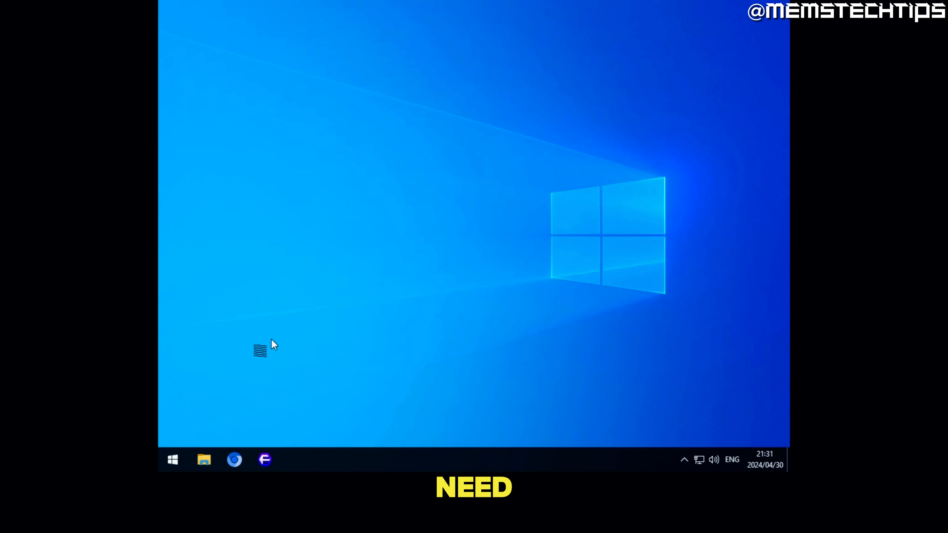
Step: Search for "disk management", open the disk partitions tool and initialize Disk 1 with the GPT partition style
{"action": "left_click", "coordinate": [174, 461]}
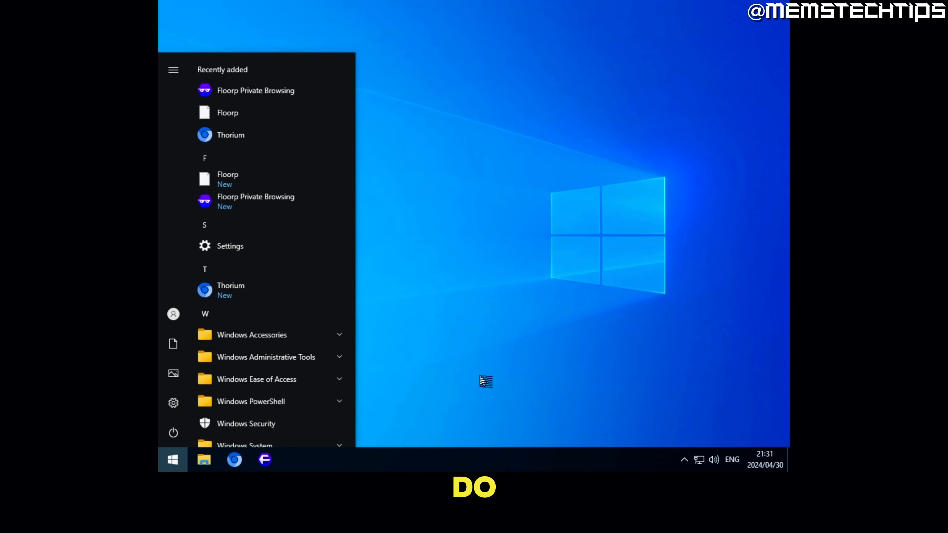
{"action": "type", "text": "disk mana"}
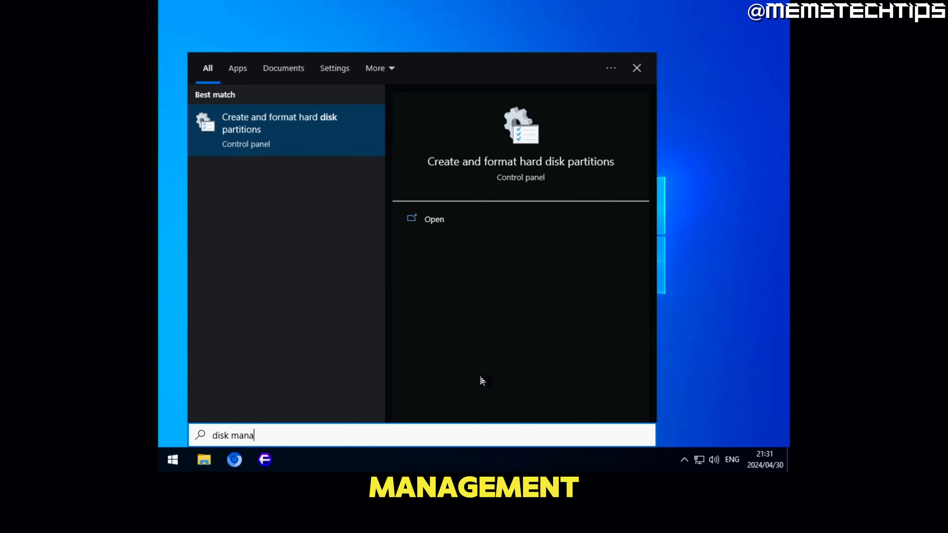
{"action": "type", "text": "gement"}
{"action": "left_click", "coordinate": [292, 127]}
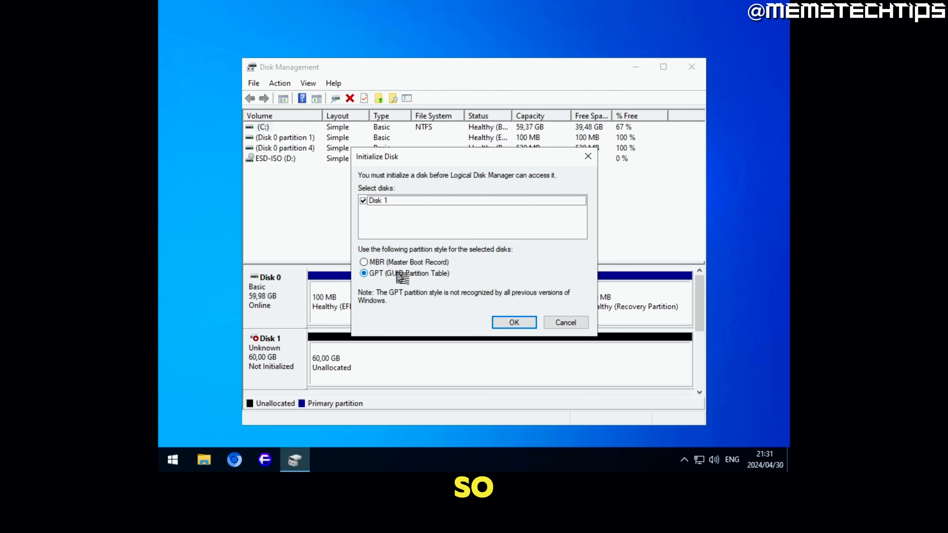
{"action": "left_click", "coordinate": [514, 322]}
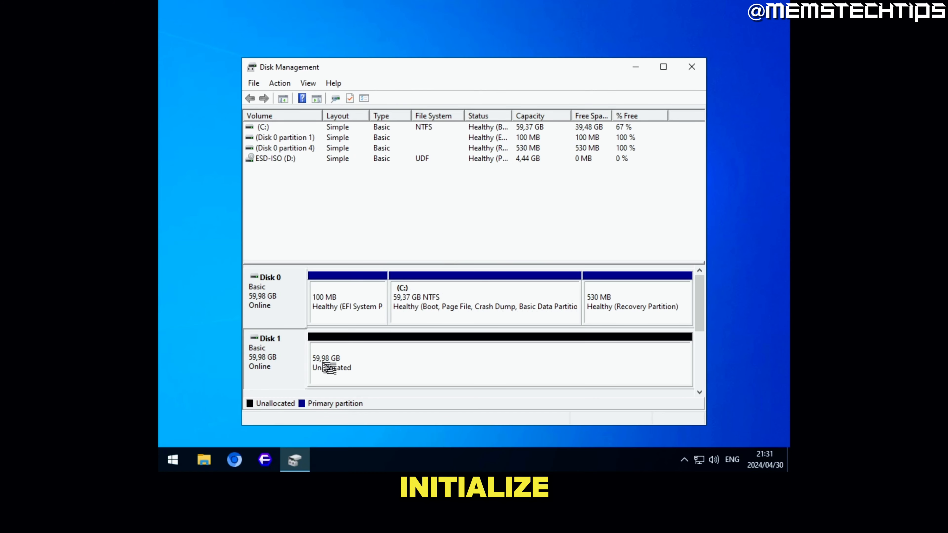
Step: Start a new simple volume on Disk 1's unallocated space, using the full 61422 MB and drive letter E
{"action": "left_click", "coordinate": [336, 367]}
{"action": "left_click_drag", "start_coordinate": [464, 71], "coordinate": [469, 21]}
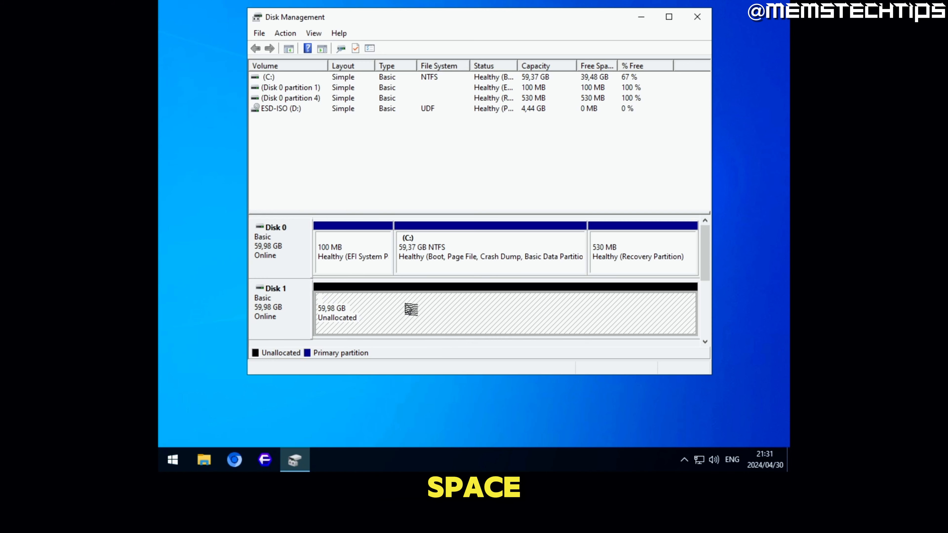
{"action": "right_click", "coordinate": [413, 309]}
{"action": "left_click", "coordinate": [481, 310]}
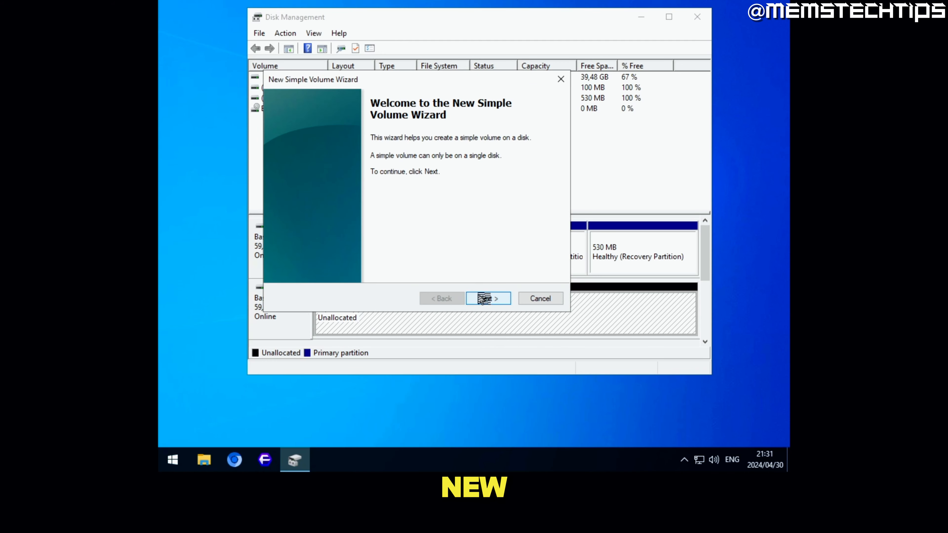
{"action": "left_click", "coordinate": [498, 301]}
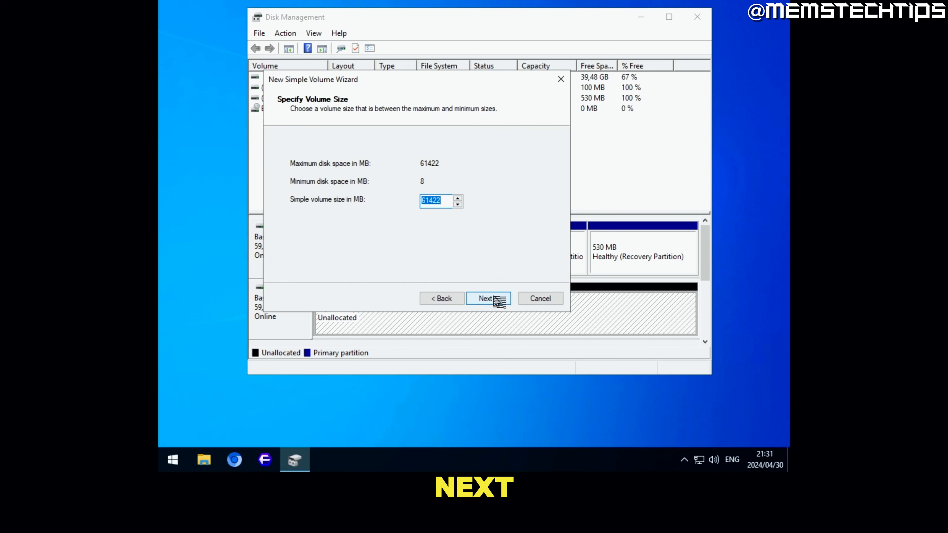
{"action": "left_click", "coordinate": [498, 300]}
{"action": "key", "text": "Return"}
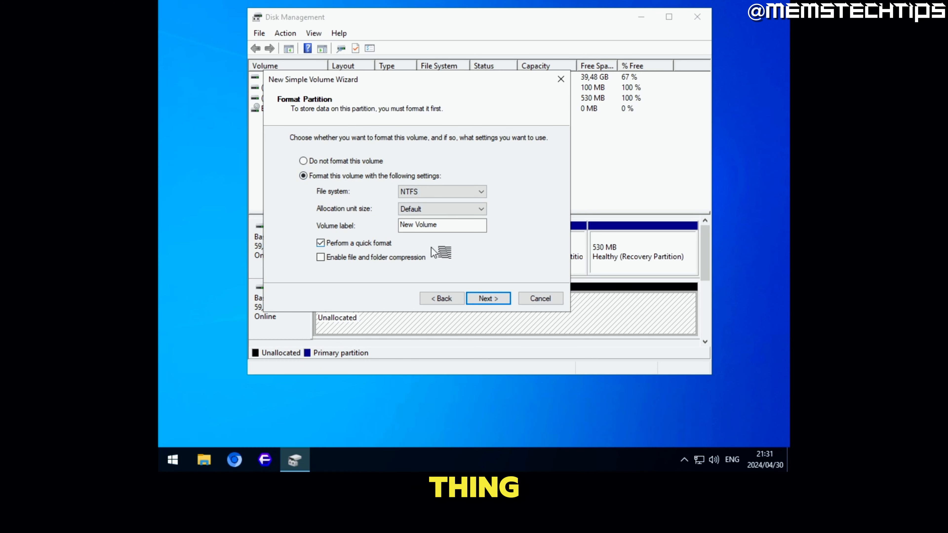
Step: Label the new volume DATA and finish creating it with a quick NTFS format
{"action": "left_click_drag", "start_coordinate": [462, 226], "coordinate": [350, 225]}
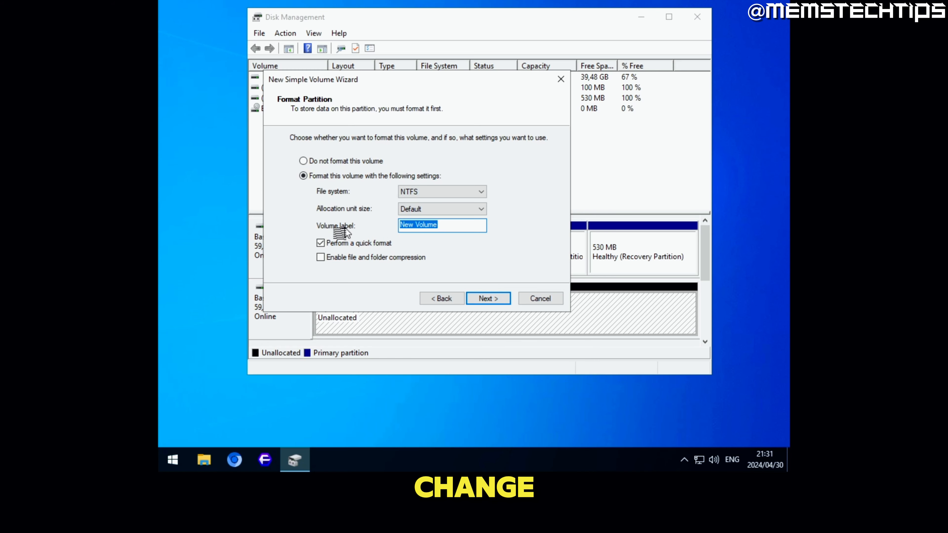
{"action": "type", "text": "DATA"}
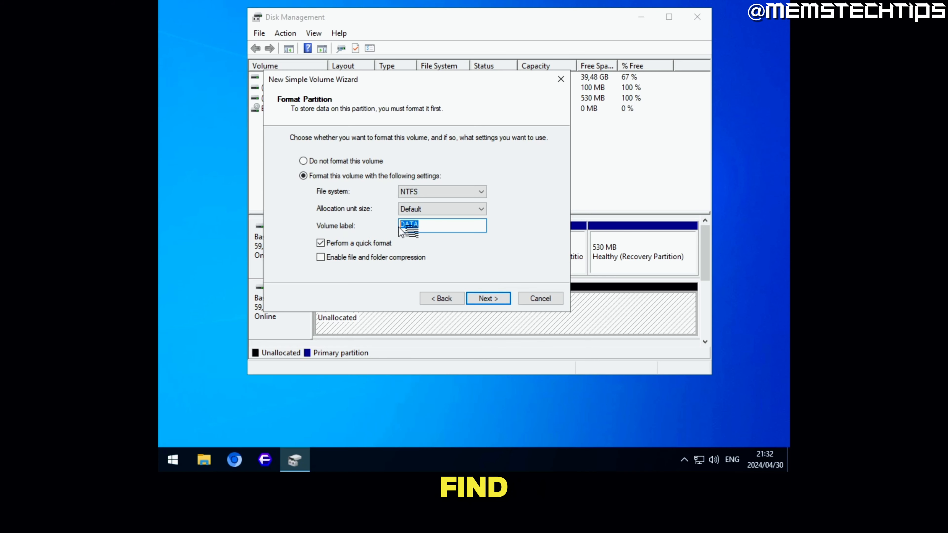
{"action": "left_click", "coordinate": [493, 300]}
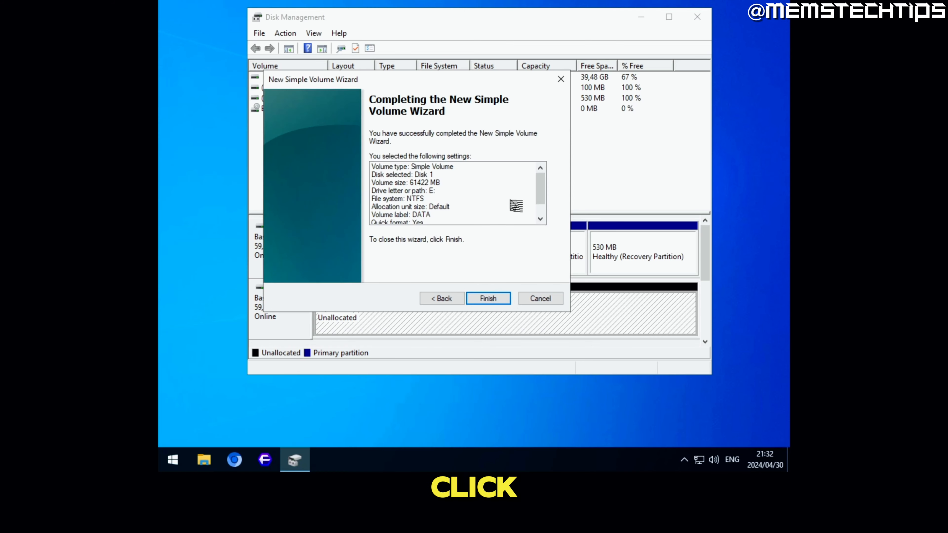
{"action": "left_click", "coordinate": [501, 300]}
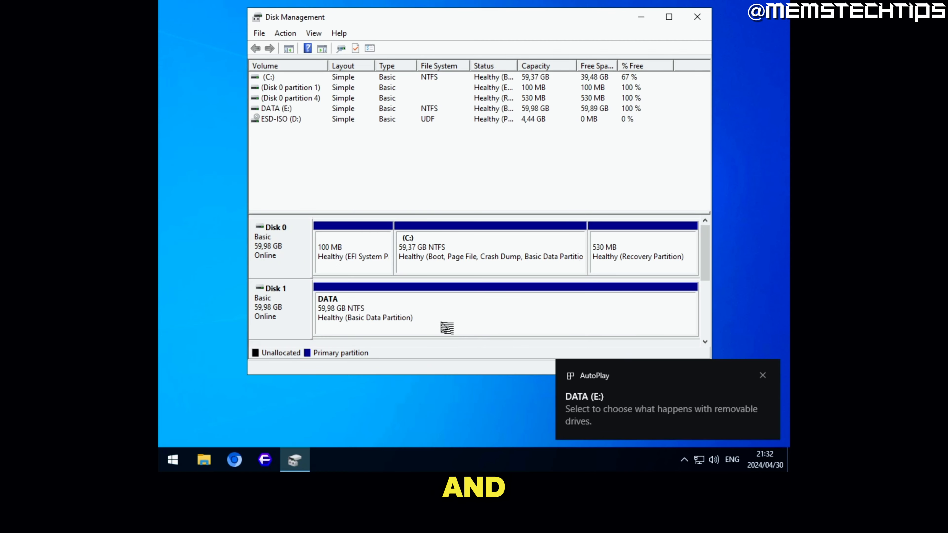
Step: Close Disk Management and examine the C:, D: and DATA (E:) drives under This PC in File Explorer
{"action": "left_click", "coordinate": [709, 22]}
{"action": "left_click", "coordinate": [203, 460]}
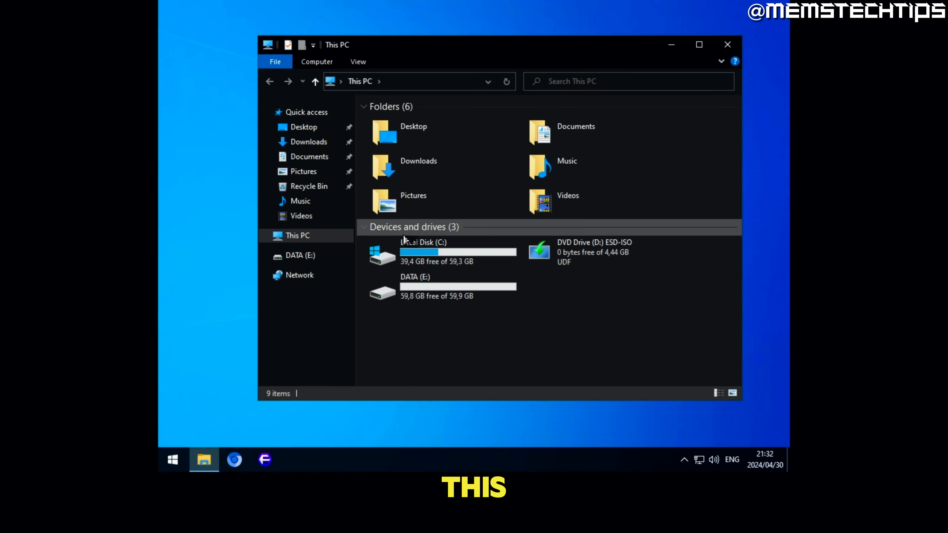
{"action": "left_click", "coordinate": [420, 261]}
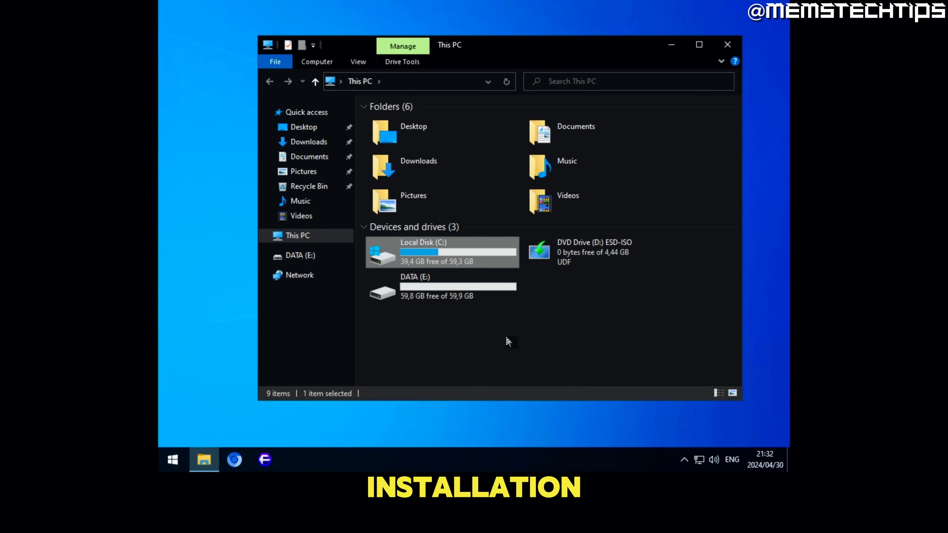
{"action": "left_click", "coordinate": [577, 263]}
{"action": "left_click_drag", "start_coordinate": [707, 252], "coordinate": [599, 277]}
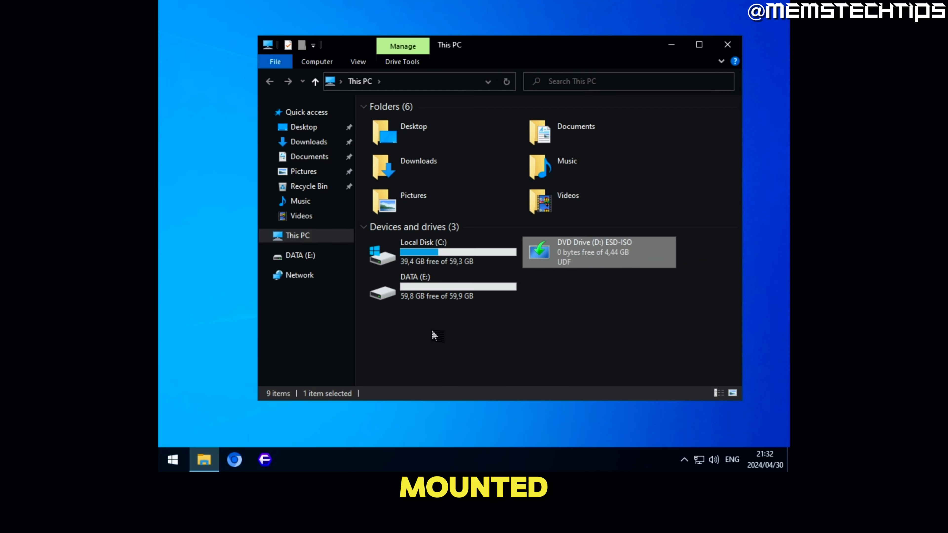
{"action": "left_click", "coordinate": [394, 343]}
{"action": "left_click", "coordinate": [440, 290]}
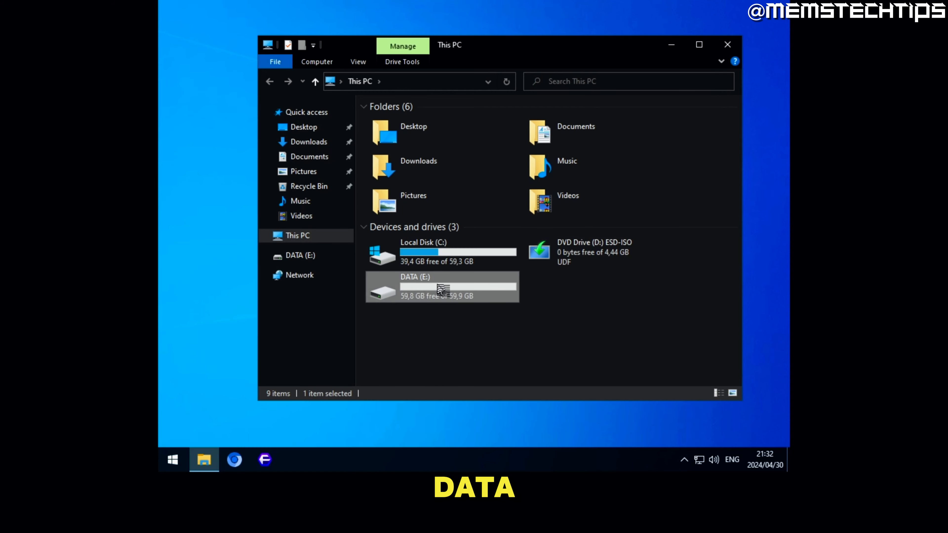
Step: Open the DATA (E:) drive to view its contents, going back to This PC once and reopening the drive
{"action": "double_click", "coordinate": [443, 290]}
{"action": "left_click", "coordinate": [351, 87]}
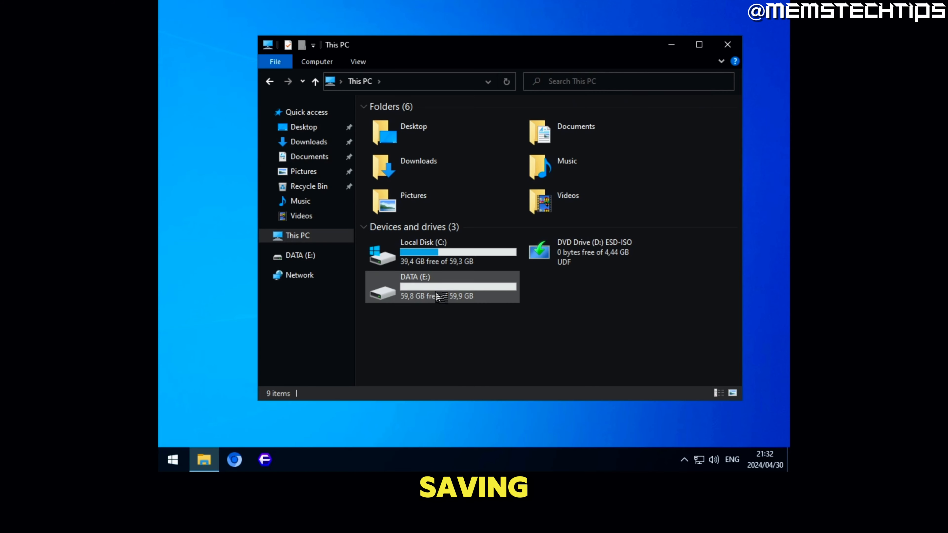
{"action": "double_click", "coordinate": [443, 297]}
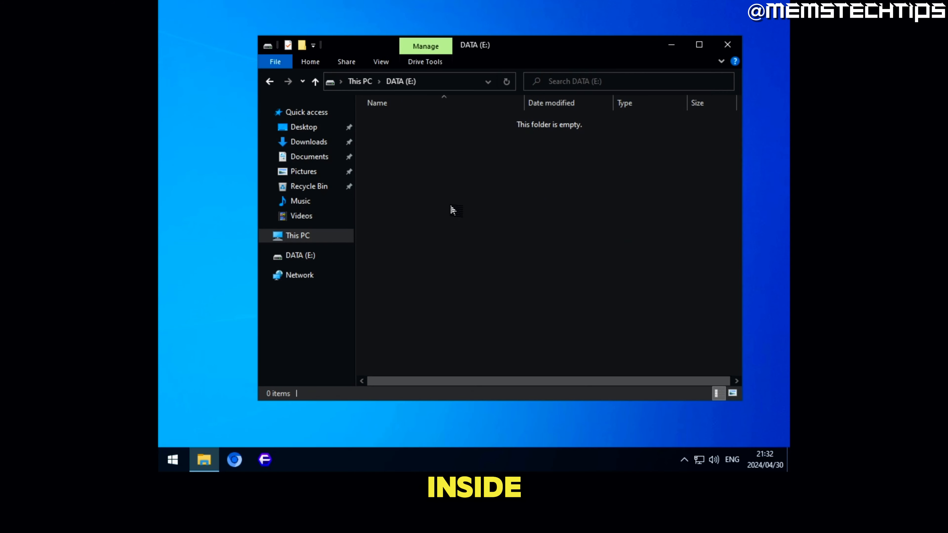
Step: Close the DATA drive window and restart the PC into advanced startup from the Update & Security recovery settings
{"action": "left_click", "coordinate": [728, 45]}
{"action": "left_click", "coordinate": [173, 460]}
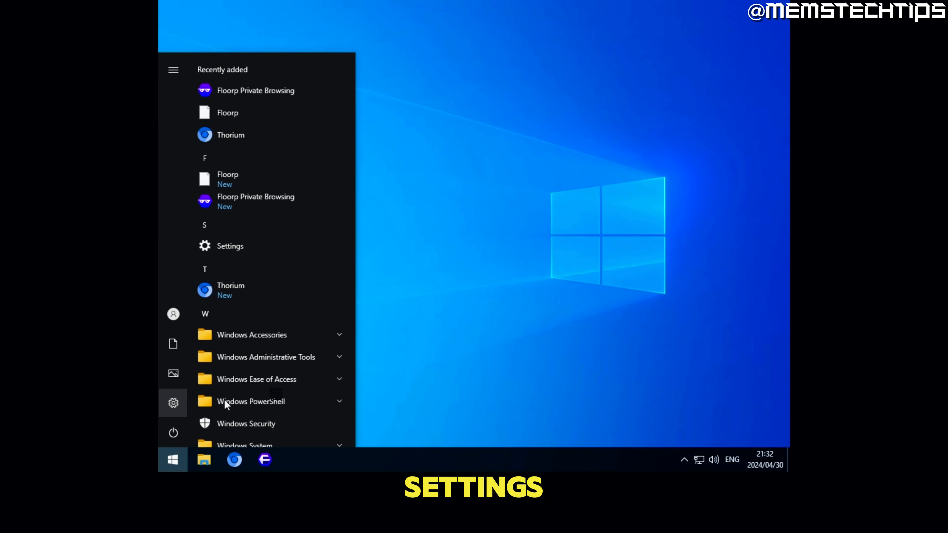
{"action": "left_click", "coordinate": [172, 402]}
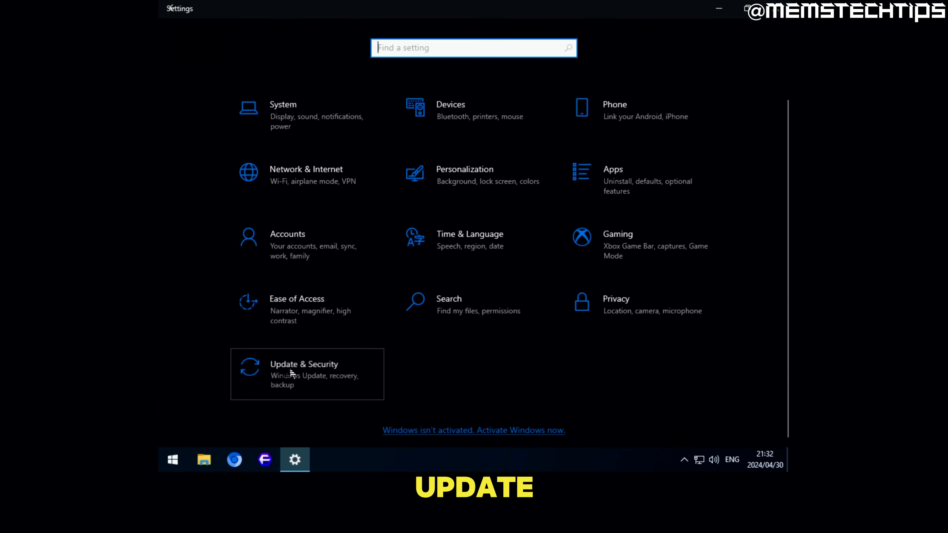
{"action": "left_click", "coordinate": [264, 376]}
{"action": "left_click", "coordinate": [239, 286]}
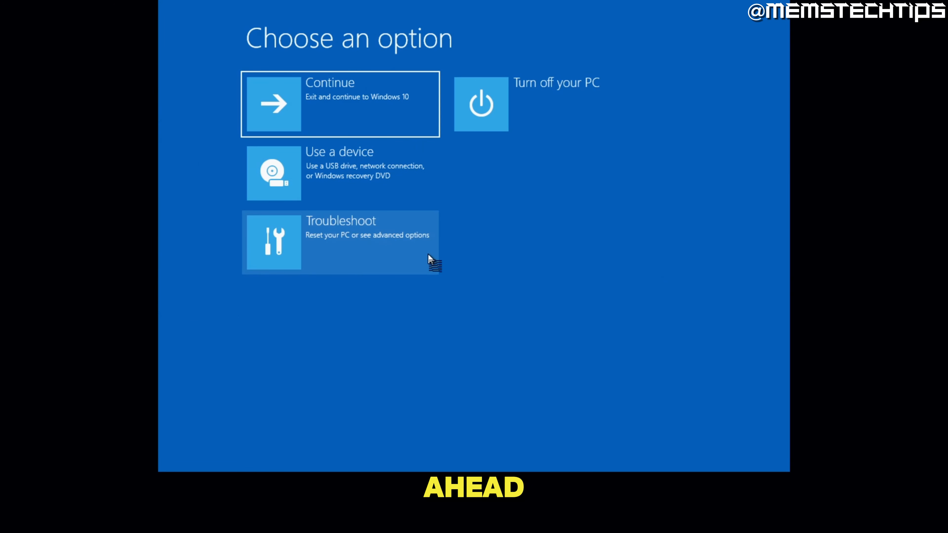
Step: Start the recovery environment's Command Prompt from the advanced troubleshooting options
{"action": "left_click", "coordinate": [350, 247]}
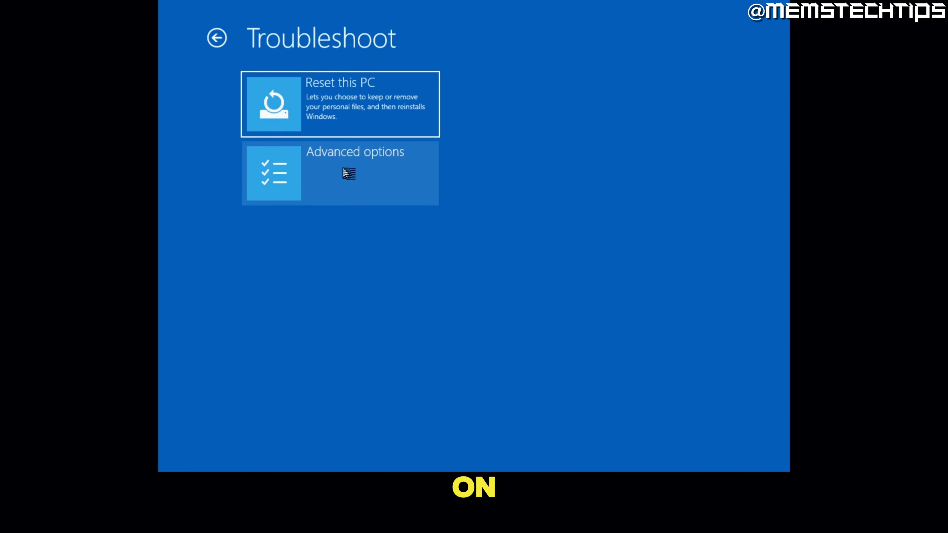
{"action": "left_click", "coordinate": [349, 174]}
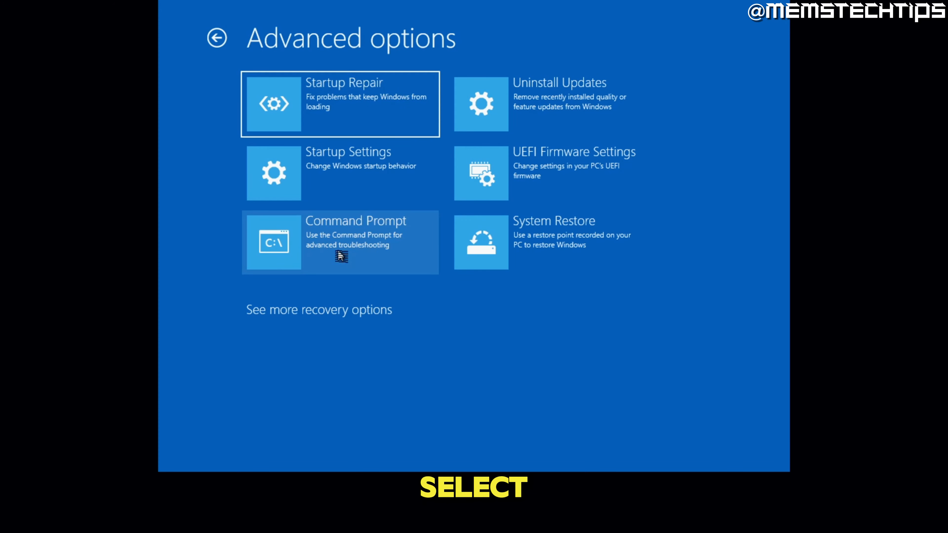
{"action": "left_click", "coordinate": [355, 258]}
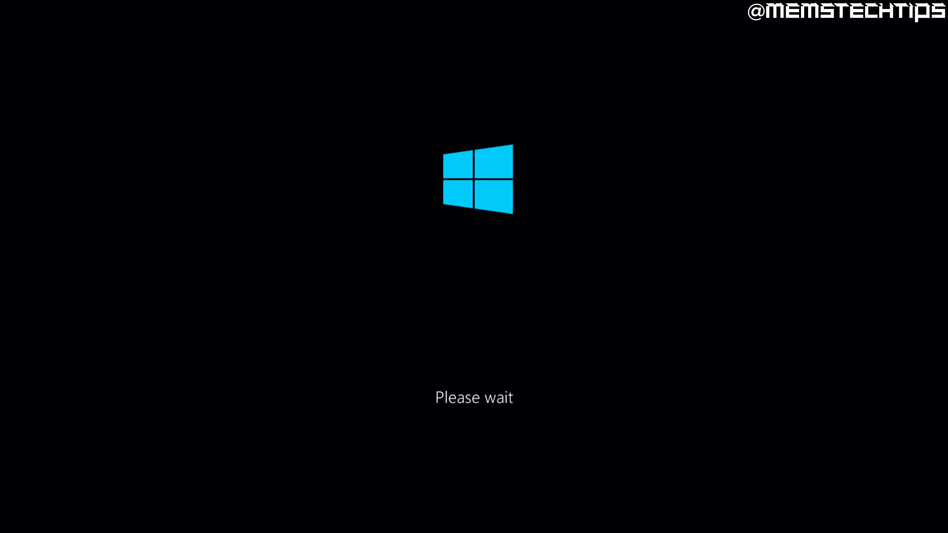
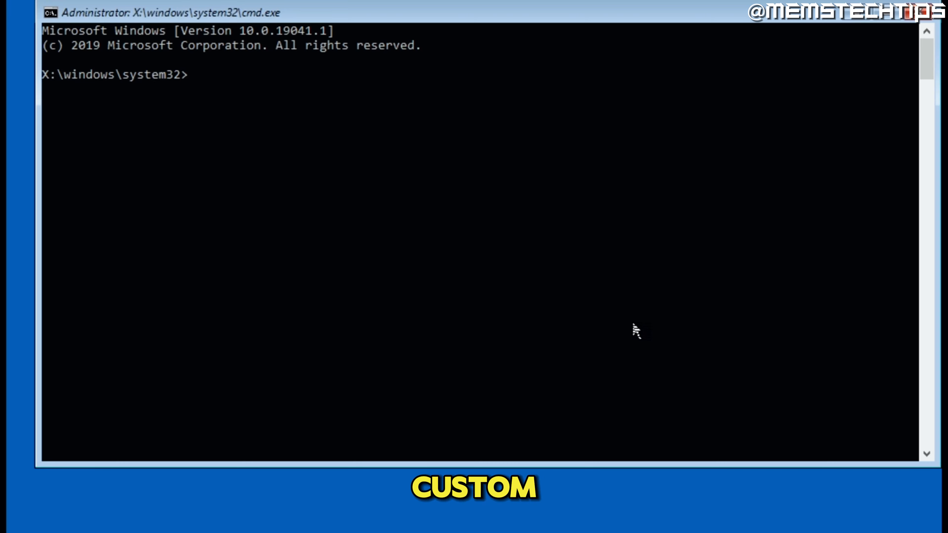
Step: Switch to the C: drive and list its directory contents with dir
{"action": "left_click", "coordinate": [155, 147]}
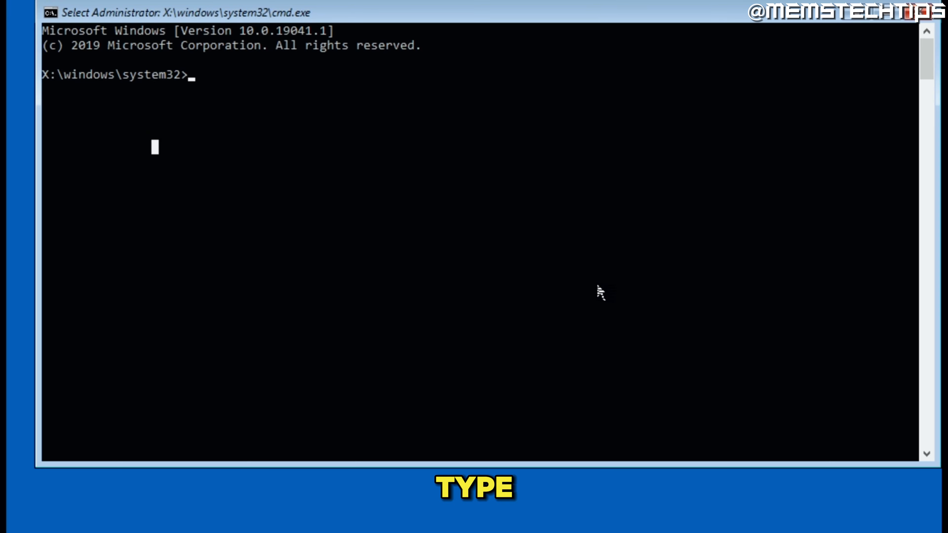
{"action": "type", "text": "c:"}
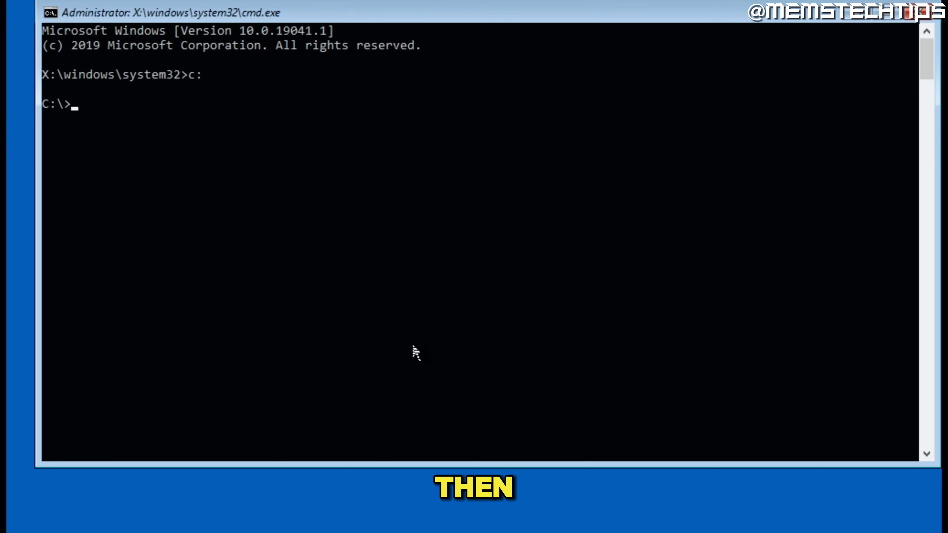
{"action": "key", "text": "Return"}
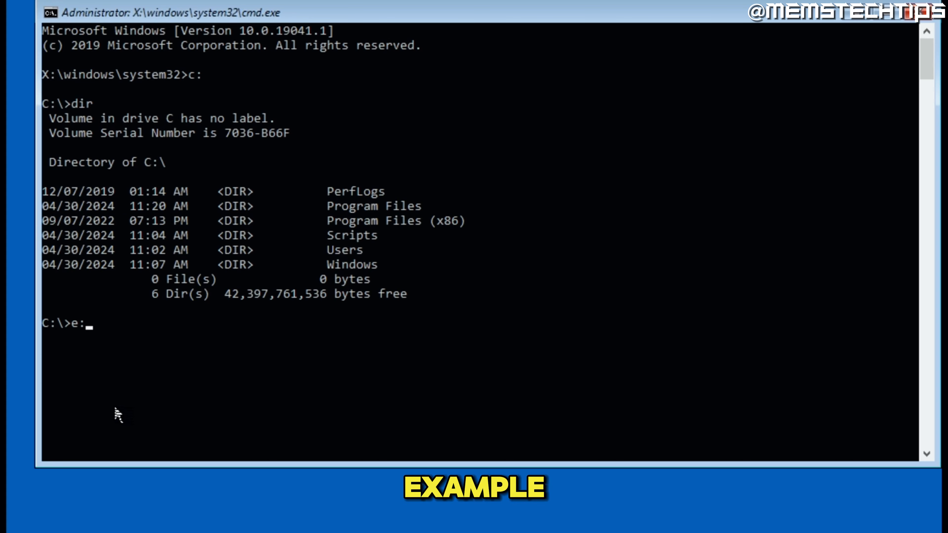
Step: Switch to the E: drive, list its contents with dir and examine its volume label and files
{"action": "key", "text": "Return"}
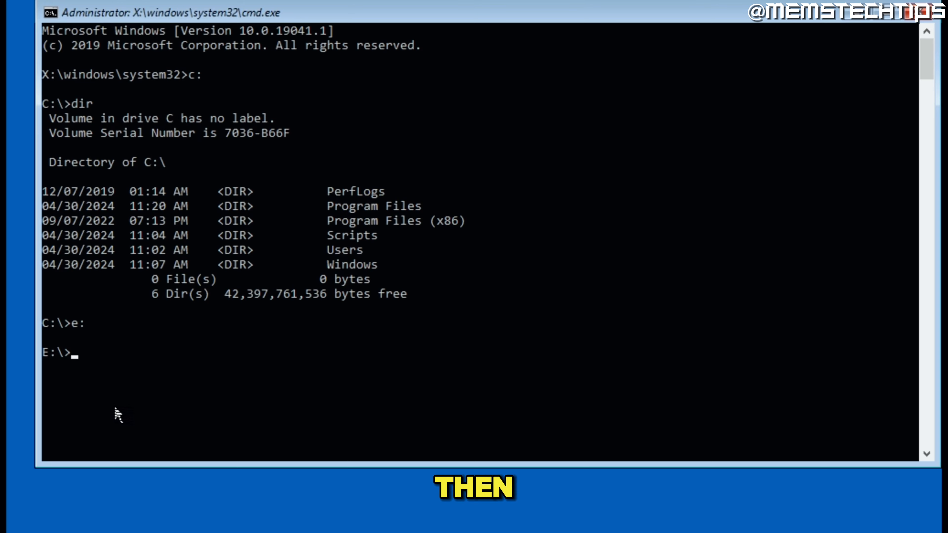
{"action": "type", "text": "dir"}
{"action": "key", "text": "Return"}
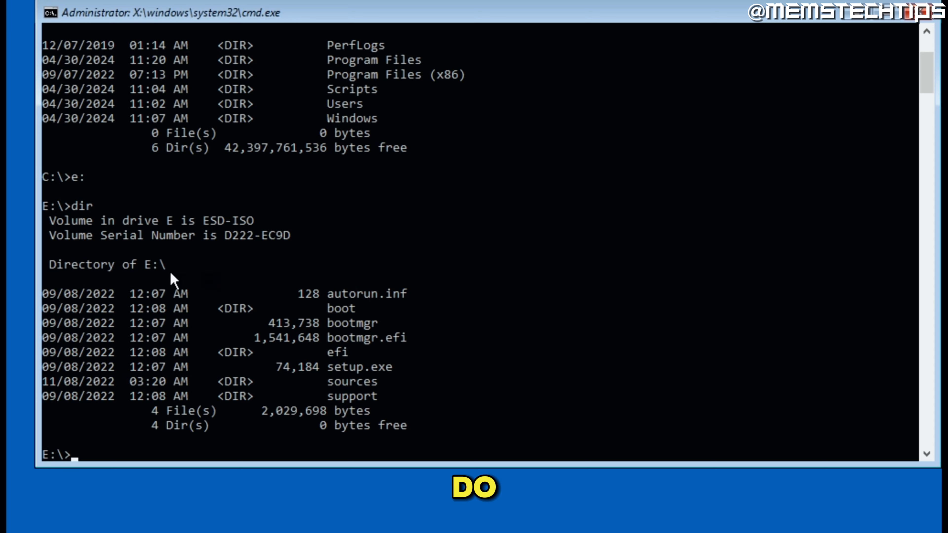
{"action": "scroll", "coordinate": [403, 252], "scroll_direction": "up", "scroll_amount": 1}
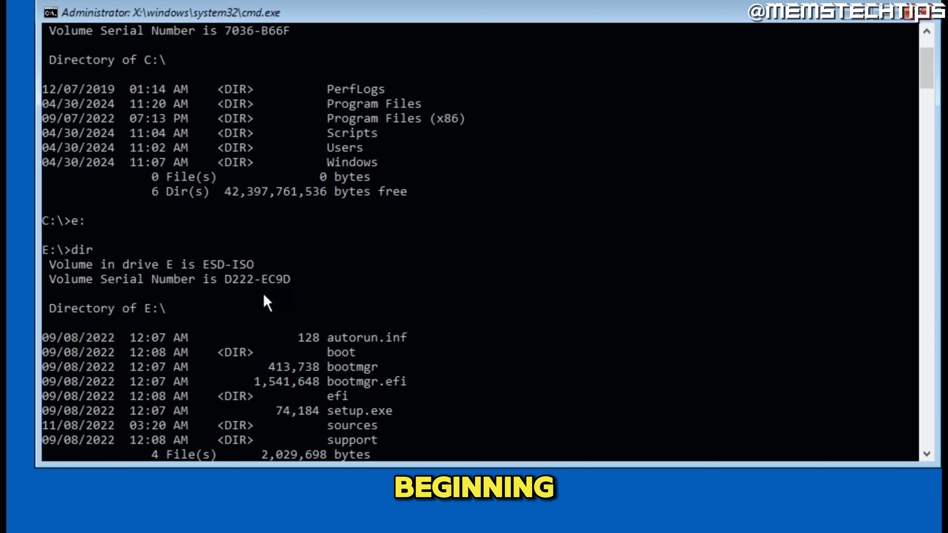
{"action": "scroll", "coordinate": [241, 304], "scroll_direction": "down", "scroll_amount": 2}
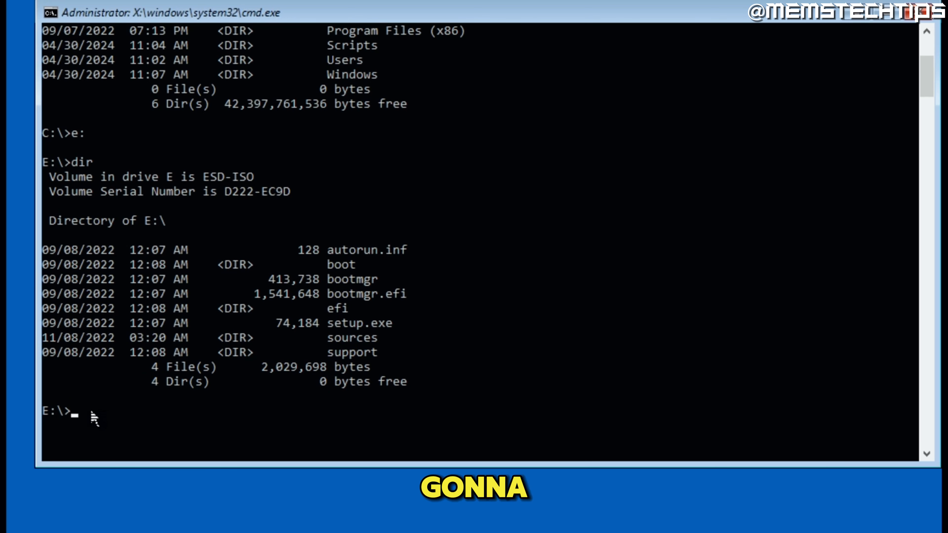
Step: Switch to the D: drive and list its contents with dir
{"action": "type", "text": "d"}
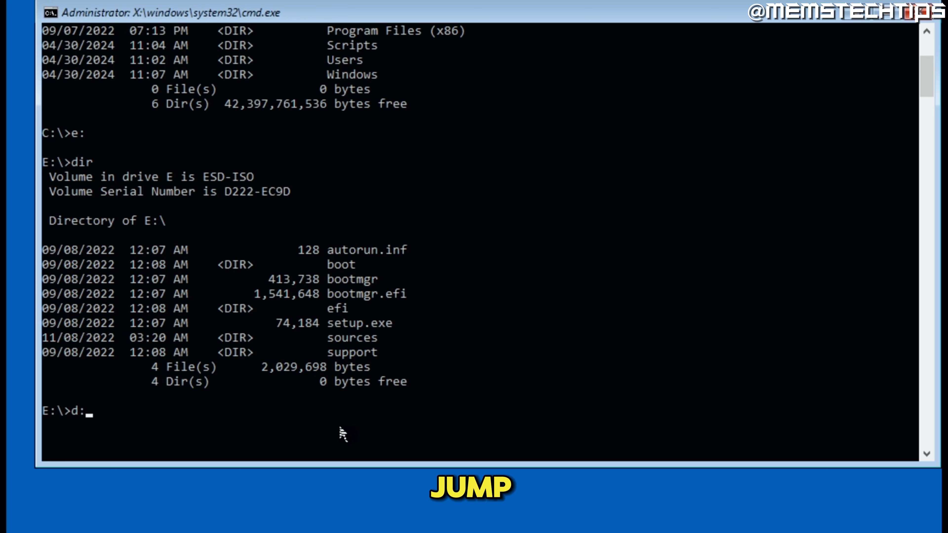
{"action": "type", "text": ":"}
{"action": "key", "text": "Return"}
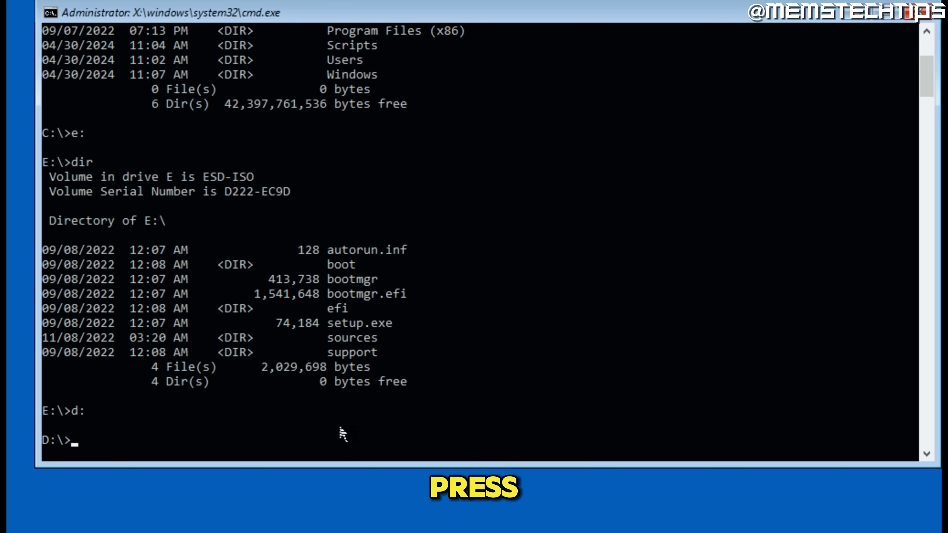
{"action": "type", "text": "dir"}
{"action": "key", "text": "Return"}
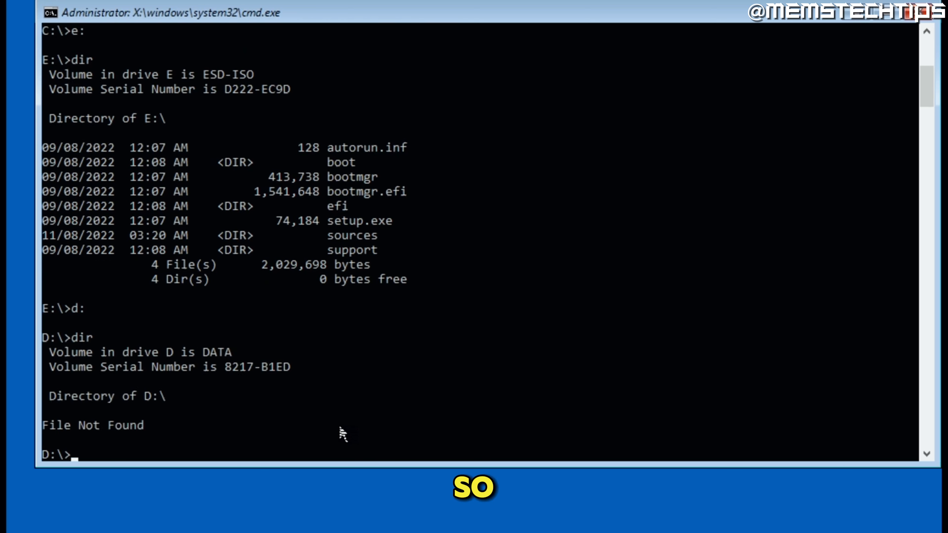
{"action": "scroll", "coordinate": [302, 394], "scroll_direction": "down", "scroll_amount": 2}
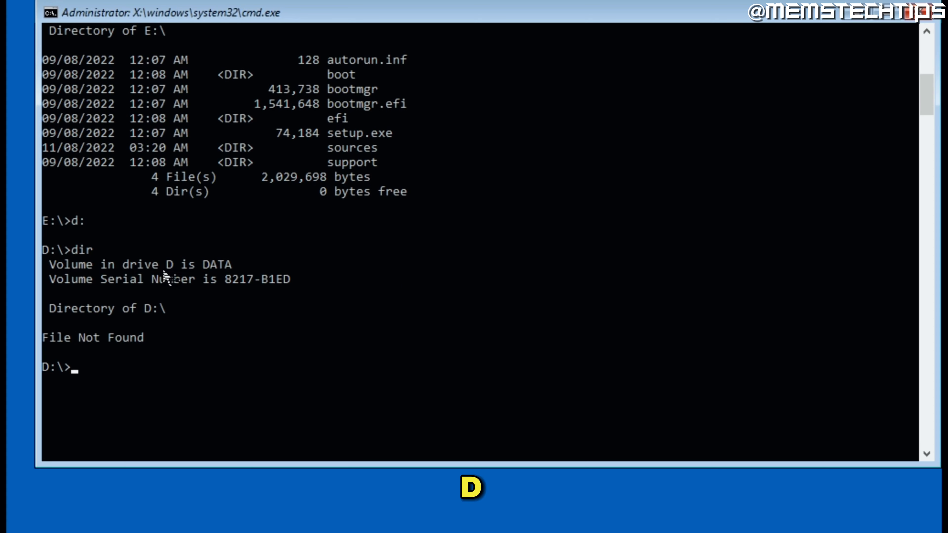
Step: Examine the C: and D: directory listings to identify the Windows drive and the data drive in the recovery environment
{"action": "mouse_move", "coordinate": [207, 268]}
{"action": "left_mouse_down"}
{"action": "mouse_move", "coordinate": [215, 268]}
{"action": "mouse_move", "coordinate": [203, 268]}
{"action": "left_mouse_up"}
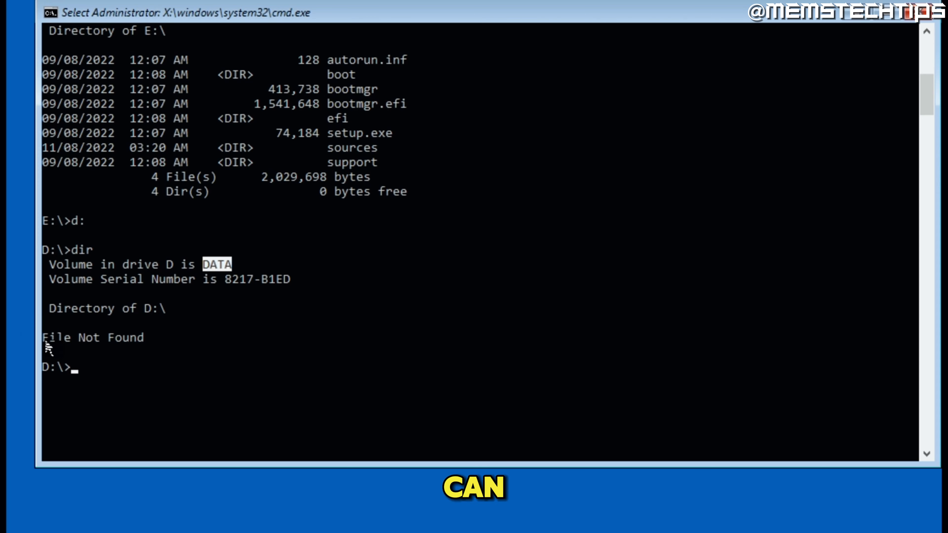
{"action": "left_click_drag", "start_coordinate": [44, 343], "coordinate": [142, 344]}
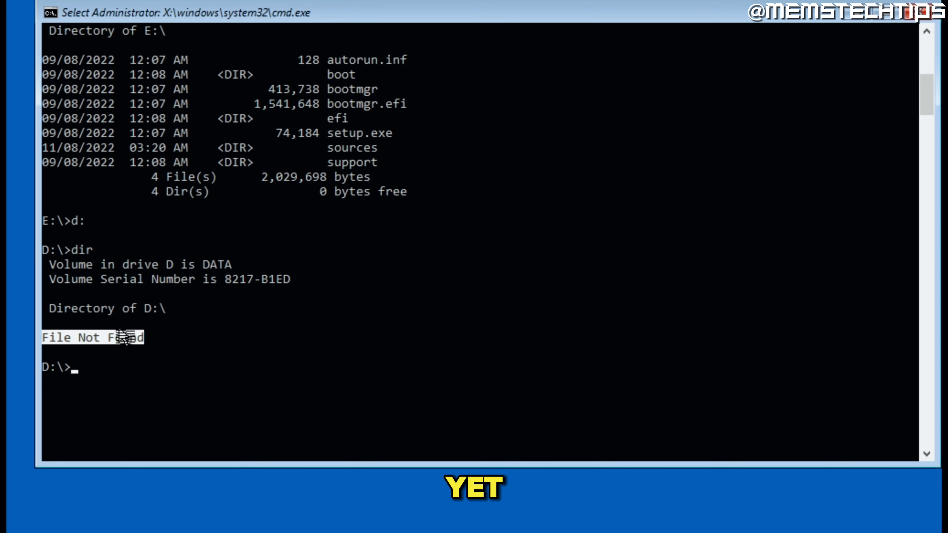
{"action": "left_click", "coordinate": [120, 341]}
{"action": "scroll", "coordinate": [237, 281], "scroll_direction": "up", "scroll_amount": 9}
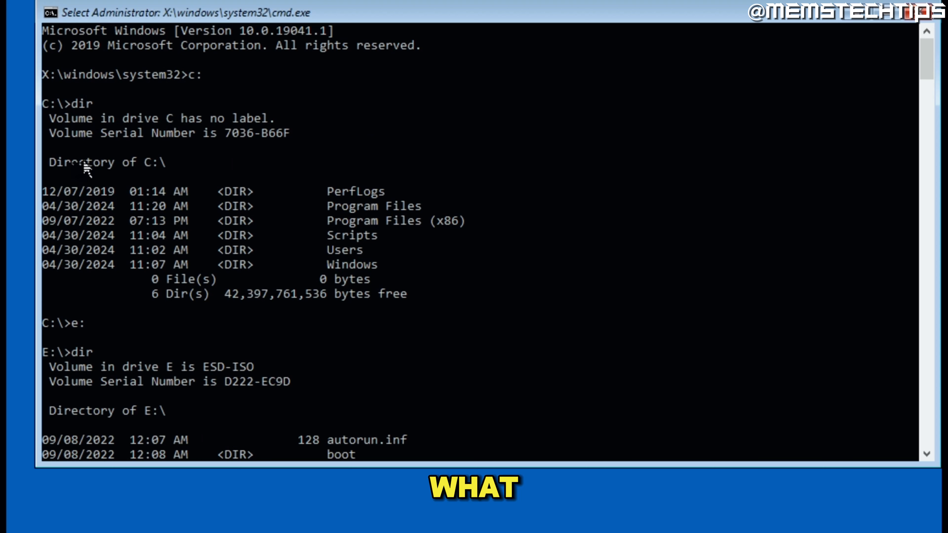
{"action": "left_click_drag", "start_coordinate": [50, 163], "coordinate": [167, 171]}
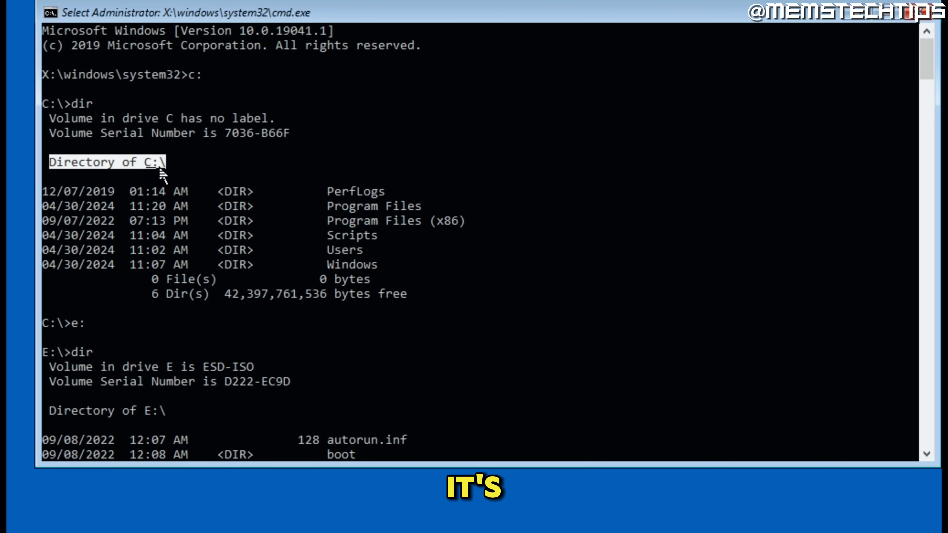
{"action": "scroll", "coordinate": [317, 304], "scroll_direction": "down", "scroll_amount": 9}
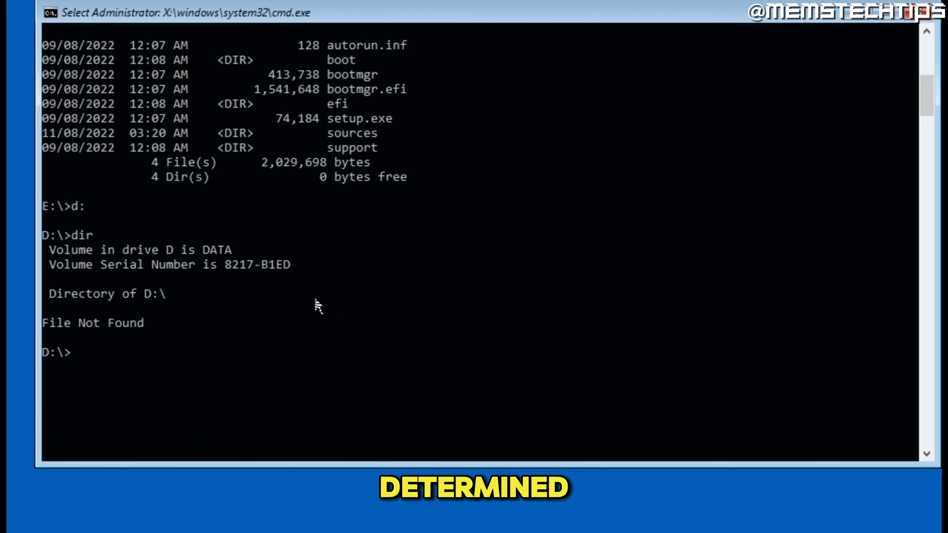
{"action": "scroll", "coordinate": [317, 304], "scroll_direction": "down", "scroll_amount": 2}
{"action": "left_click_drag", "start_coordinate": [52, 162], "coordinate": [230, 163]}
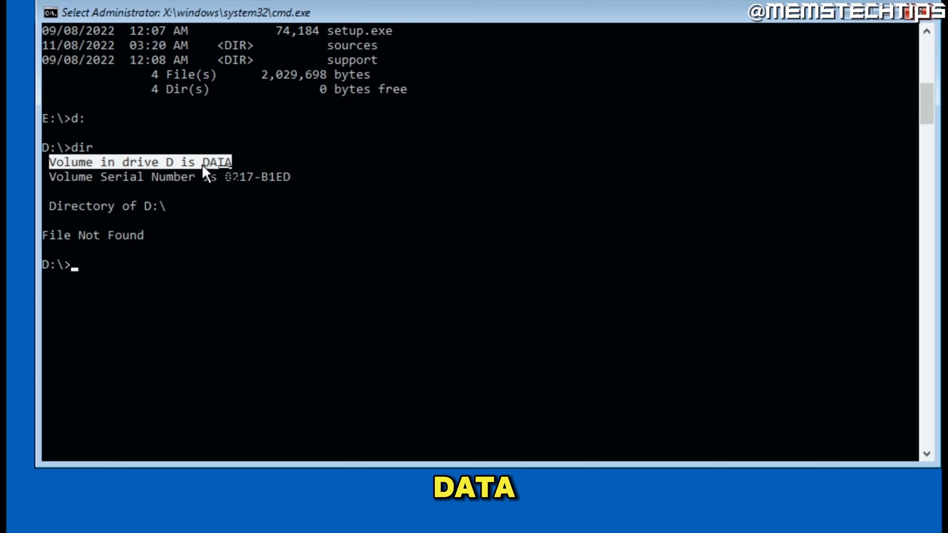
Step: Switch the command prompt back to the X: drive
{"action": "left_click", "coordinate": [83, 266]}
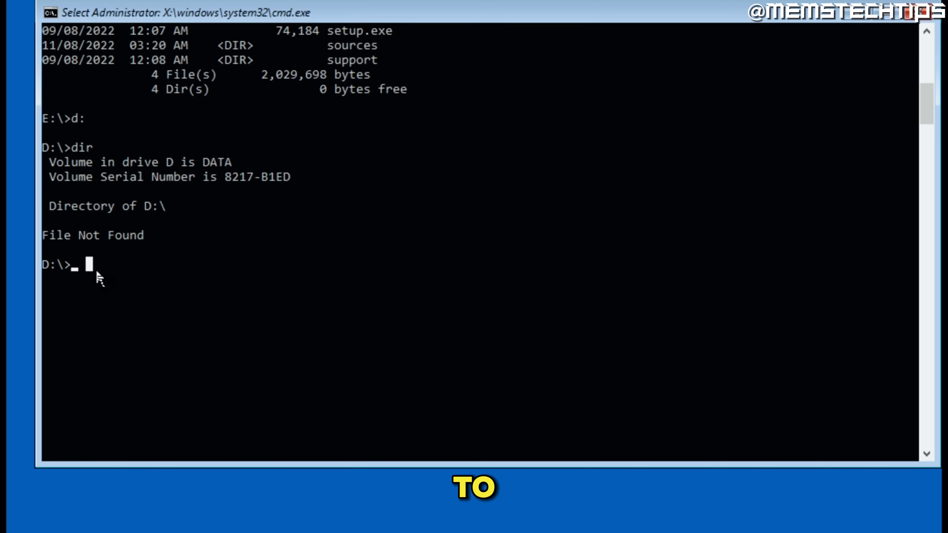
{"action": "type", "text": "x:"}
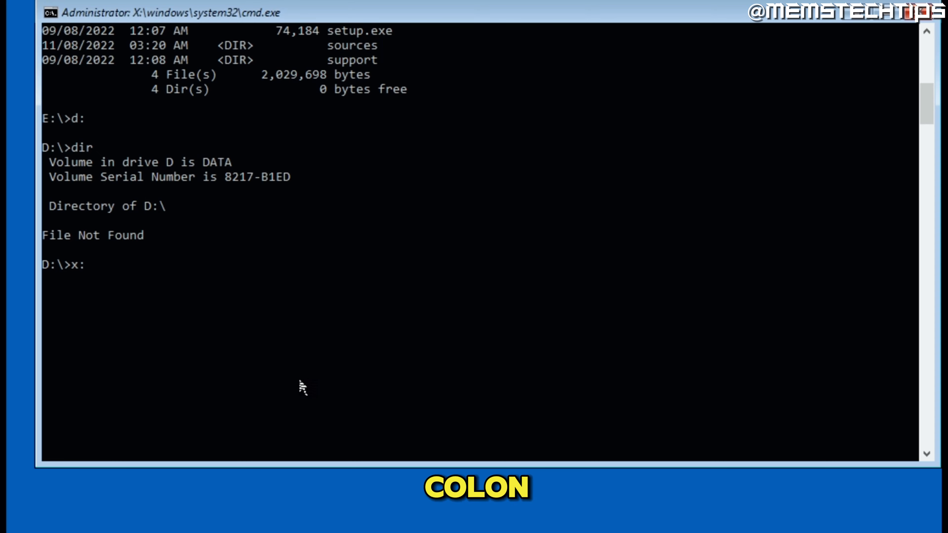
{"action": "key", "text": "Return"}
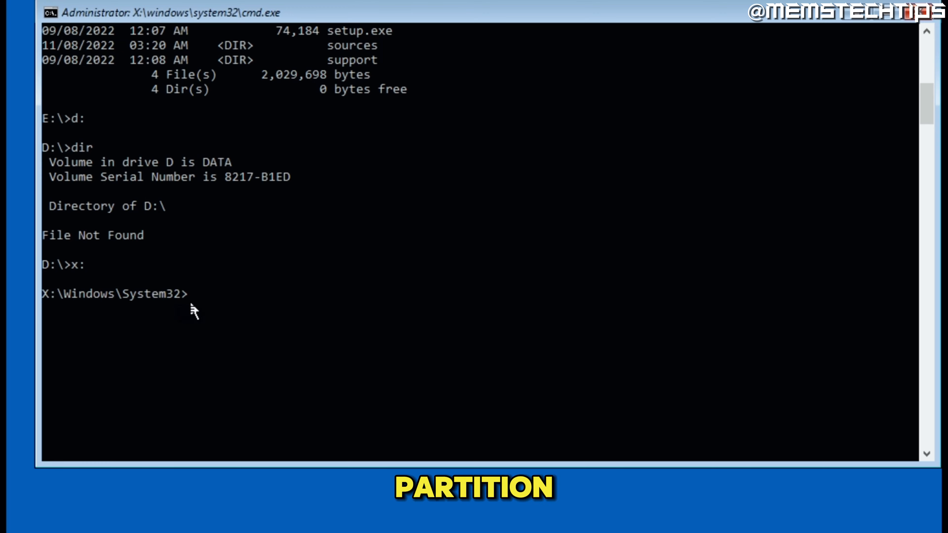
Step: Capture the Windows drive by running dism /Capture-Image /ImageFile:D:\install.wim /CaptureDir:C:\ /Name:windows10
{"action": "scroll", "coordinate": [280, 259], "scroll_direction": "down", "scroll_amount": 5}
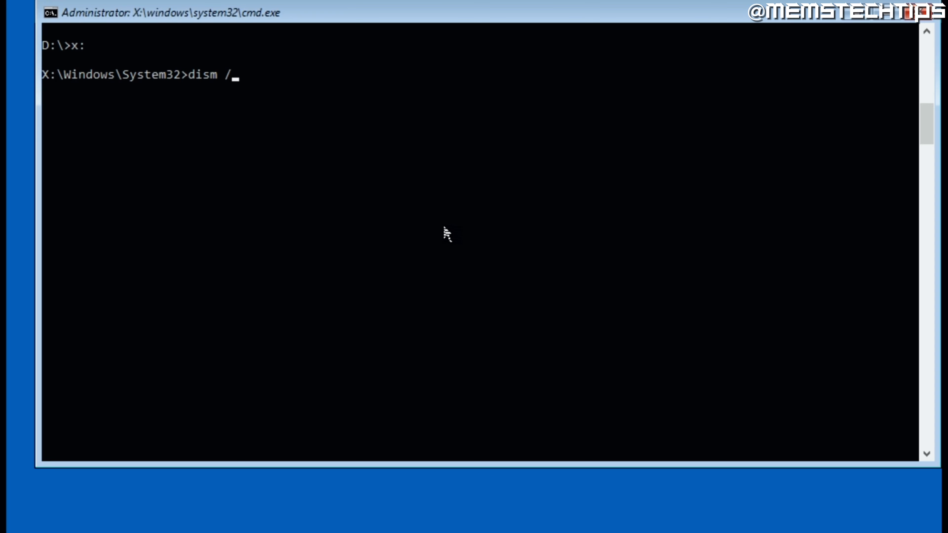
{"action": "type", "text": "Capture-Ima"}
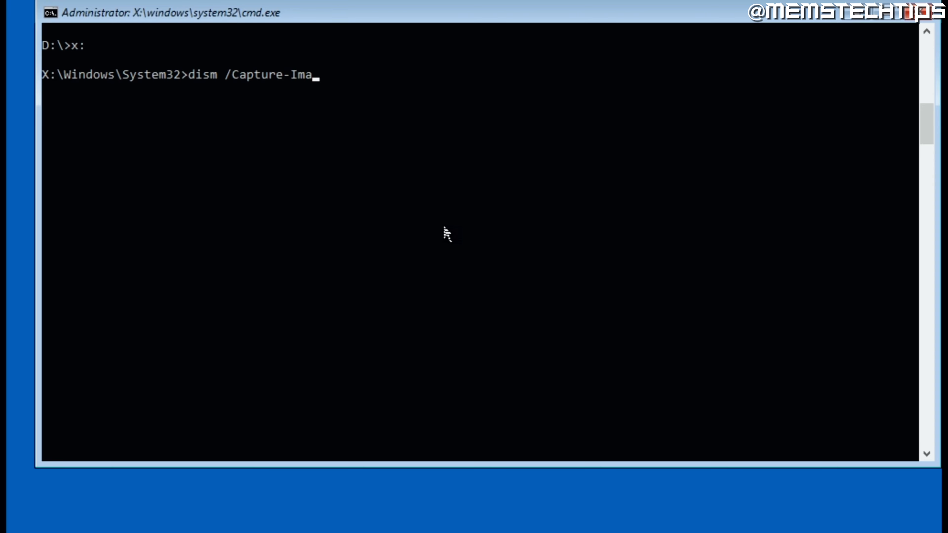
{"action": "type", "text": "ge /ImageFile:"}
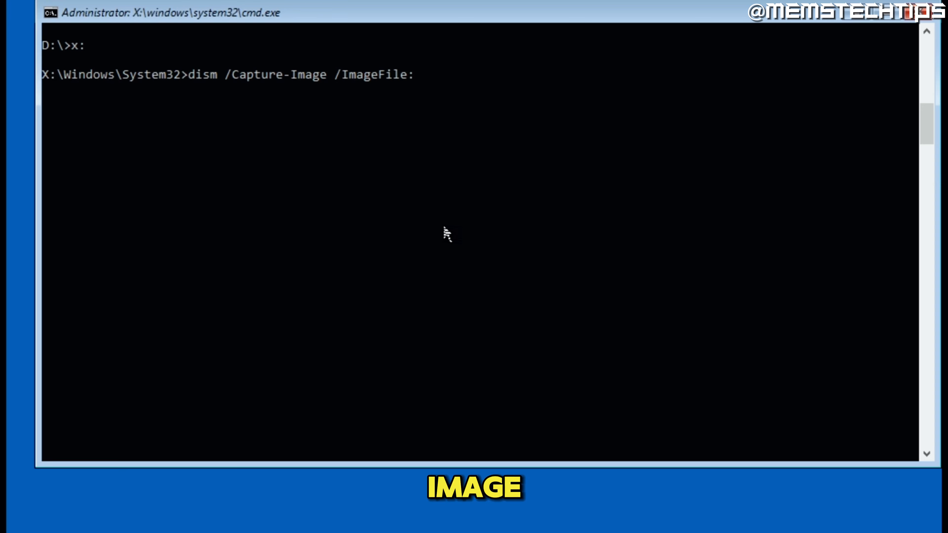
{"action": "type", "text": "D"}
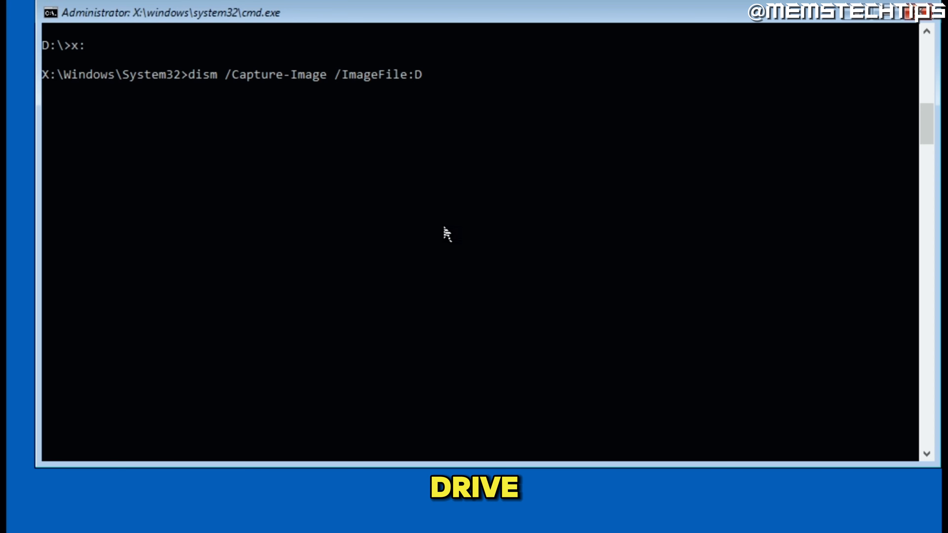
{"action": "type", "text": ":"}
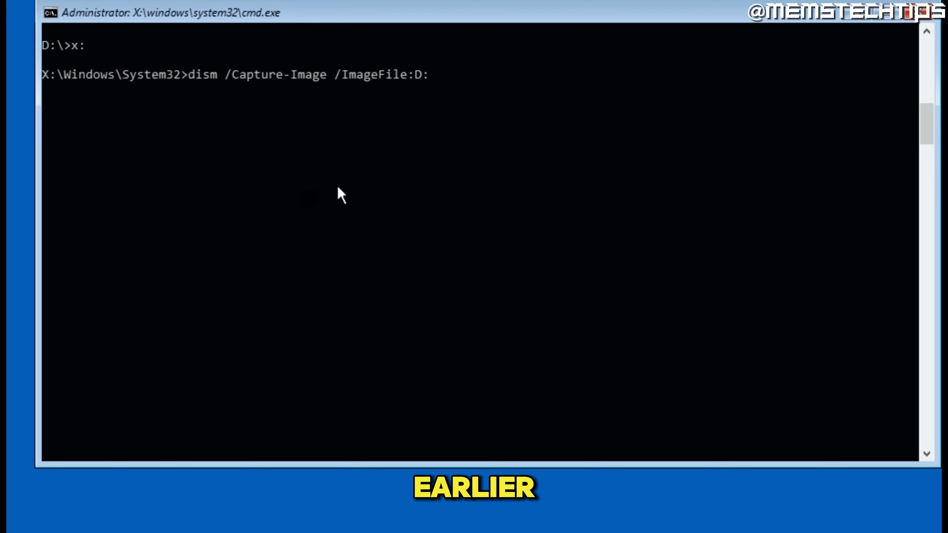
{"action": "scroll", "coordinate": [207, 257], "scroll_direction": "up", "scroll_amount": 2}
{"action": "scroll", "coordinate": [207, 257], "scroll_direction": "up", "scroll_amount": 2}
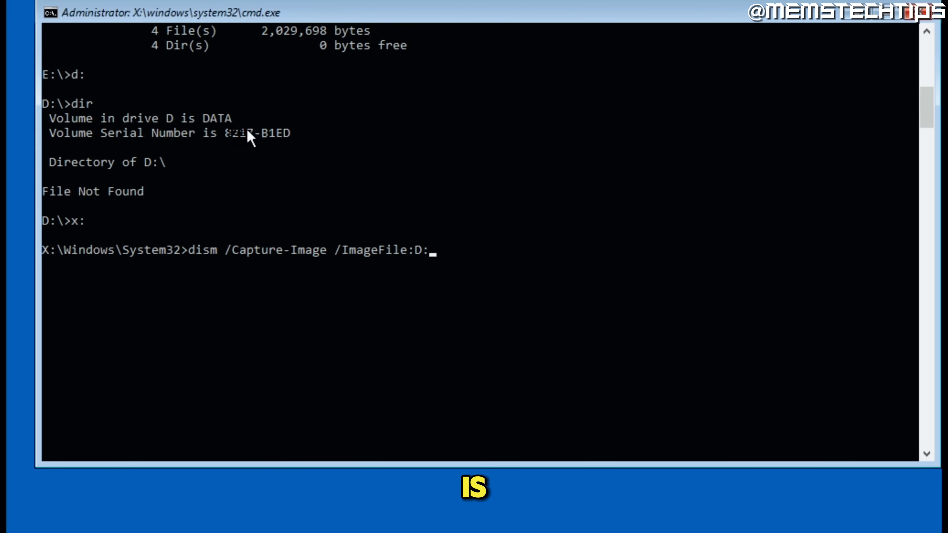
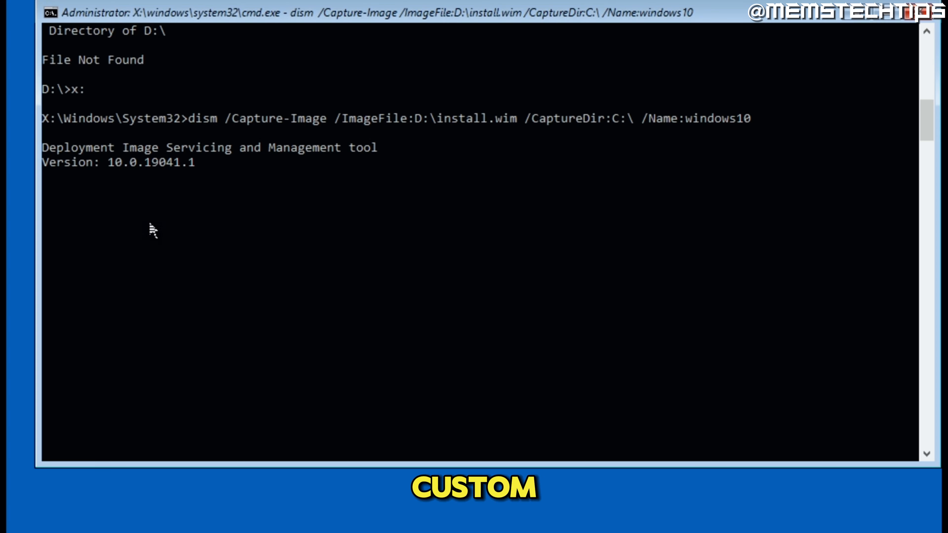
{"action": "left_click", "coordinate": [85, 254]}
{"action": "right_click", "coordinate": [85, 254]}
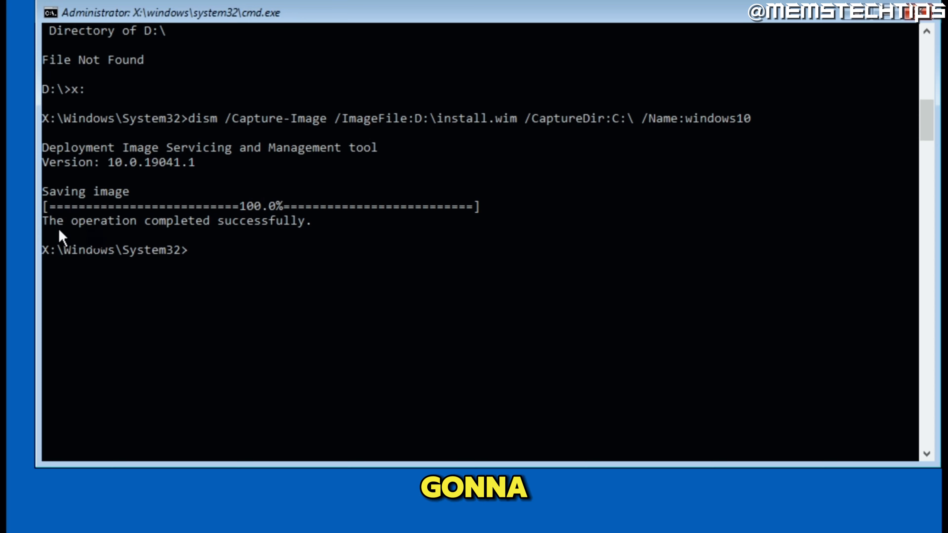
Step: Close the recovery command prompt and turn off the Windows 10 virtual machine
{"action": "left_click", "coordinate": [231, 267]}
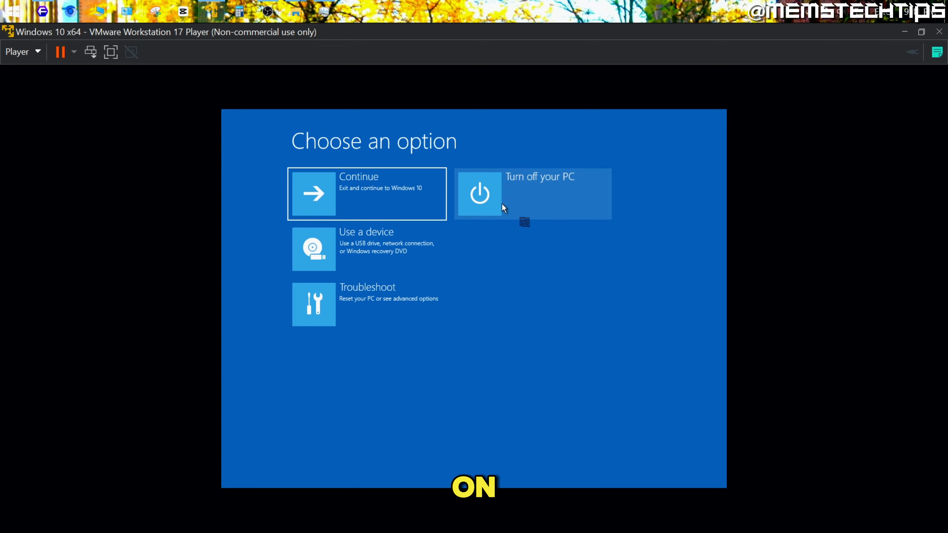
{"action": "left_click", "coordinate": [544, 196]}
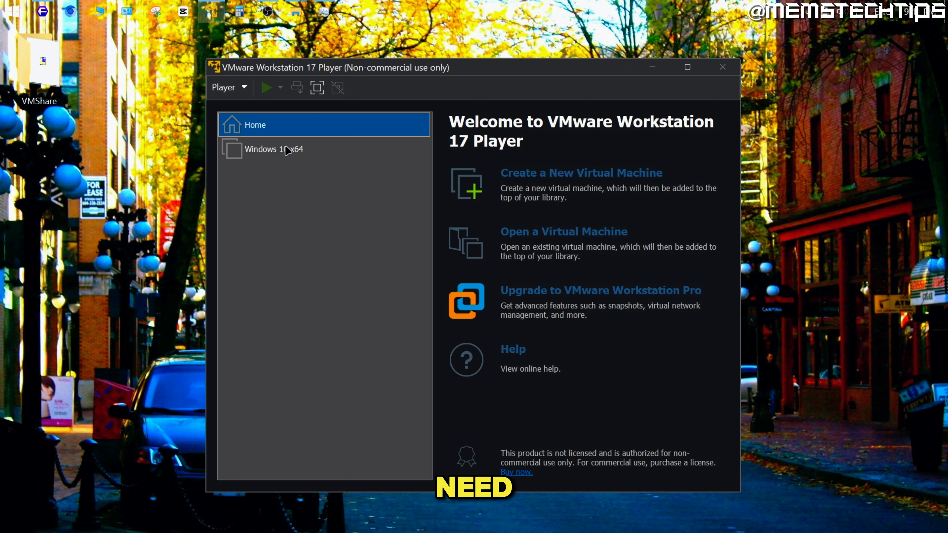
Step: In the Windows 10 x64 virtual machine's settings, set folder sharing to Always enabled
{"action": "left_click", "coordinate": [295, 151]}
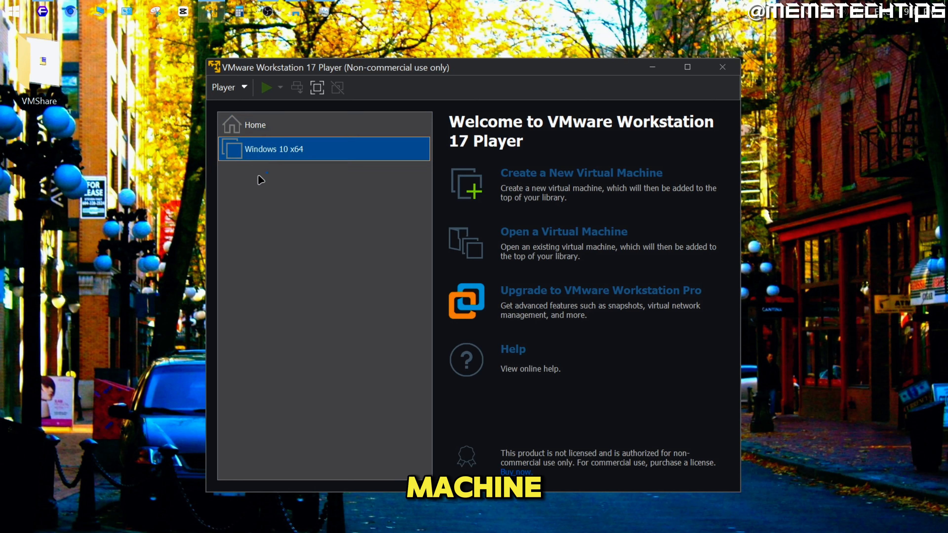
{"action": "right_click", "coordinate": [273, 152]}
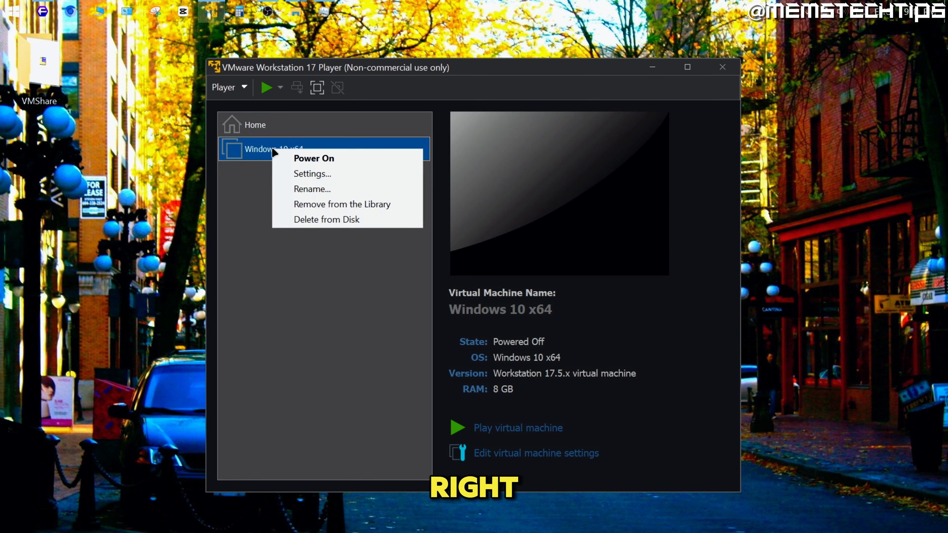
{"action": "left_click", "coordinate": [316, 175]}
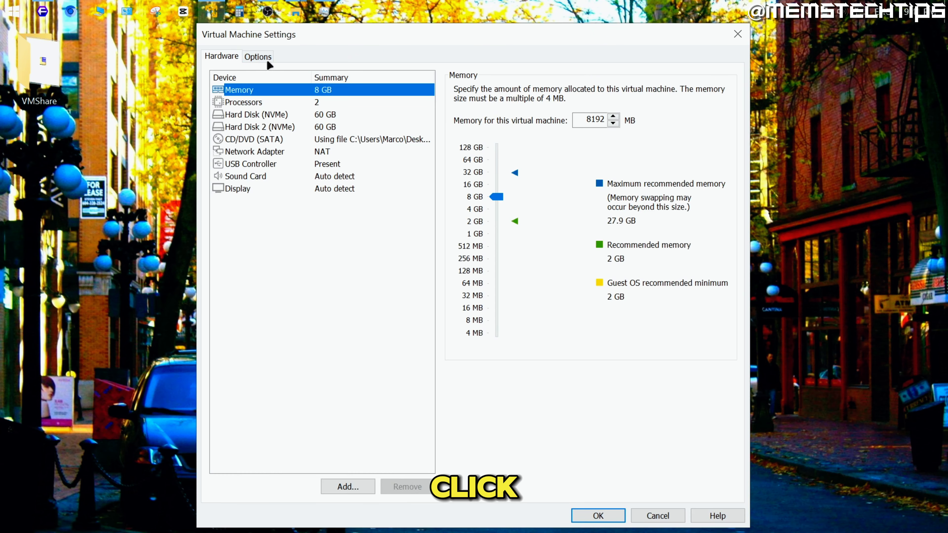
{"action": "left_click", "coordinate": [260, 60]}
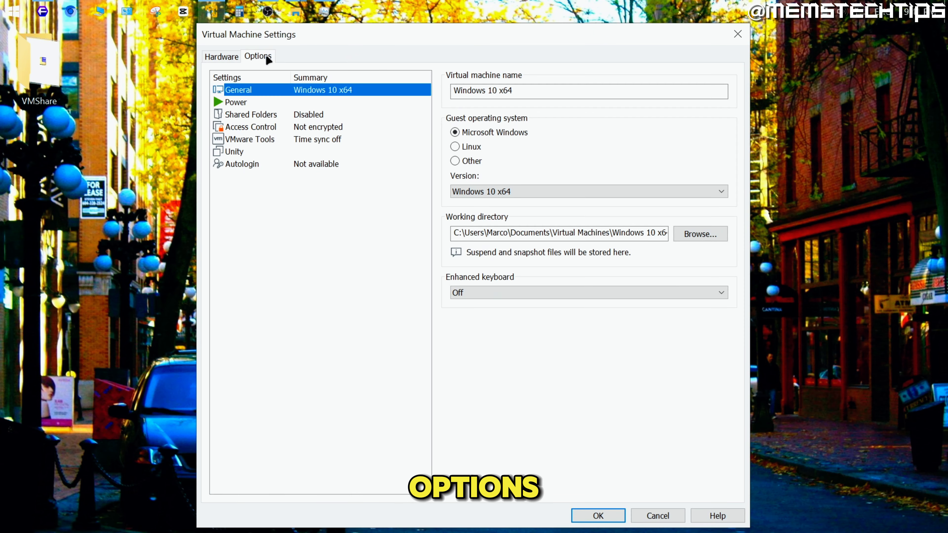
{"action": "left_click", "coordinate": [248, 117]}
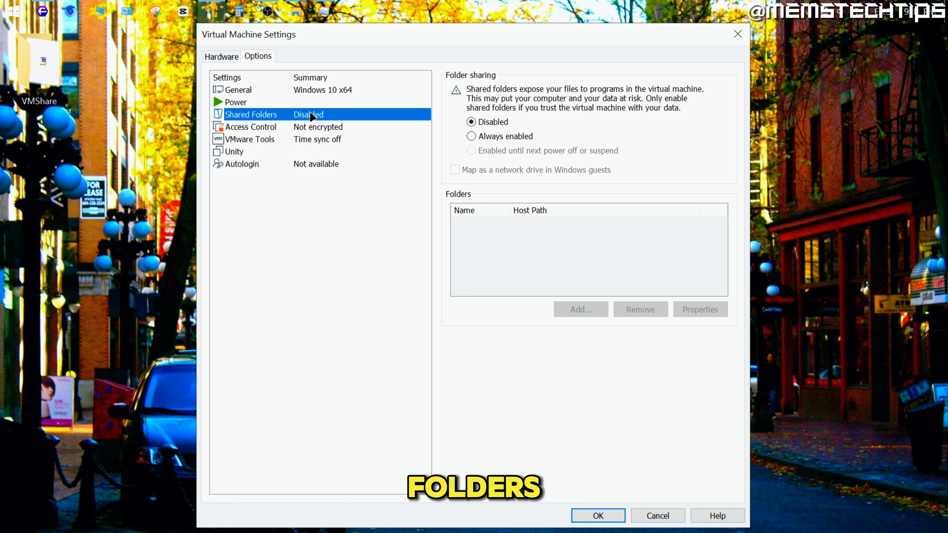
{"action": "left_click", "coordinate": [495, 137]}
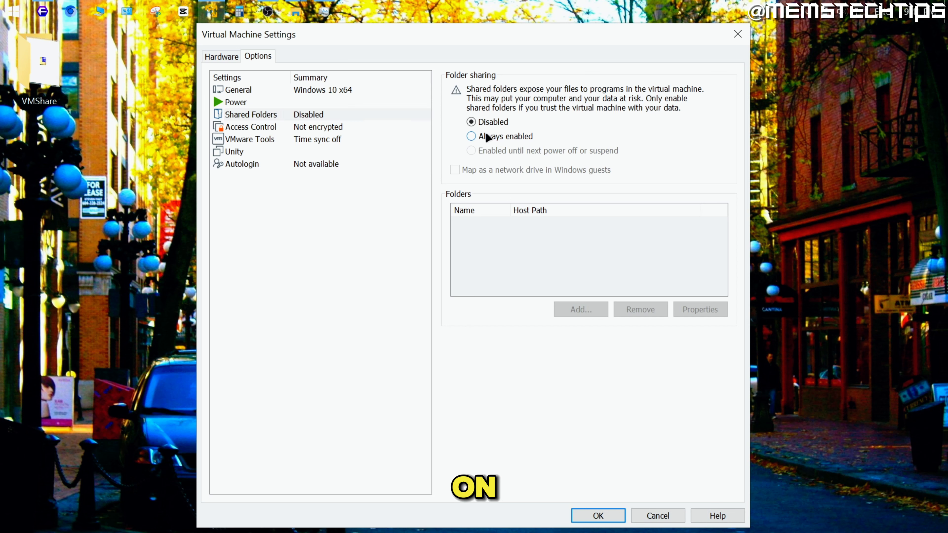
Step: Add the host's Desktop folder VMShare as an enabled shared folder named VMShare
{"action": "left_click", "coordinate": [599, 311]}
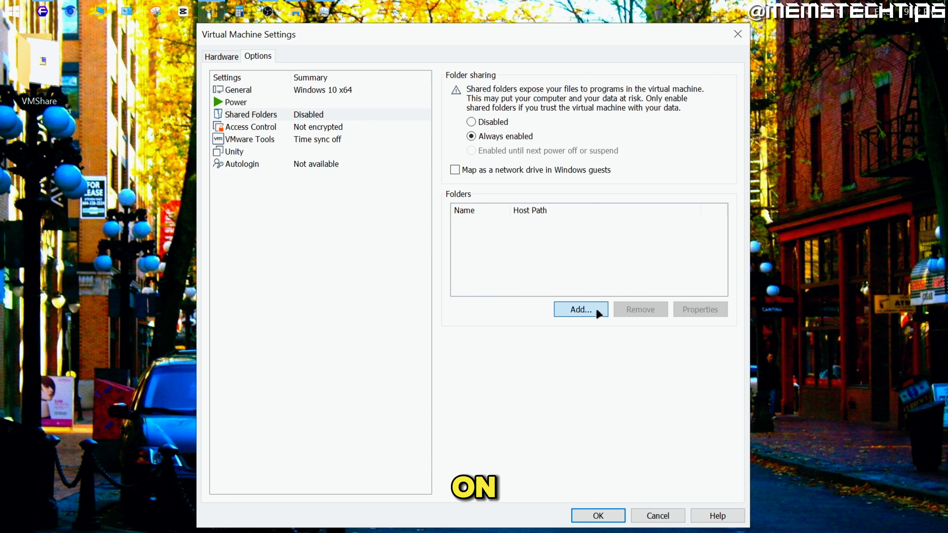
{"action": "left_click", "coordinate": [558, 403]}
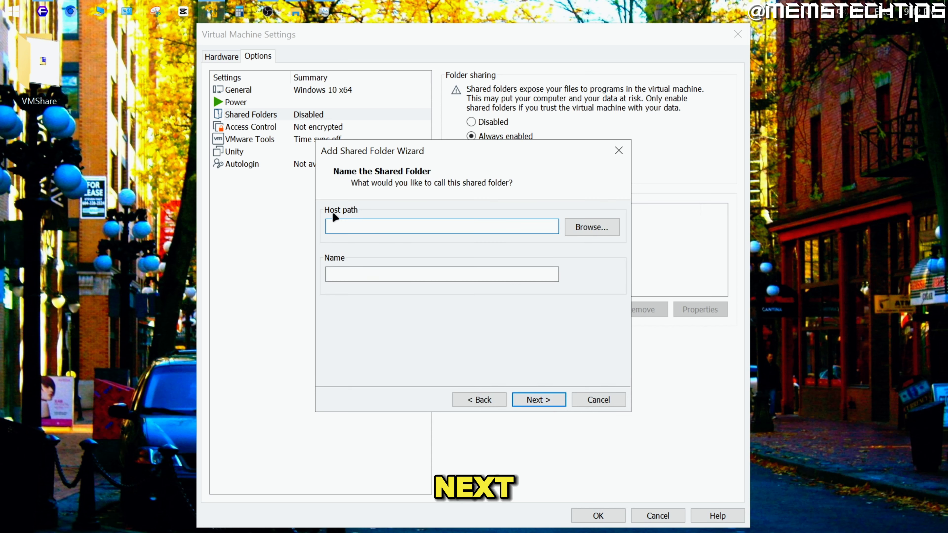
{"action": "left_click", "coordinate": [599, 231]}
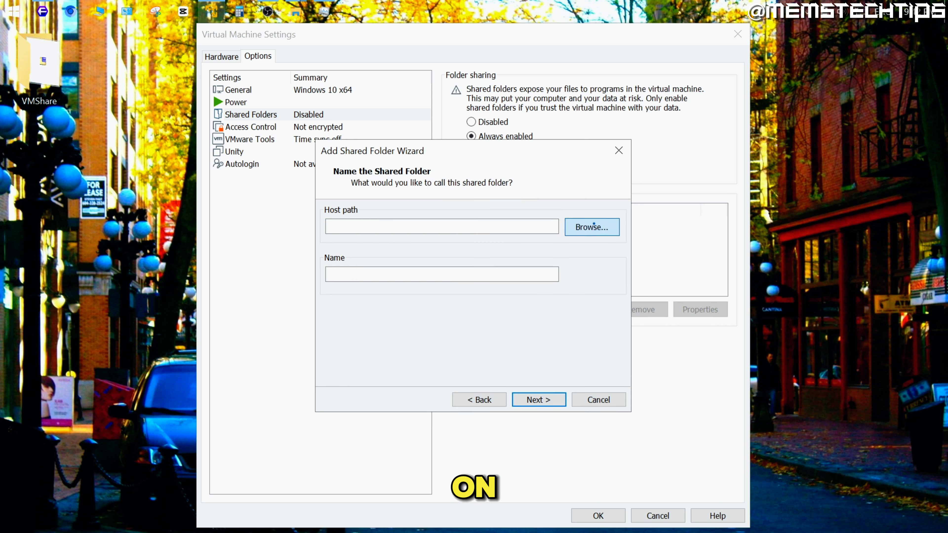
{"action": "left_click", "coordinate": [387, 259]}
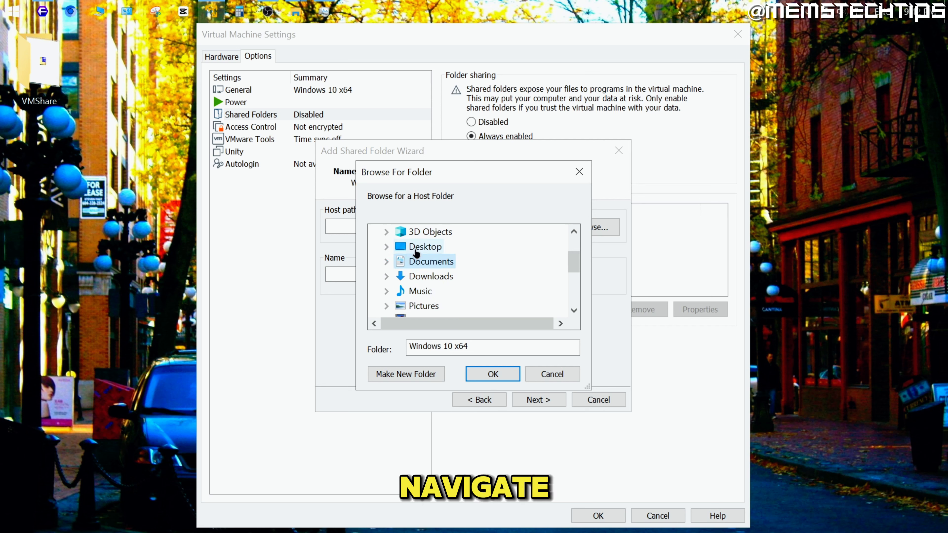
{"action": "left_click", "coordinate": [415, 249]}
{"action": "scroll", "coordinate": [574, 310], "scroll_direction": "down", "scroll_amount": 3}
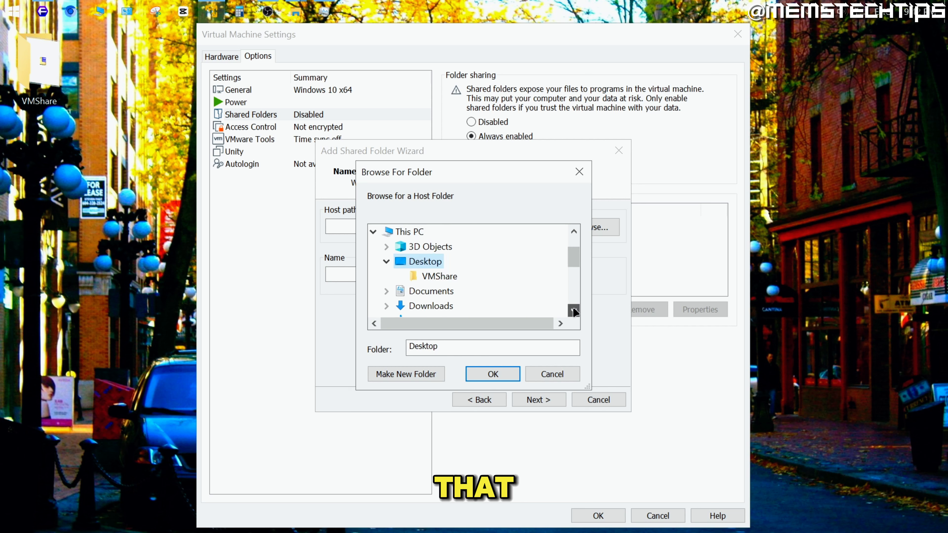
{"action": "left_click", "coordinate": [439, 279]}
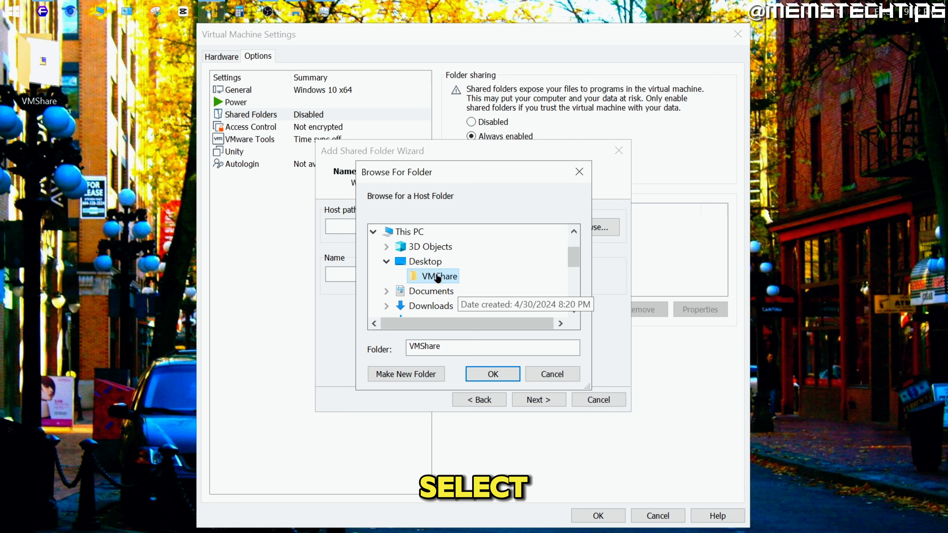
{"action": "left_click", "coordinate": [494, 373]}
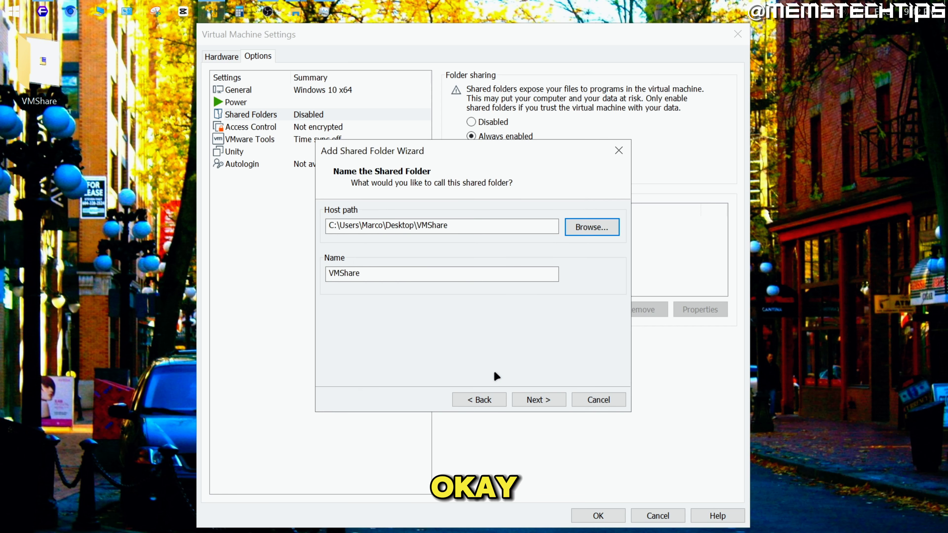
{"action": "left_click", "coordinate": [539, 398]}
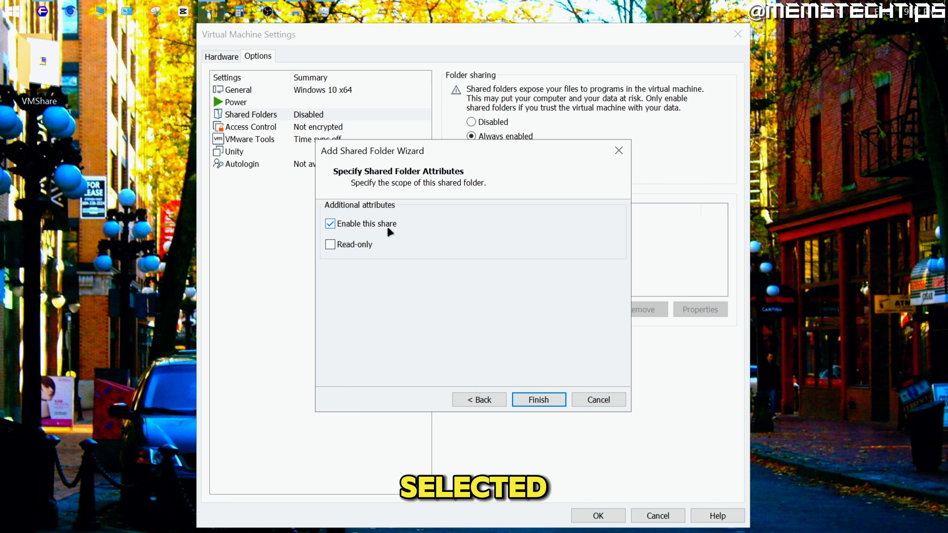
{"action": "left_click", "coordinate": [558, 400]}
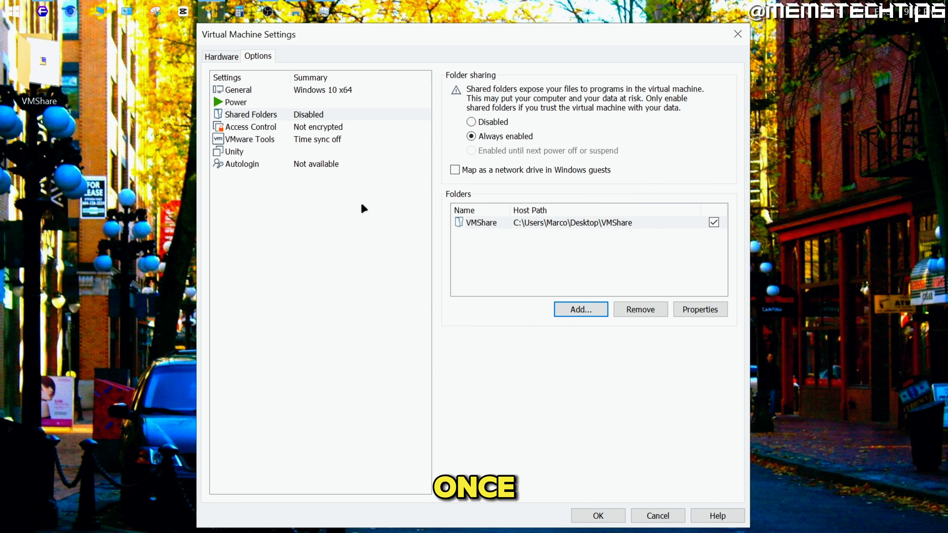
Step: Turn off Connect at power on for the CD/DVD (SATA) device and save the virtual machine settings
{"action": "left_click", "coordinate": [221, 58]}
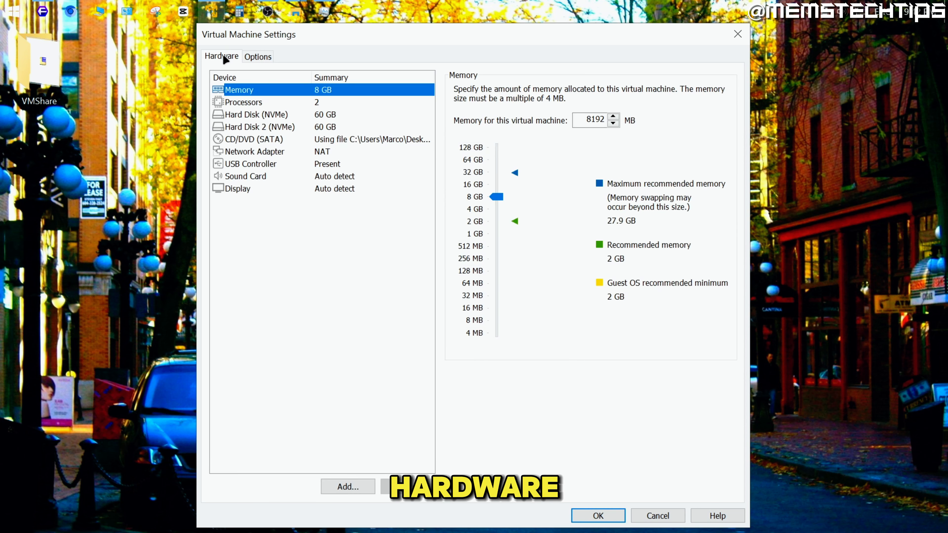
{"action": "left_click", "coordinate": [254, 140]}
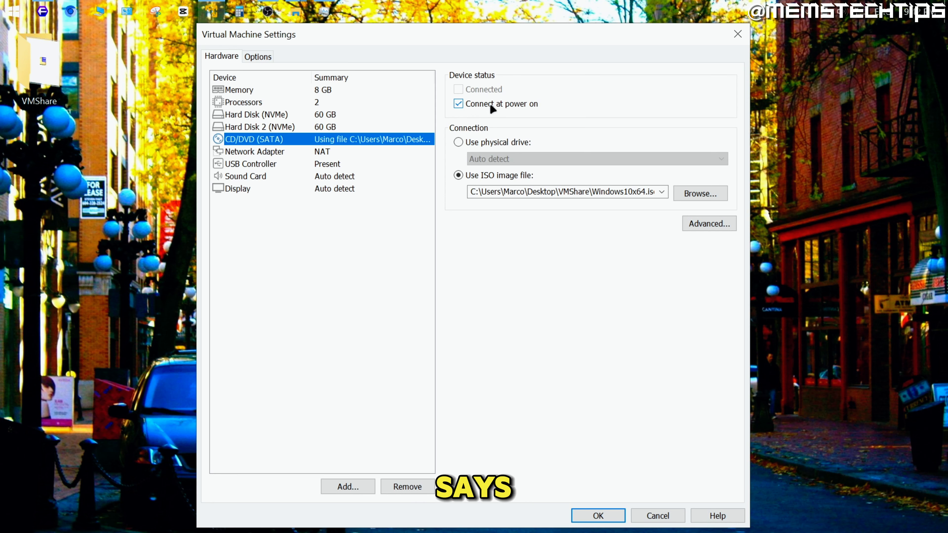
{"action": "left_click", "coordinate": [458, 104]}
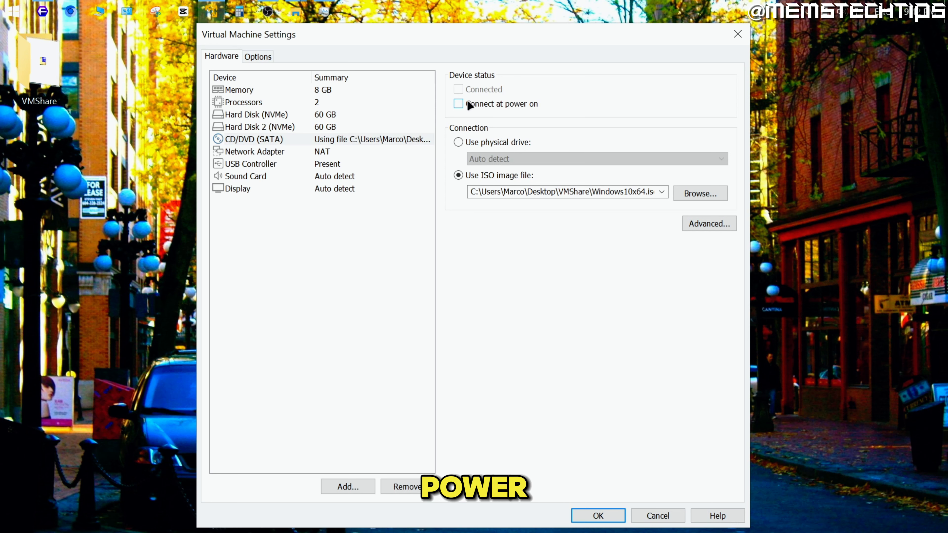
{"action": "left_click", "coordinate": [598, 515]}
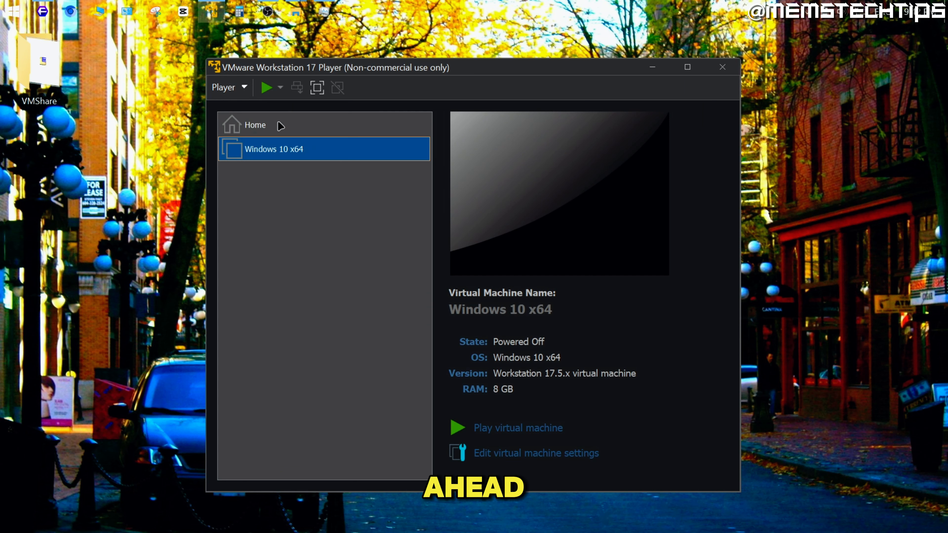
Step: Start the Windows 10 x64 virtual machine, maximize its window and let it boot to the desktop
{"action": "left_click", "coordinate": [267, 89]}
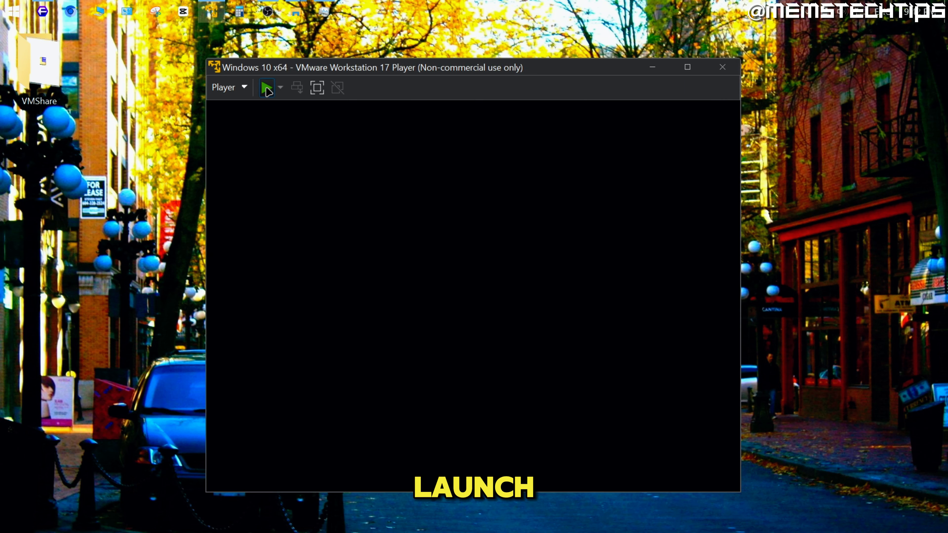
{"action": "left_click", "coordinate": [687, 67]}
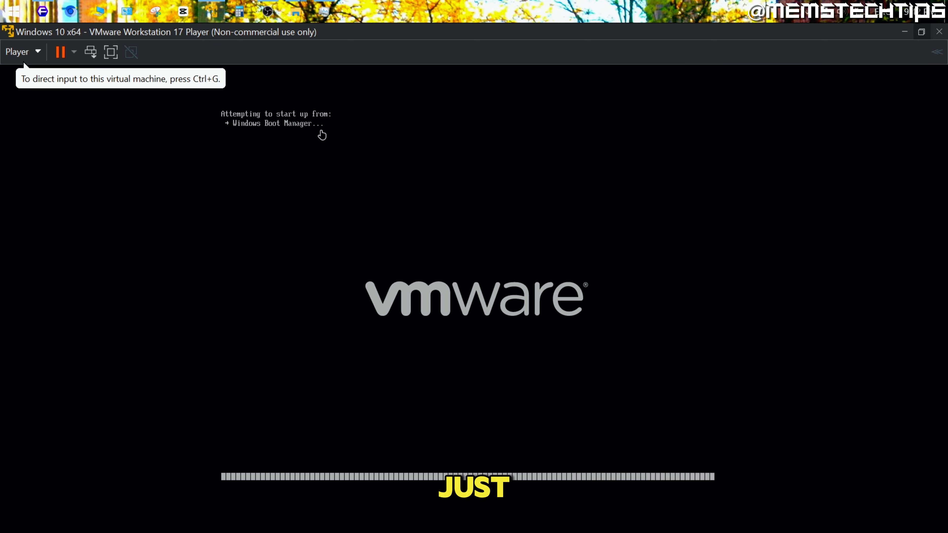
{"action": "left_click", "coordinate": [832, 306]}
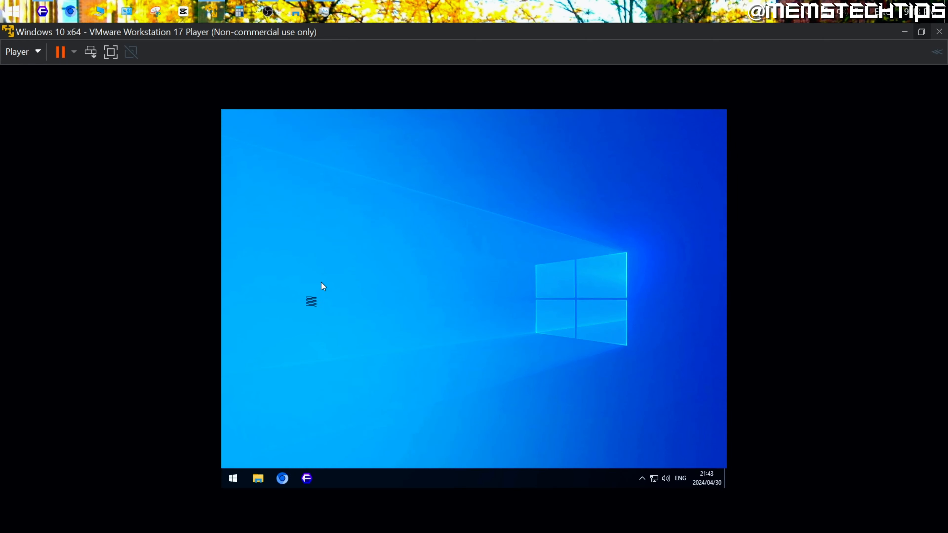
Step: Check the DATA (E:) drive in the guest's File Explorer for the captured install.wim file, then close the window
{"action": "left_click", "coordinate": [258, 478]}
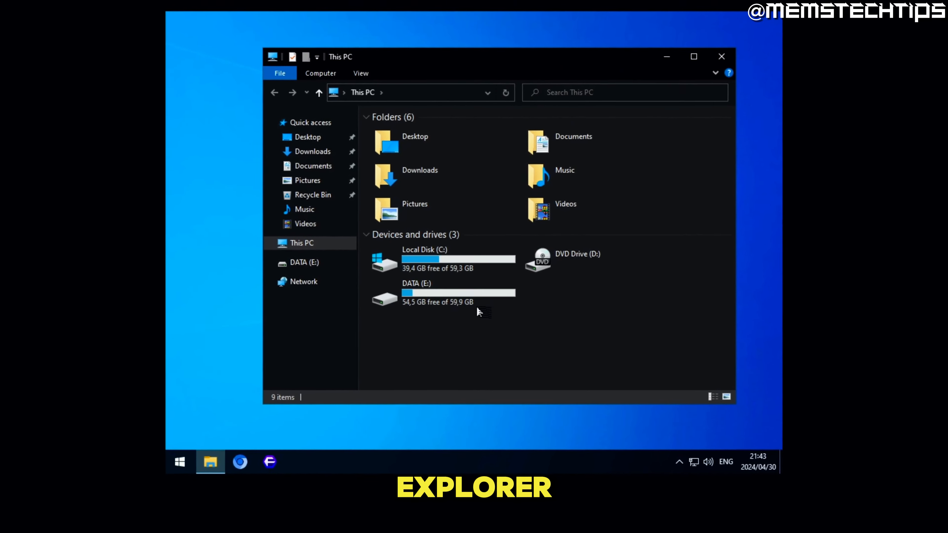
{"action": "double_click", "coordinate": [398, 292]}
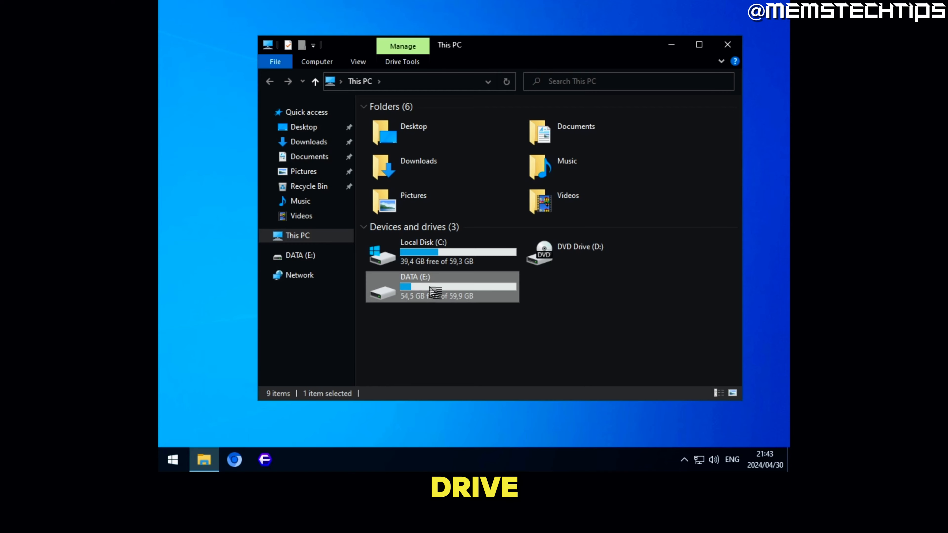
{"action": "left_click", "coordinate": [419, 123]}
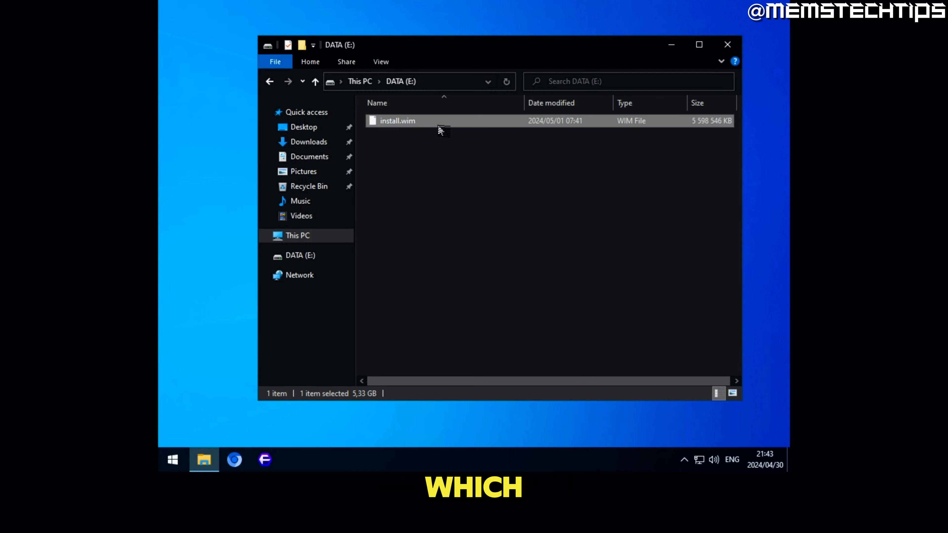
{"action": "left_click", "coordinate": [403, 153]}
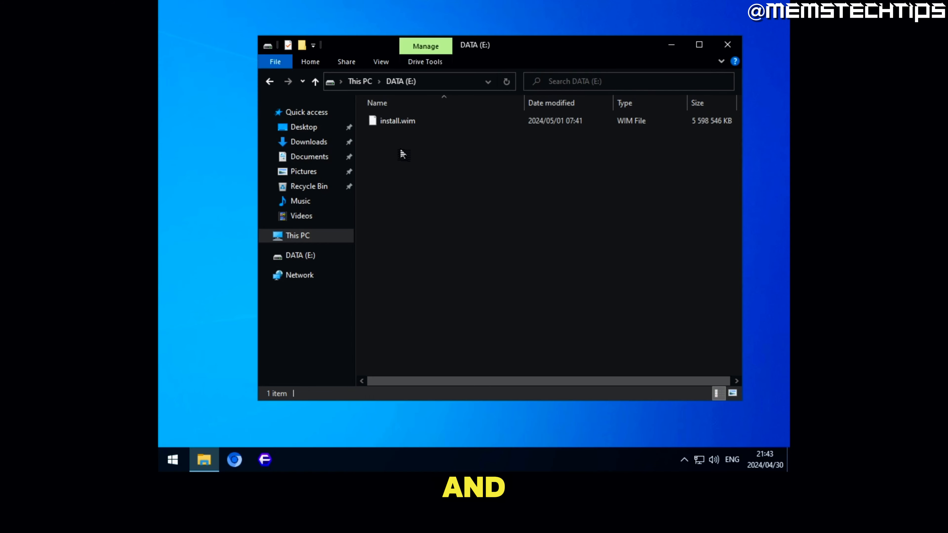
{"action": "left_click_drag", "start_coordinate": [390, 155], "coordinate": [424, 123]}
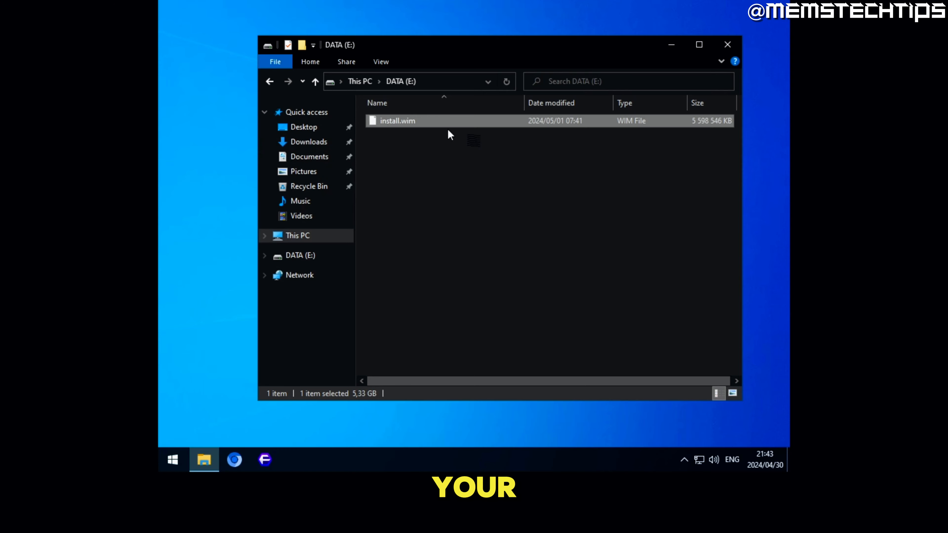
{"action": "left_click", "coordinate": [515, 212]}
{"action": "left_click", "coordinate": [360, 82]}
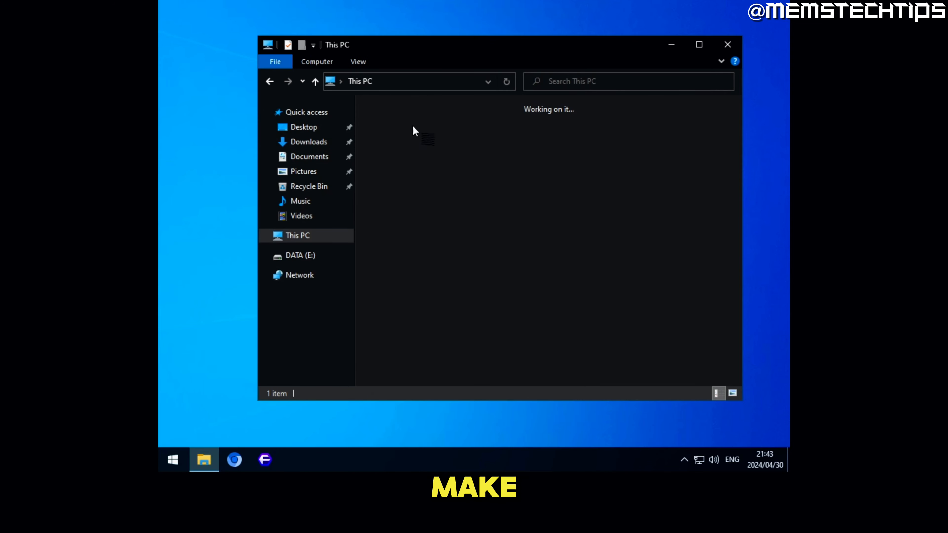
{"action": "left_click", "coordinate": [727, 46]}
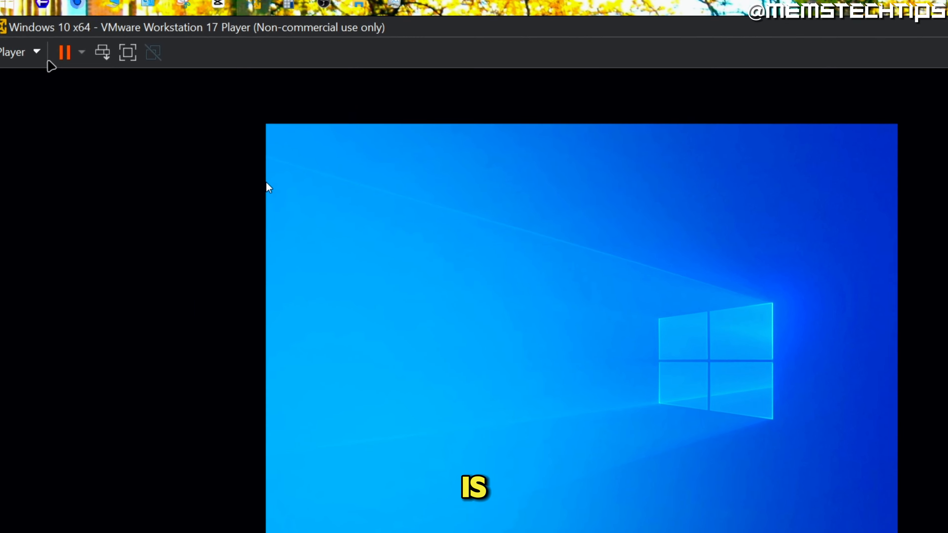
Step: Mount the VMware Tools disc in the virtual machine and launch its setup from DVD Drive (D:)
{"action": "left_click", "coordinate": [5, 54]}
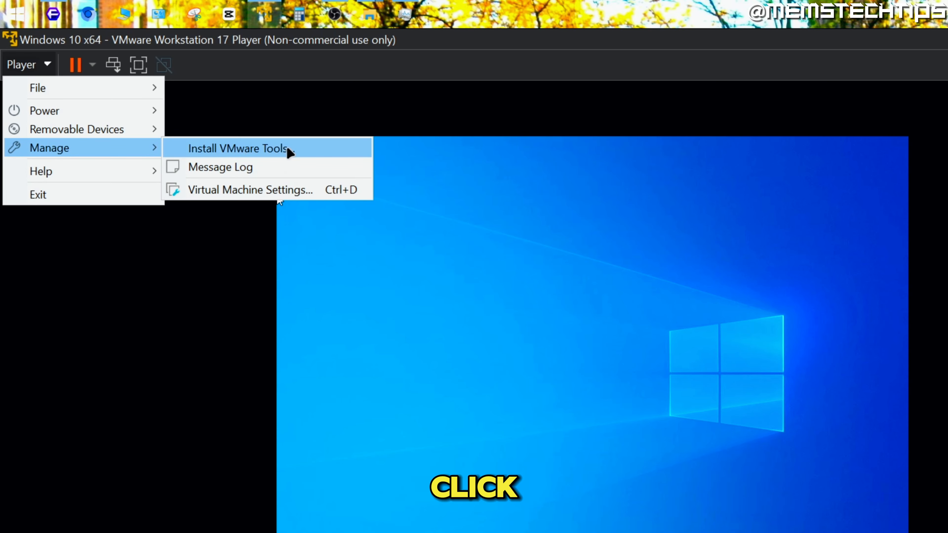
{"action": "left_click", "coordinate": [305, 148]}
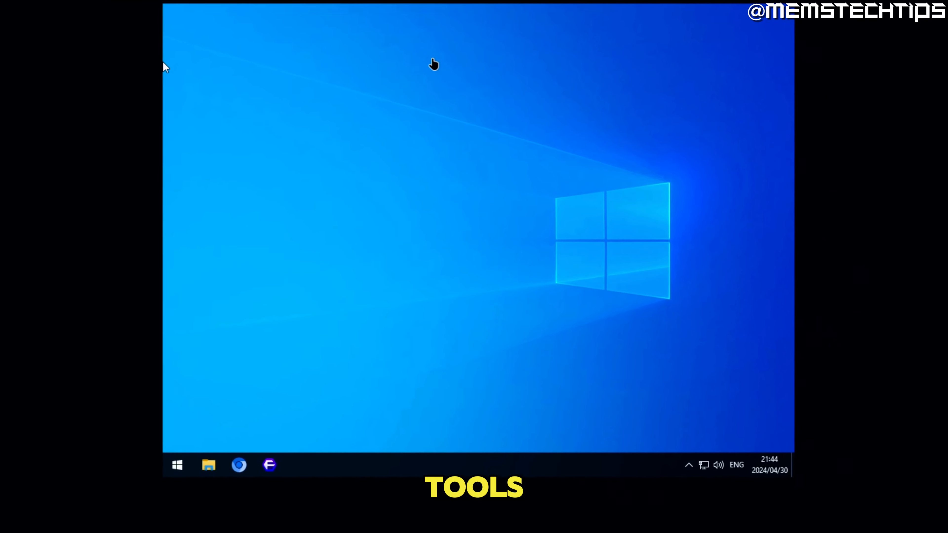
{"action": "left_click", "coordinate": [200, 461]}
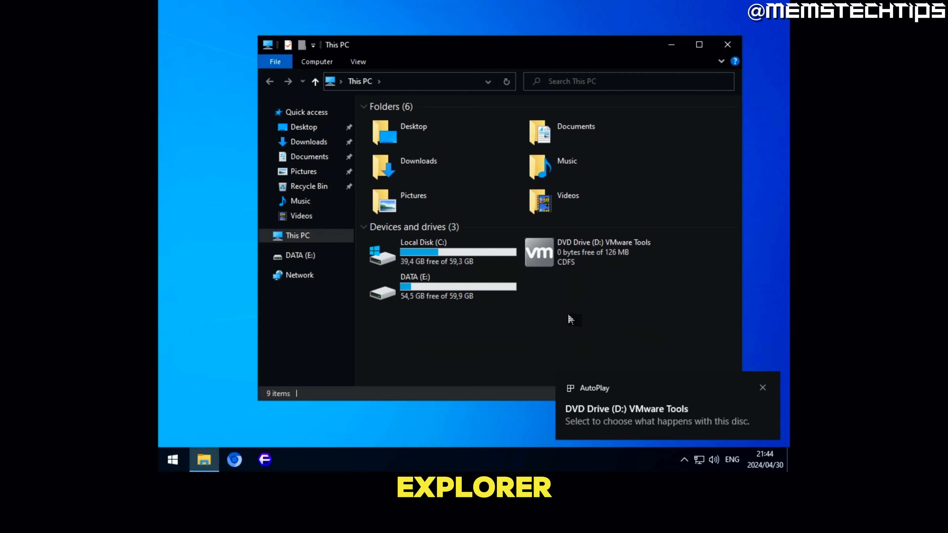
{"action": "left_click", "coordinate": [597, 263]}
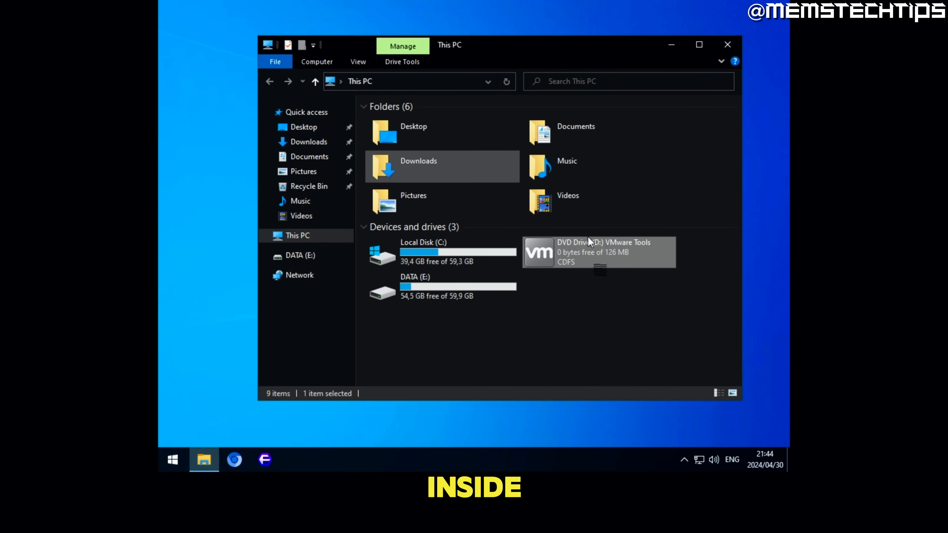
Step: Install VMware Tools with the Typical setup type and restart the virtual machine
{"action": "left_click", "coordinate": [538, 325]}
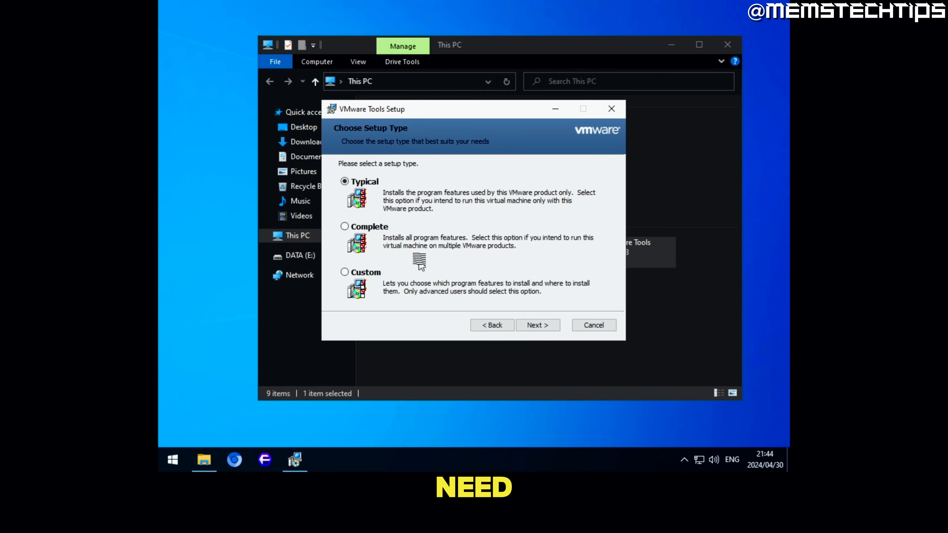
{"action": "left_click", "coordinate": [538, 325]}
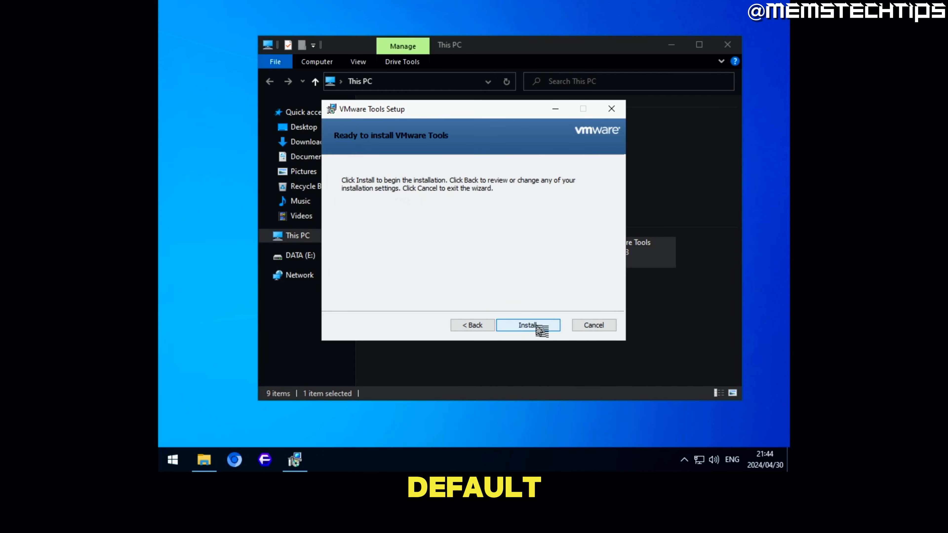
{"action": "left_click", "coordinate": [539, 325]}
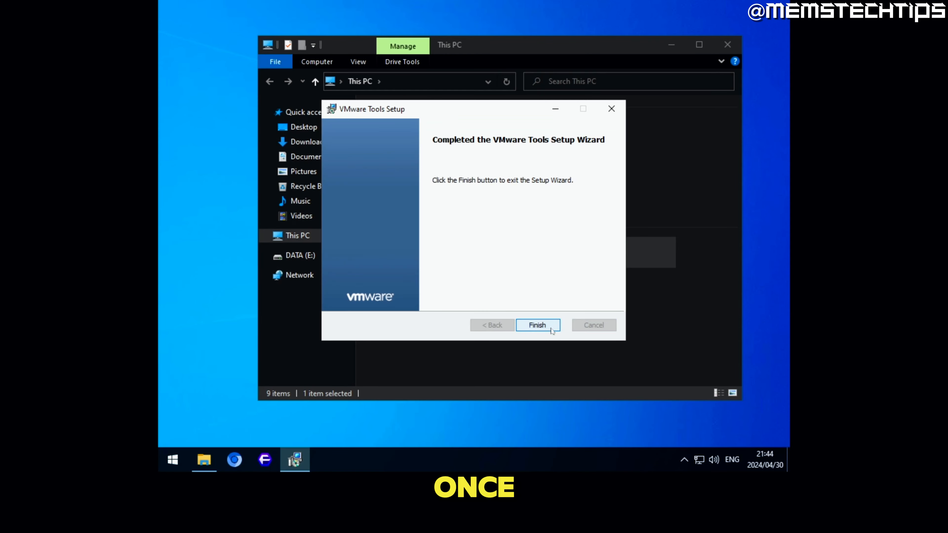
{"action": "left_click", "coordinate": [551, 328]}
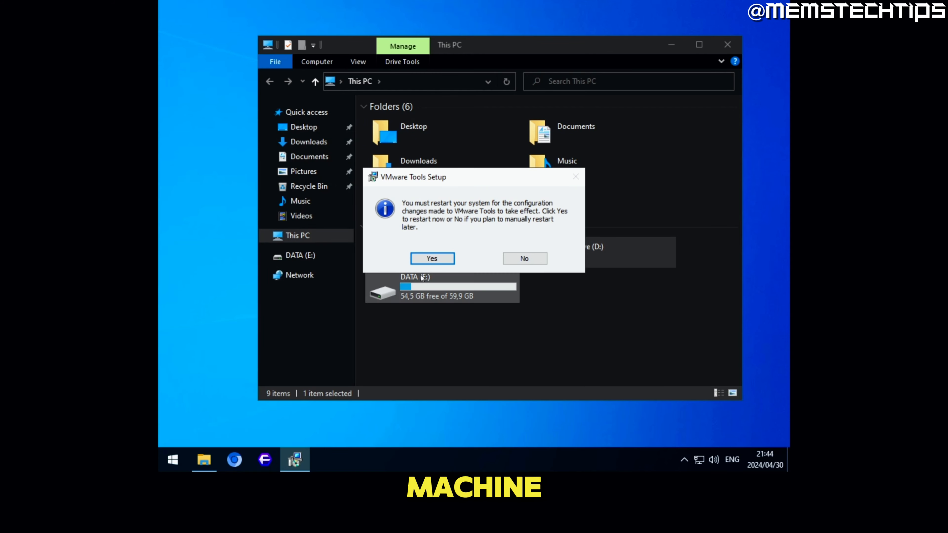
{"action": "left_click", "coordinate": [443, 261]}
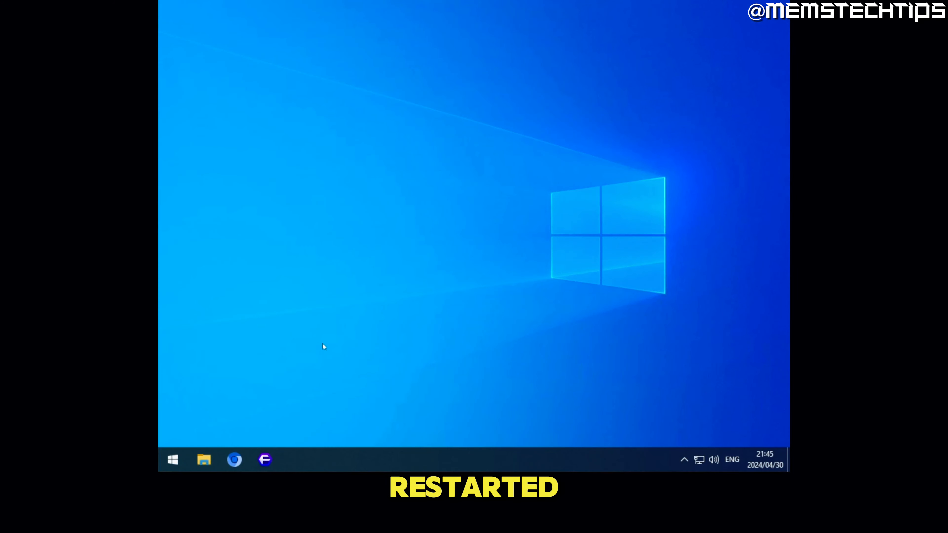
Step: Turn on network discovery and file sharing from the Network location in the guest's File Explorer
{"action": "left_click", "coordinate": [203, 459]}
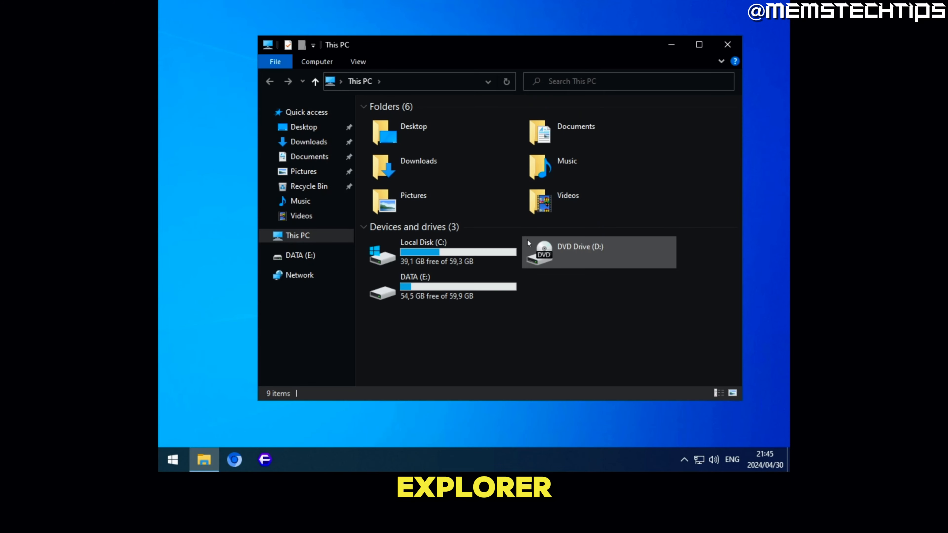
{"action": "left_click", "coordinate": [298, 276]}
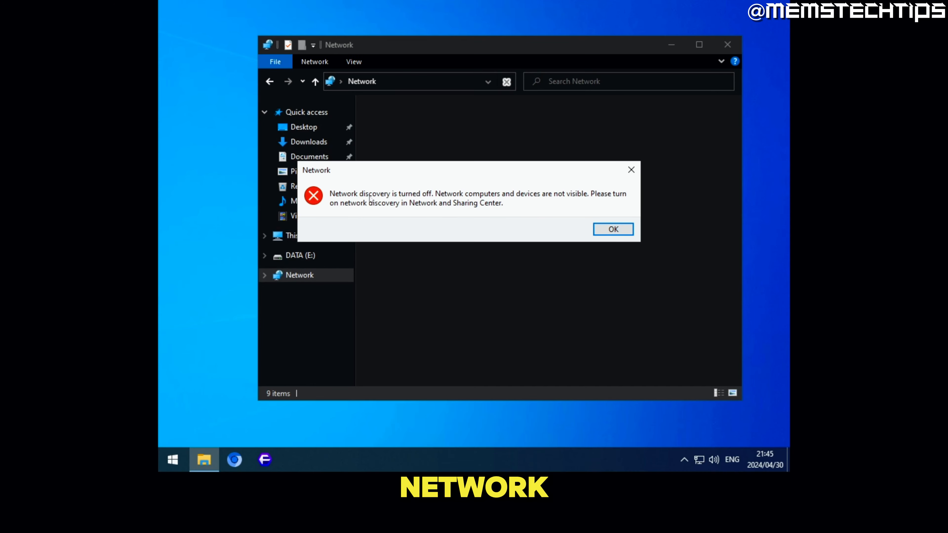
{"action": "left_click", "coordinate": [614, 231]}
{"action": "left_click", "coordinate": [449, 100]}
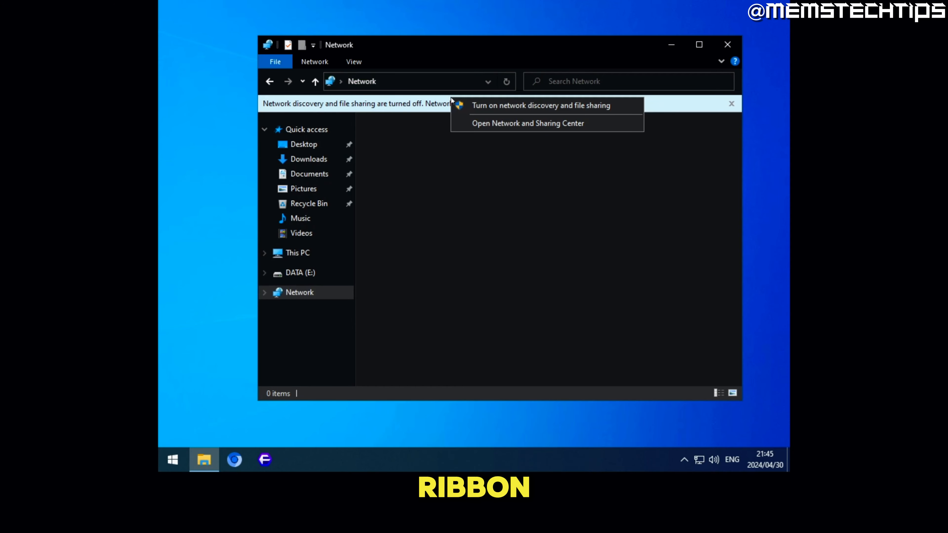
{"action": "left_click", "coordinate": [512, 107]}
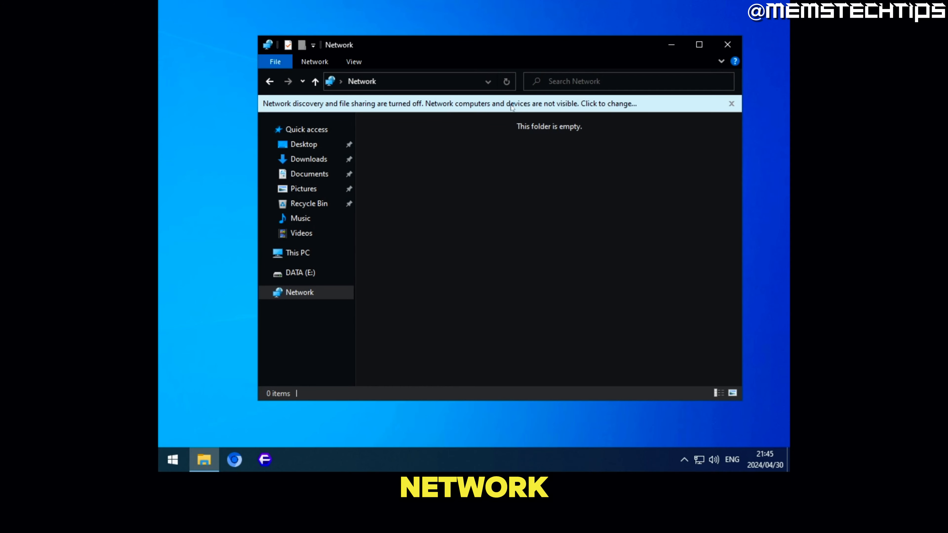
{"action": "left_click", "coordinate": [595, 244]}
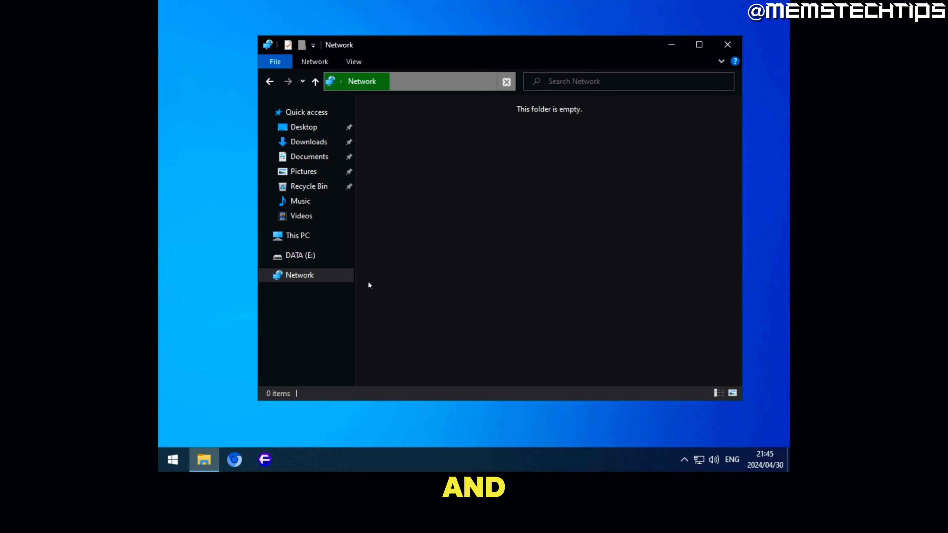
Step: Reload the Network location and open the VMShare folder under vmware-host's Shared Folders
{"action": "left_click", "coordinate": [286, 239]}
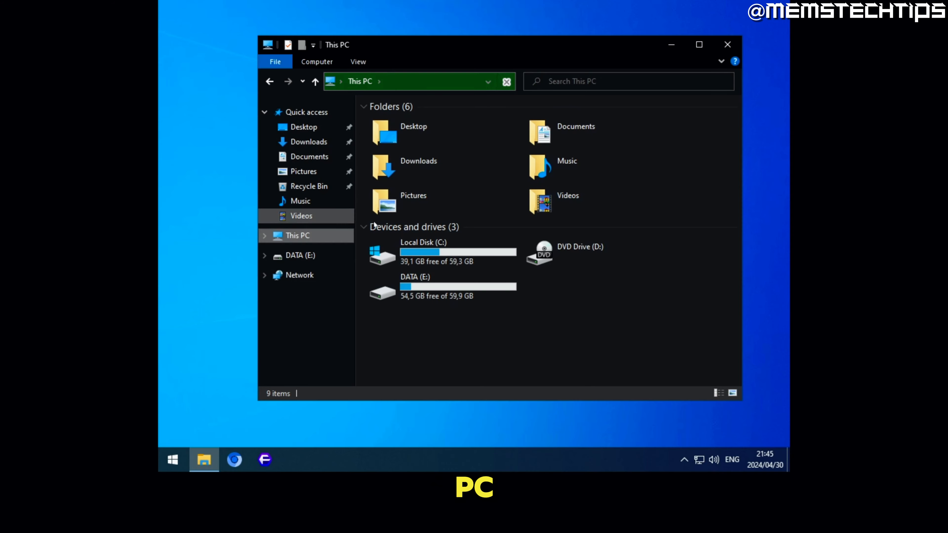
{"action": "left_click", "coordinate": [296, 277]}
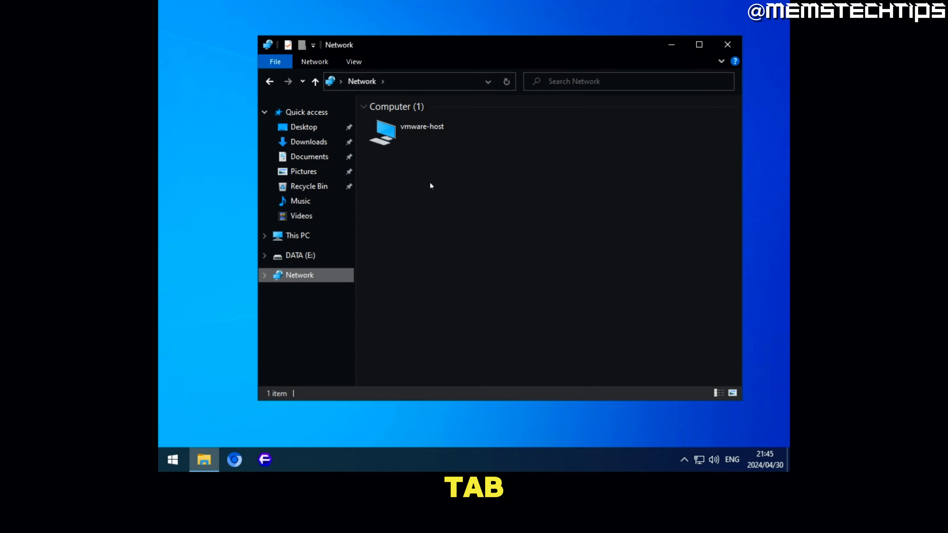
{"action": "left_click", "coordinate": [411, 137]}
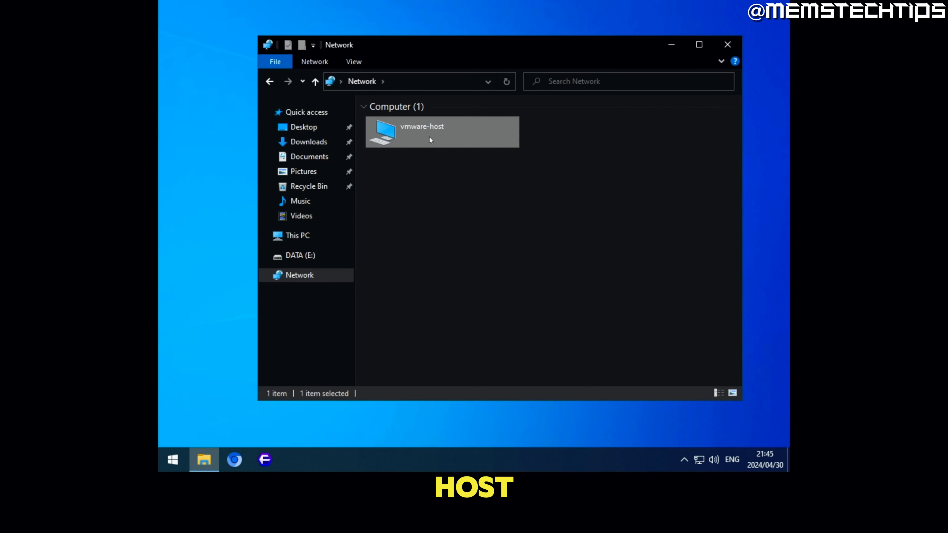
{"action": "double_click", "coordinate": [421, 137]}
{"action": "double_click", "coordinate": [413, 109]}
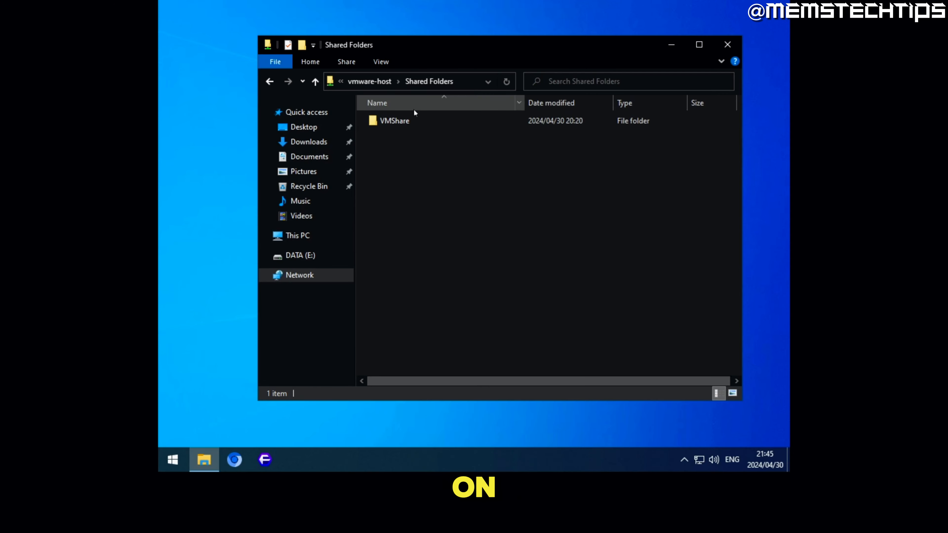
{"action": "left_click", "coordinate": [456, 121]}
{"action": "left_click", "coordinate": [438, 156]}
{"action": "left_click", "coordinate": [398, 122]}
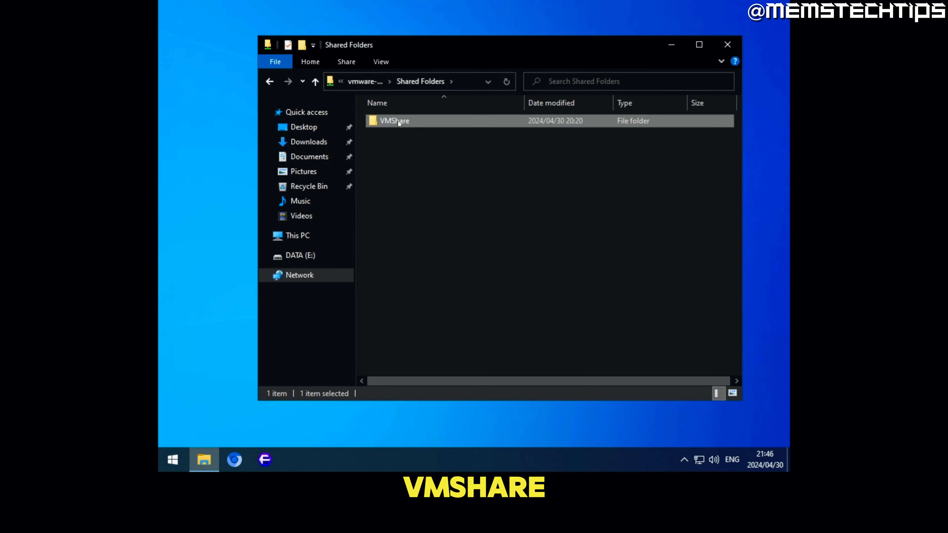
{"action": "double_click", "coordinate": [421, 121]}
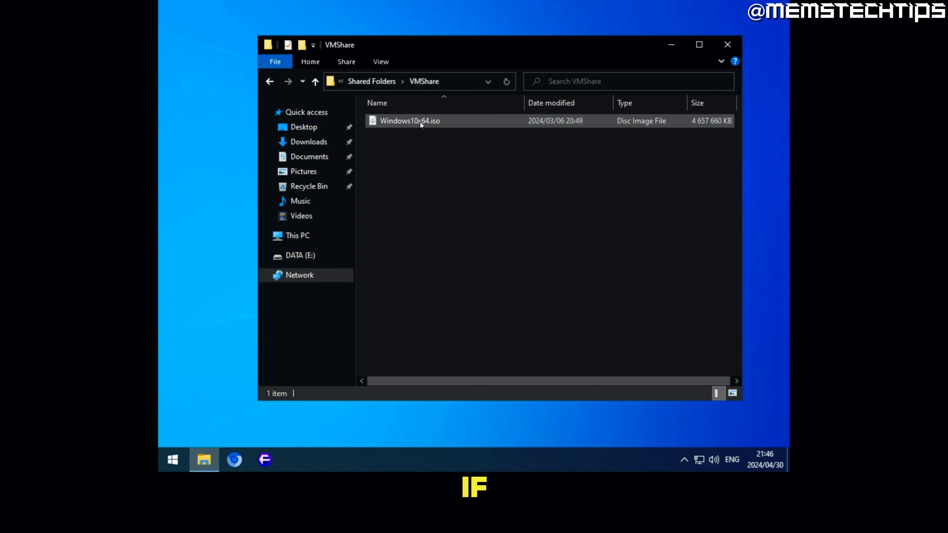
Step: Check the VMShare folder for the Windows10x64.iso file
{"action": "left_click", "coordinate": [423, 121]}
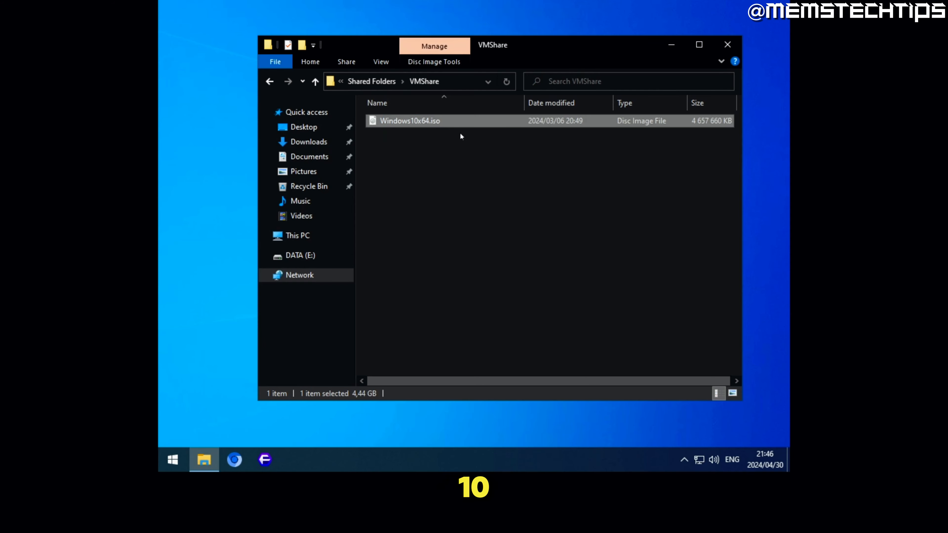
{"action": "left_click_drag", "start_coordinate": [398, 147], "coordinate": [447, 118]}
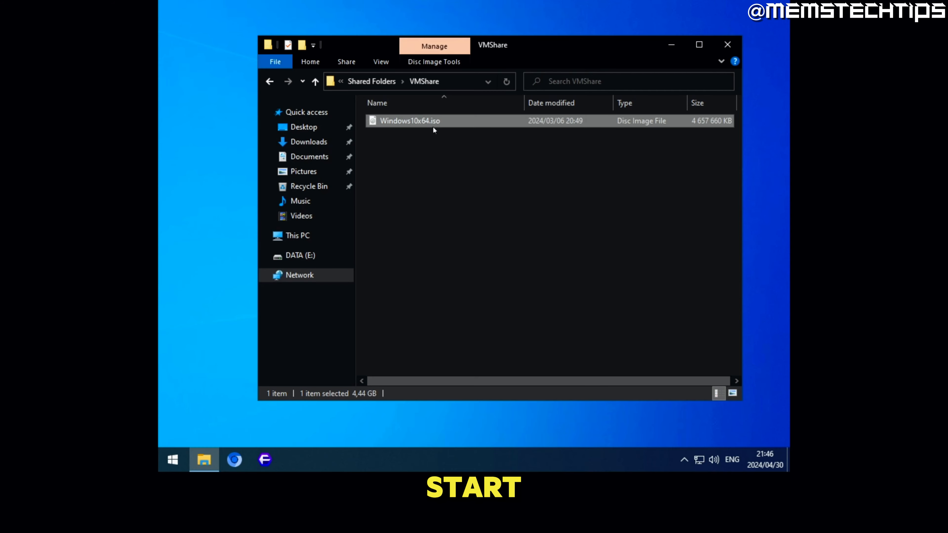
{"action": "left_click", "coordinate": [413, 137]}
{"action": "left_click_drag", "start_coordinate": [394, 141], "coordinate": [440, 124]}
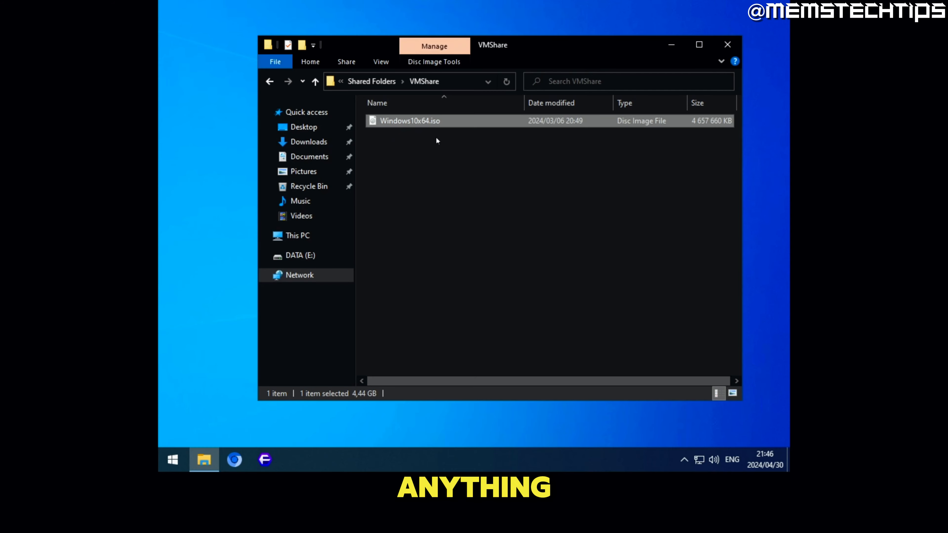
{"action": "left_click", "coordinate": [454, 186]}
Step: Go to anyburn.com in the guest's Thorium browser and download the 64-bit installer anyburn_setup_x64.exe
{"action": "left_click", "coordinate": [234, 465]}
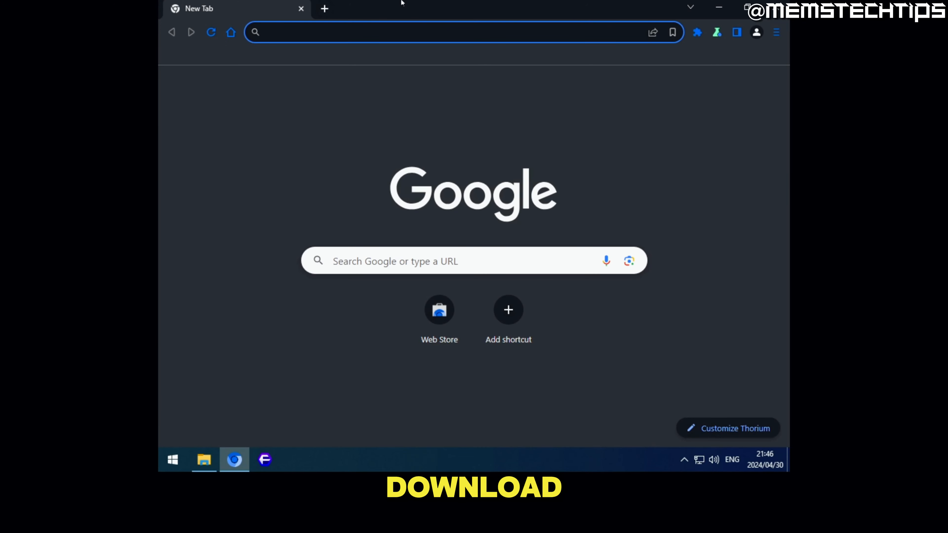
{"action": "type", "text": "anyburn.com"}
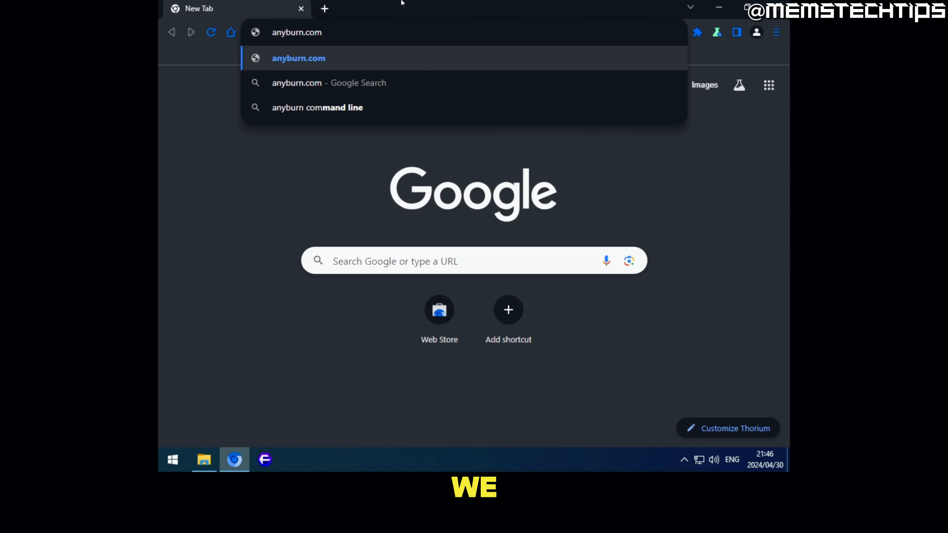
{"action": "key", "text": "Return"}
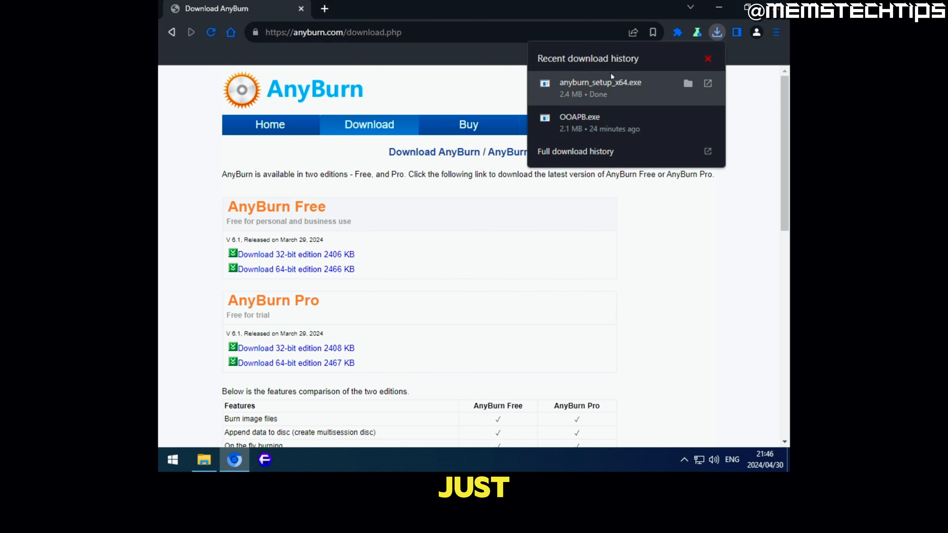
Step: Run the downloaded AnyBurn 6.1 installer, accept the license, install to C:\Program Files\AnyBurn and launch the program
{"action": "left_click", "coordinate": [611, 74]}
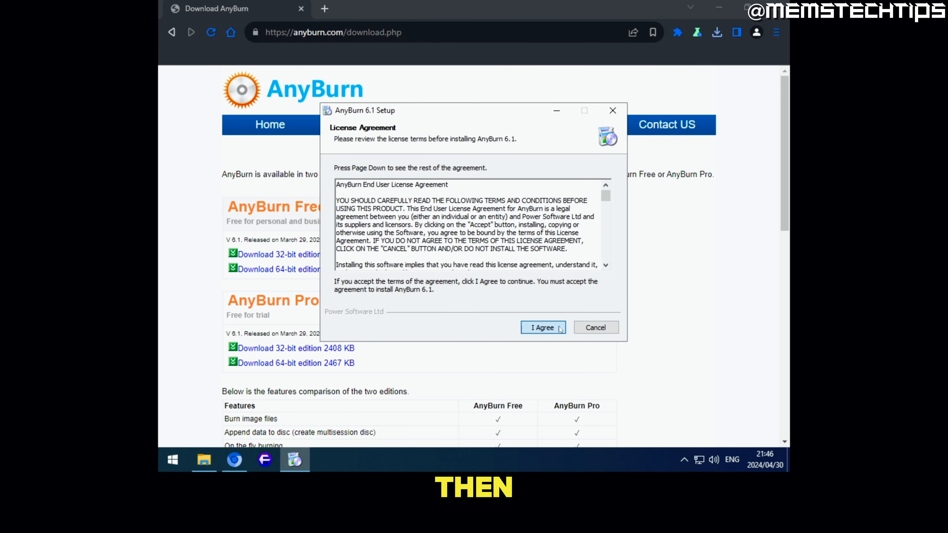
{"action": "left_click", "coordinate": [543, 328]}
{"action": "left_click", "coordinate": [543, 328]}
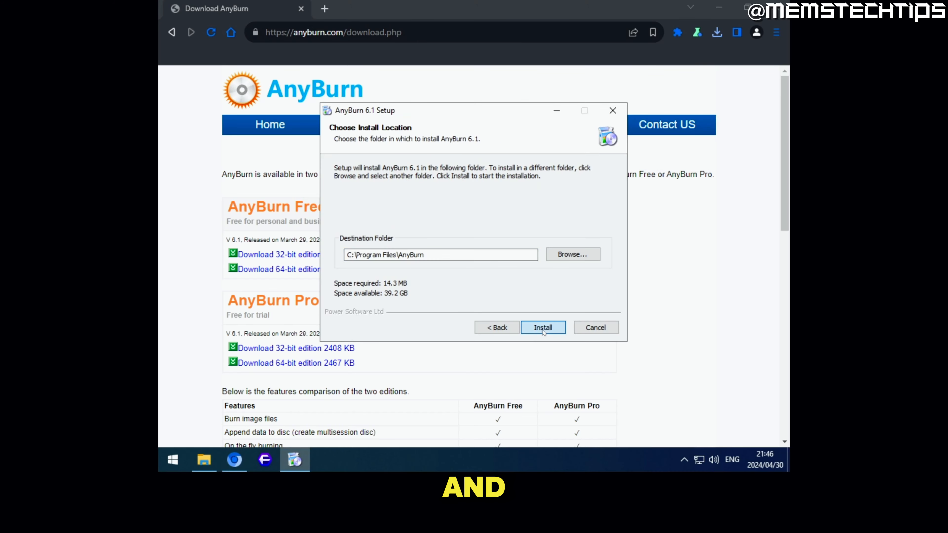
{"action": "left_click", "coordinate": [544, 327]}
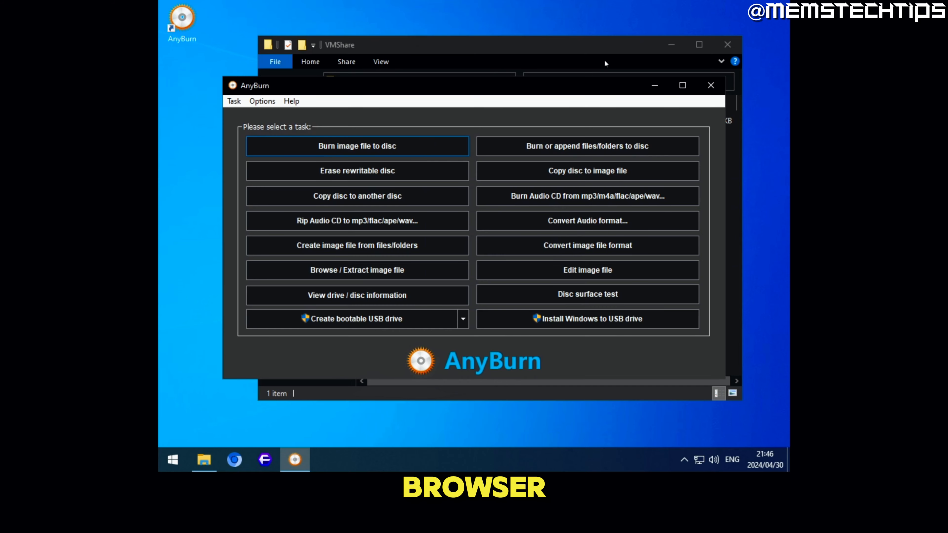
Step: Load Windows10x64.iso from the VMShare folder under vmware-host's Shared Folders for editing as an image file
{"action": "left_click", "coordinate": [633, 276]}
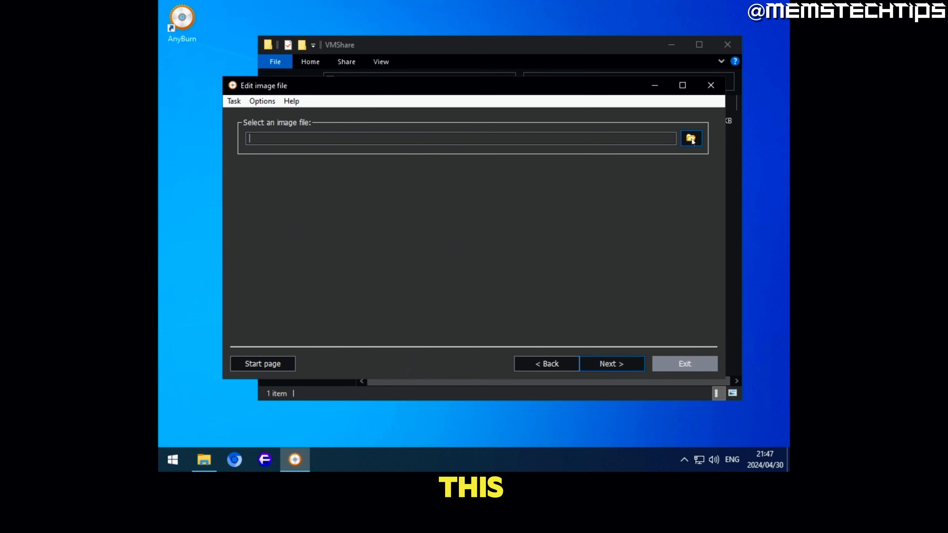
{"action": "left_click", "coordinate": [690, 139]}
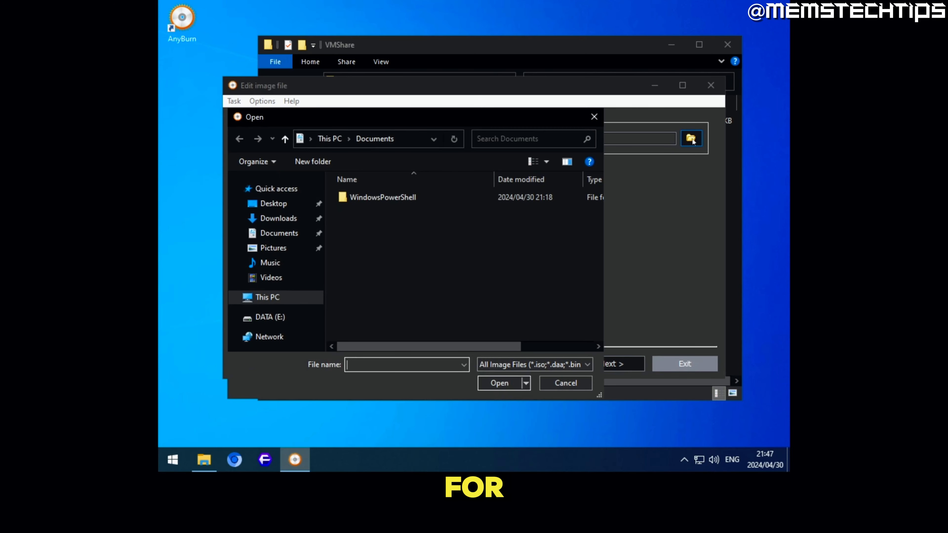
{"action": "left_click_drag", "start_coordinate": [391, 121], "coordinate": [471, 114]}
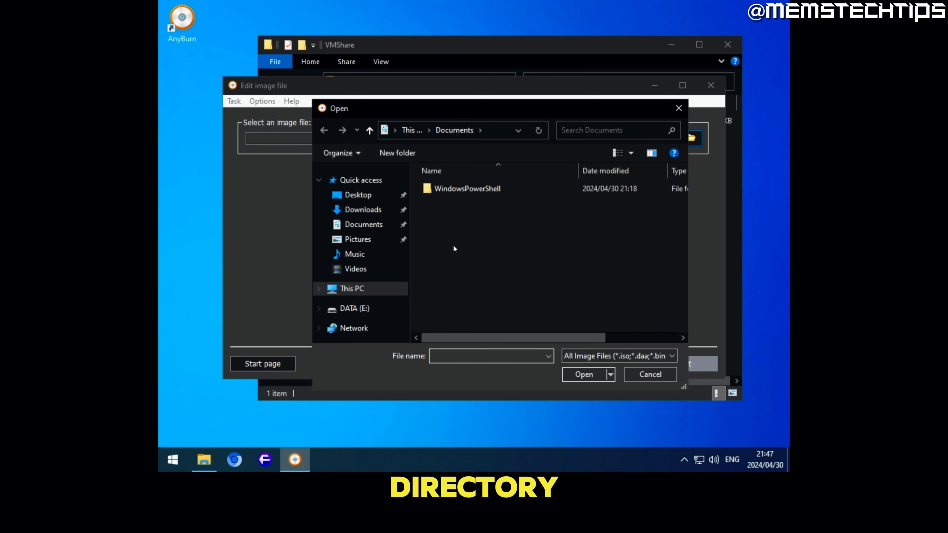
{"action": "left_click", "coordinate": [347, 327]}
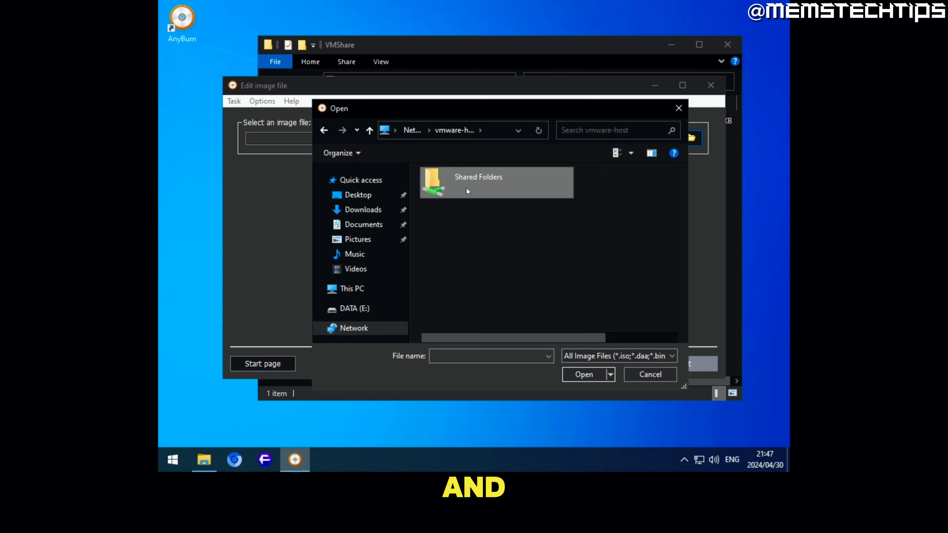
{"action": "double_click", "coordinate": [466, 187]}
{"action": "double_click", "coordinate": [457, 194]}
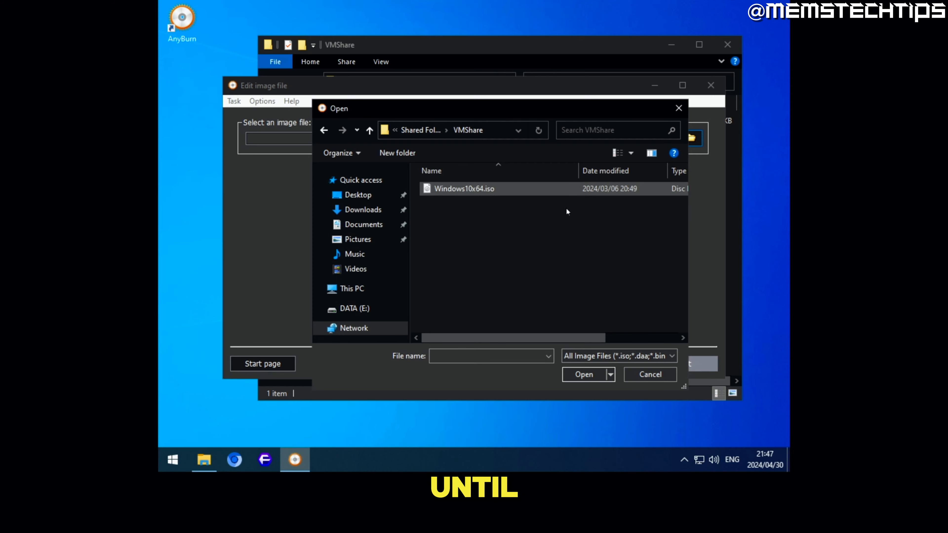
{"action": "left_click", "coordinate": [466, 190]}
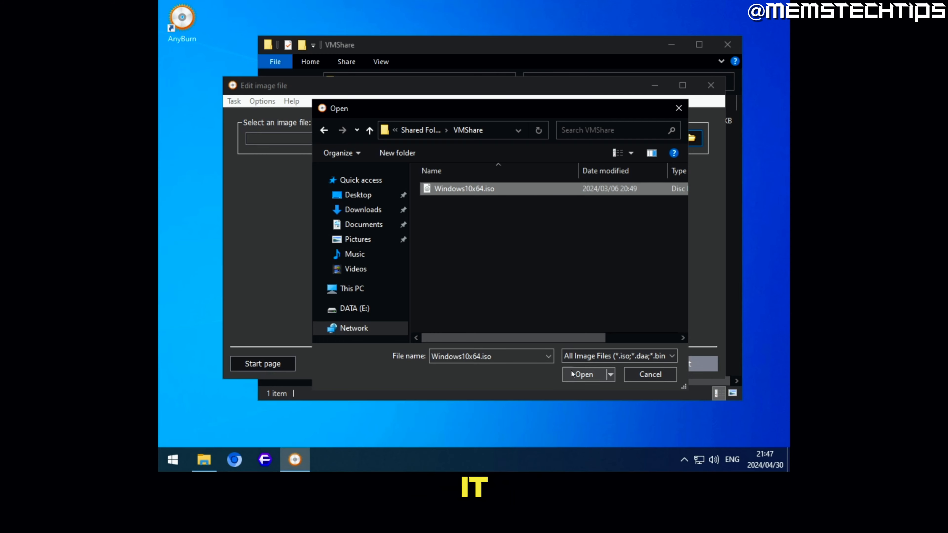
{"action": "left_click", "coordinate": [584, 374]}
{"action": "left_click", "coordinate": [608, 367]}
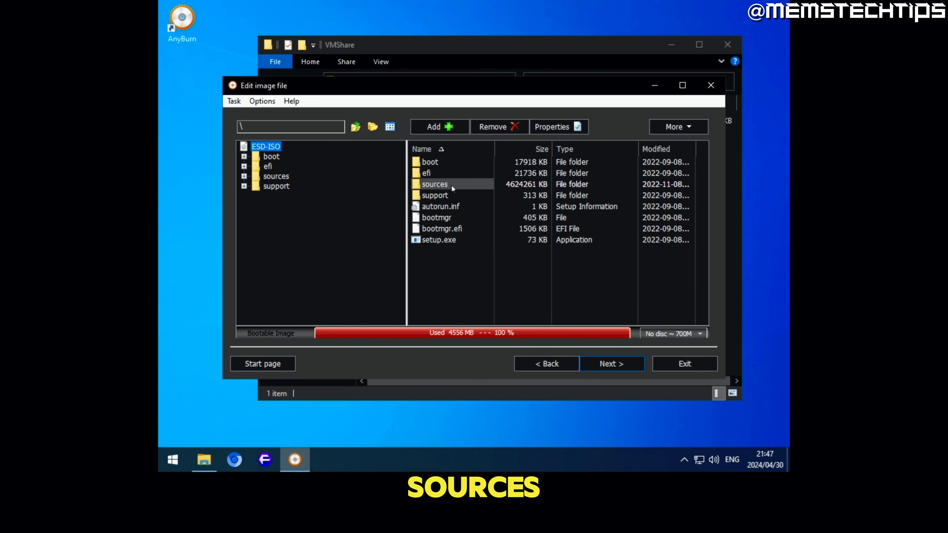
Step: Remove install.esd from the image's sources folder and confirm the deletion
{"action": "double_click", "coordinate": [444, 184]}
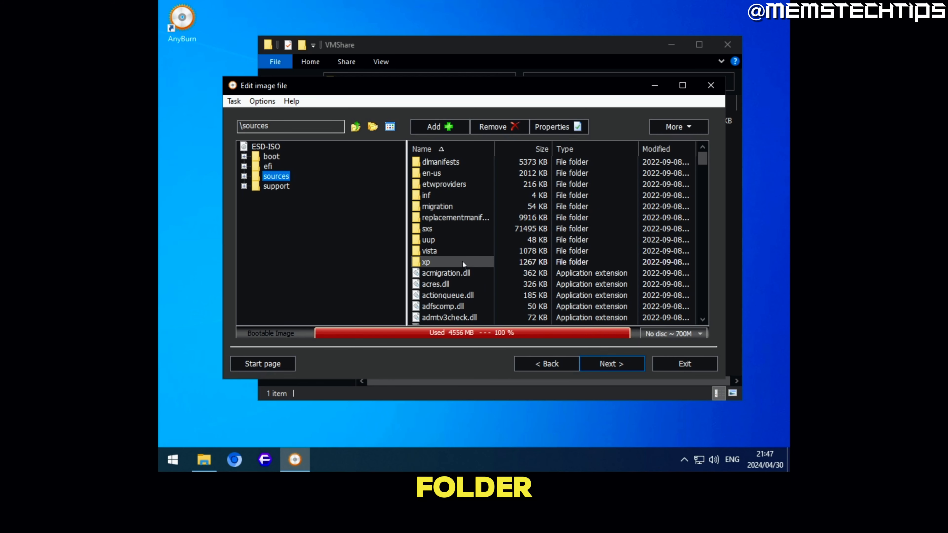
{"action": "scroll", "coordinate": [463, 263], "scroll_direction": "down", "scroll_amount": 15}
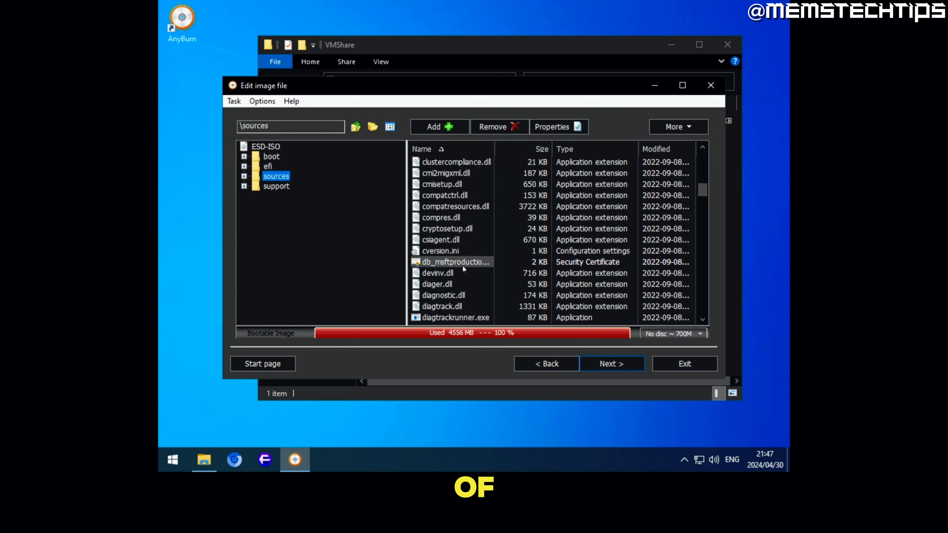
{"action": "scroll", "coordinate": [462, 263], "scroll_direction": "down", "scroll_amount": 10}
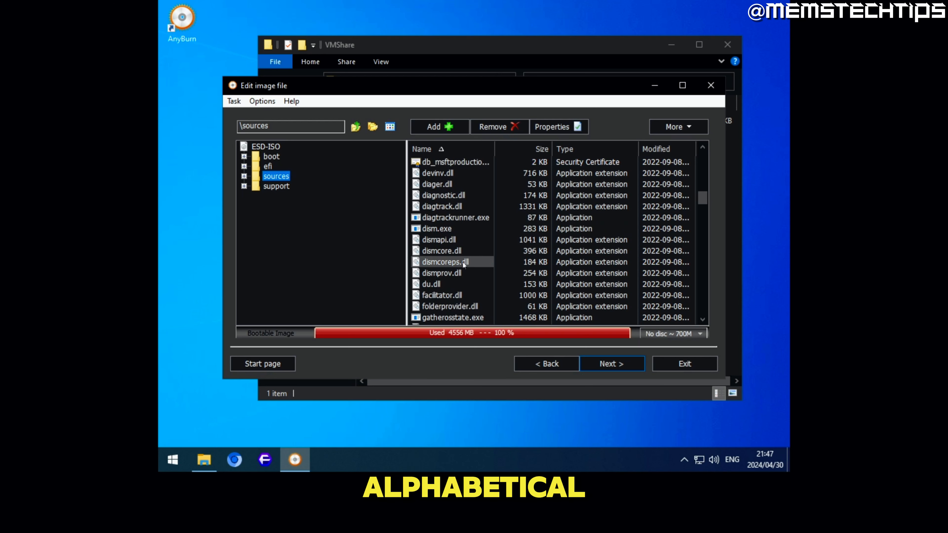
{"action": "scroll", "coordinate": [462, 255], "scroll_direction": "down", "scroll_amount": 1}
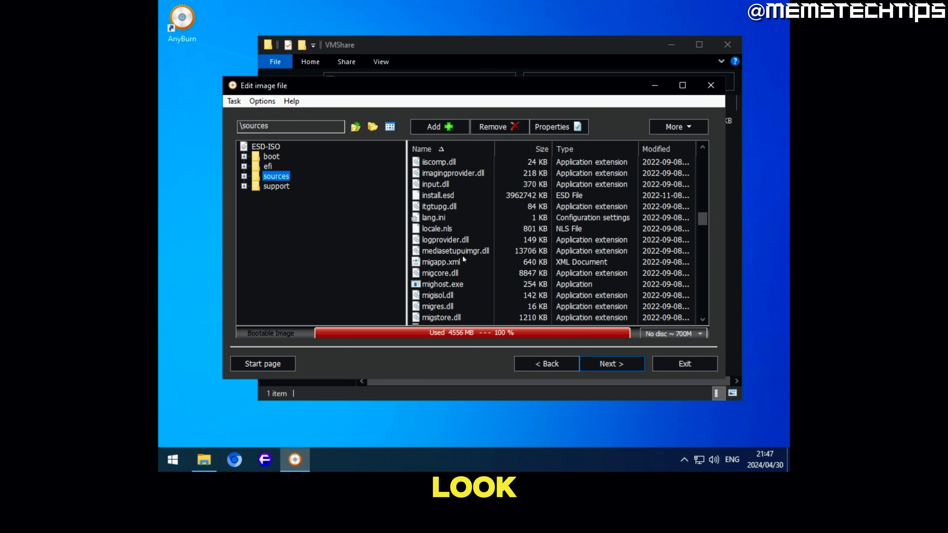
{"action": "scroll", "coordinate": [462, 254], "scroll_direction": "up", "scroll_amount": 2}
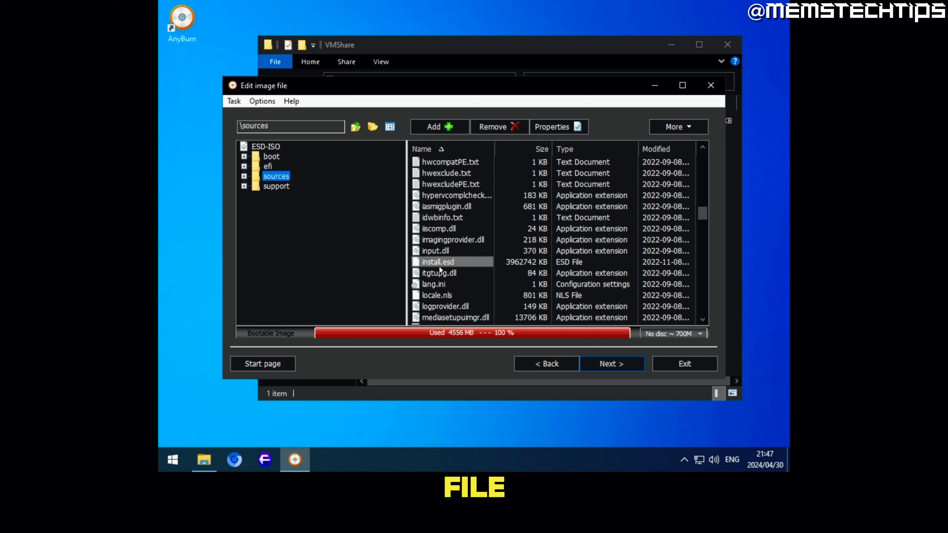
{"action": "scroll", "coordinate": [433, 246], "scroll_direction": "down", "scroll_amount": 1}
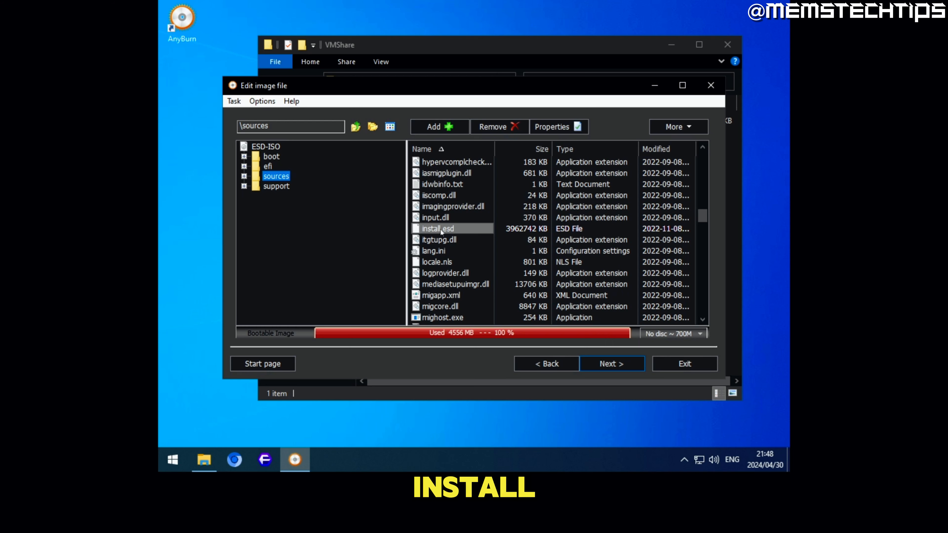
{"action": "left_click", "coordinate": [462, 233]}
{"action": "left_click", "coordinate": [492, 126]}
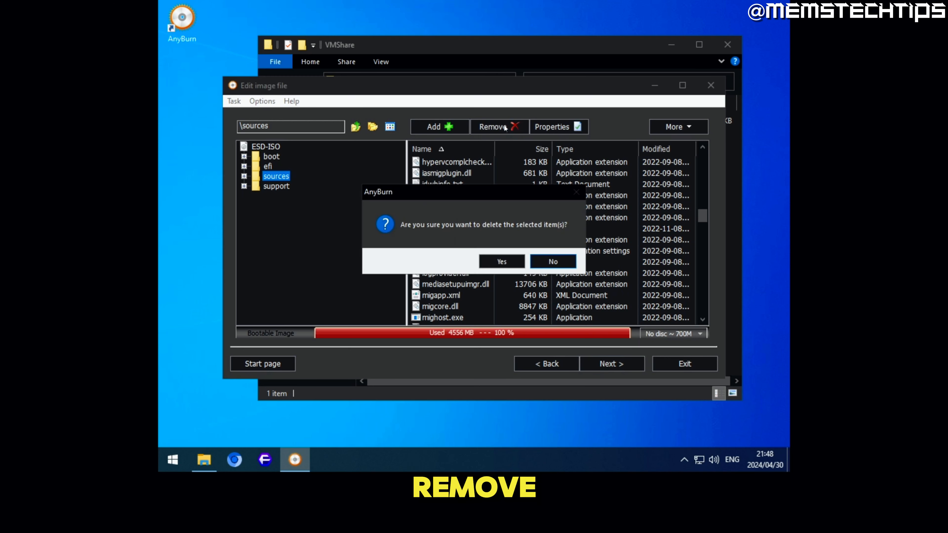
{"action": "left_click", "coordinate": [505, 265]}
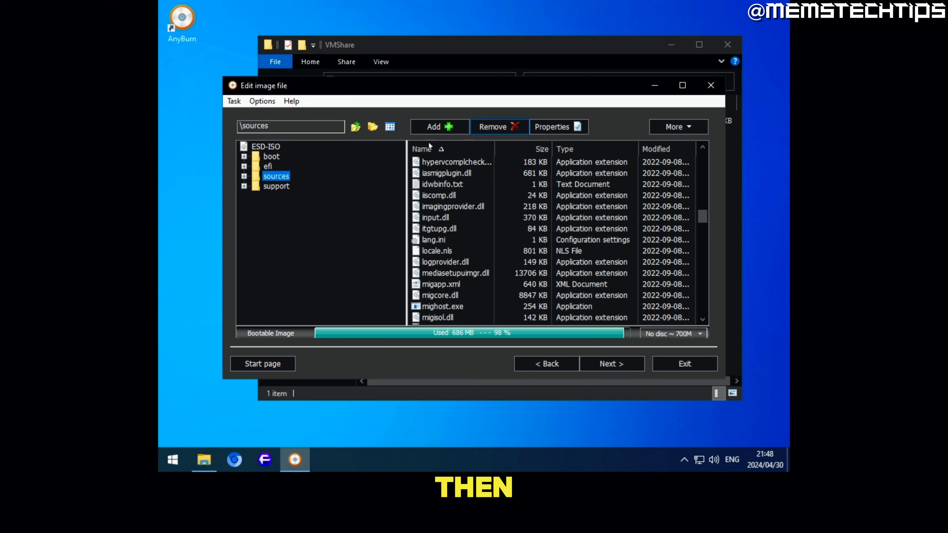
Step: Add the custom install.wim from DATA (E:) to the image's sources folder and check that it is listed there
{"action": "left_click", "coordinate": [437, 129]}
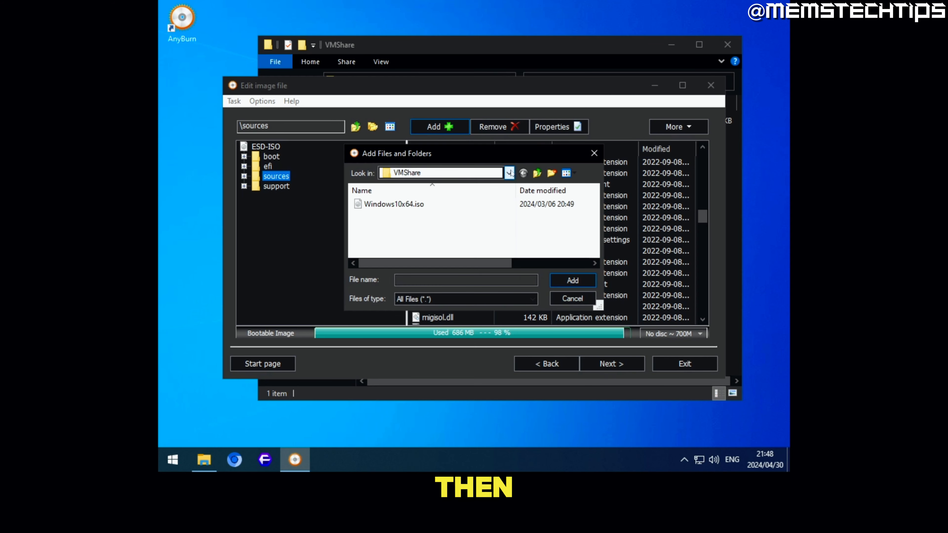
{"action": "left_click", "coordinate": [509, 174]}
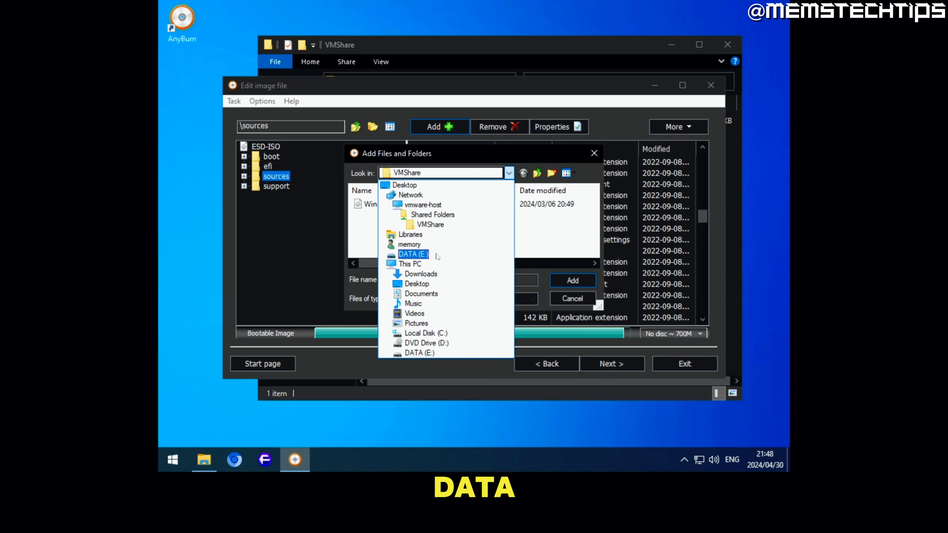
{"action": "left_click", "coordinate": [412, 255]}
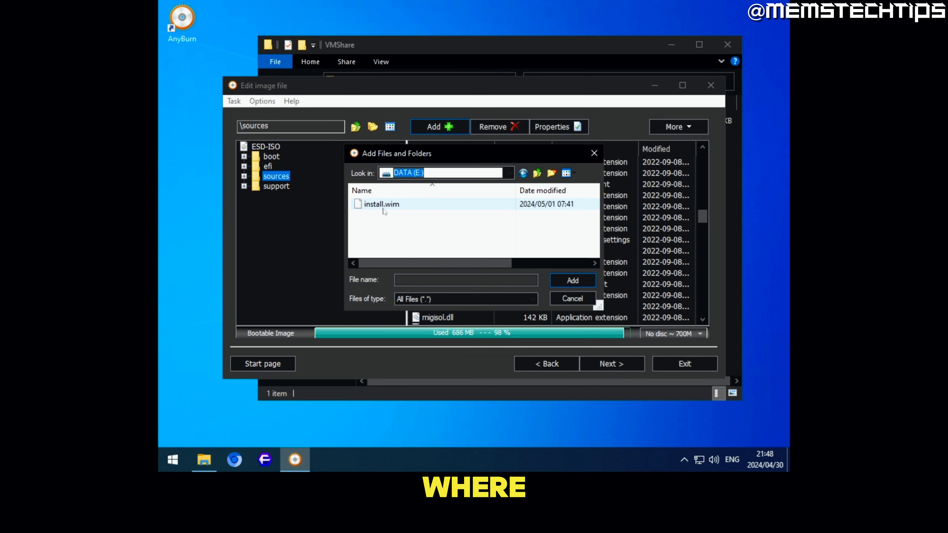
{"action": "left_click", "coordinate": [380, 206]}
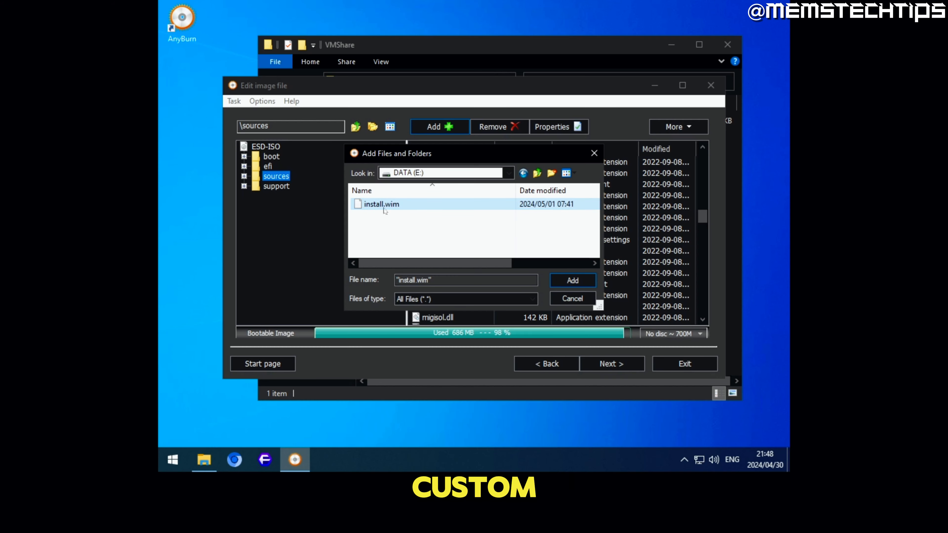
{"action": "left_click", "coordinate": [565, 280]}
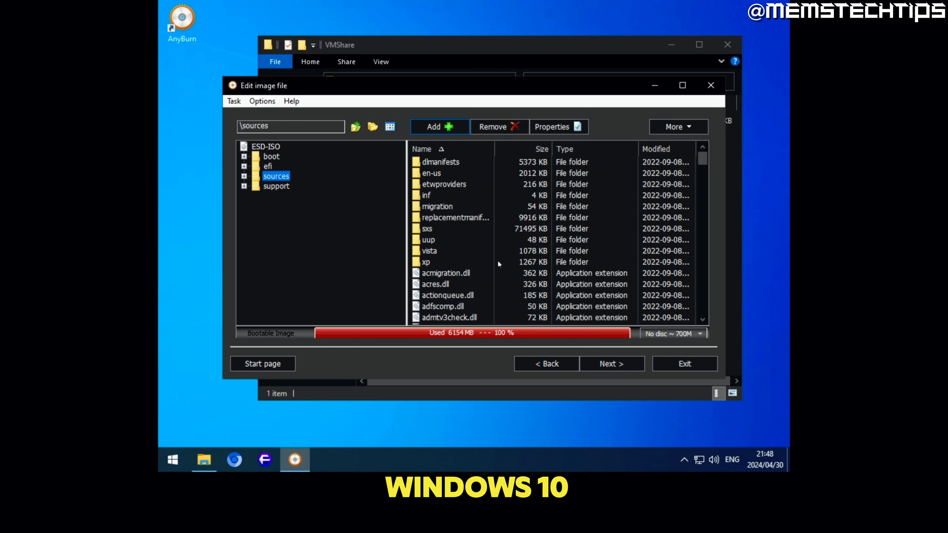
{"action": "scroll", "coordinate": [459, 248], "scroll_direction": "down", "scroll_amount": 4}
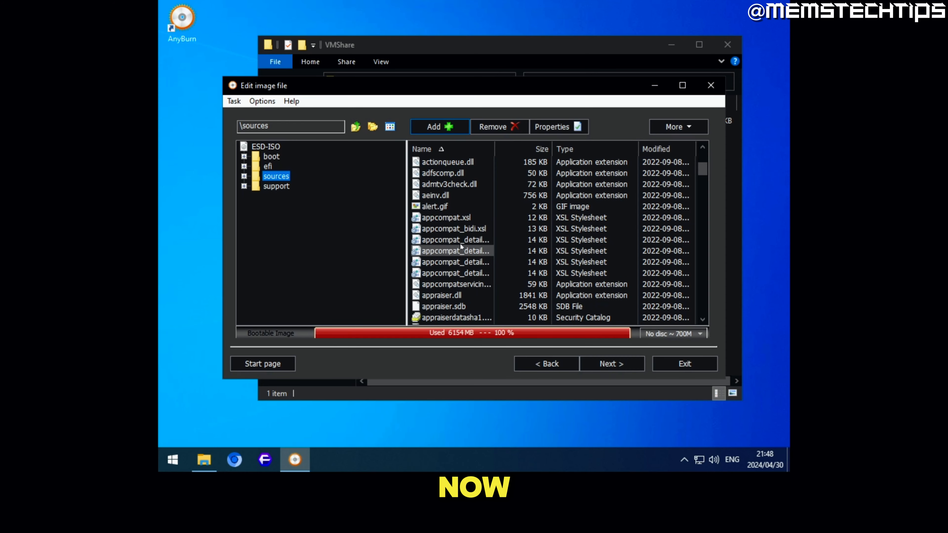
{"action": "scroll", "coordinate": [460, 243], "scroll_direction": "down", "scroll_amount": 18}
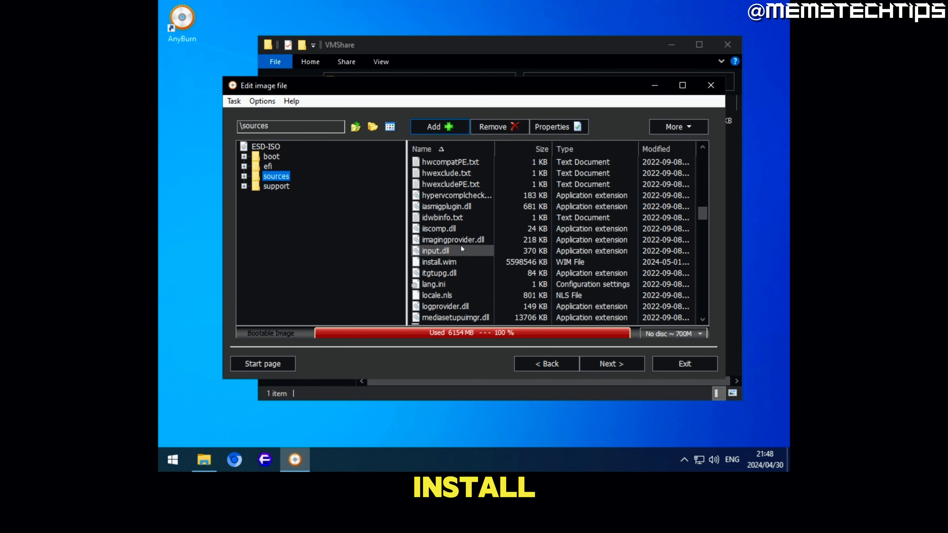
{"action": "scroll", "coordinate": [461, 249], "scroll_direction": "down", "scroll_amount": 1}
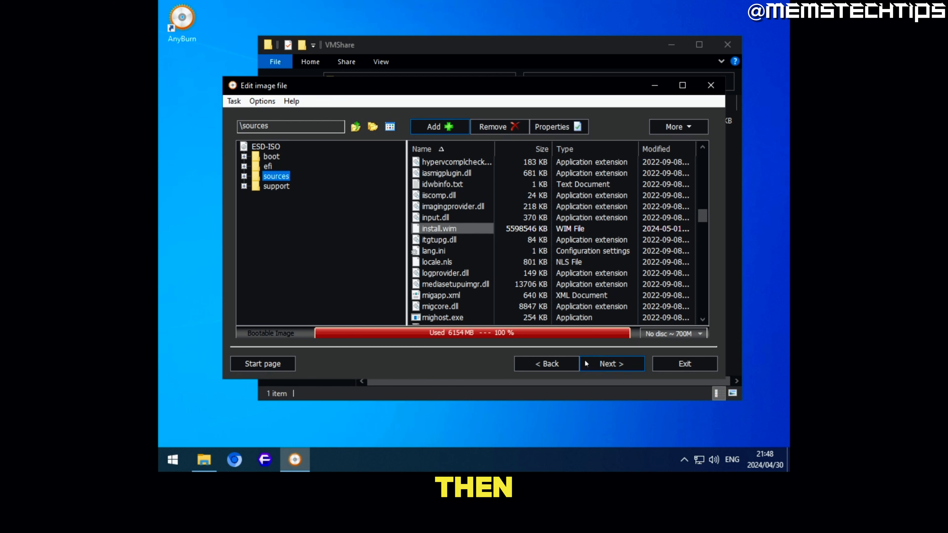
Step: Proceed to the output settings and rename the destination image file in VMShare to Windows10-debloated.iso
{"action": "left_click", "coordinate": [622, 369]}
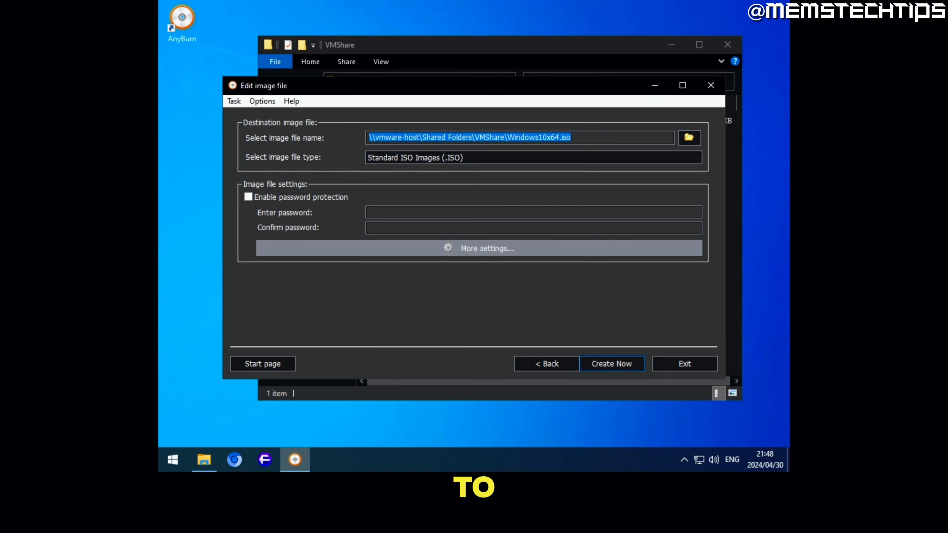
{"action": "left_click", "coordinate": [560, 138]}
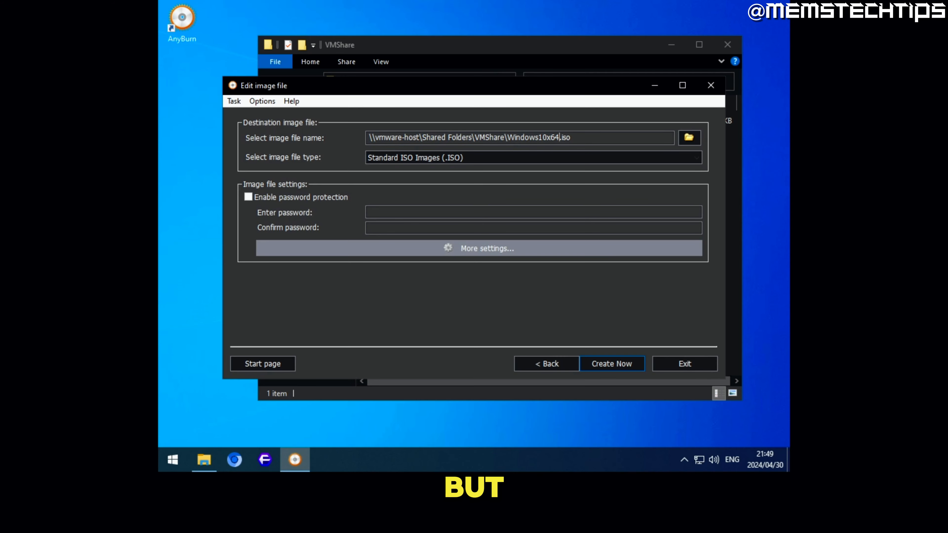
{"action": "key", "text": "BackSpace"}
{"action": "key", "text": "BackSpace"}
{"action": "key", "text": "BackSpace"}
{"action": "type", "text": "-debloated"}
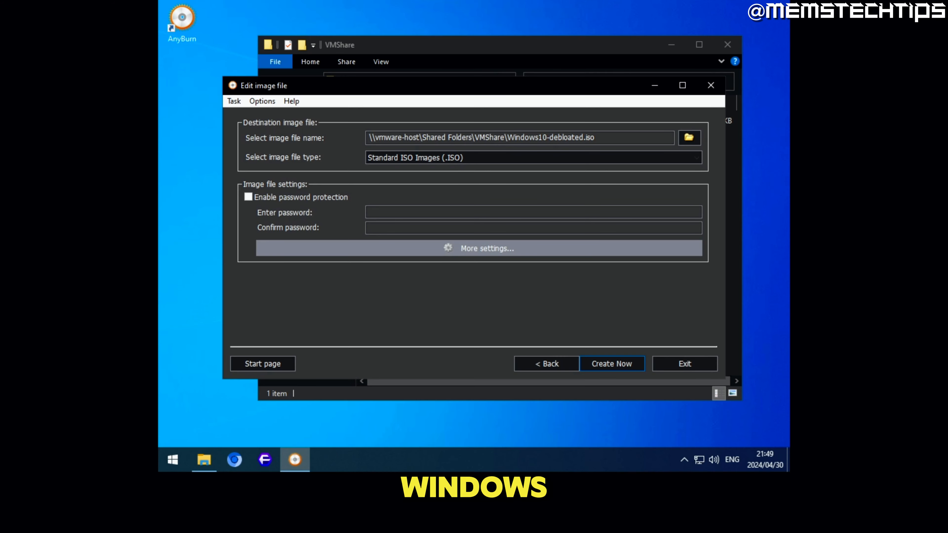
{"action": "left_click_drag", "start_coordinate": [530, 138], "coordinate": [572, 138]}
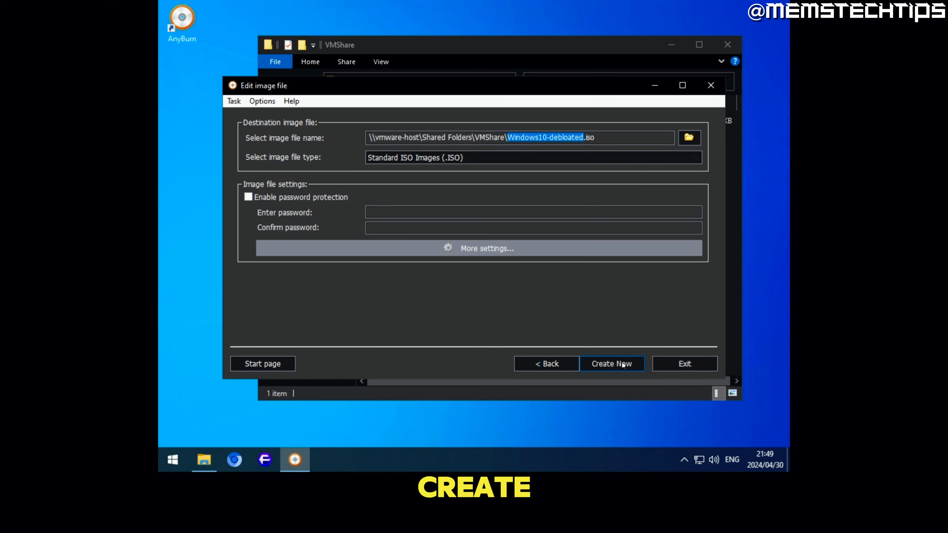
Step: Create the ISO image, wait until writing finishes, and exit AnyBurn
{"action": "left_click", "coordinate": [632, 368]}
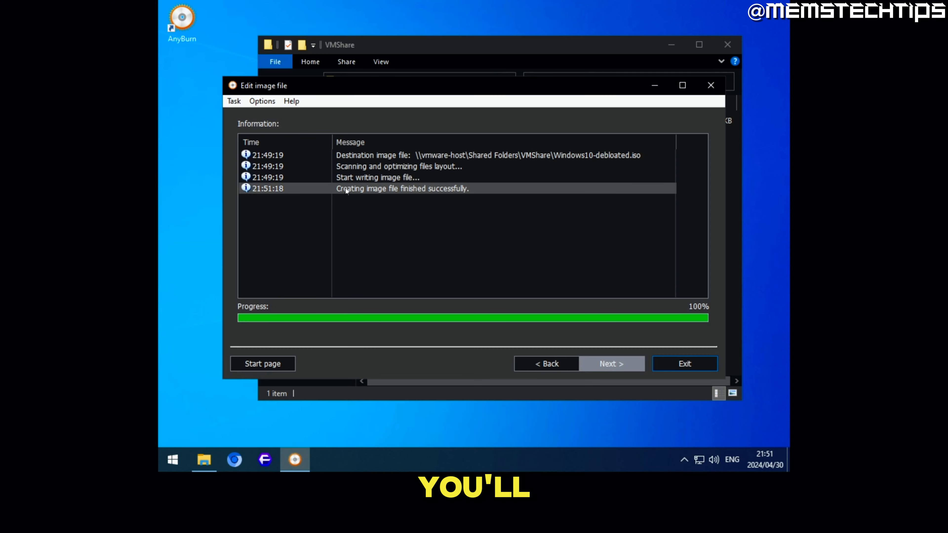
{"action": "left_click", "coordinate": [349, 190]}
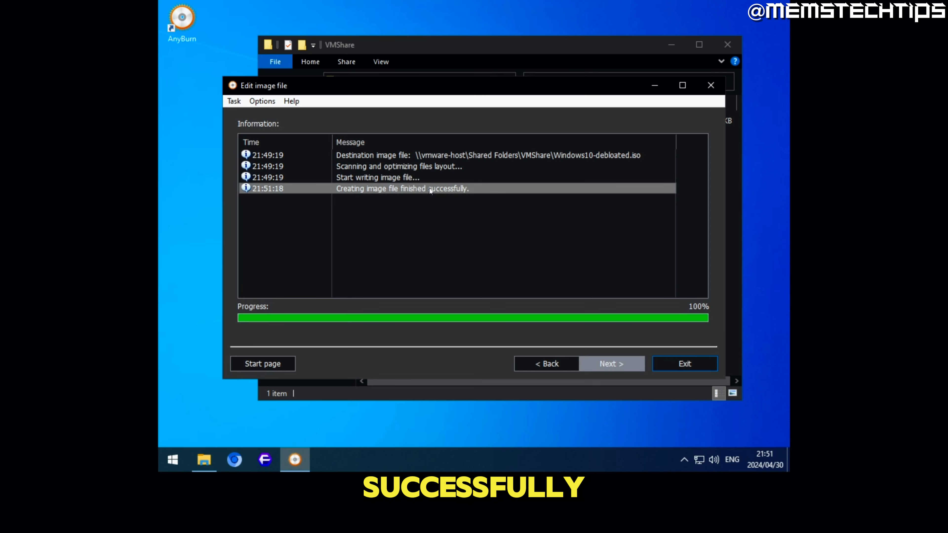
{"action": "left_click", "coordinate": [683, 368]}
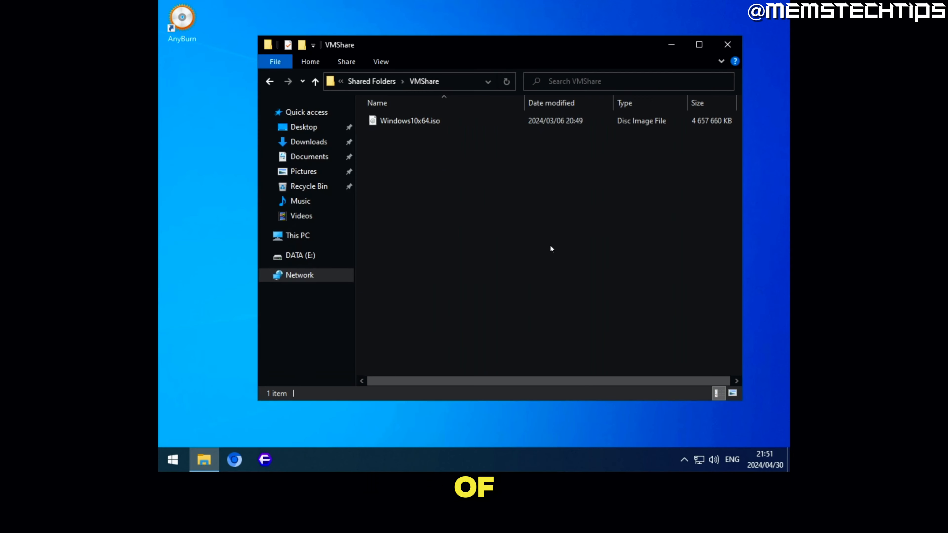
Step: Close the VMShare window and shut down the virtual machine from within Windows
{"action": "left_click", "coordinate": [728, 45]}
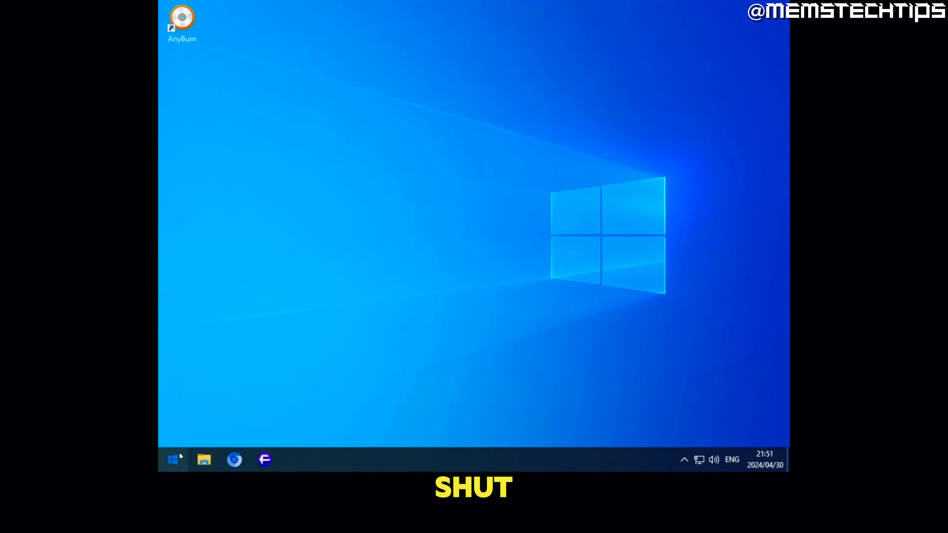
{"action": "left_click", "coordinate": [174, 458]}
{"action": "left_click", "coordinate": [174, 434]}
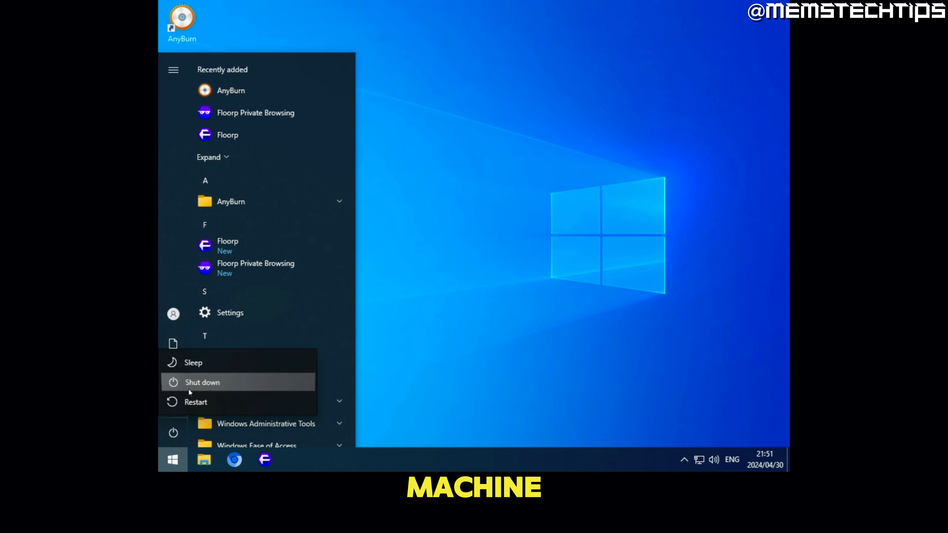
{"action": "left_click", "coordinate": [209, 382]}
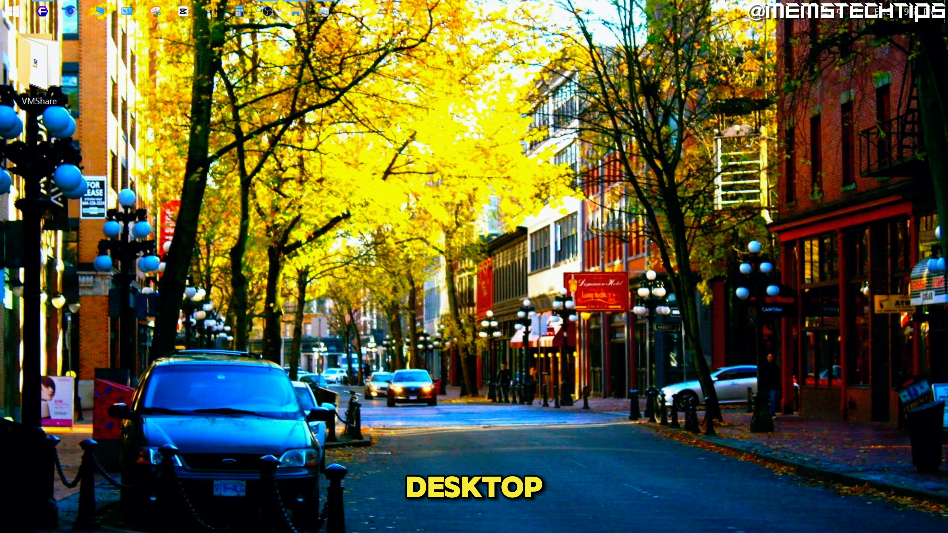
Step: Open the VMShare folder on the host desktop and examine the custom and original Windows 10 ISO files
{"action": "double_click", "coordinate": [39, 66]}
{"action": "left_click_drag", "start_coordinate": [438, 259], "coordinate": [495, 218]}
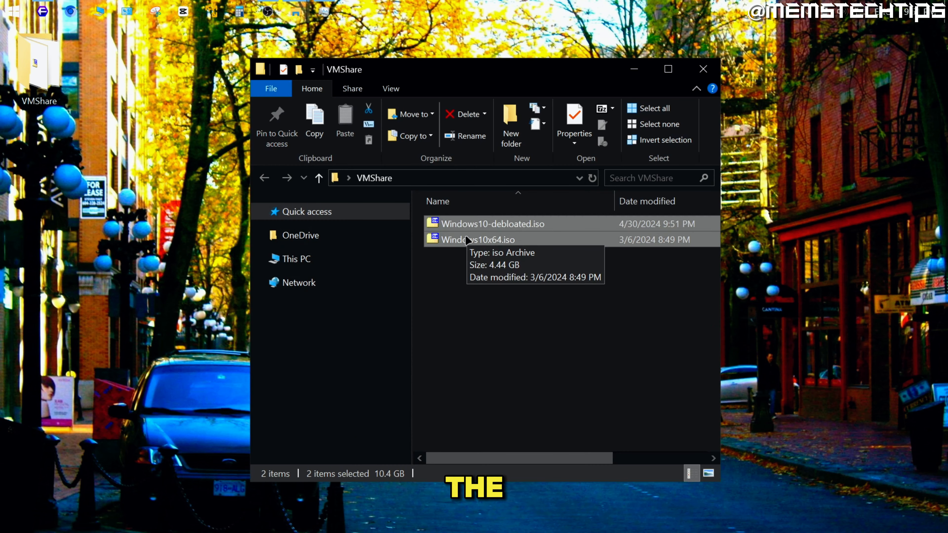
{"action": "left_click", "coordinate": [467, 239]}
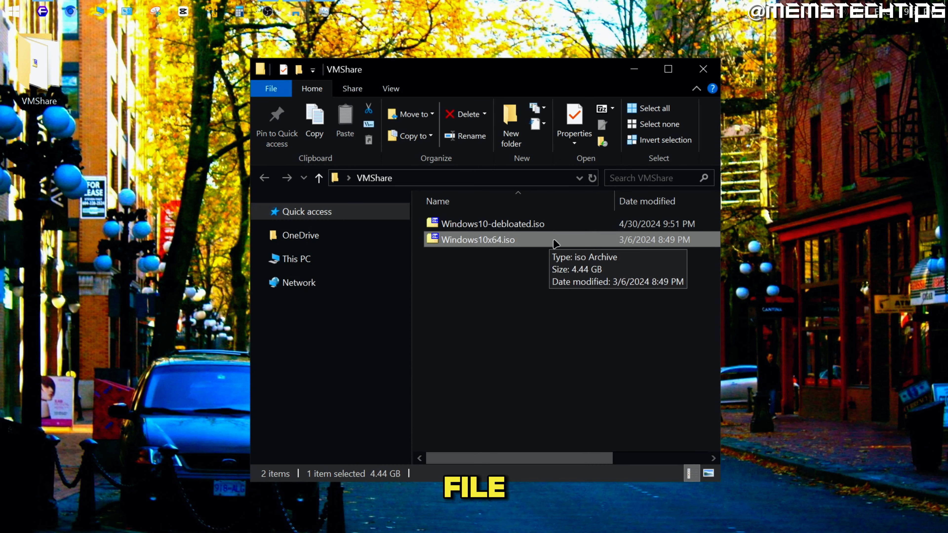
Step: Check the size of Windows10-debloated.iso in VMShare, and switch to VMware Workstation 17 Player
{"action": "left_click", "coordinate": [485, 226]}
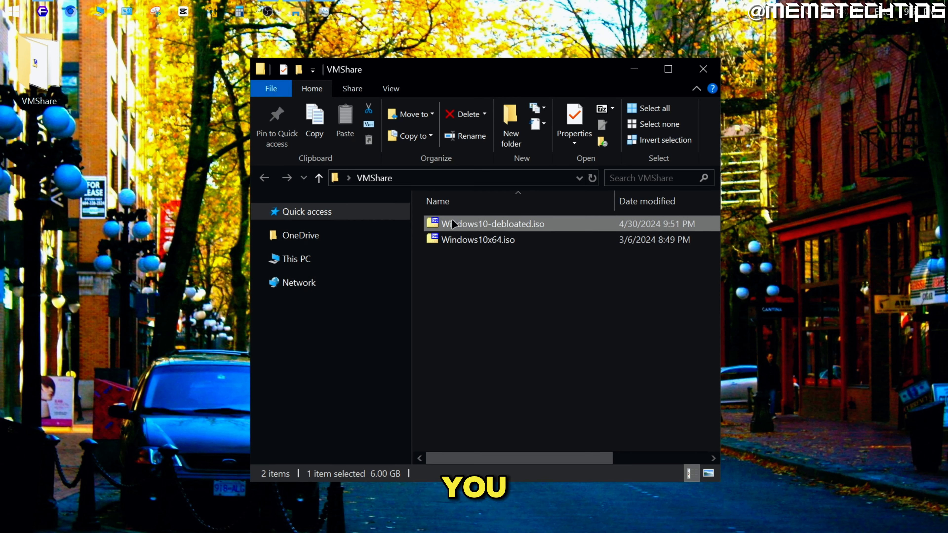
{"action": "left_click", "coordinate": [703, 69]}
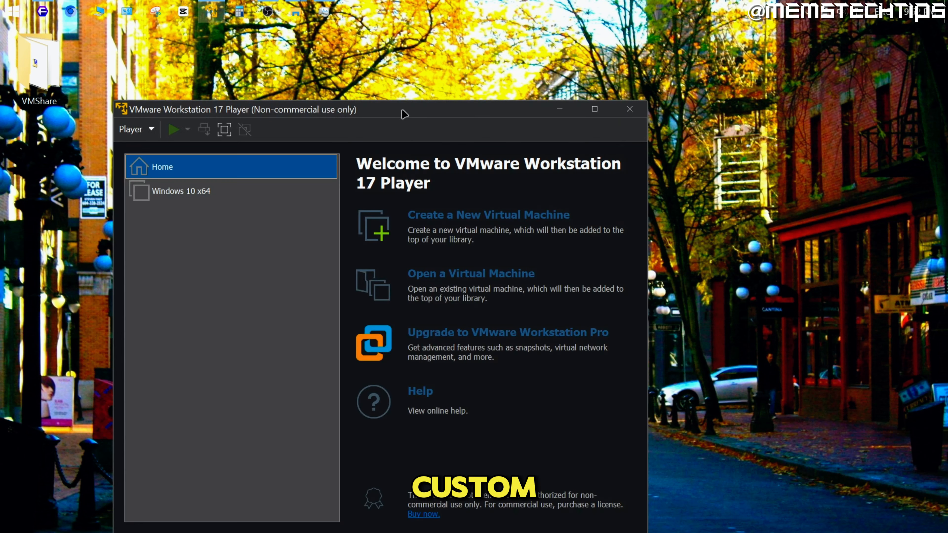
{"action": "left_click_drag", "start_coordinate": [415, 108], "coordinate": [485, 54]}
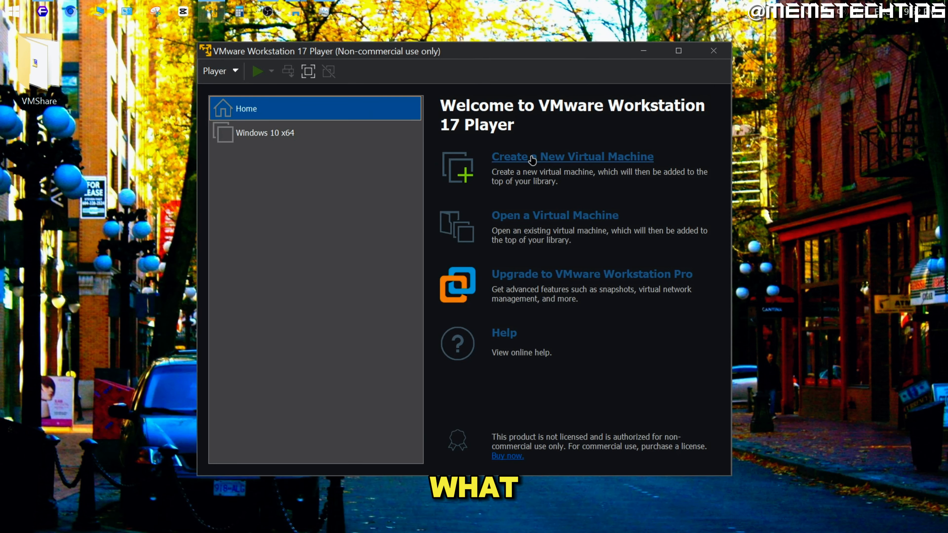
Step: Configure a new Windows 10 x64 virtual machine with the operating system installed later, keeping the default name, location and 60 GB split disk
{"action": "left_click", "coordinate": [500, 157]}
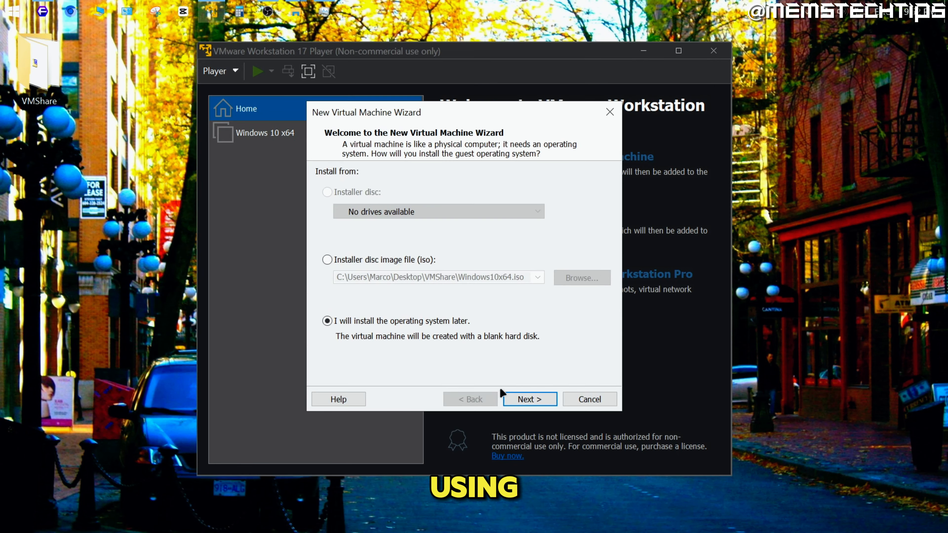
{"action": "left_click", "coordinate": [529, 399]}
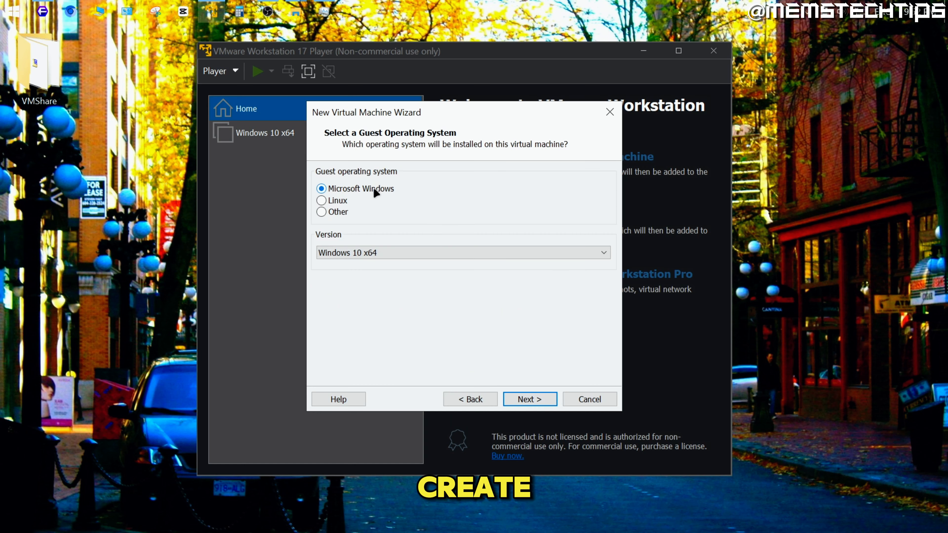
{"action": "left_click", "coordinate": [534, 398]}
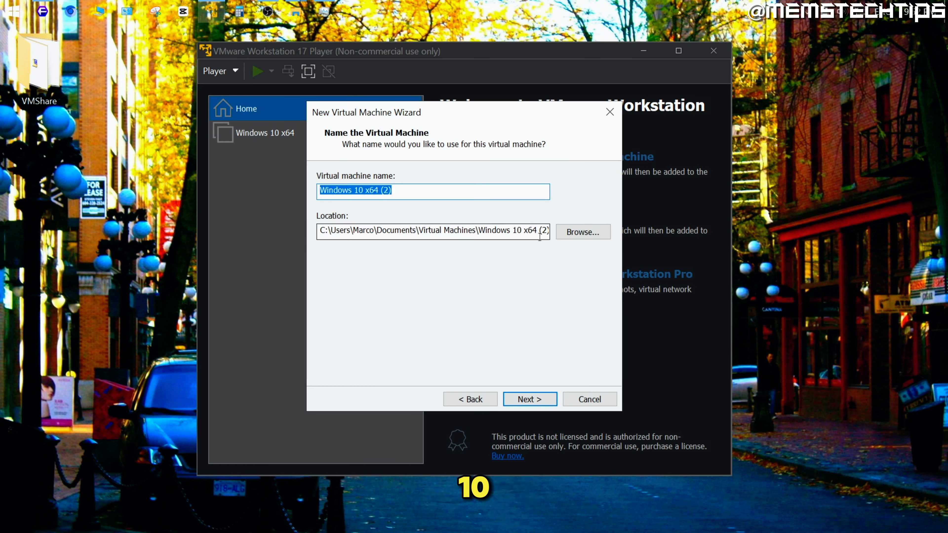
{"action": "key", "text": "Return"}
{"action": "left_click", "coordinate": [529, 400]}
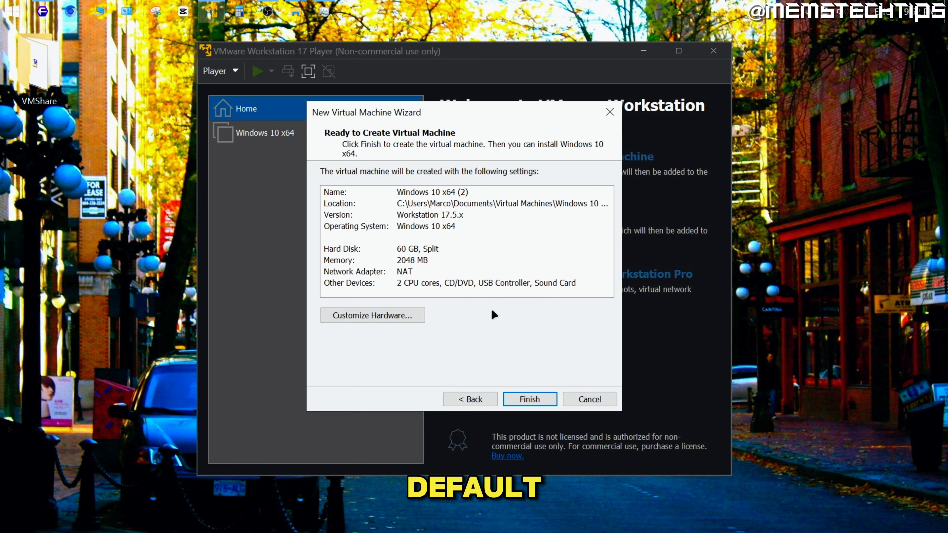
Step: Customize the hardware with 16 GB of memory and Windows10-debloated.iso in the CD/DVD drive, and finish creating the virtual machine
{"action": "left_click", "coordinate": [372, 316]}
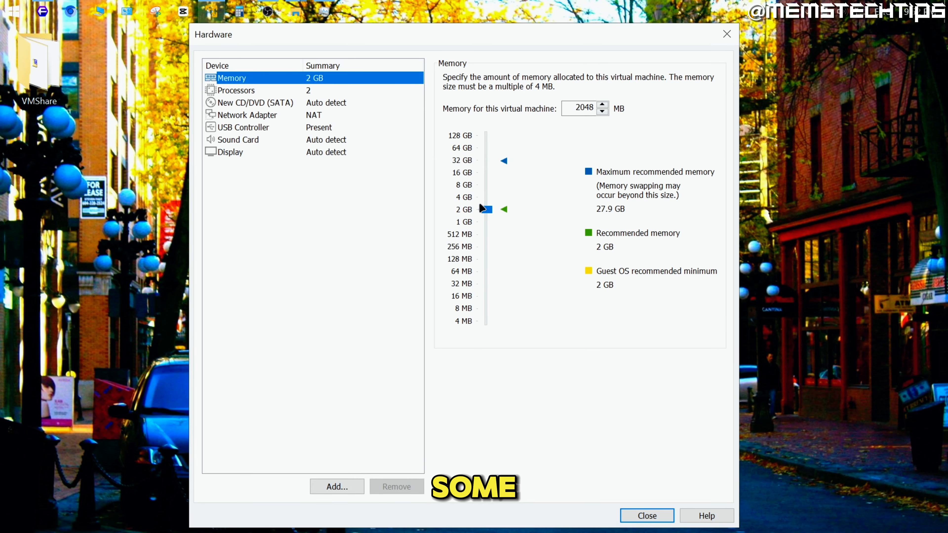
{"action": "left_click_drag", "start_coordinate": [482, 207], "coordinate": [487, 173]}
{"action": "left_click", "coordinate": [272, 104]}
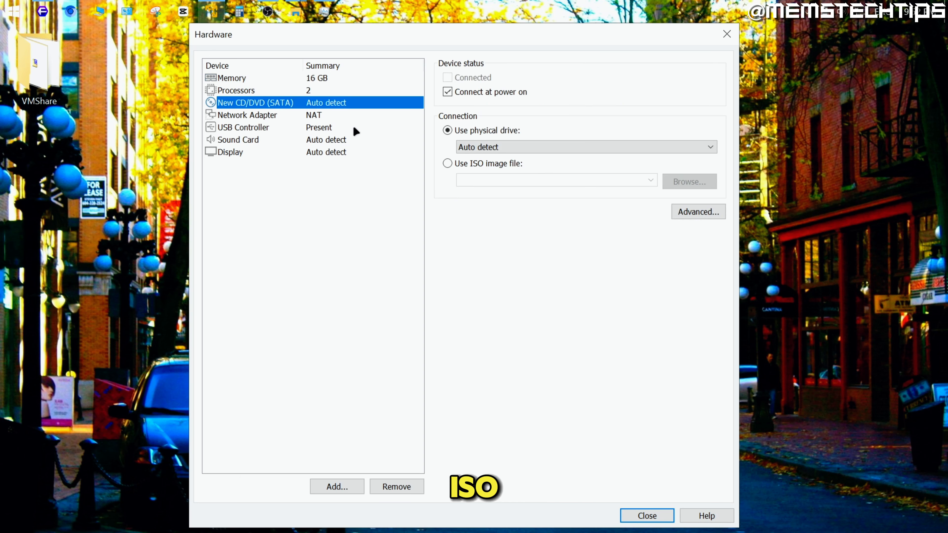
{"action": "left_click", "coordinate": [447, 163]}
{"action": "left_click", "coordinate": [691, 187]}
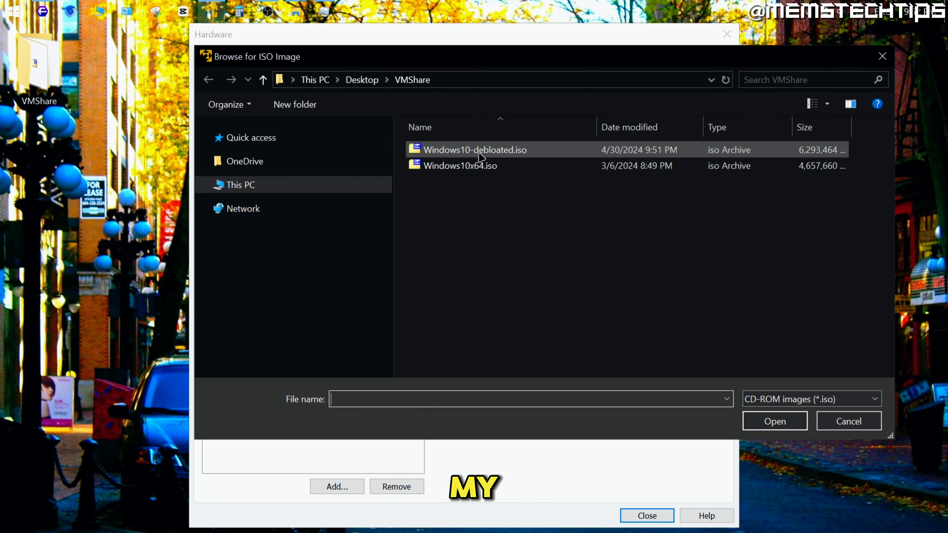
{"action": "left_click", "coordinate": [481, 157]}
{"action": "left_click", "coordinate": [769, 421]}
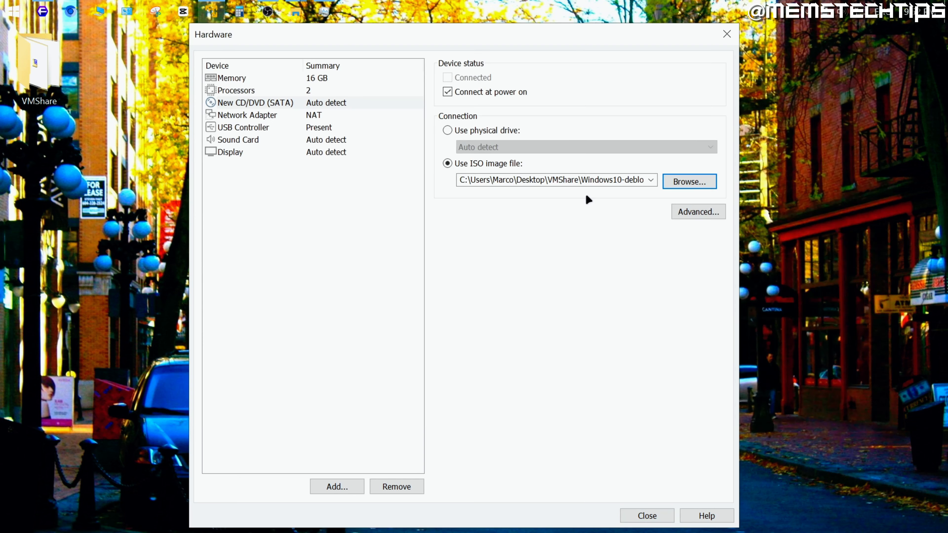
{"action": "left_click", "coordinate": [647, 517]}
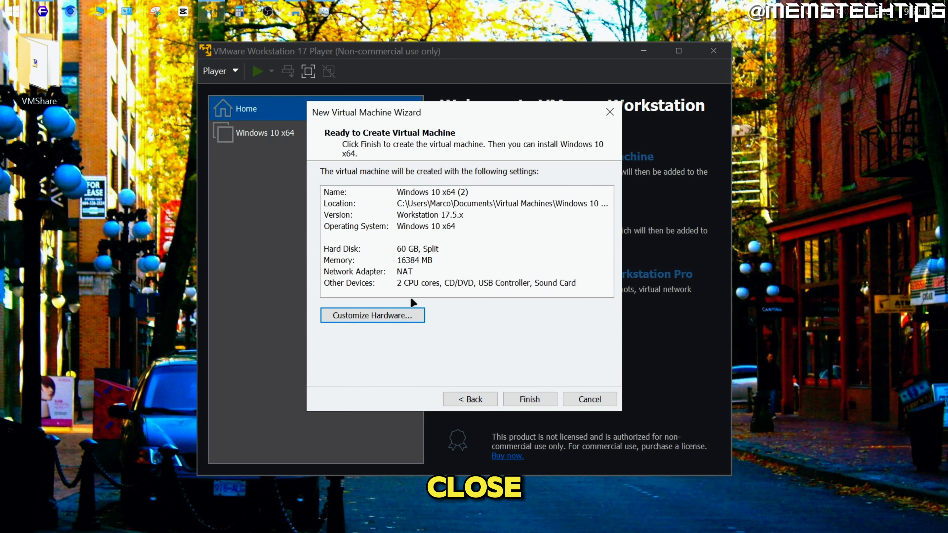
{"action": "left_click", "coordinate": [530, 402]}
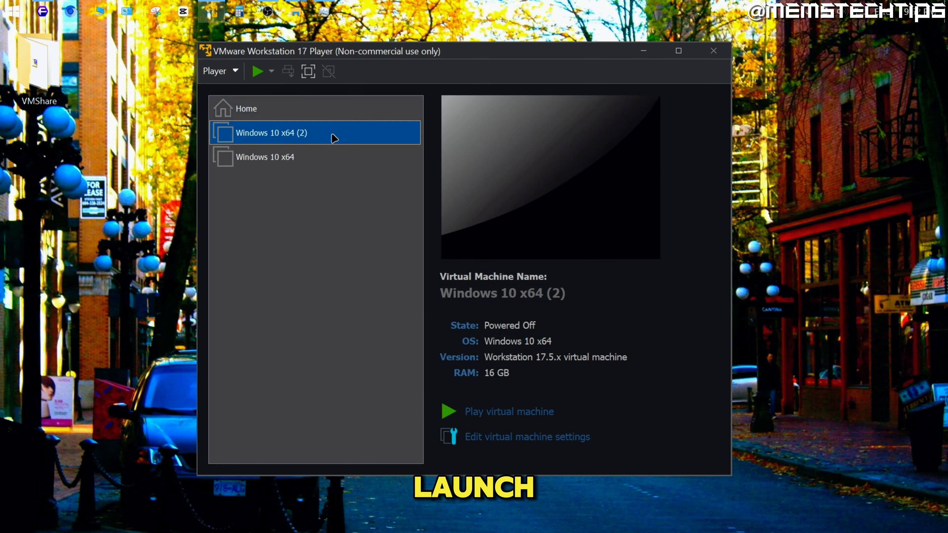
Step: Power on the new virtual machine, boot it from the custom ISO, and maximize its window
{"action": "left_click", "coordinate": [258, 71]}
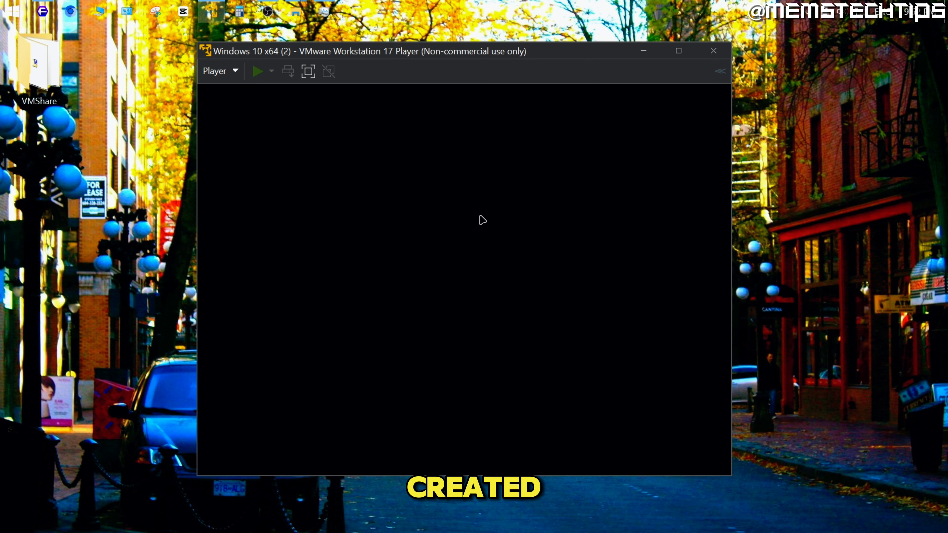
{"action": "left_click", "coordinate": [453, 197]}
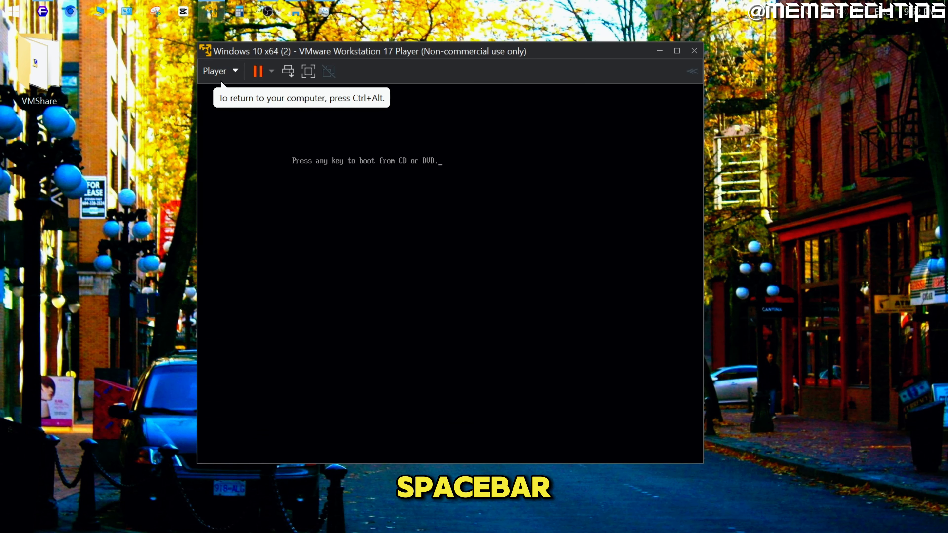
{"action": "key", "text": "space"}
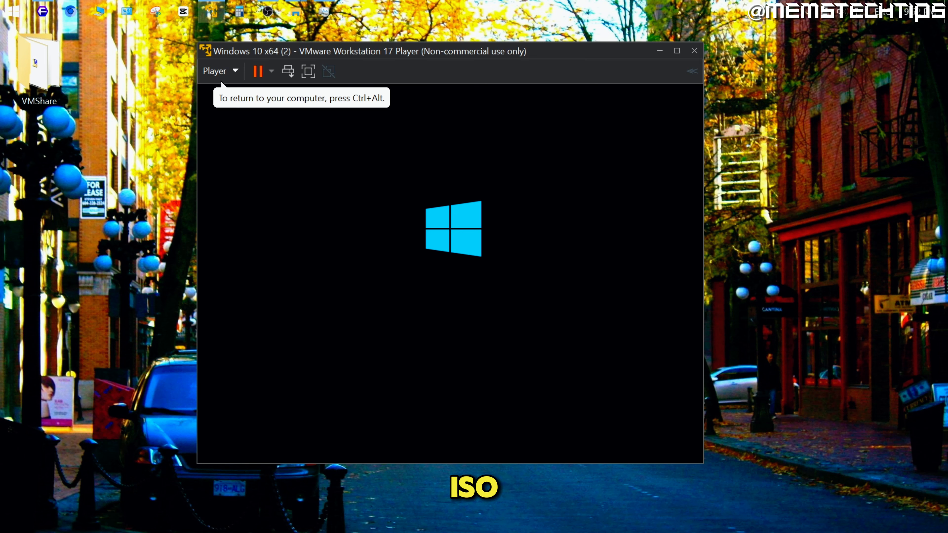
{"action": "left_click", "coordinate": [677, 50]}
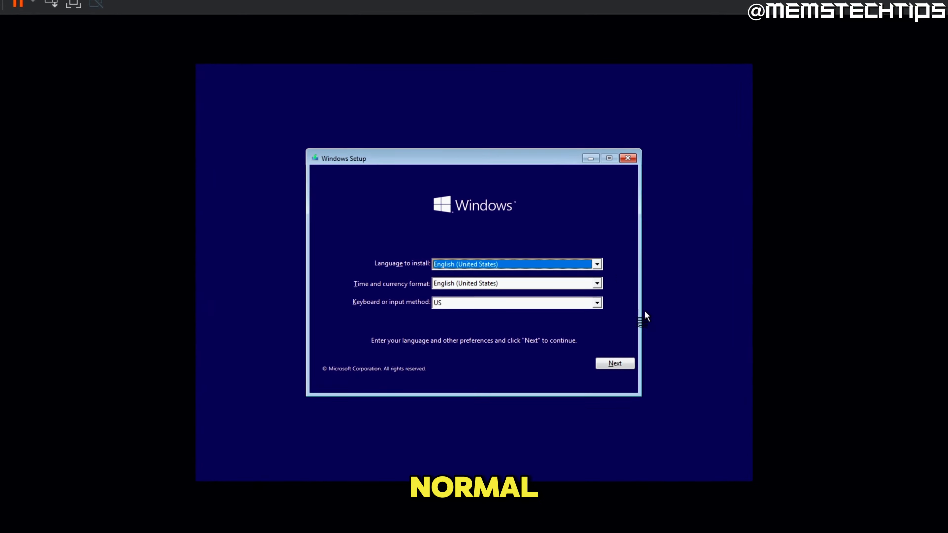
Step: Set the time and currency format to English (South Africa) in Windows Setup and continue to the installation
{"action": "left_click", "coordinate": [597, 284]}
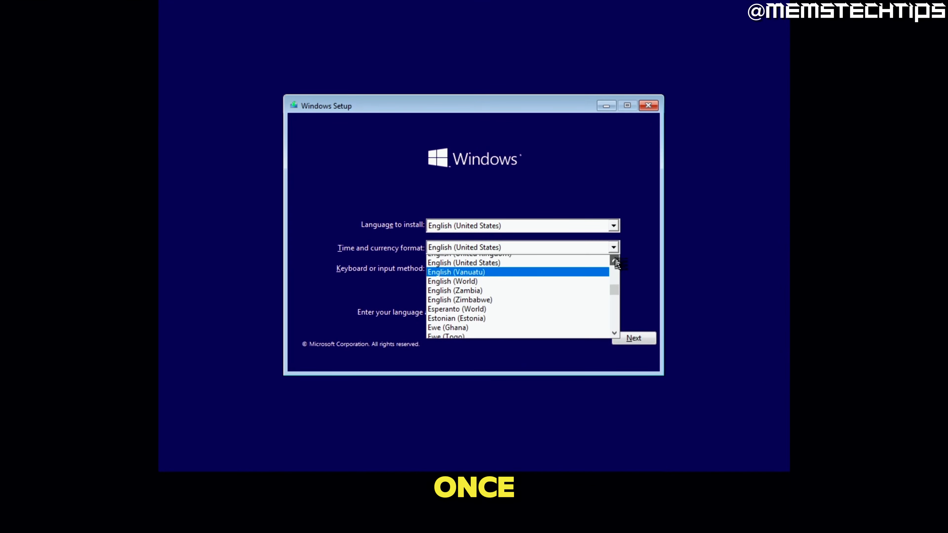
{"action": "scroll", "coordinate": [617, 263], "scroll_direction": "up", "scroll_amount": 6}
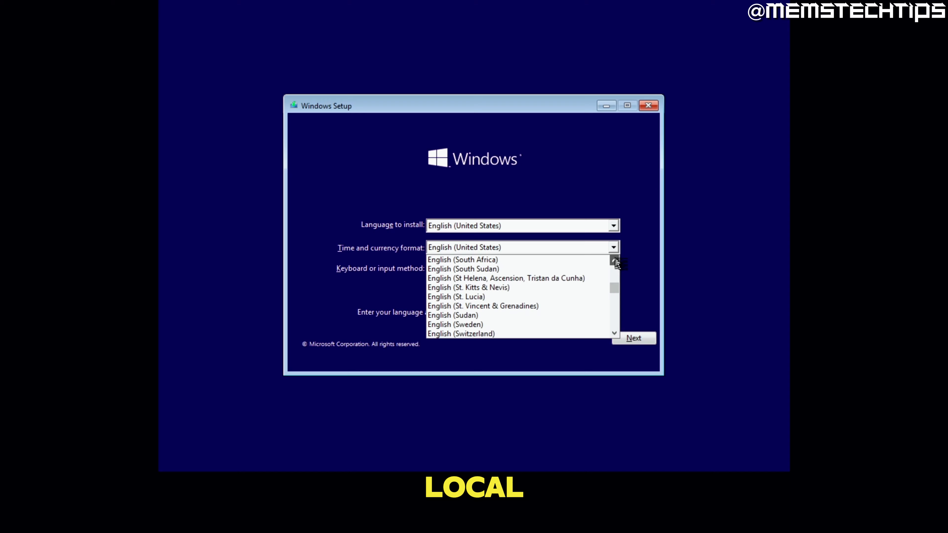
{"action": "left_click", "coordinate": [545, 260]}
{"action": "left_click", "coordinate": [632, 338]}
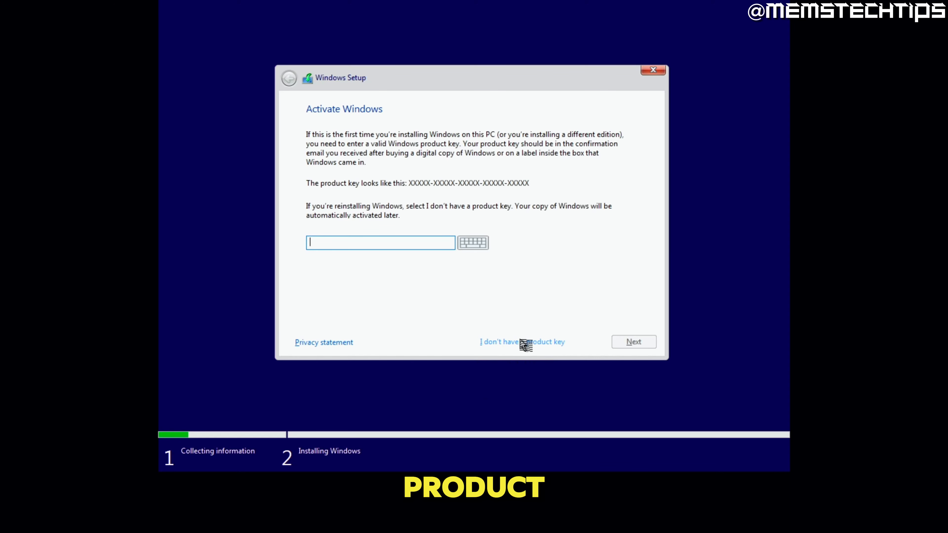
Step: Skip the product key, accept the license terms, and run a custom Windows installation on Drive 0 Unallocated Space
{"action": "left_click", "coordinate": [524, 341]}
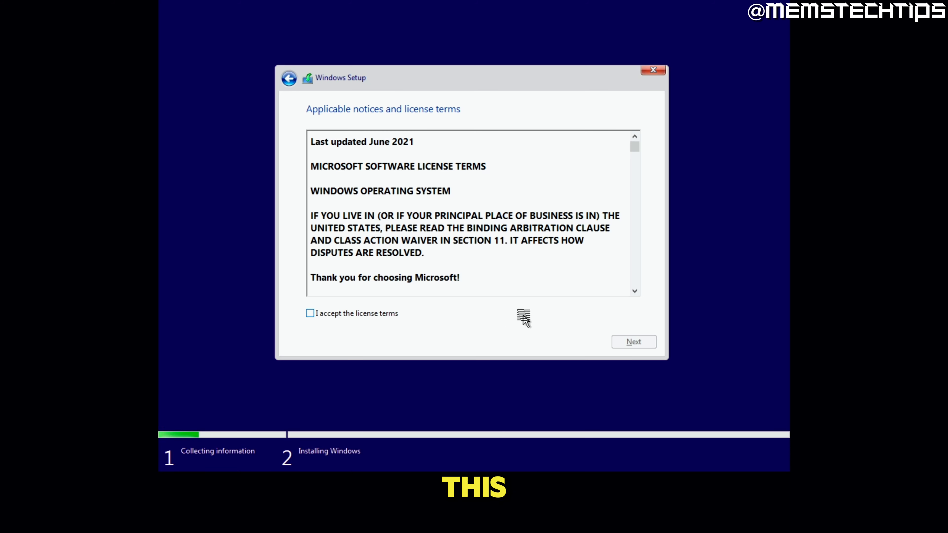
{"action": "left_click", "coordinate": [353, 314]}
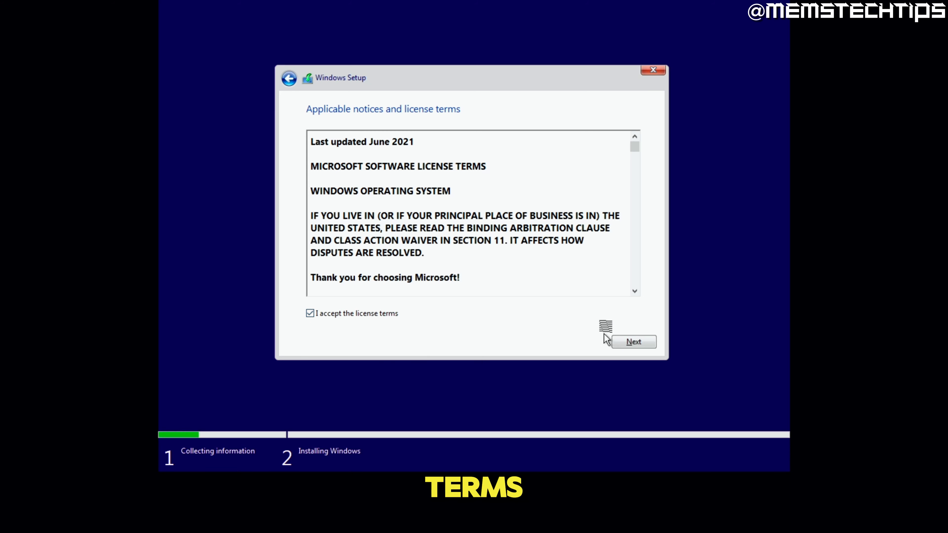
{"action": "left_click", "coordinate": [616, 340]}
{"action": "left_click", "coordinate": [414, 220]}
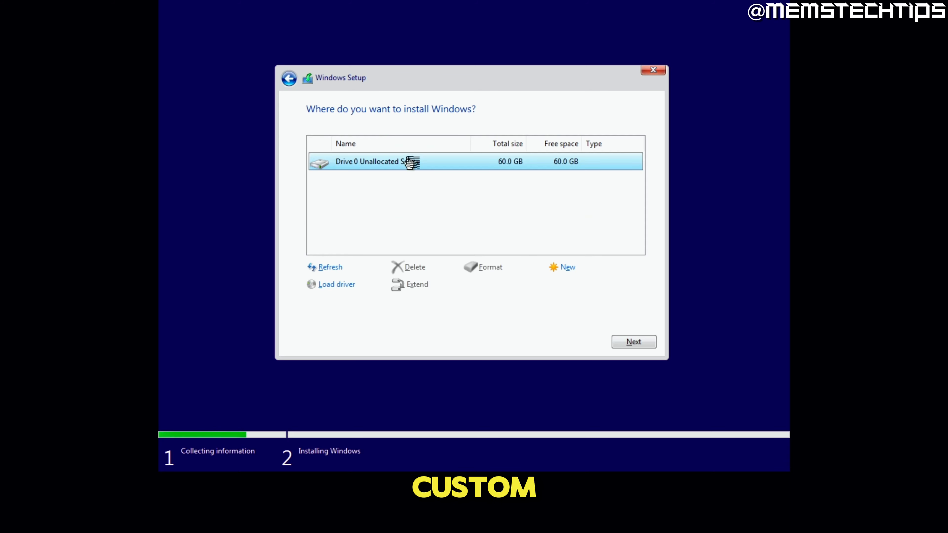
{"action": "left_click", "coordinate": [625, 343]}
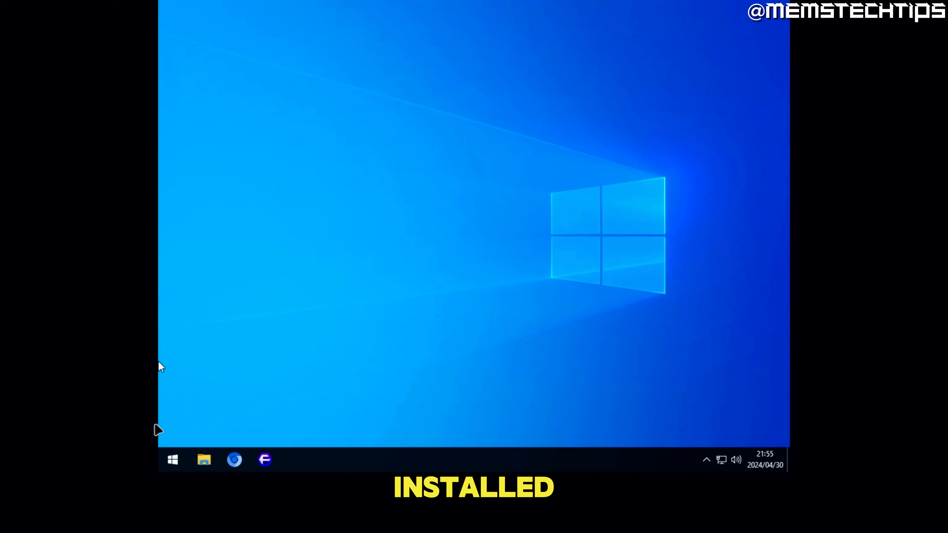
Step: Check the fresh installation's Start menu, and examine its processes and CPU performance in Task Manager
{"action": "left_click", "coordinate": [172, 460]}
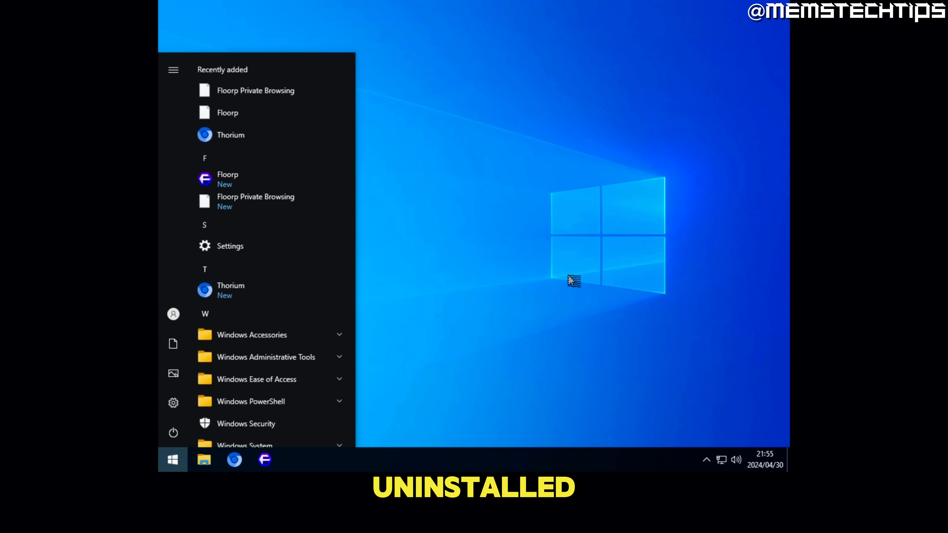
{"action": "left_click", "coordinate": [511, 281]}
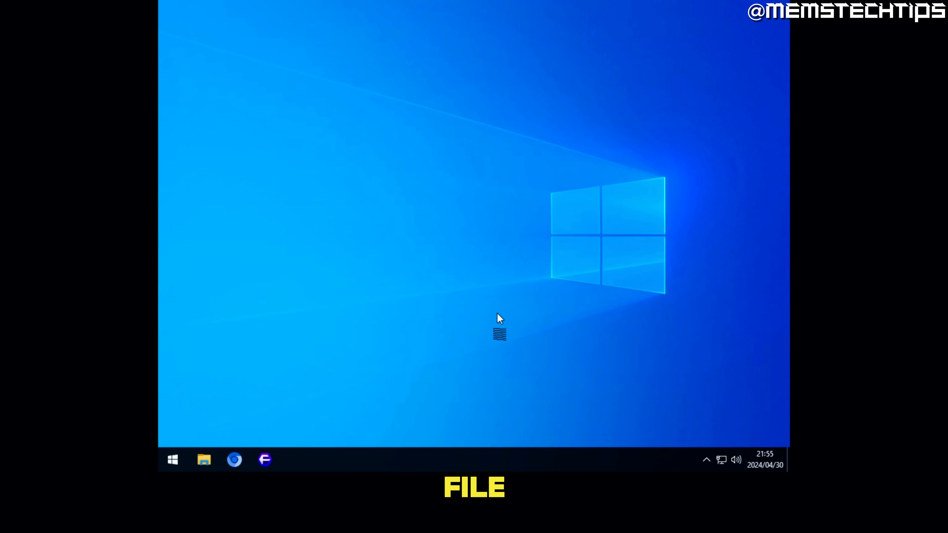
{"action": "right_click", "coordinate": [440, 452]}
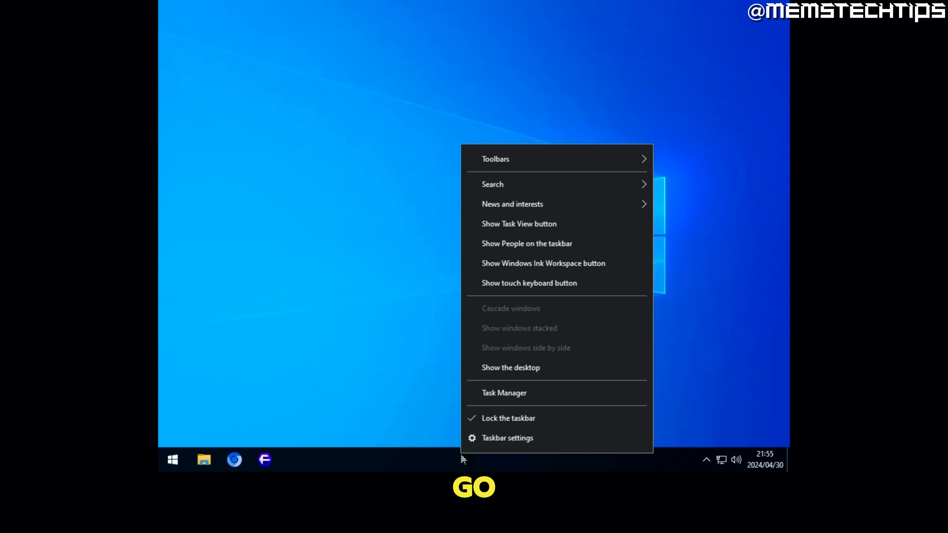
{"action": "left_click", "coordinate": [506, 391]}
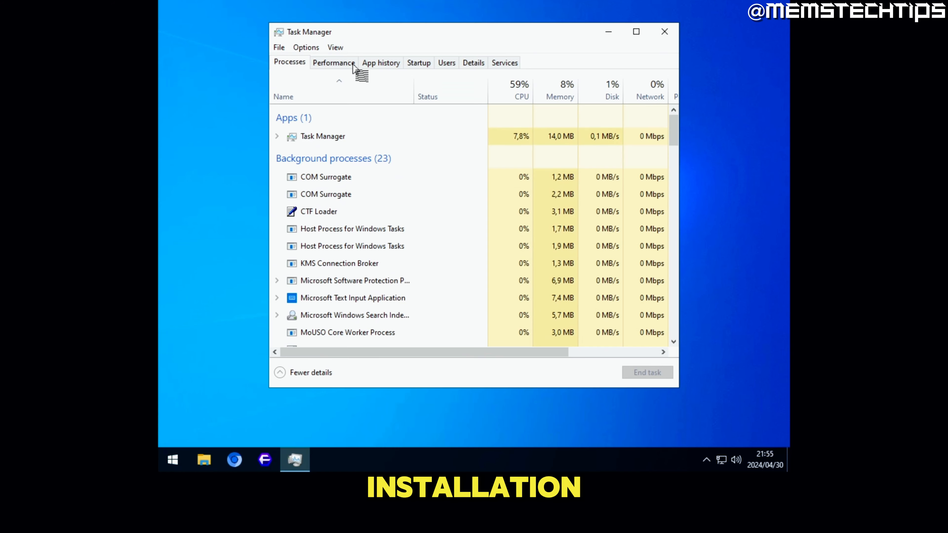
{"action": "left_click", "coordinate": [337, 65]}
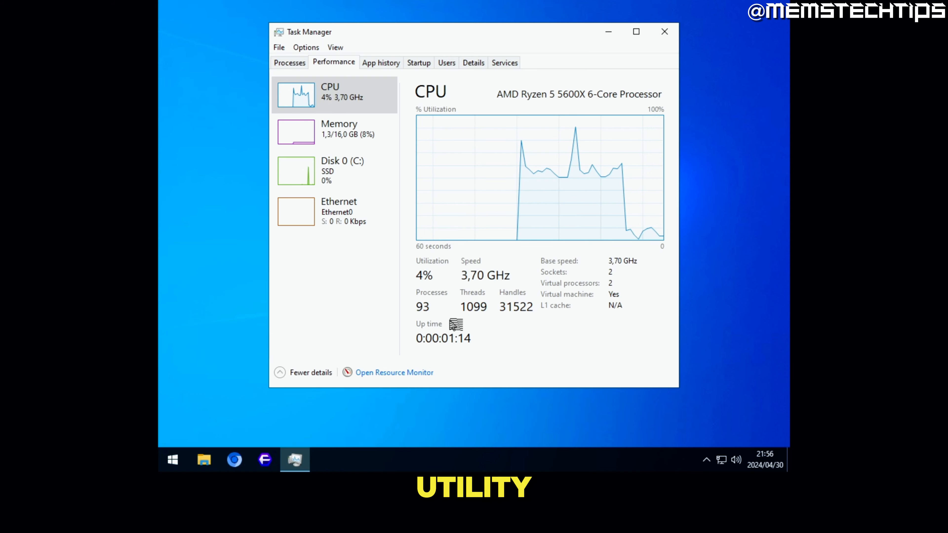
{"action": "left_click", "coordinate": [668, 32]}
Step: Look through the complete app list in the Start menu for the programs included in the custom image
{"action": "left_click", "coordinate": [182, 466]}
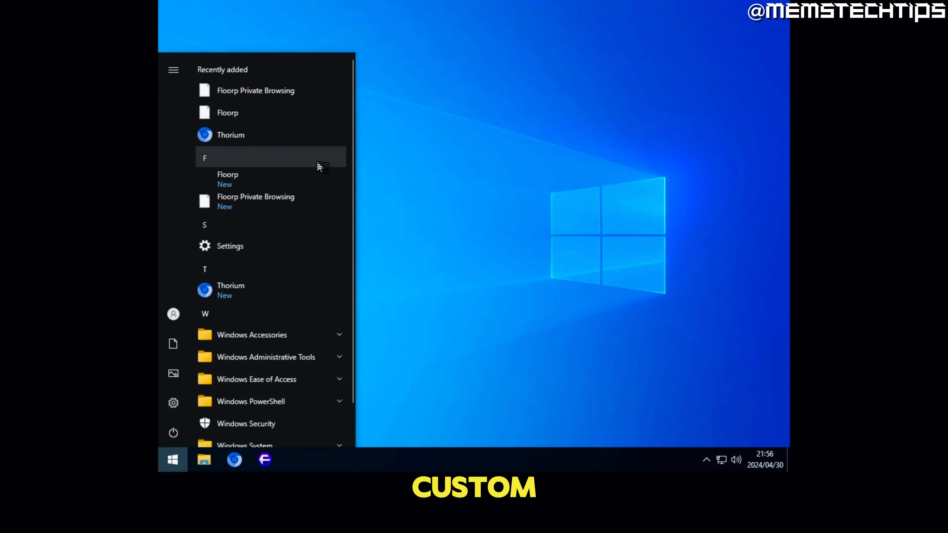
{"action": "scroll", "coordinate": [342, 157], "scroll_direction": "down", "scroll_amount": 1}
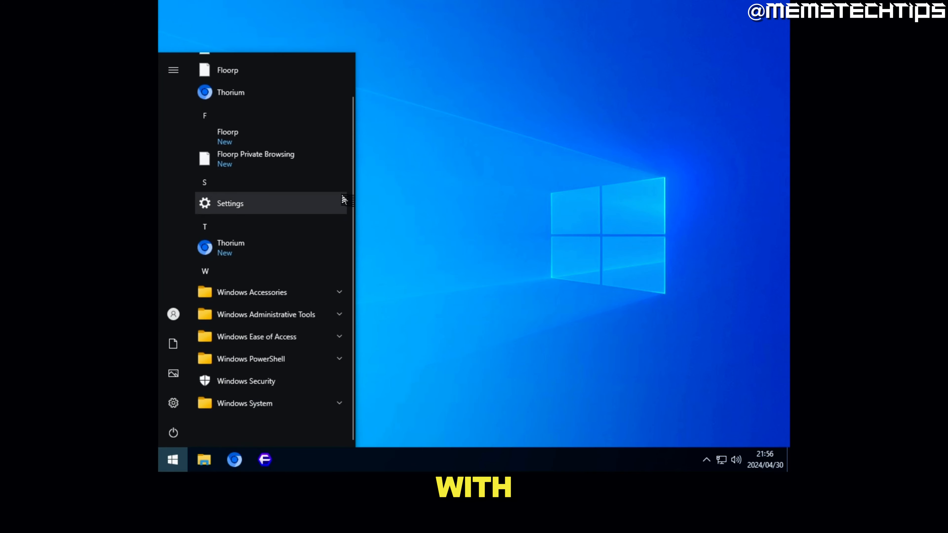
{"action": "scroll", "coordinate": [329, 267], "scroll_direction": "up", "scroll_amount": 1}
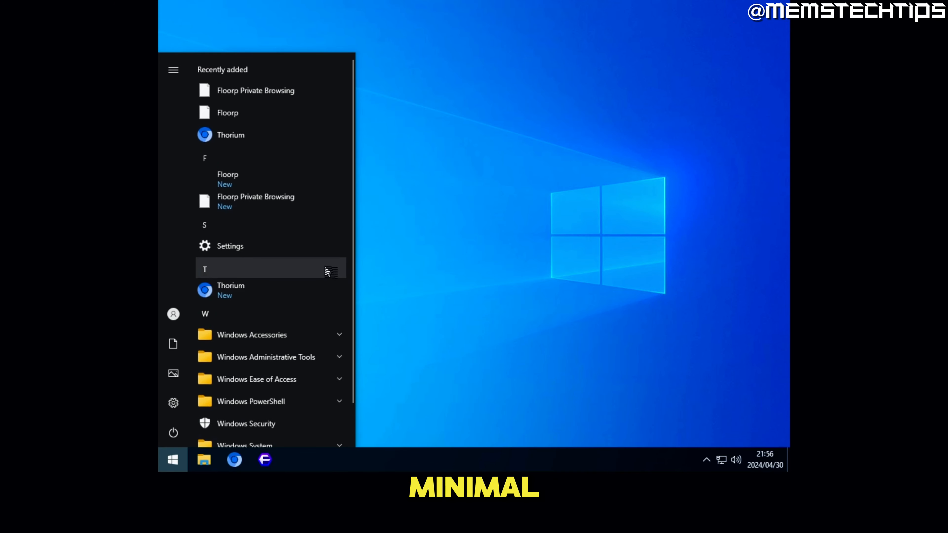
{"action": "scroll", "coordinate": [328, 269], "scroll_direction": "down", "scroll_amount": 2}
Step: Check the Background apps page in the Windows privacy settings and close Settings
{"action": "left_click", "coordinate": [173, 403]}
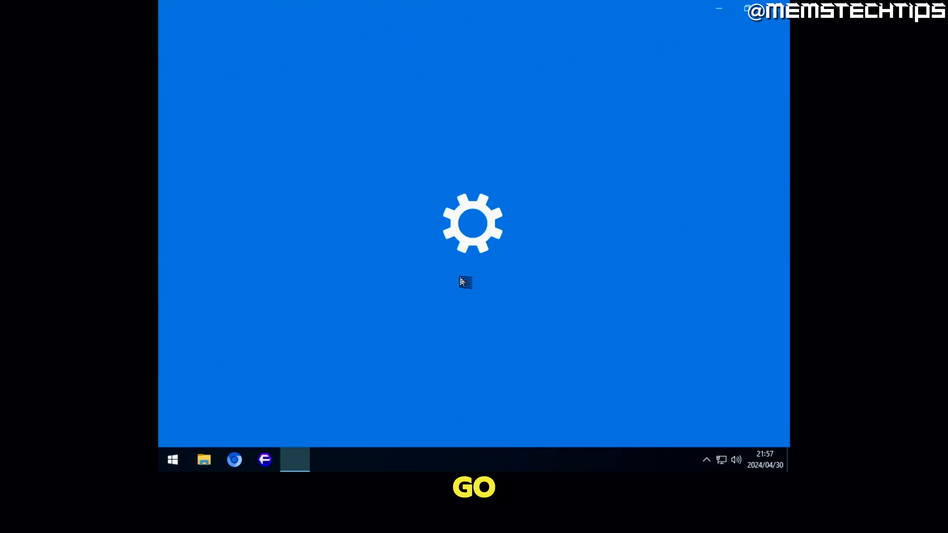
{"action": "left_click", "coordinate": [595, 322]}
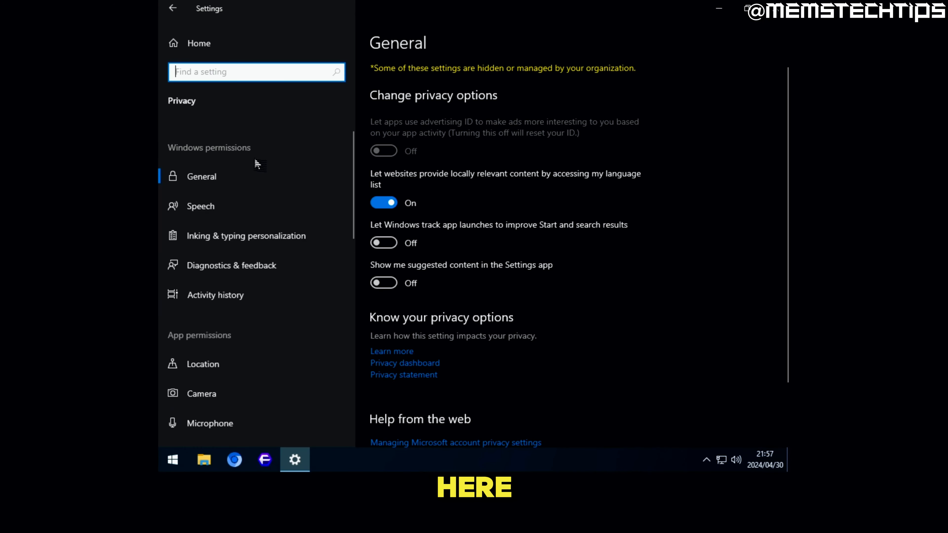
{"action": "scroll", "coordinate": [239, 262], "scroll_direction": "down", "scroll_amount": 7}
{"action": "left_click", "coordinate": [220, 417]}
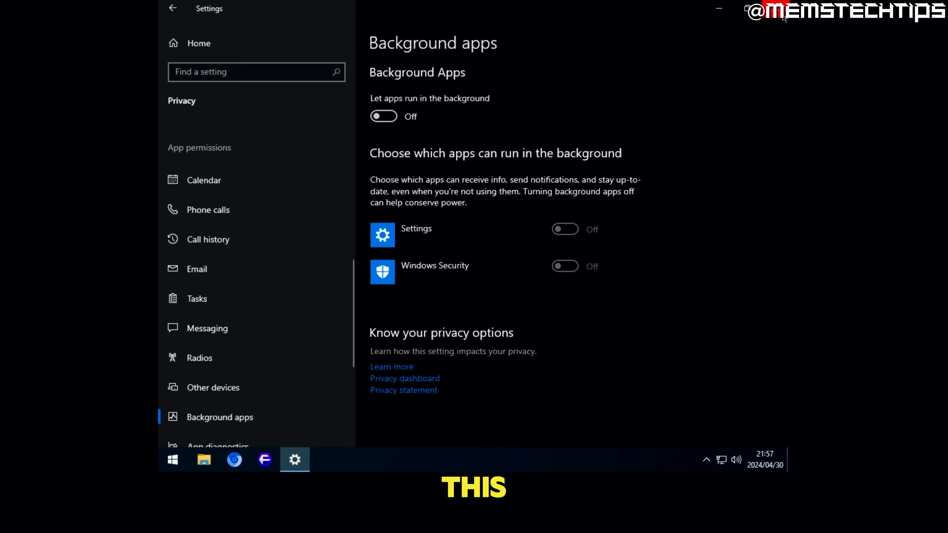
{"action": "left_click", "coordinate": [783, 14]}
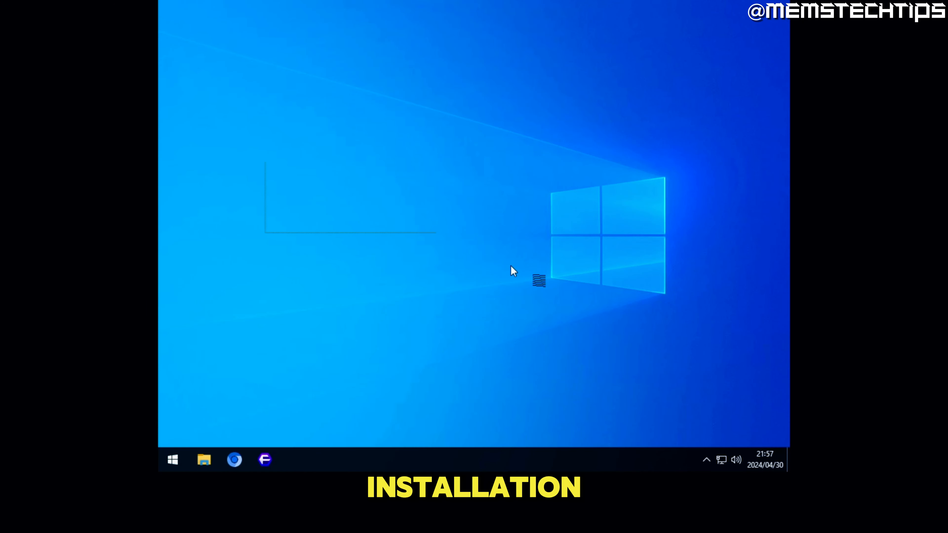
{"action": "left_click_drag", "start_coordinate": [510, 266], "coordinate": [697, 317]}
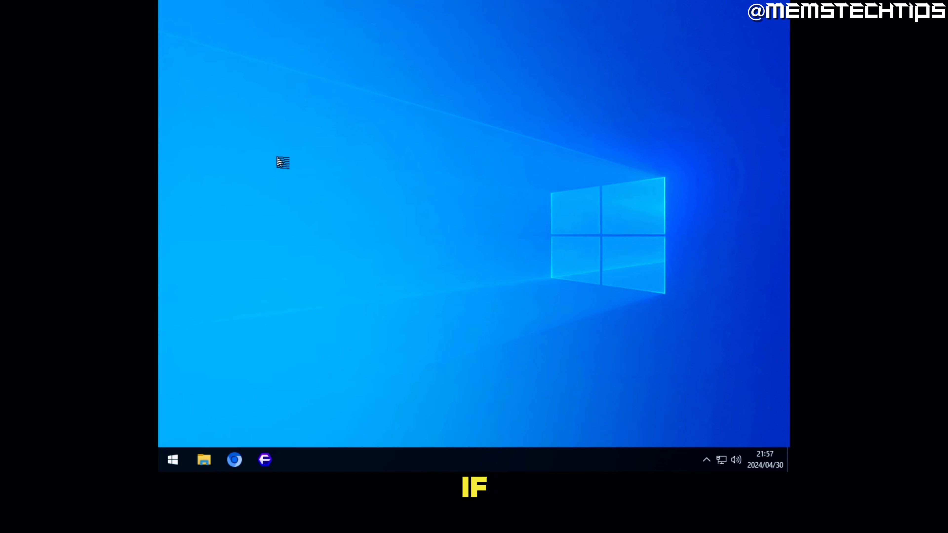